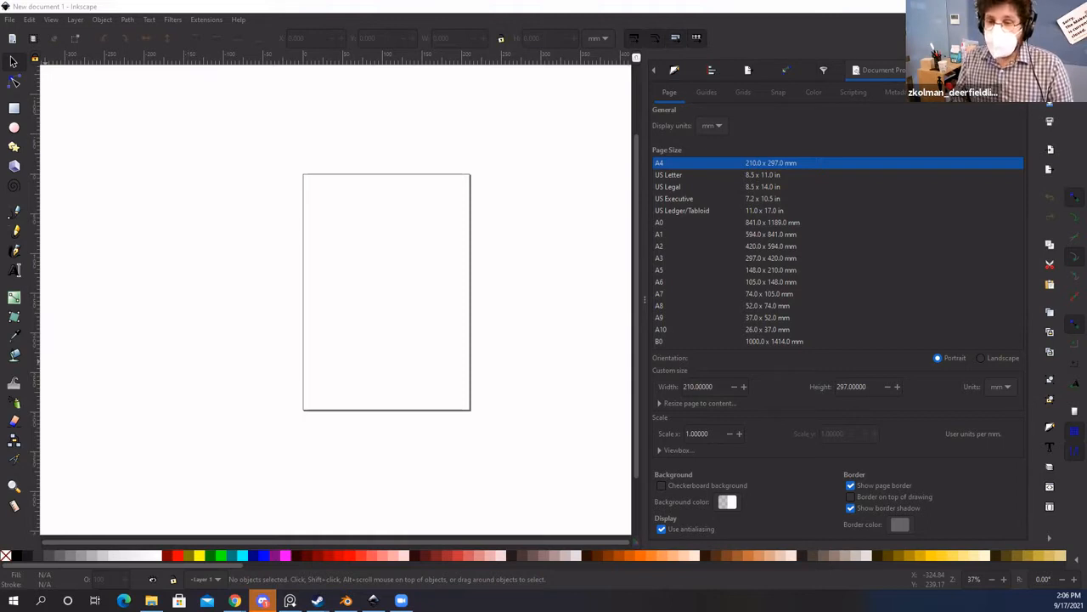
Step: Leave Inkscape's blank A4 document for the Vecteezy site in the browser
{"action": "left_click", "coordinate": [247, 155]}
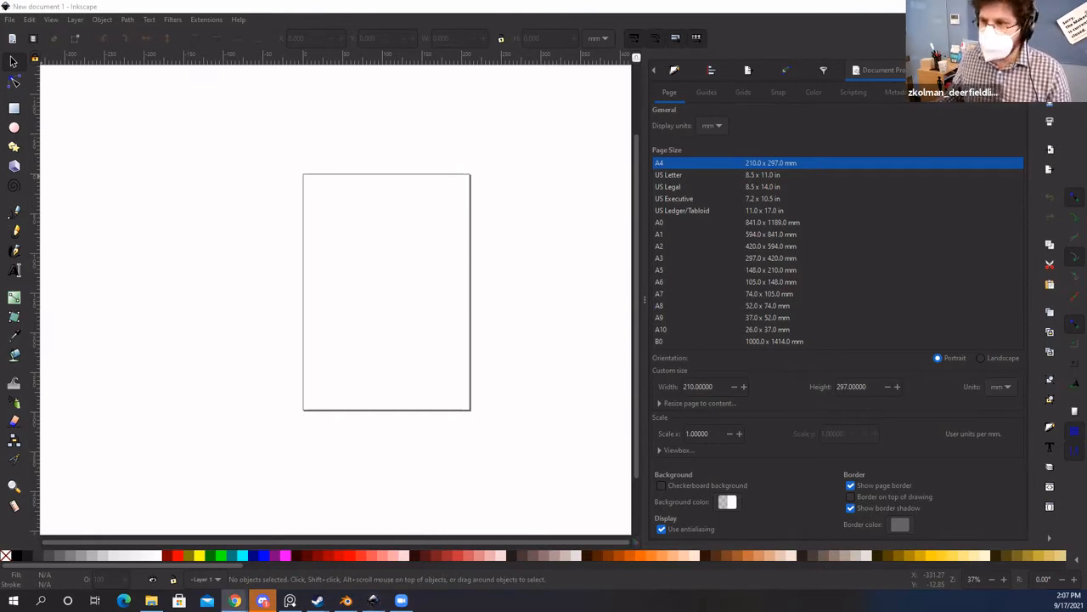
{"action": "key", "text": "alt+Tab"}
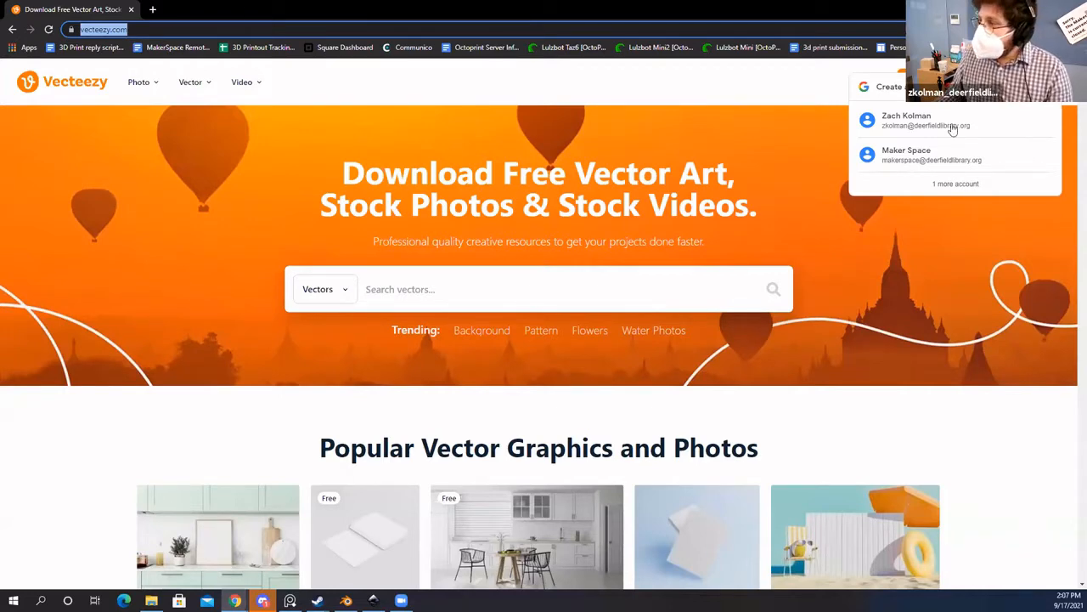
Step: Search Vecteezy for 'Cat' vectors under Free License, then switch to the LED Glow Lamp guide
{"action": "left_click", "coordinate": [532, 288]}
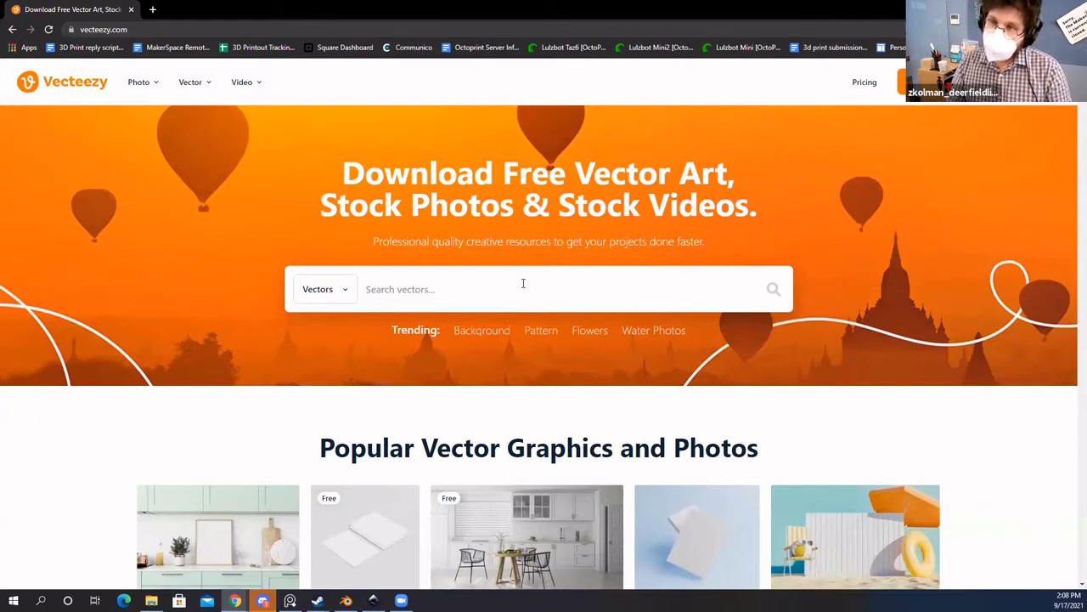
{"action": "left_click", "coordinate": [522, 283]}
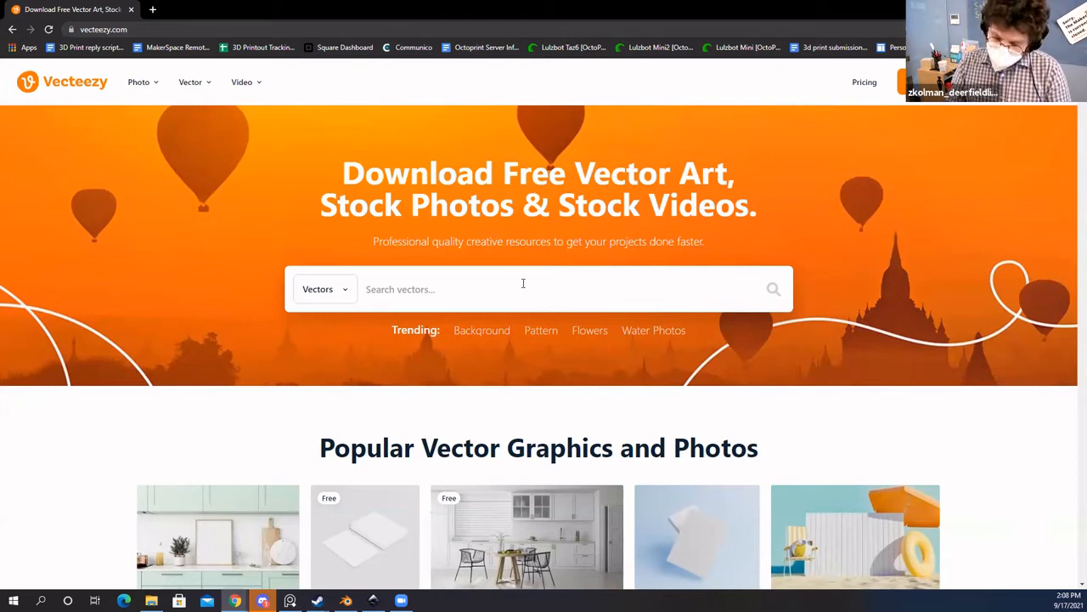
{"action": "type", "text": "Cat"}
{"action": "key", "text": "Return"}
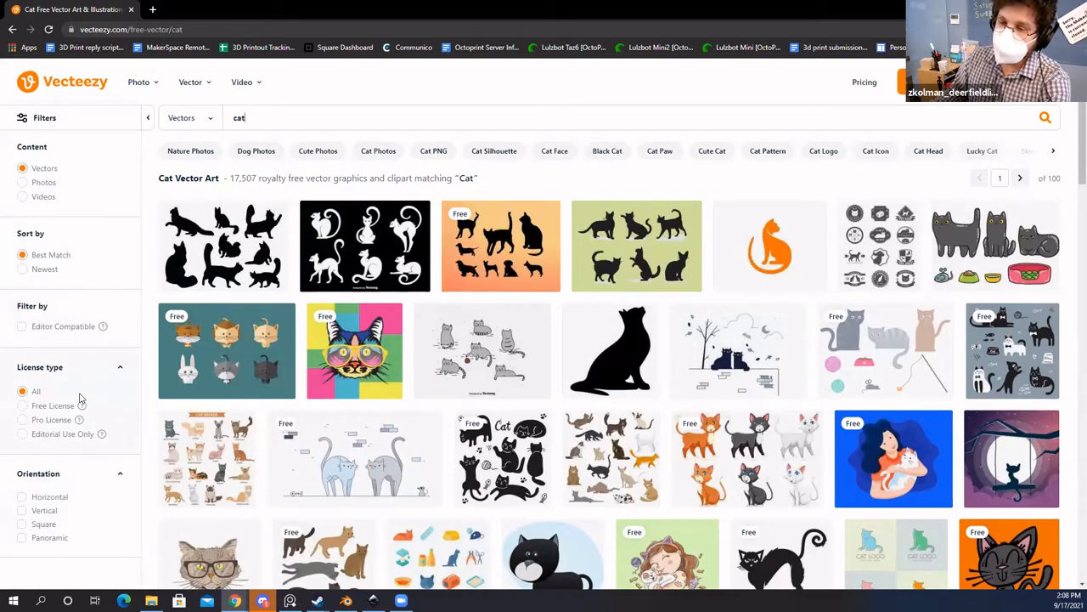
{"action": "left_click", "coordinate": [23, 406]}
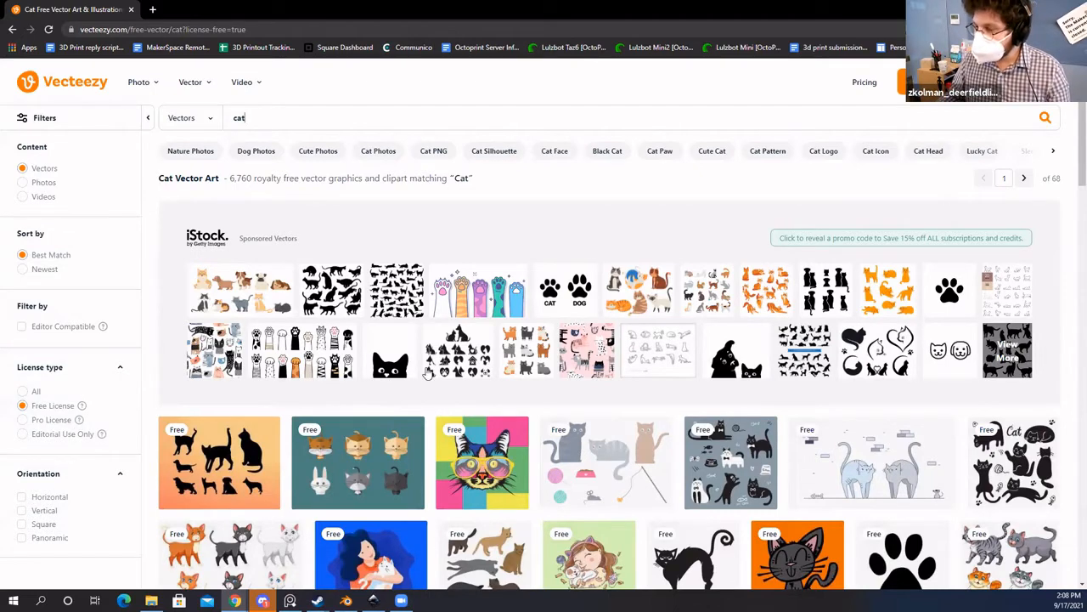
{"action": "scroll", "coordinate": [380, 403], "scroll_direction": "down", "scroll_amount": 2}
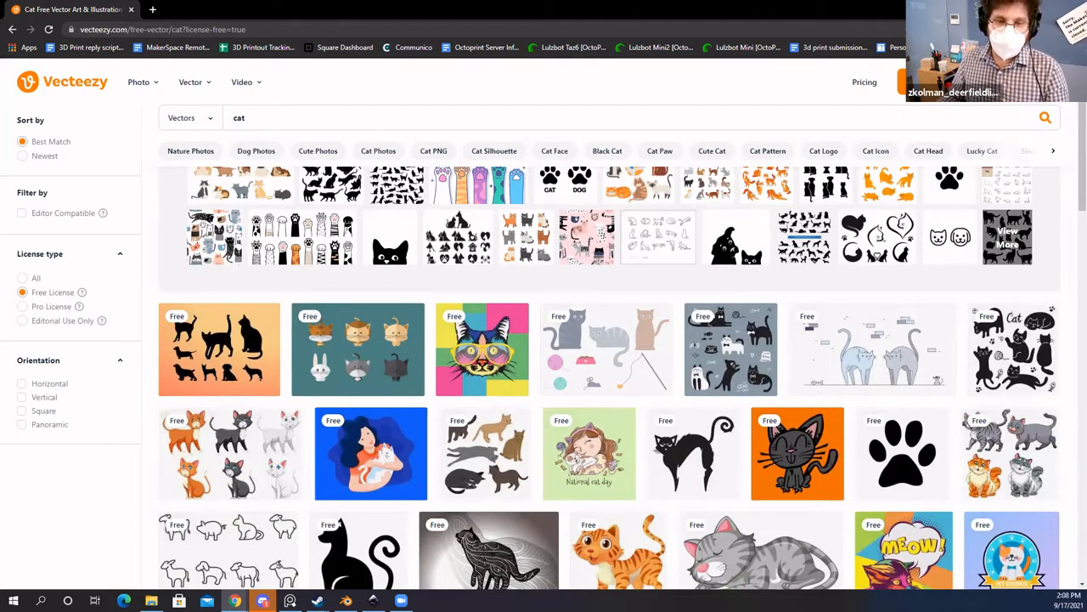
{"action": "key", "text": "Return"}
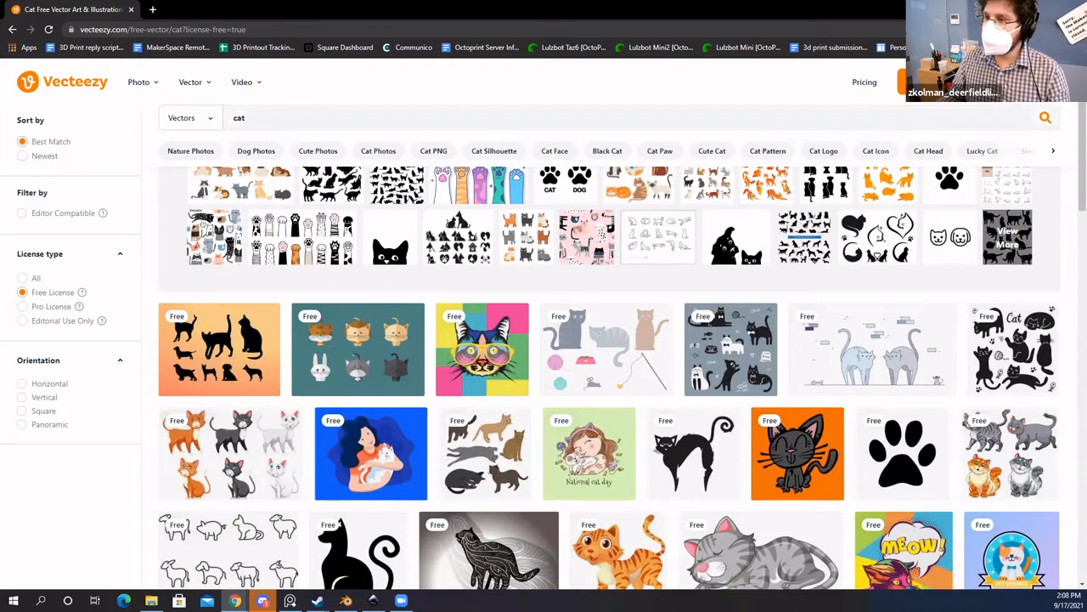
{"action": "key", "text": "alt+Tab"}
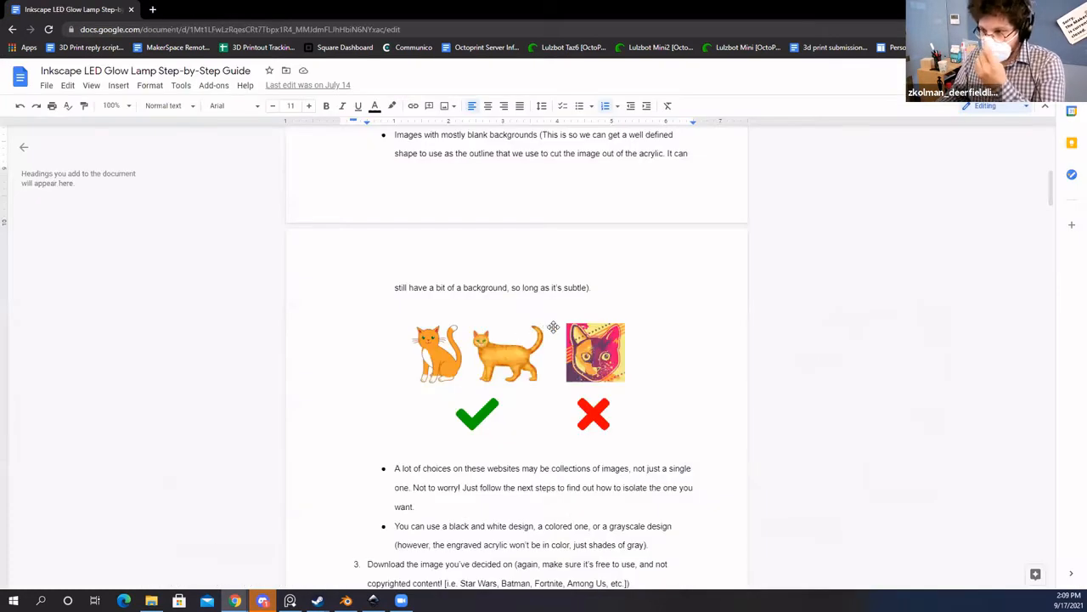
Step: Point out the guide's good-versus-bad cat example image, then return to the Vecteezy results
{"action": "scroll", "coordinate": [516, 343], "scroll_direction": "down", "scroll_amount": 1}
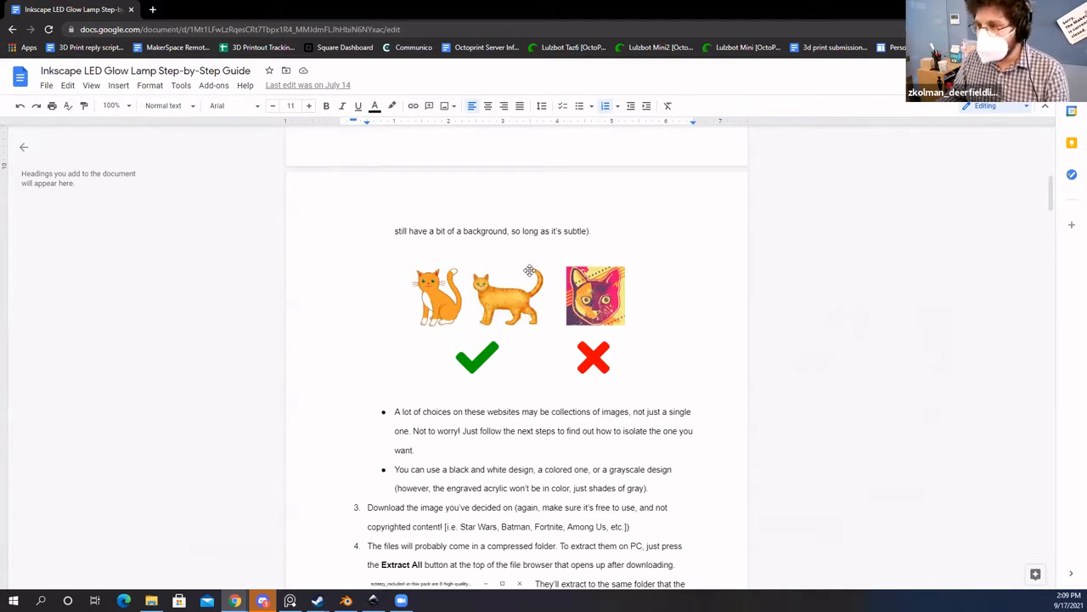
{"action": "left_click", "coordinate": [484, 301]}
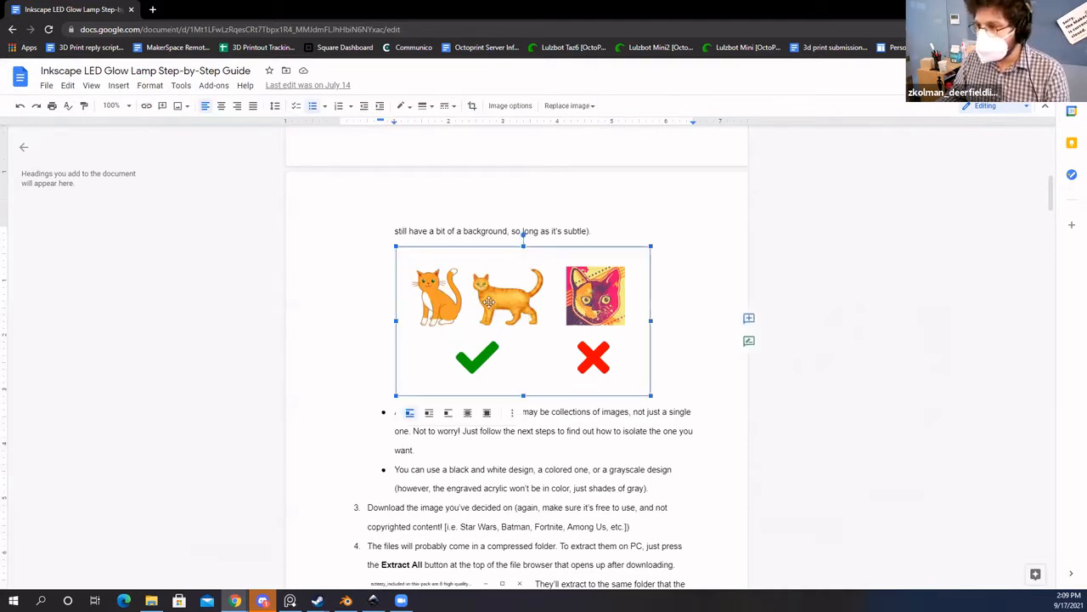
{"action": "left_click", "coordinate": [272, 200]}
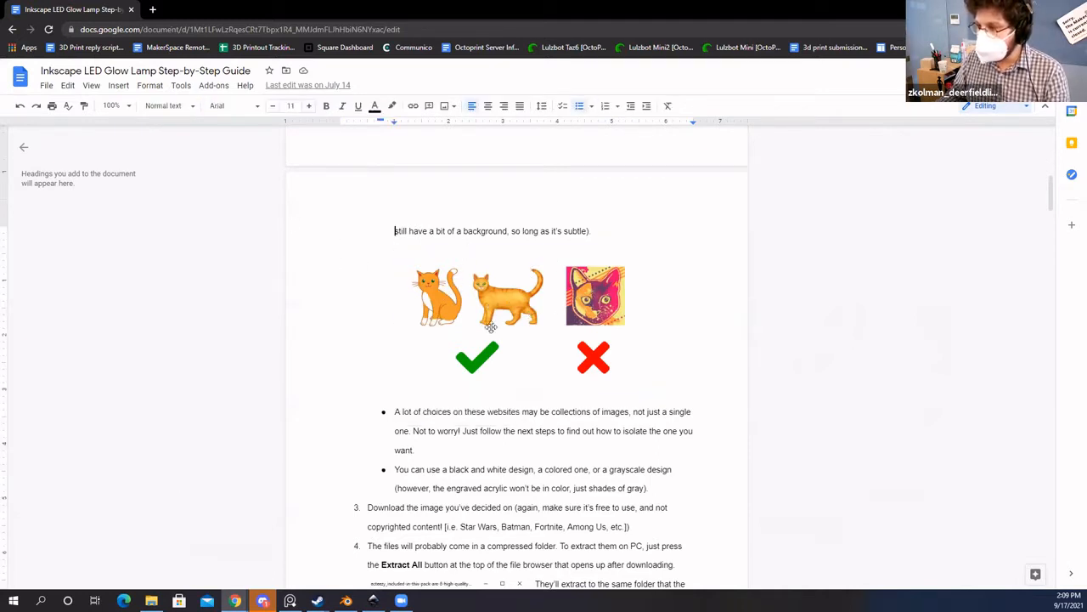
{"action": "left_click", "coordinate": [618, 293]}
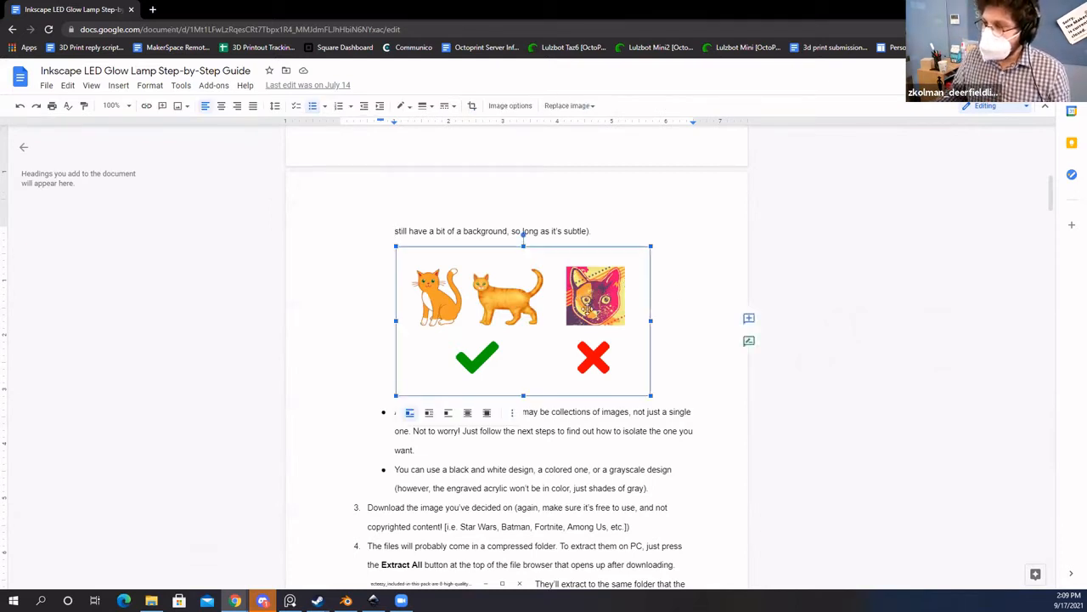
{"action": "left_click", "coordinate": [695, 251]}
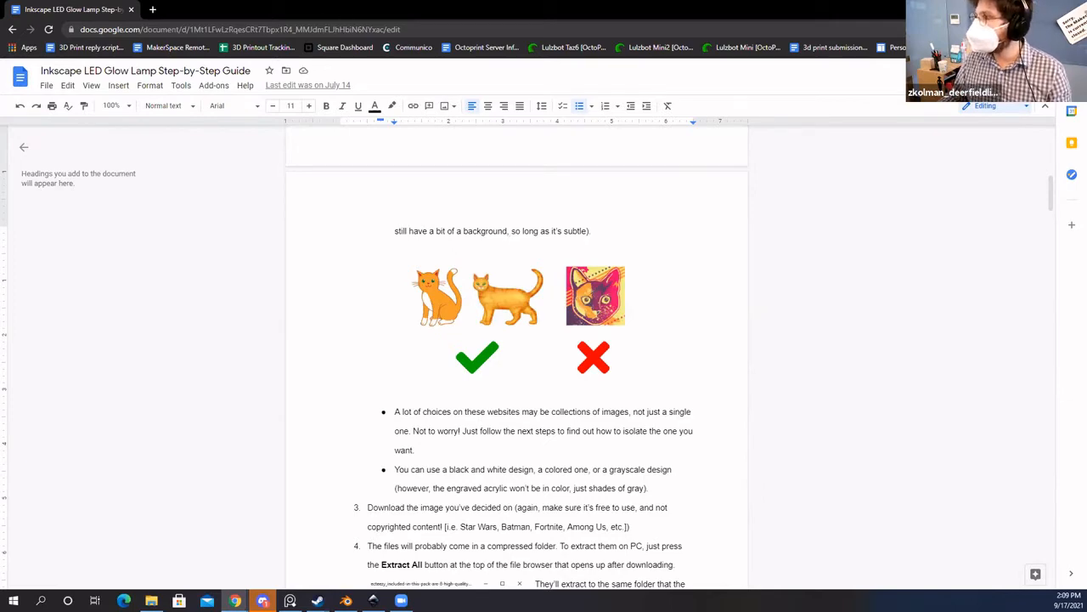
{"action": "key", "text": "alt+Tab"}
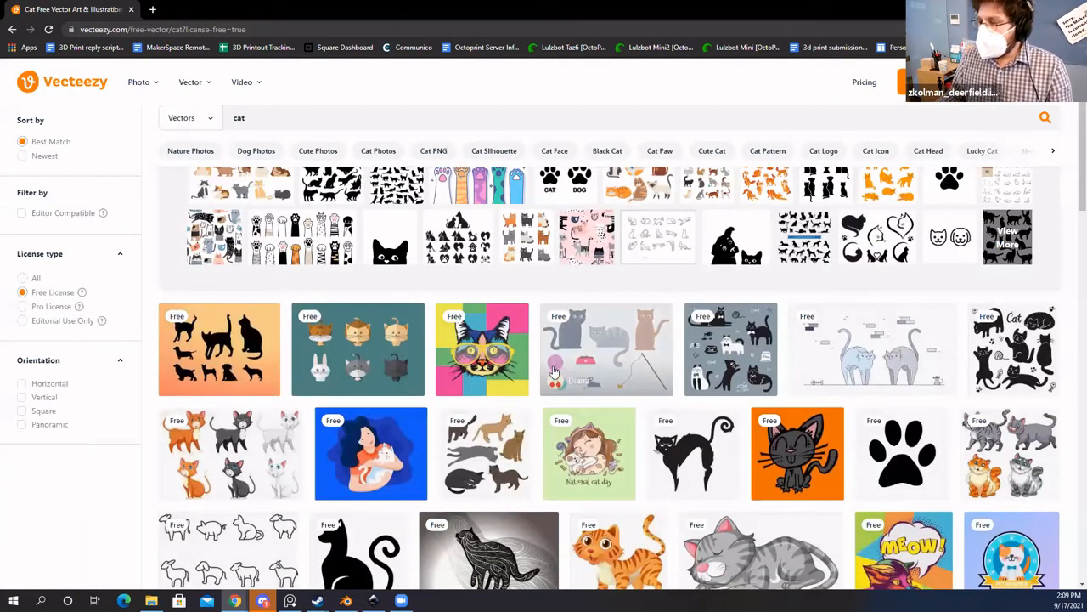
Step: Preview the sitting black, sleeping grey and arched black cat vectors' detail pages
{"action": "scroll", "coordinate": [574, 404], "scroll_direction": "down", "scroll_amount": 1}
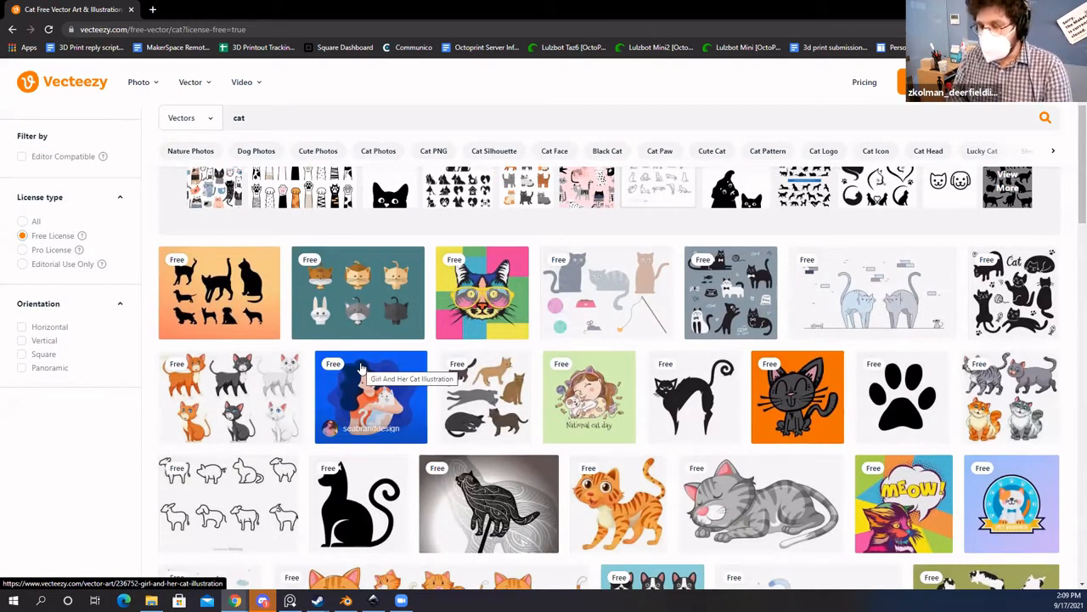
{"action": "scroll", "coordinate": [365, 382], "scroll_direction": "down", "scroll_amount": 1}
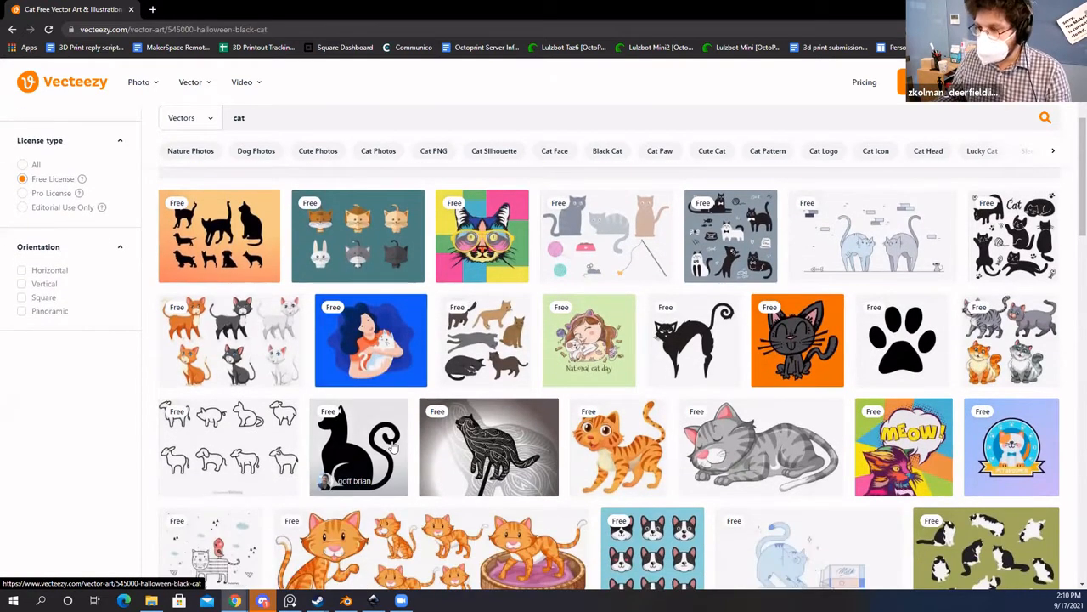
{"action": "left_click", "coordinate": [374, 406]}
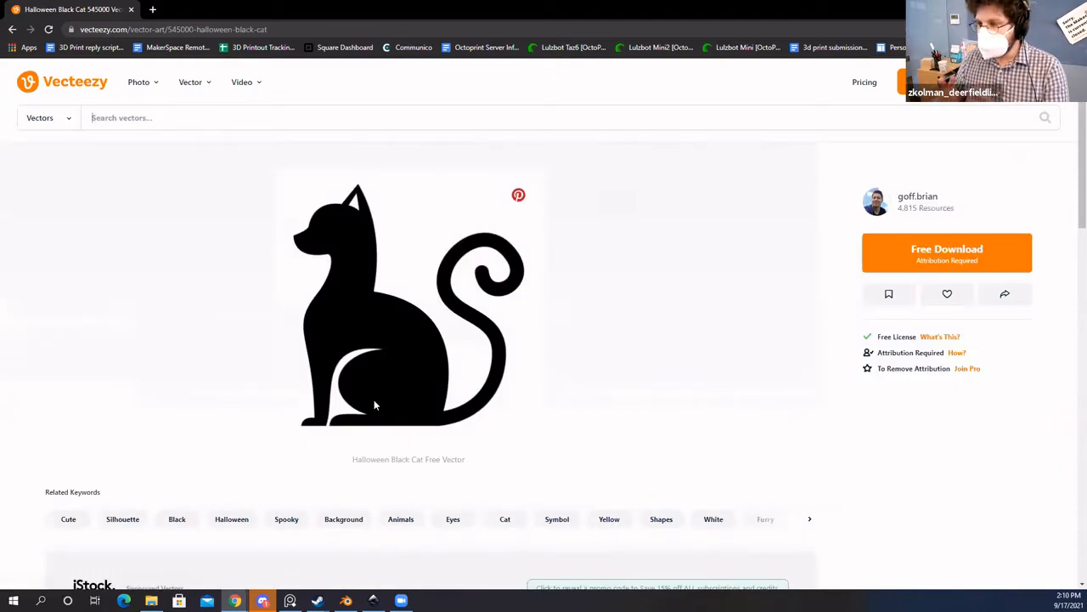
{"action": "left_click", "coordinate": [12, 29]}
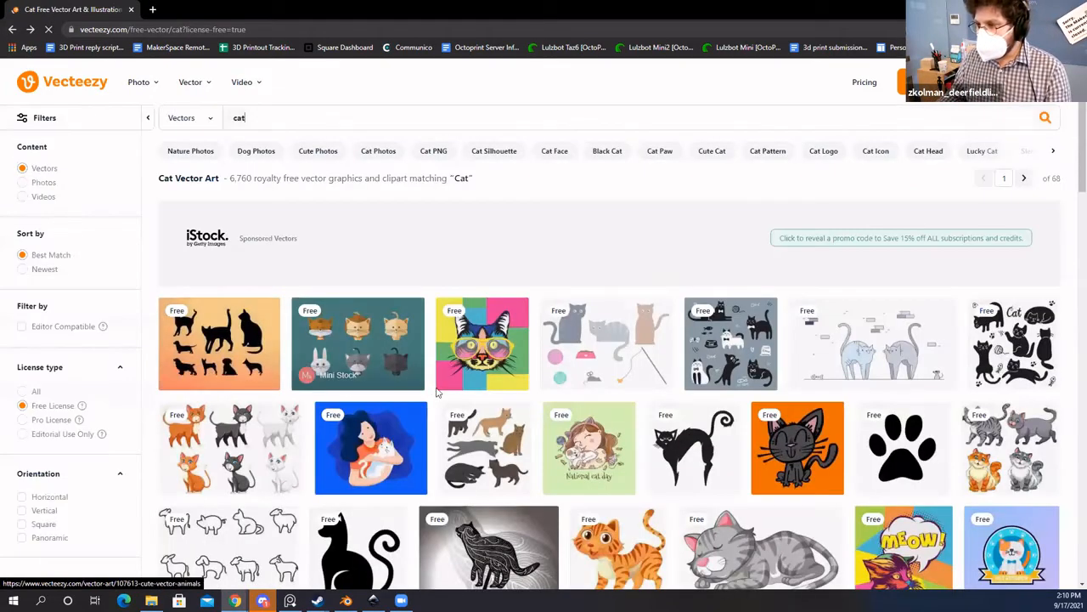
{"action": "scroll", "coordinate": [447, 381], "scroll_direction": "down", "scroll_amount": 3}
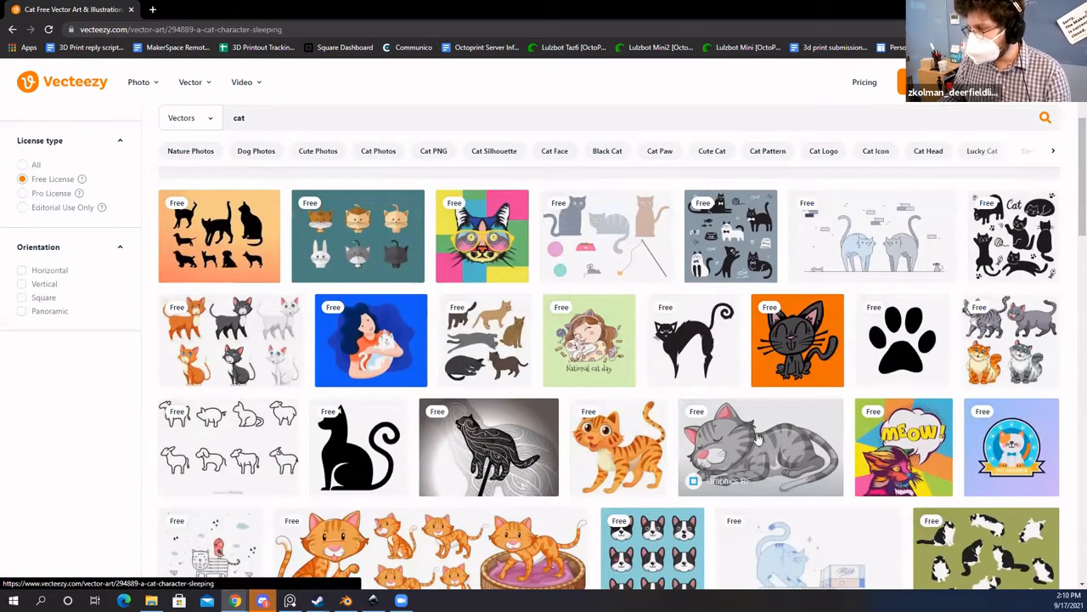
{"action": "left_click", "coordinate": [769, 450]}
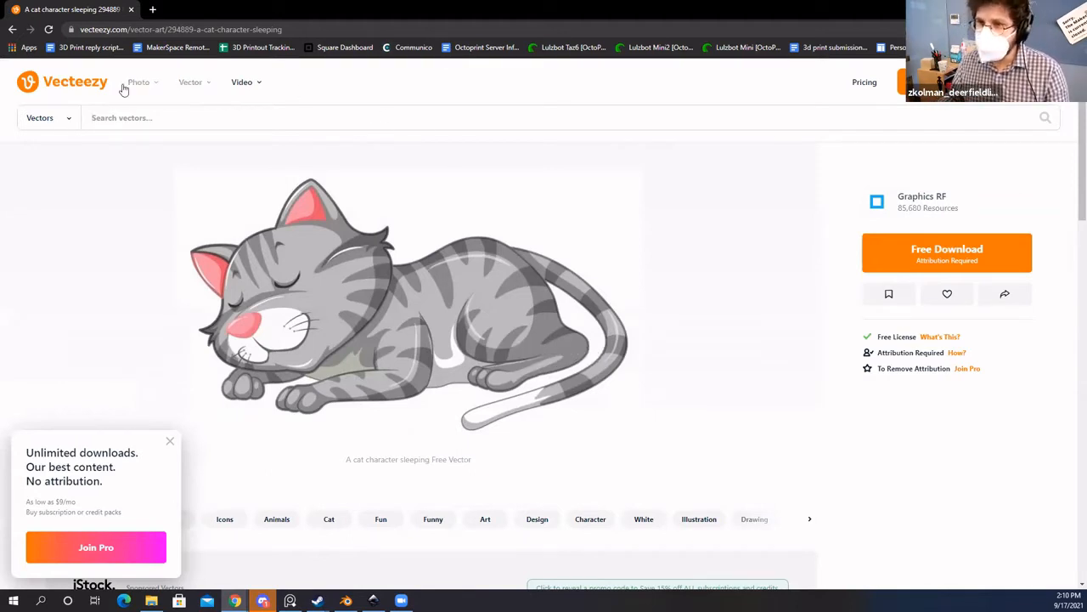
{"action": "left_click", "coordinate": [12, 30]}
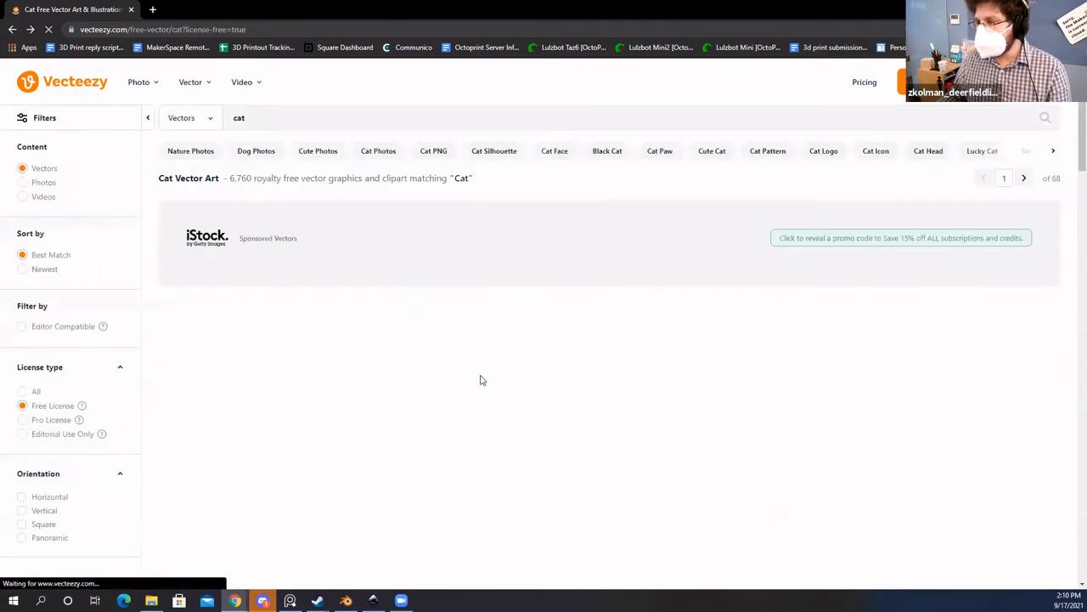
{"action": "scroll", "coordinate": [544, 399], "scroll_direction": "down", "scroll_amount": 1}
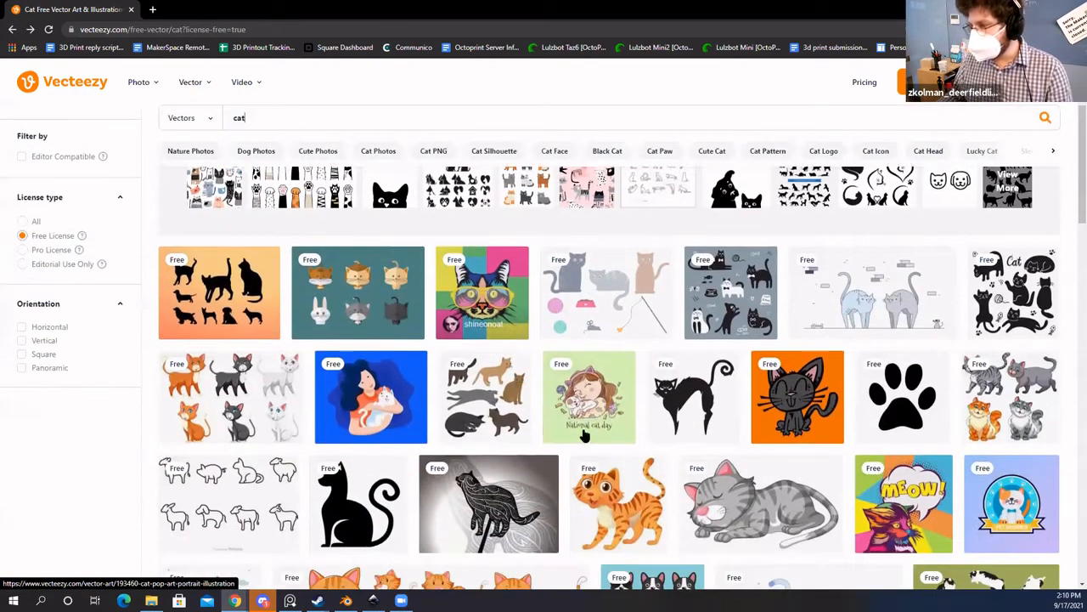
{"action": "middle_click", "coordinate": [688, 399]}
{"action": "scroll", "coordinate": [355, 507], "scroll_direction": "down", "scroll_amount": 1}
{"action": "left_click", "coordinate": [238, 9]}
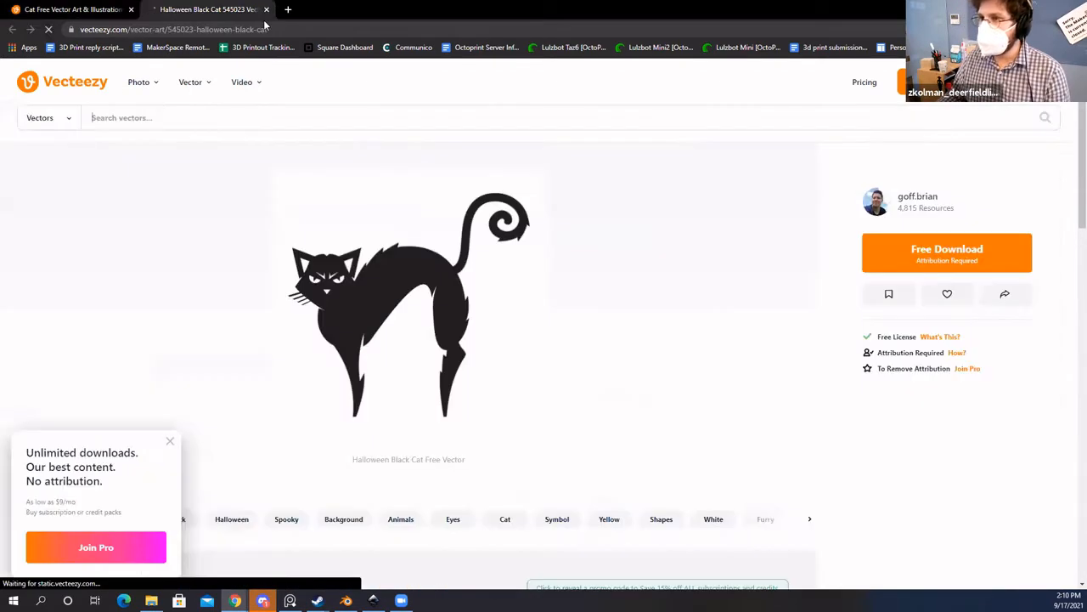
{"action": "left_click", "coordinate": [85, 9]}
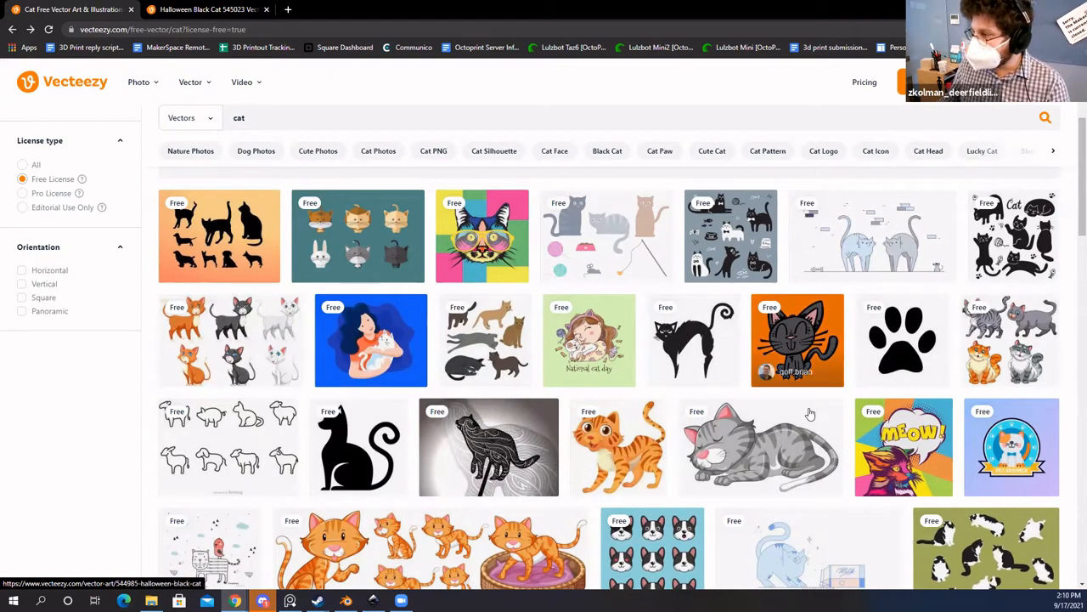
Step: Scroll the results and open the sleeping grey tabby cat vector's detail page
{"action": "scroll", "coordinate": [628, 399], "scroll_direction": "down", "scroll_amount": 2}
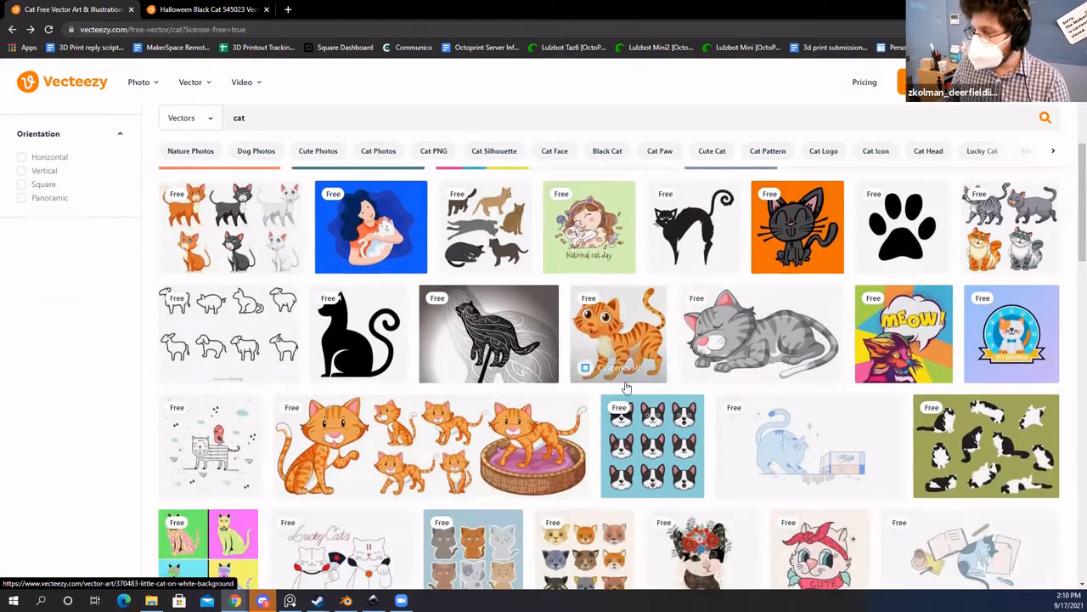
{"action": "scroll", "coordinate": [399, 401], "scroll_direction": "down", "scroll_amount": 2}
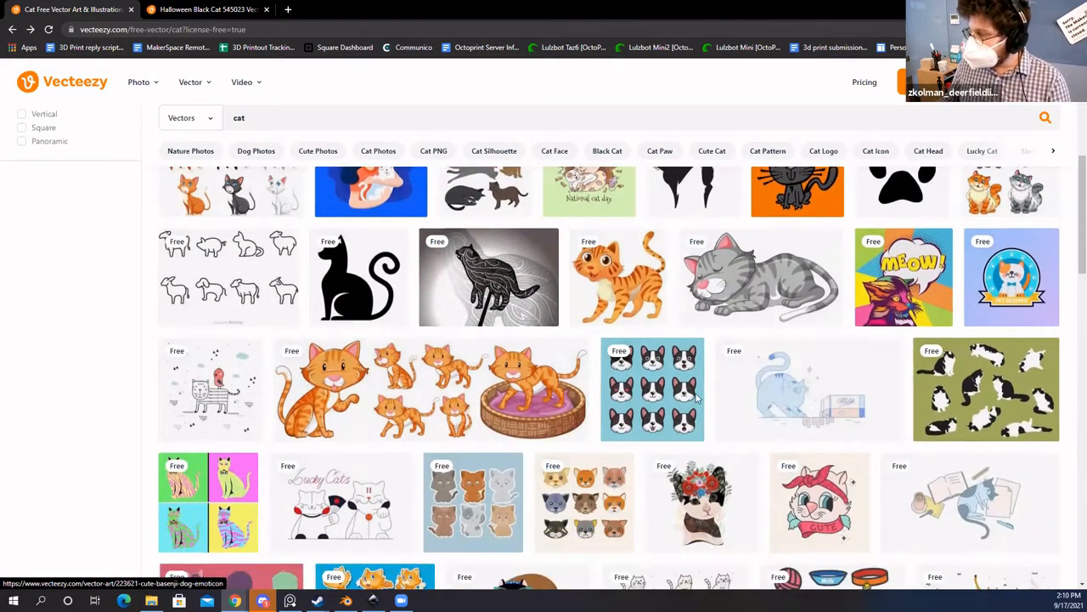
{"action": "scroll", "coordinate": [432, 416], "scroll_direction": "up", "scroll_amount": 3}
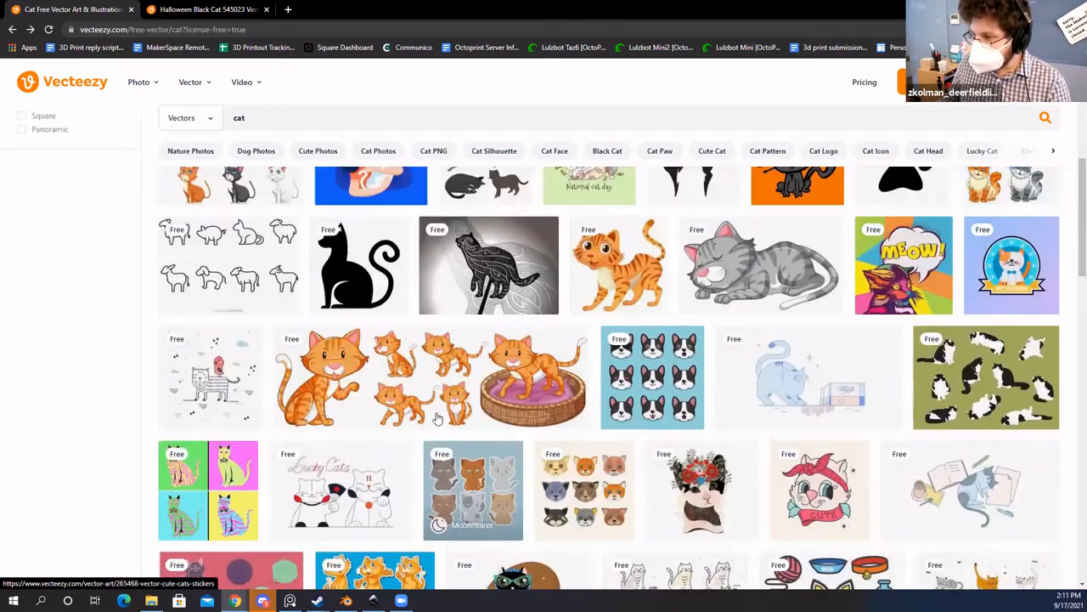
{"action": "scroll", "coordinate": [432, 416], "scroll_direction": "up", "scroll_amount": 2}
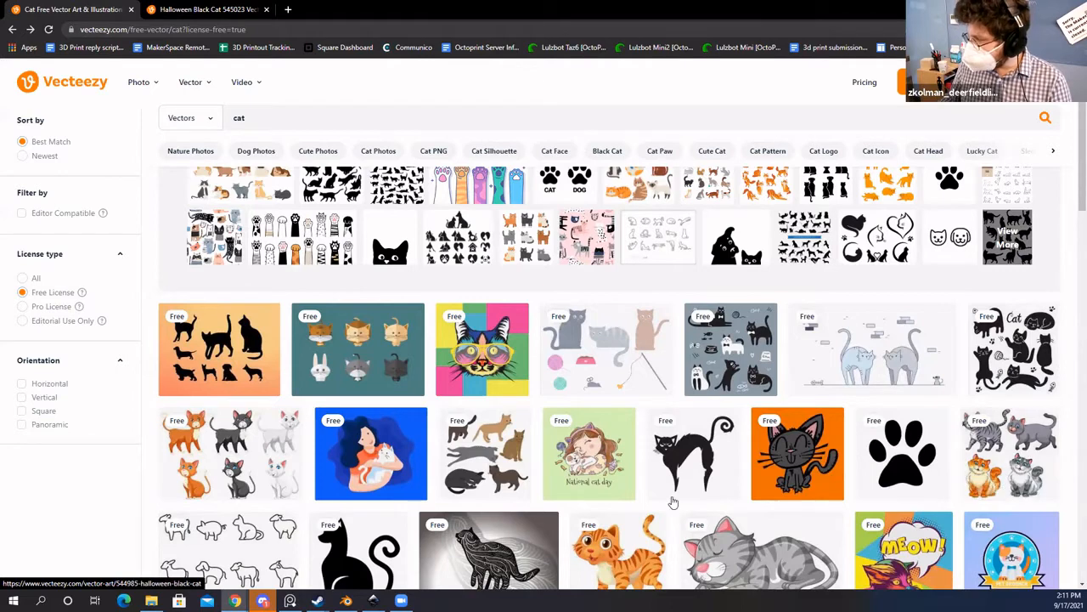
{"action": "scroll", "coordinate": [692, 458], "scroll_direction": "down", "scroll_amount": 1}
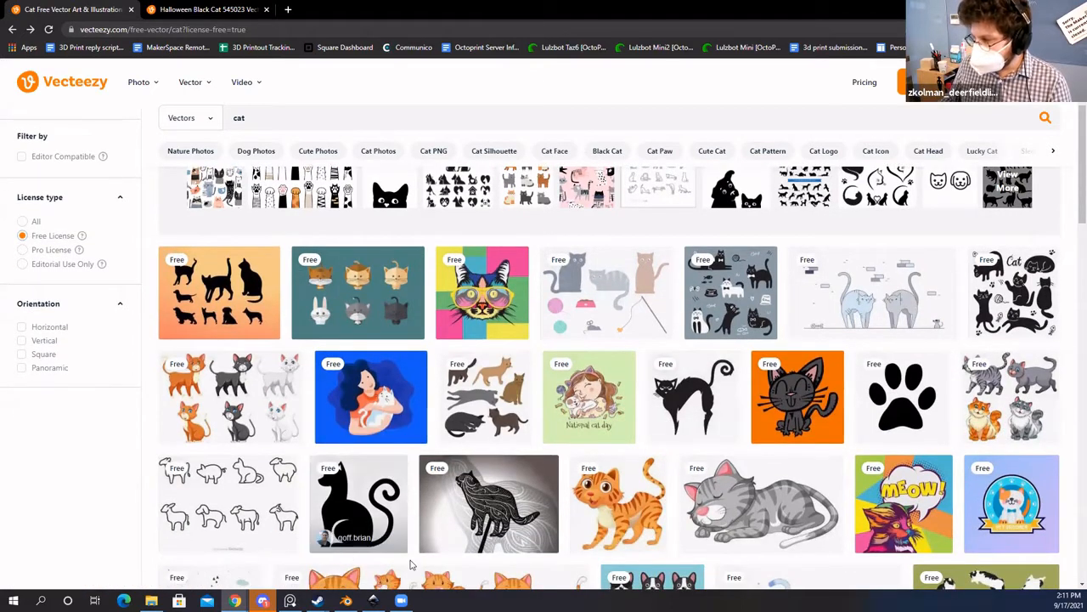
{"action": "left_click", "coordinate": [741, 508]}
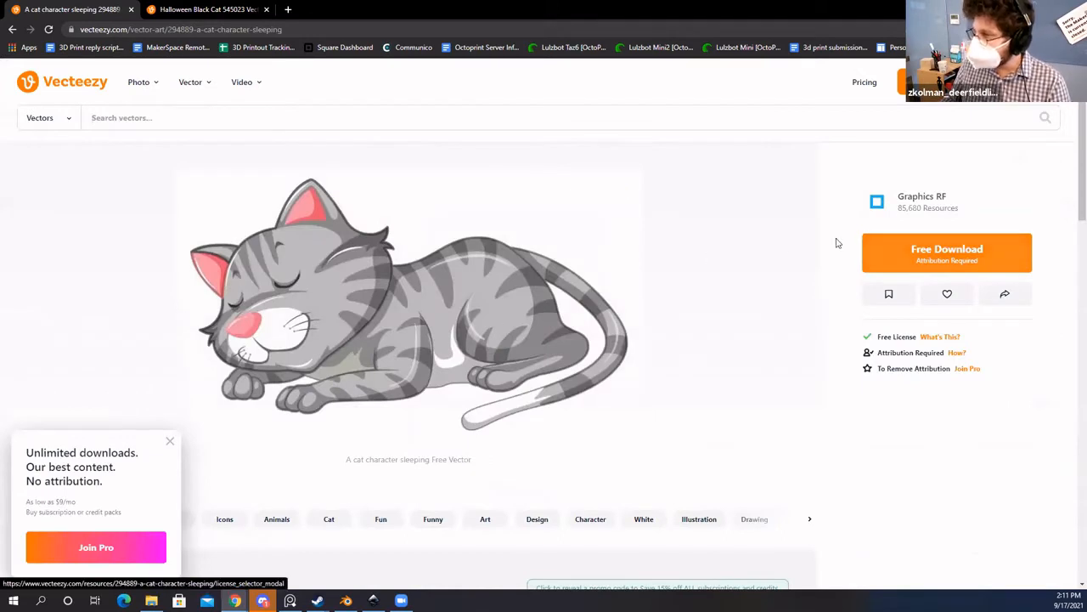
Step: Download the sleeping-cat vector zip under the free, attribution-required license and open it
{"action": "left_click", "coordinate": [171, 443]}
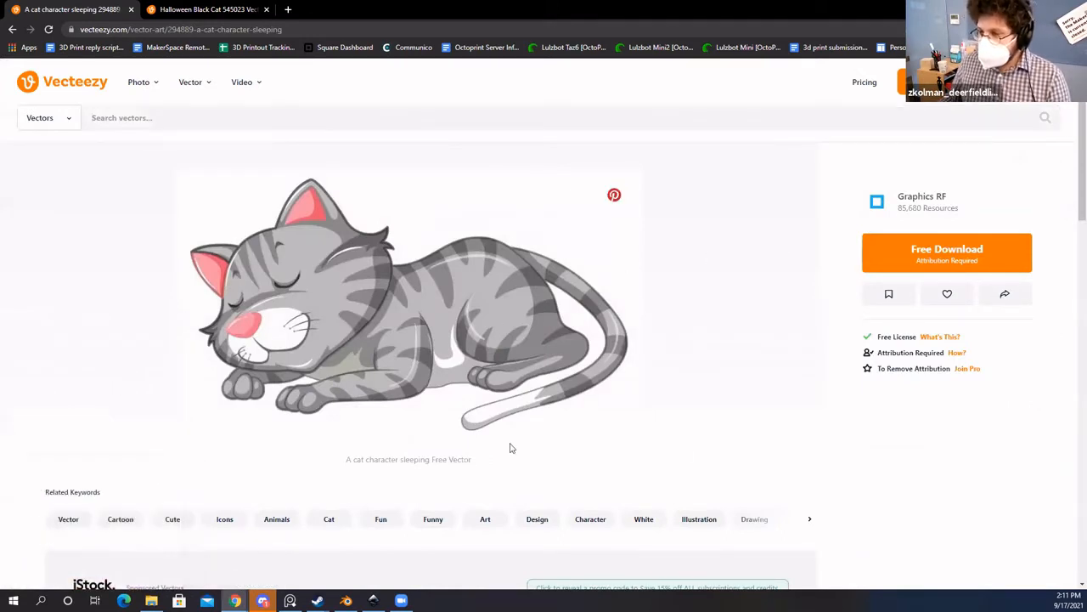
{"action": "left_click", "coordinate": [971, 255]}
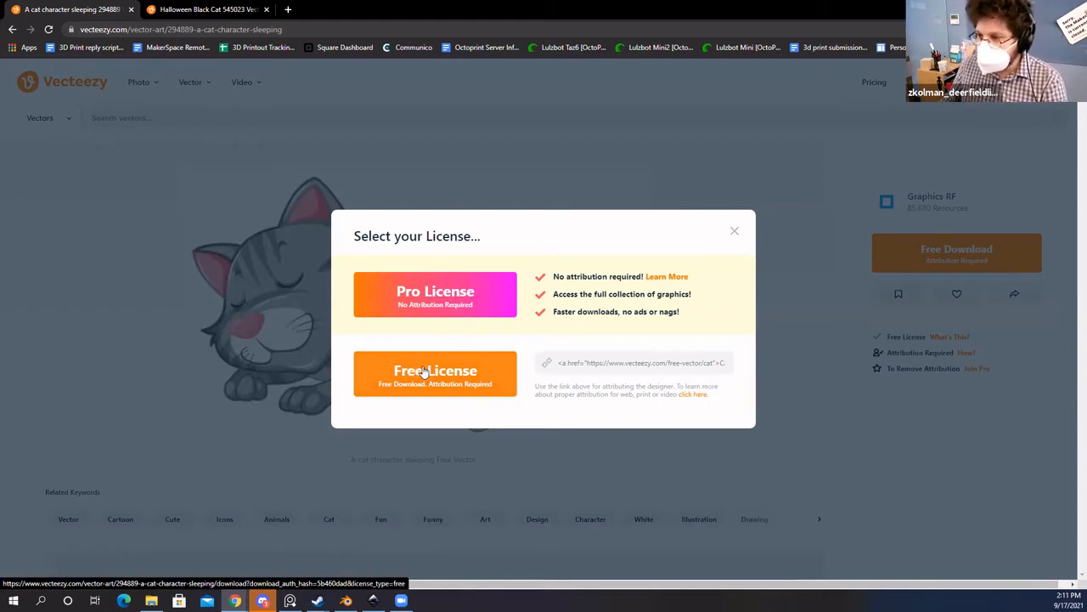
{"action": "left_click", "coordinate": [459, 374]}
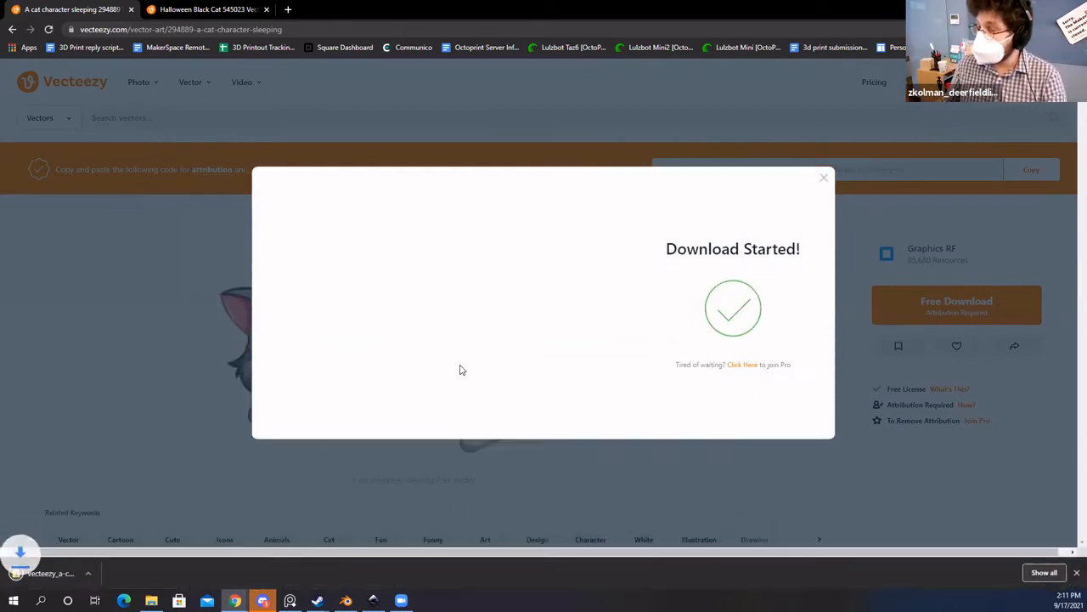
{"action": "left_click", "coordinate": [823, 178]}
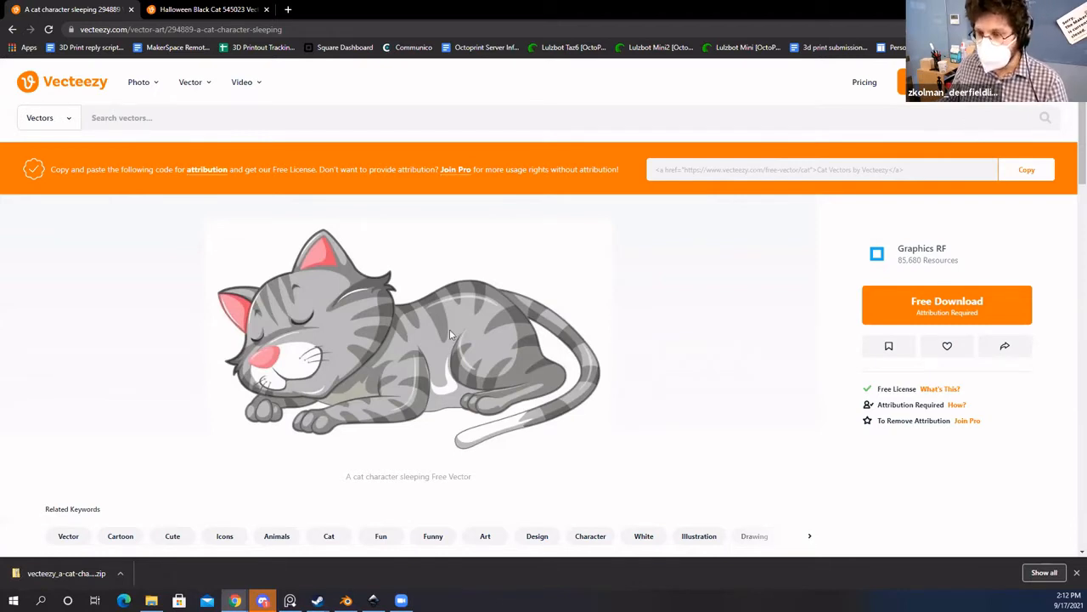
{"action": "left_click", "coordinate": [57, 574]}
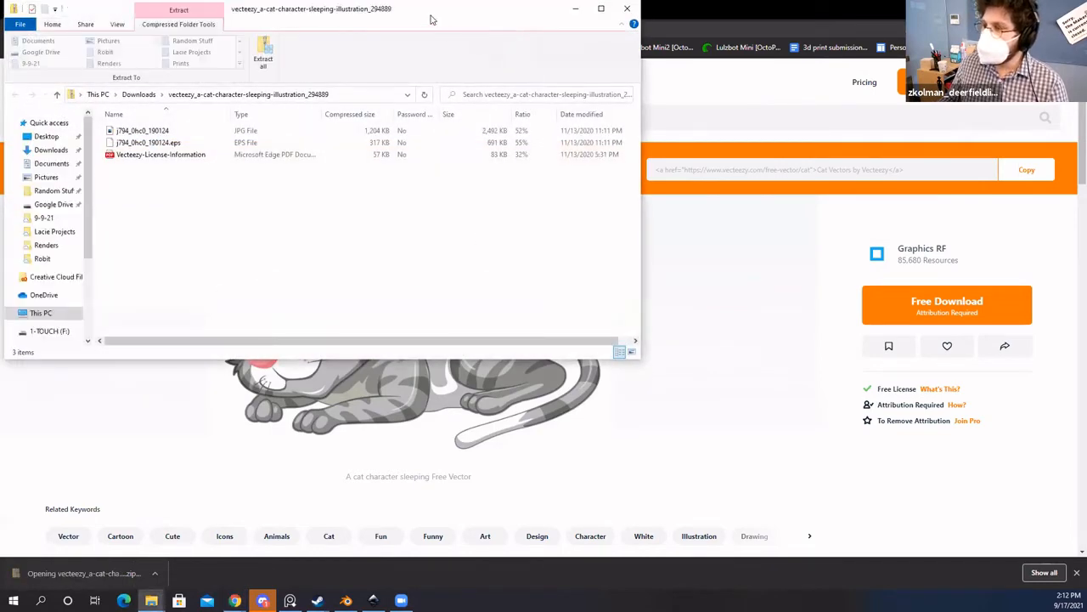
Step: Center the Explorer window listing the zip's JPG, EPS and license PDF over the browser
{"action": "left_click_drag", "start_coordinate": [430, 19], "coordinate": [722, 90]}
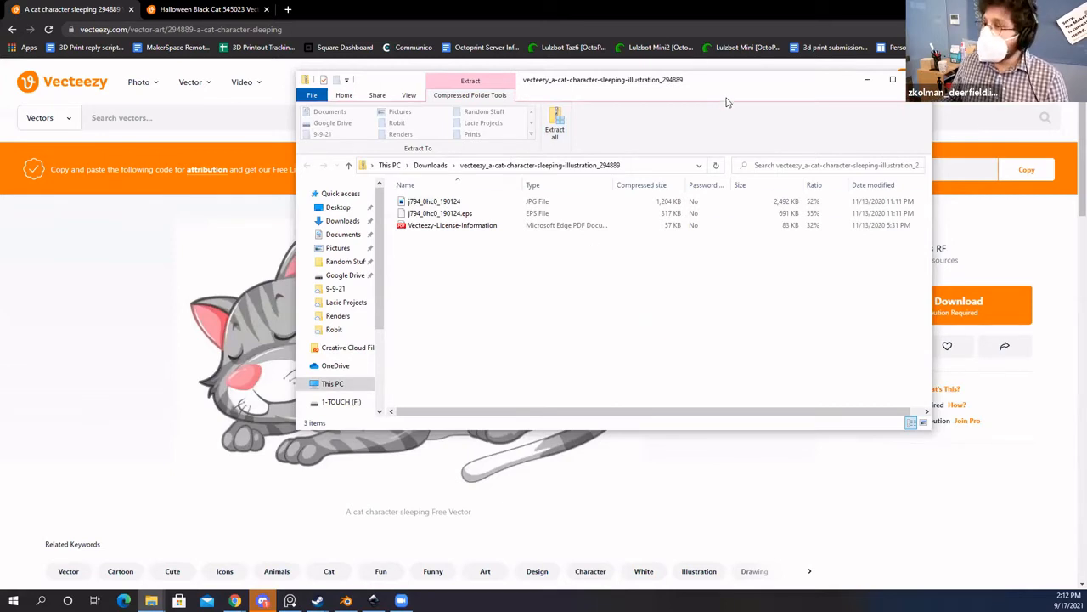
{"action": "left_click_drag", "start_coordinate": [729, 96], "coordinate": [715, 119]}
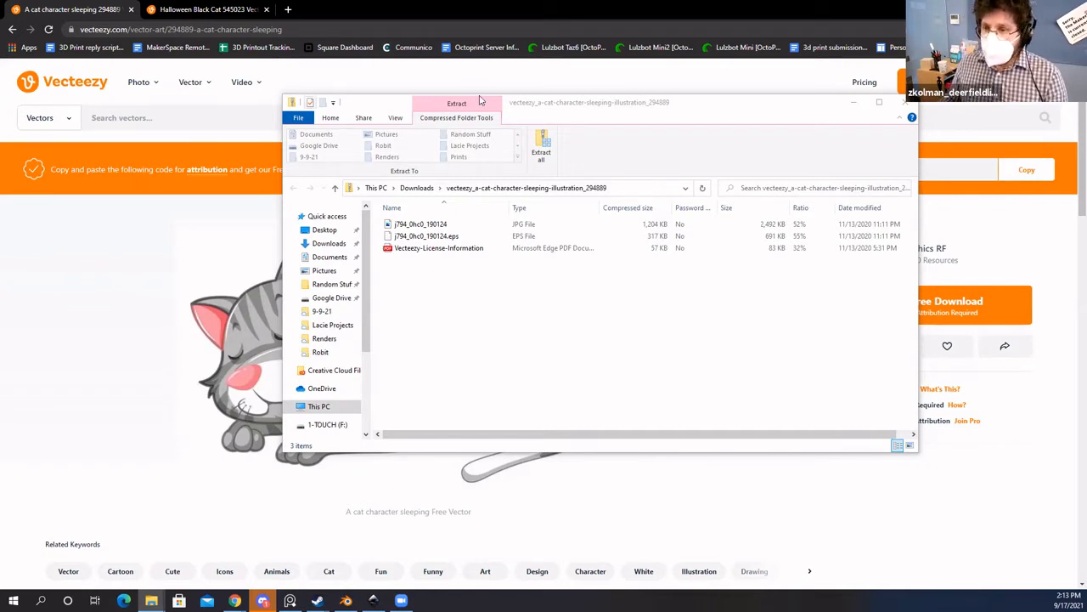
{"action": "left_click", "coordinate": [568, 120]}
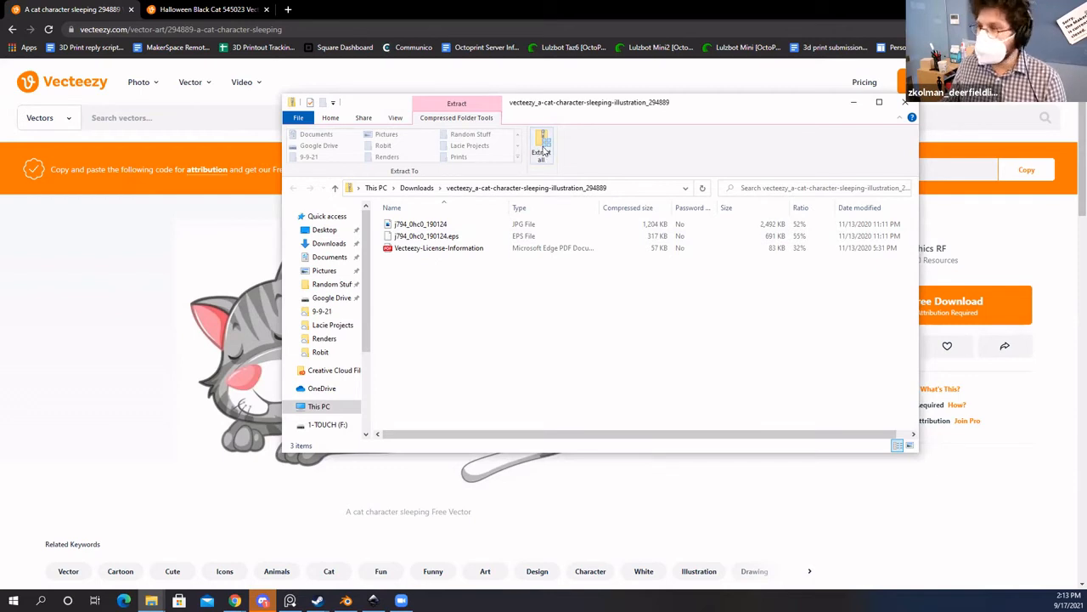
Step: Extract all files into the suggested folder, then select that folder in Downloads
{"action": "left_click", "coordinate": [544, 151]}
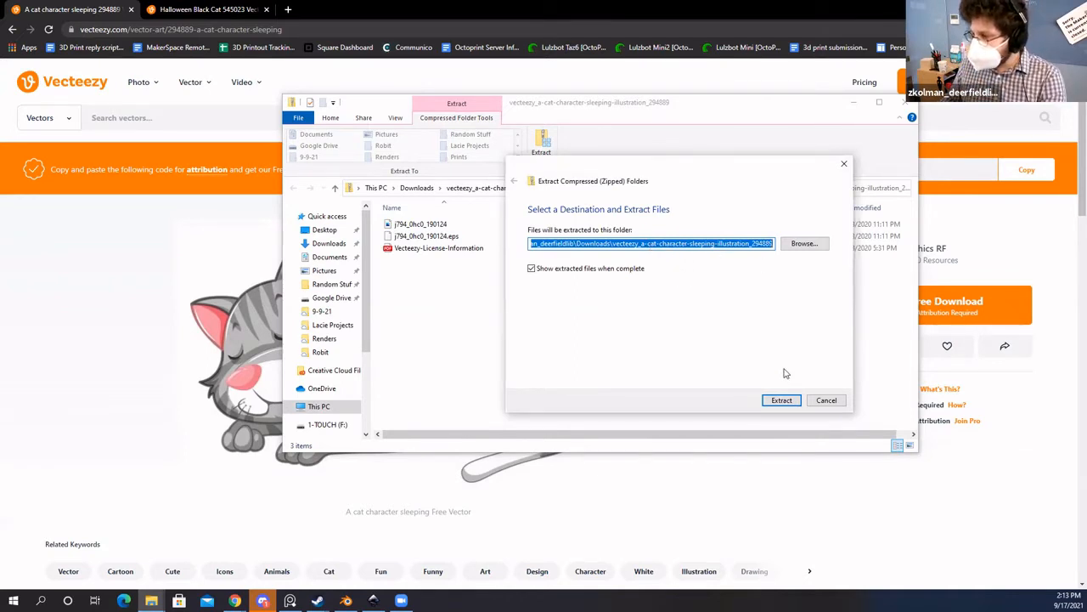
{"action": "left_click", "coordinate": [782, 400]}
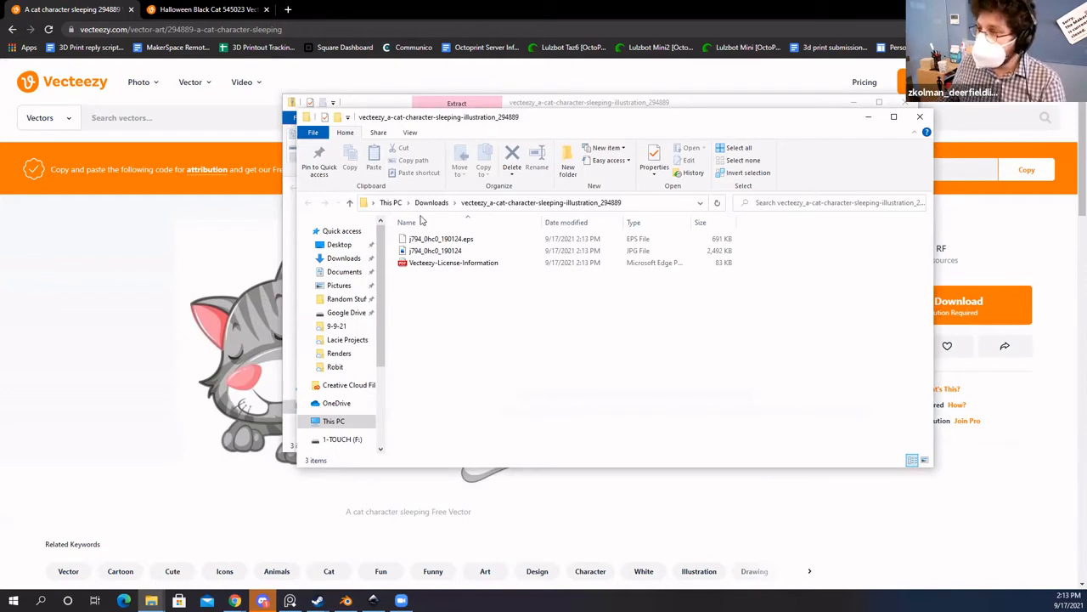
{"action": "left_click", "coordinate": [343, 257]}
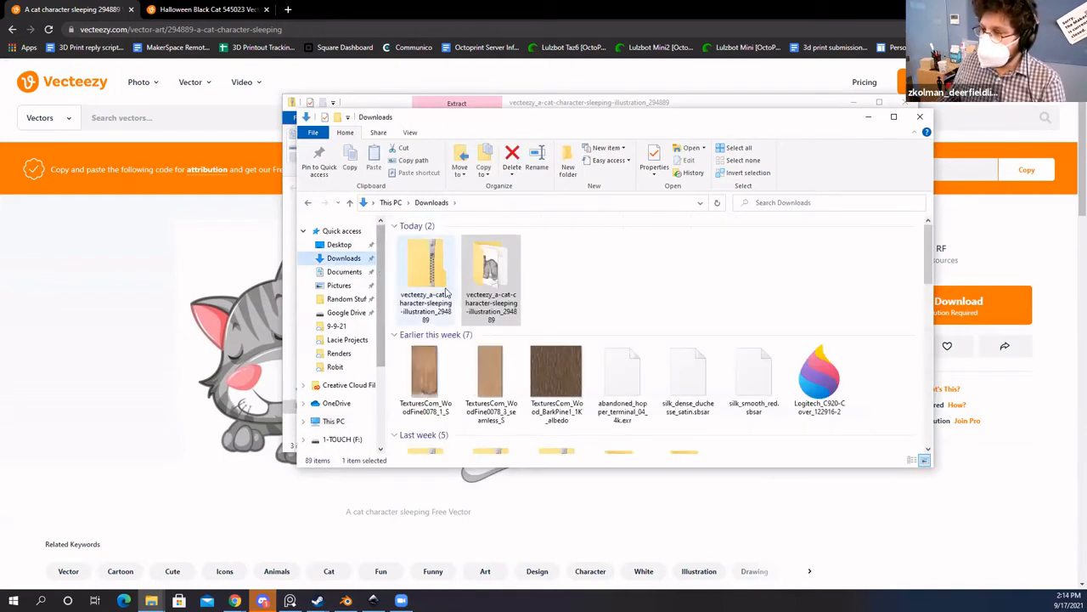
{"action": "left_click_drag", "start_coordinate": [619, 294], "coordinate": [441, 269]}
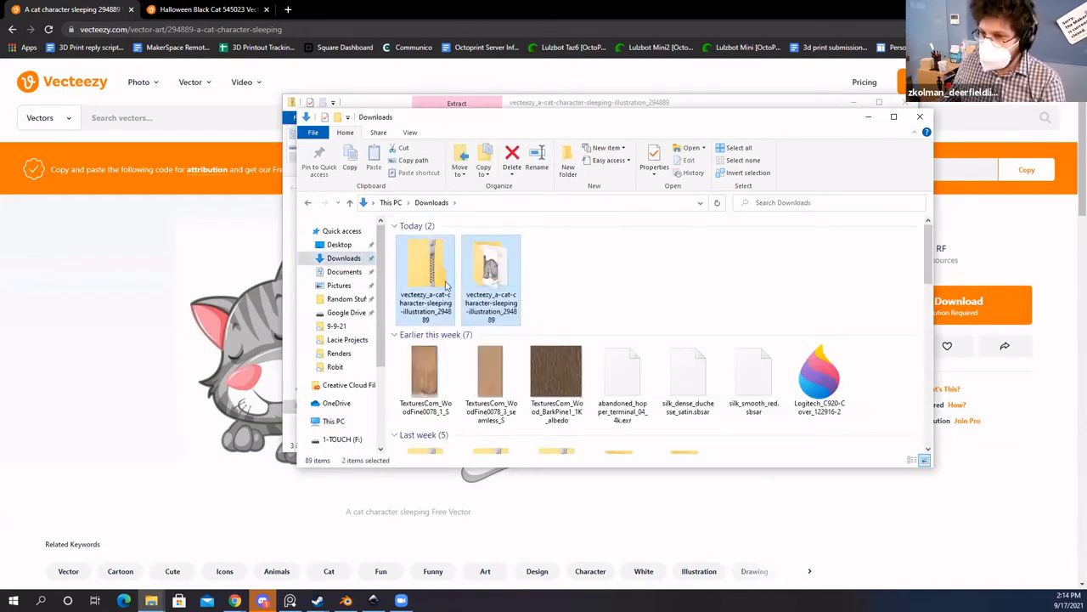
{"action": "left_click", "coordinate": [646, 286]}
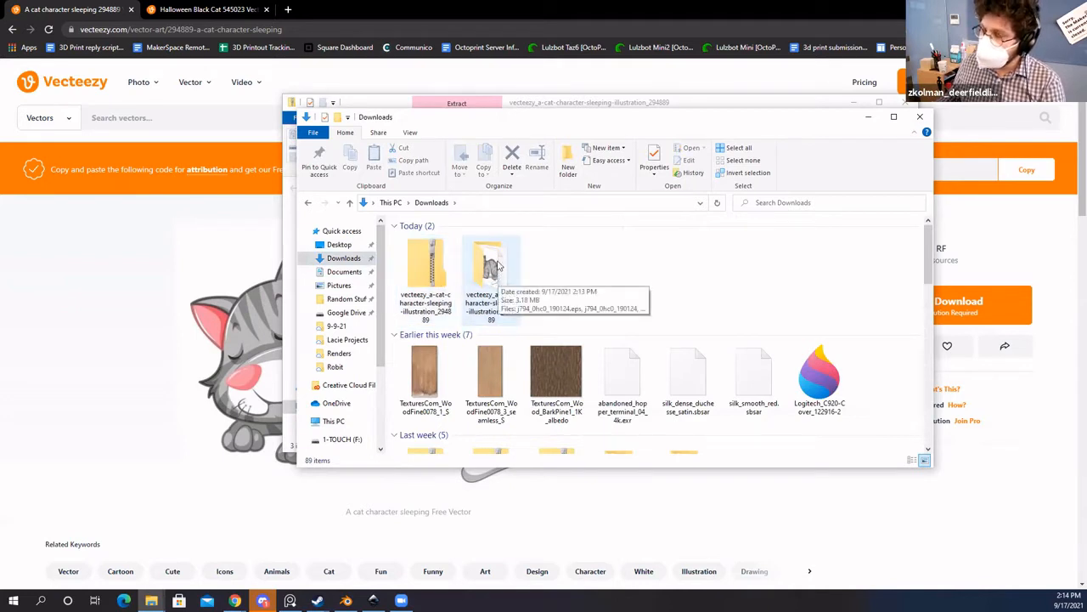
{"action": "left_click", "coordinate": [499, 267]}
Step: Open the extracted folder, then close Inkscape's document properties, filter, trace, path-effect and export panels
{"action": "double_click", "coordinate": [500, 267]}
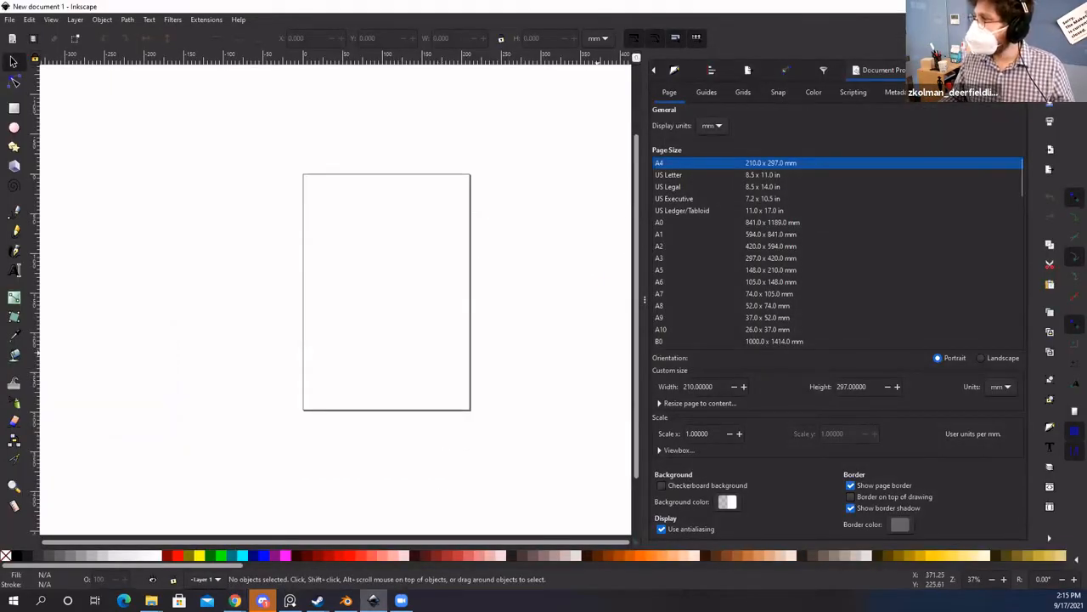
{"action": "left_click", "coordinate": [939, 70]}
{"action": "left_click", "coordinate": [863, 75]}
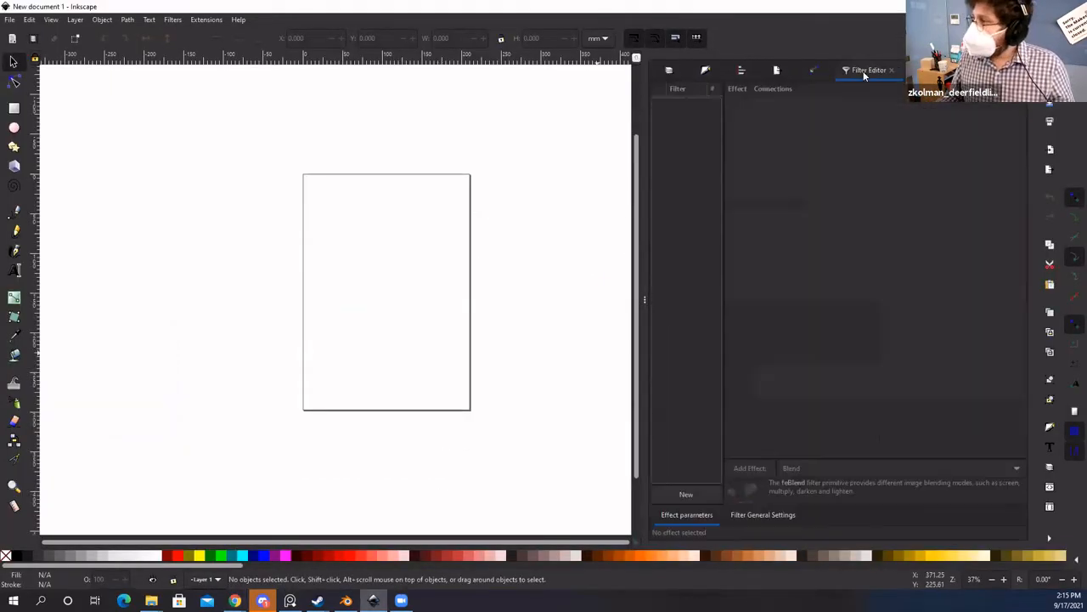
{"action": "left_click", "coordinate": [891, 69]}
{"action": "left_click", "coordinate": [867, 75]}
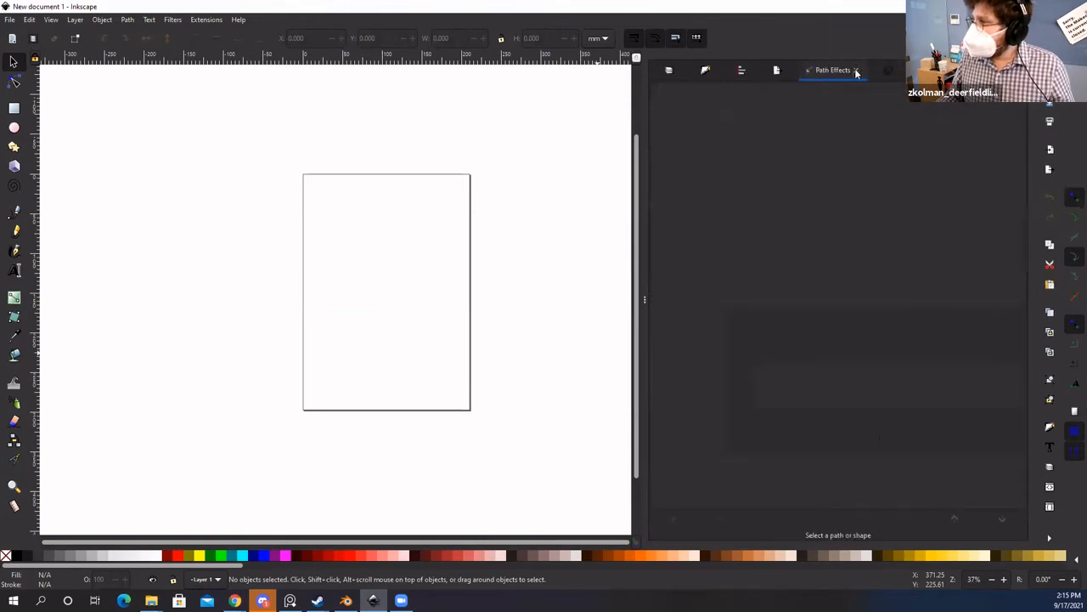
{"action": "left_click", "coordinate": [856, 73]}
{"action": "left_click", "coordinate": [793, 75]}
{"action": "left_click", "coordinate": [843, 71]}
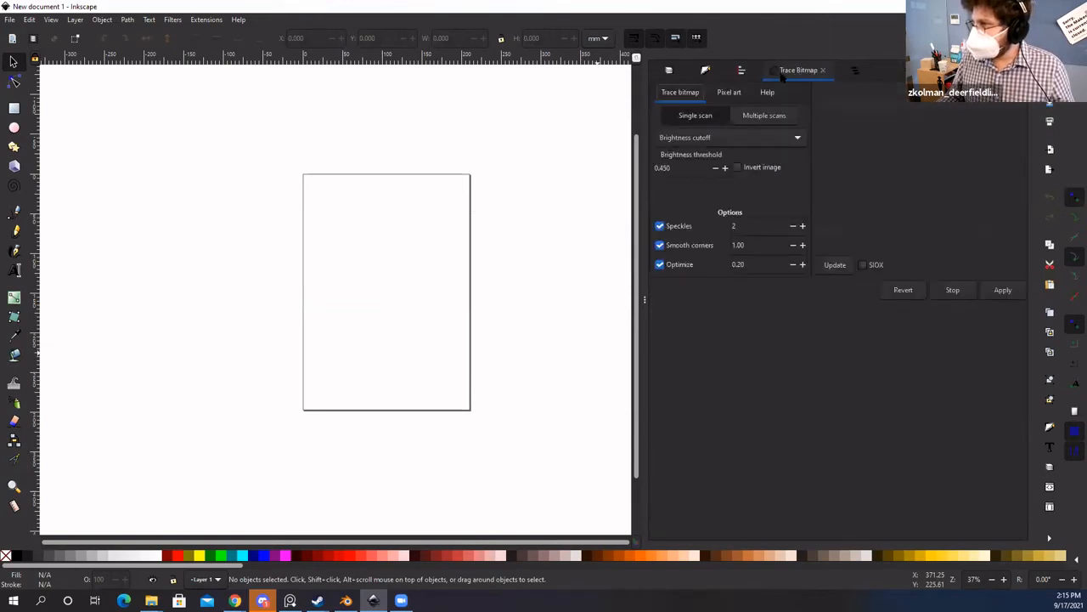
Step: Close the remaining align, fill and stroke, layers, trace bitmap and objects panels
{"action": "left_click", "coordinate": [741, 71]}
{"action": "left_click", "coordinate": [809, 72]}
{"action": "left_click", "coordinate": [751, 71]}
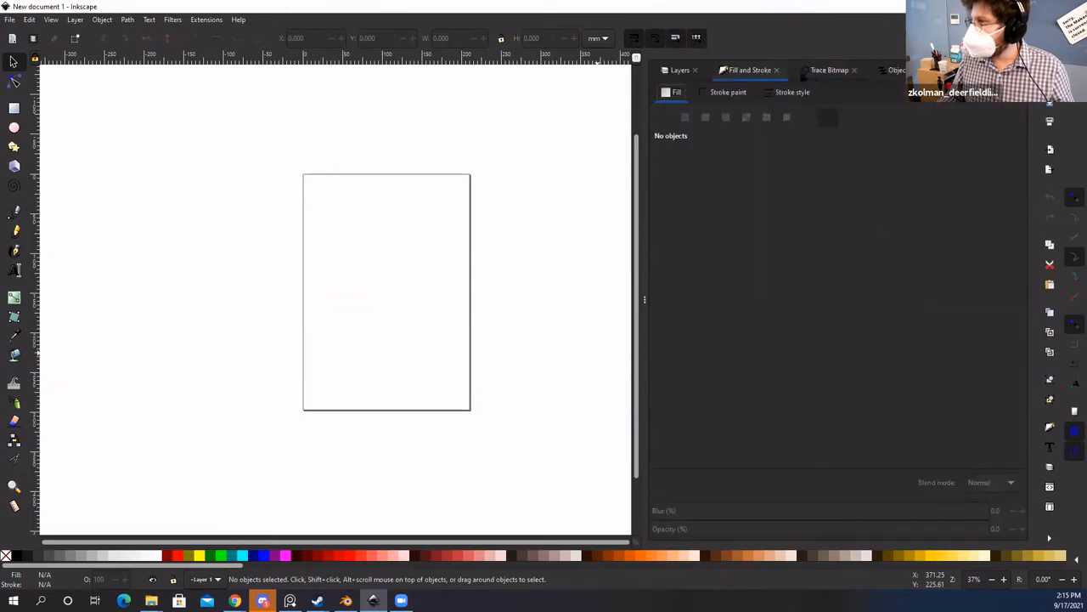
{"action": "left_click", "coordinate": [776, 70]}
{"action": "left_click", "coordinate": [696, 70]}
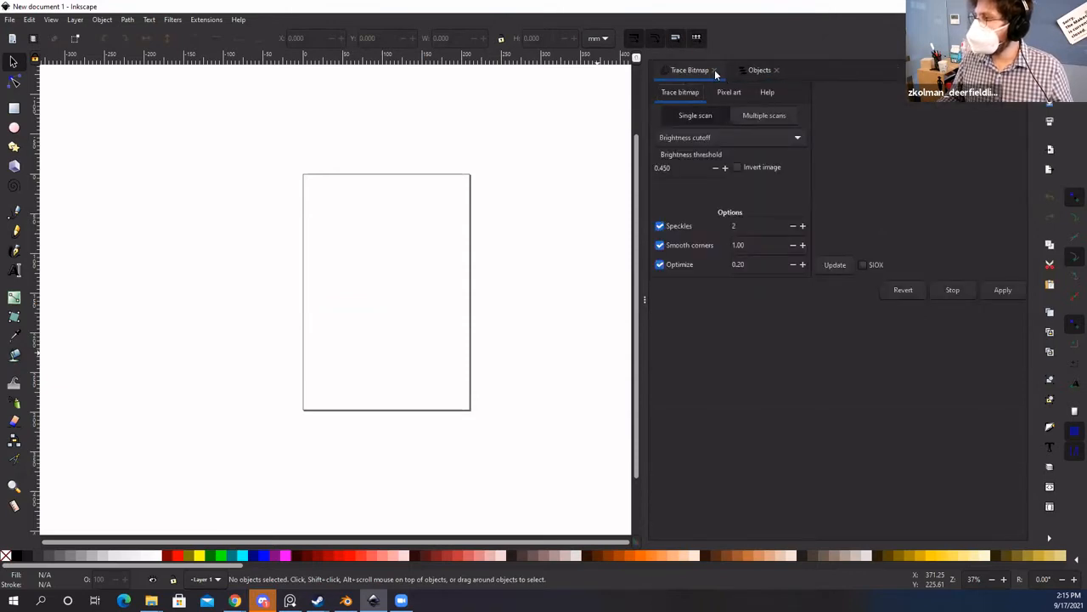
{"action": "left_click", "coordinate": [714, 70]}
{"action": "left_click", "coordinate": [704, 70]}
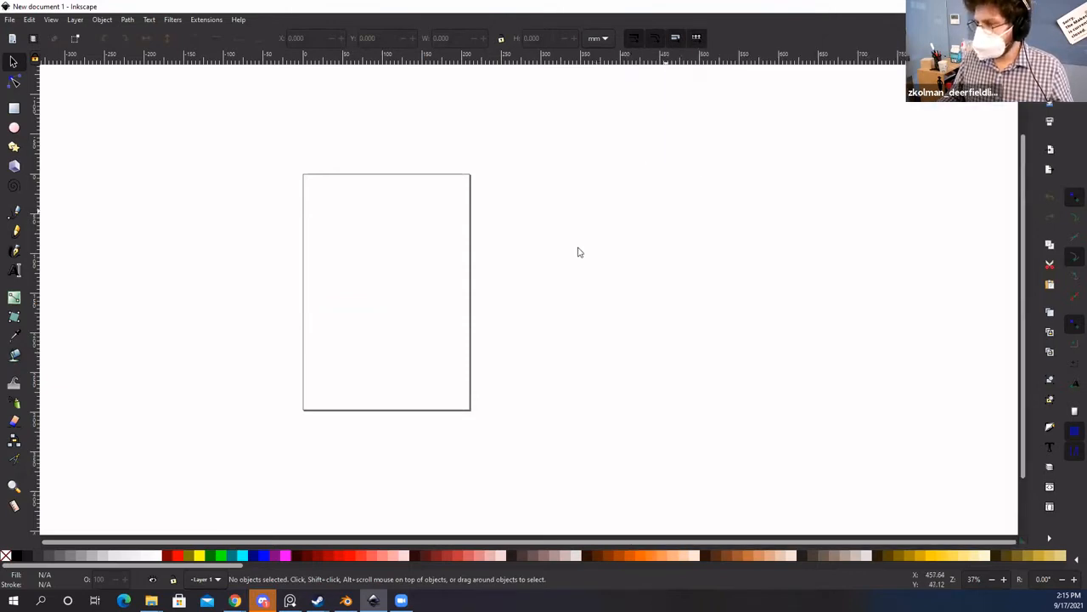
Step: Open Document Properties (Ctrl+Shift+D), showing the A4 210 x 297 mm portrait page
{"action": "left_click_drag", "start_coordinate": [435, 323], "coordinate": [476, 323]}
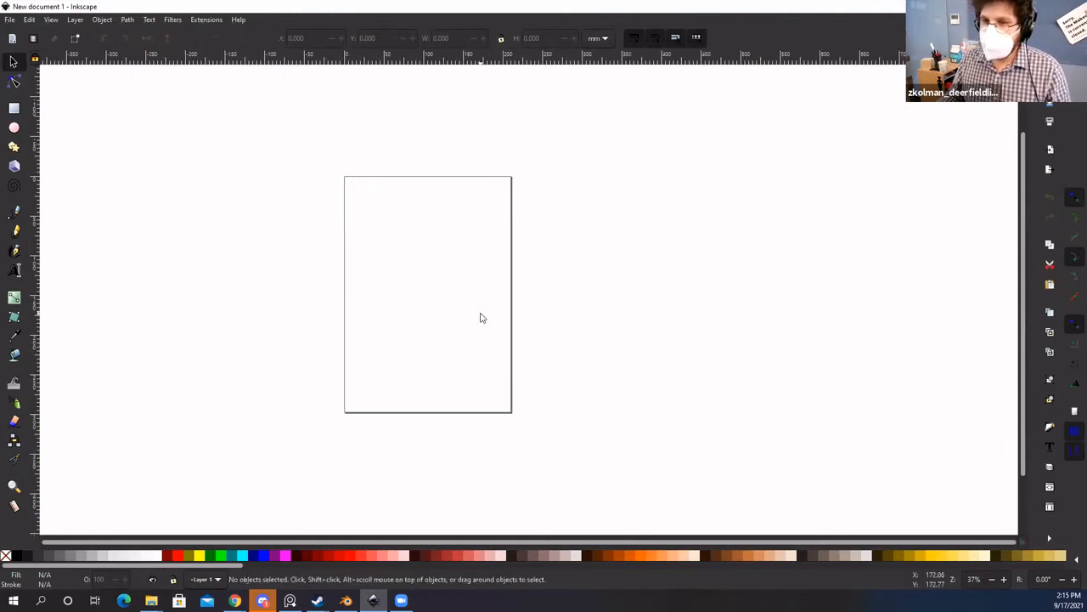
{"action": "key", "text": "ctrl+shift+d"}
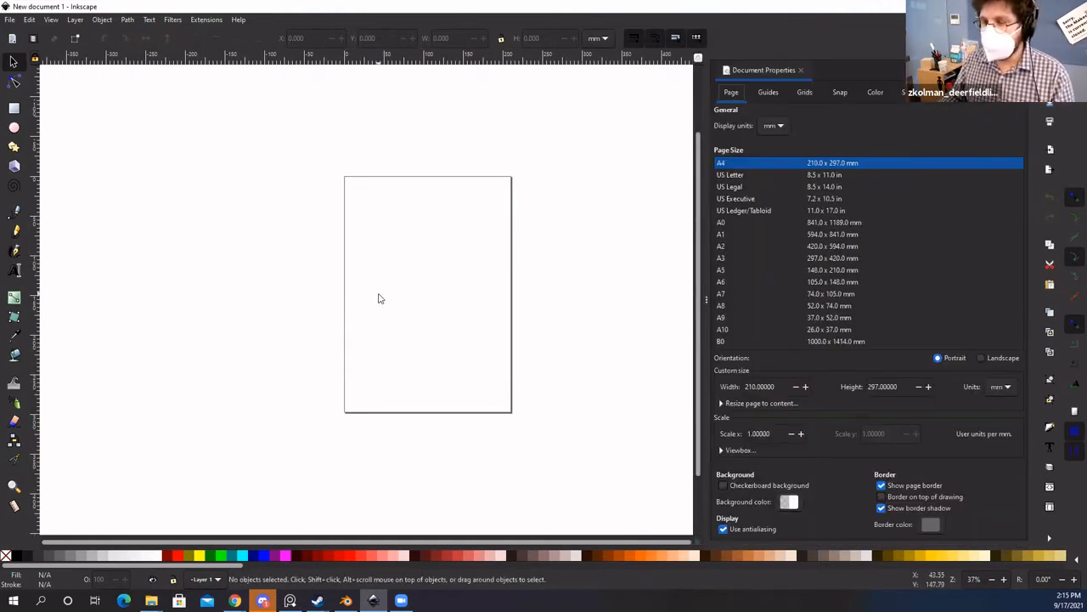
{"action": "left_click_drag", "start_coordinate": [355, 305], "coordinate": [311, 307]}
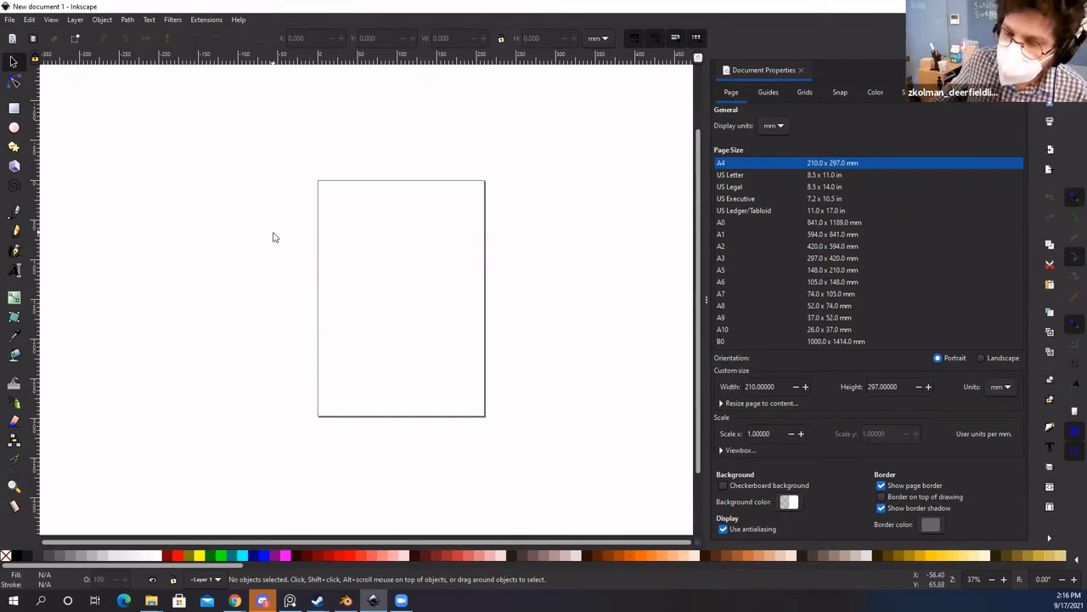
{"action": "left_click", "coordinate": [801, 71]}
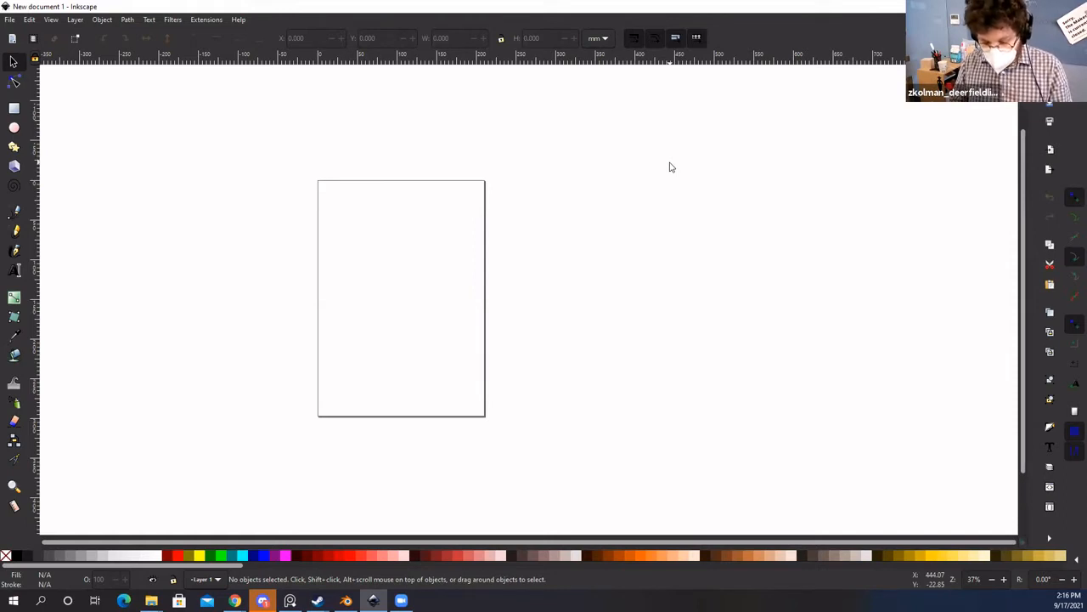
{"action": "key", "text": "ctrl+shift+d"}
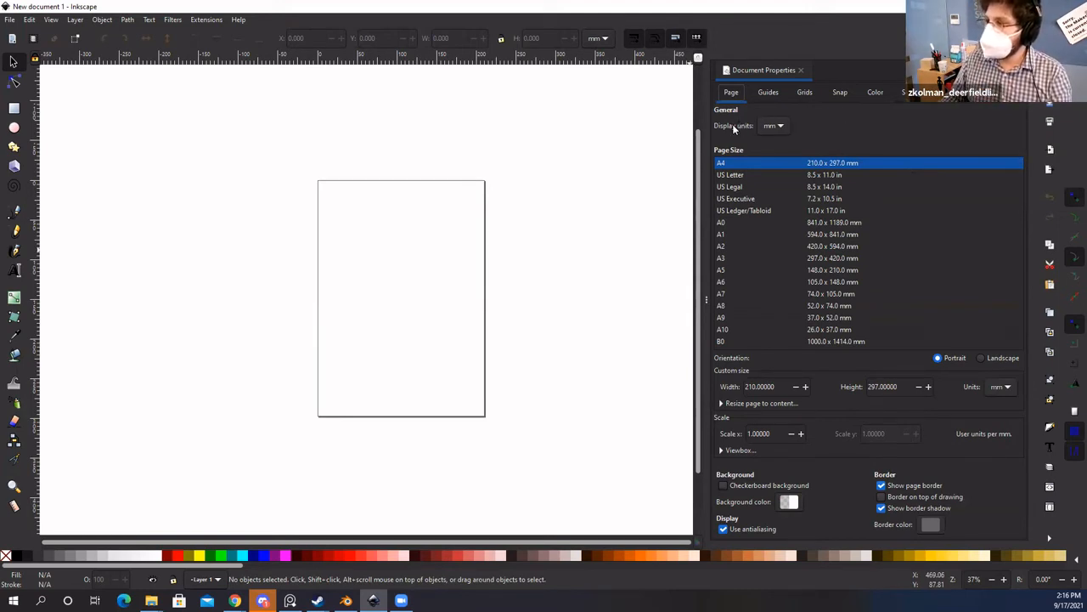
{"action": "left_click", "coordinate": [777, 127]}
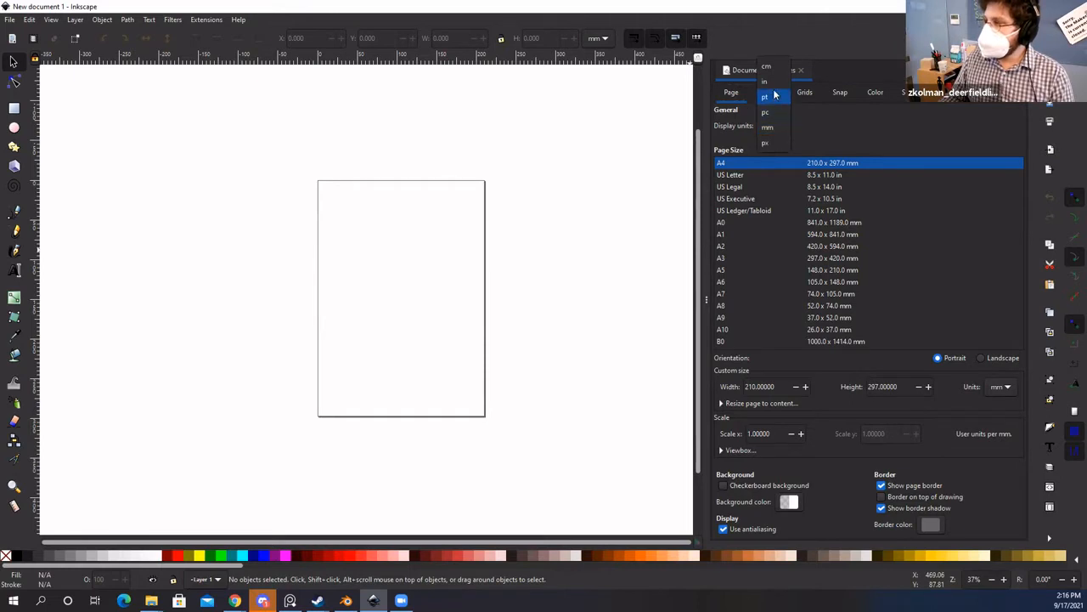
{"action": "left_click", "coordinate": [769, 82]}
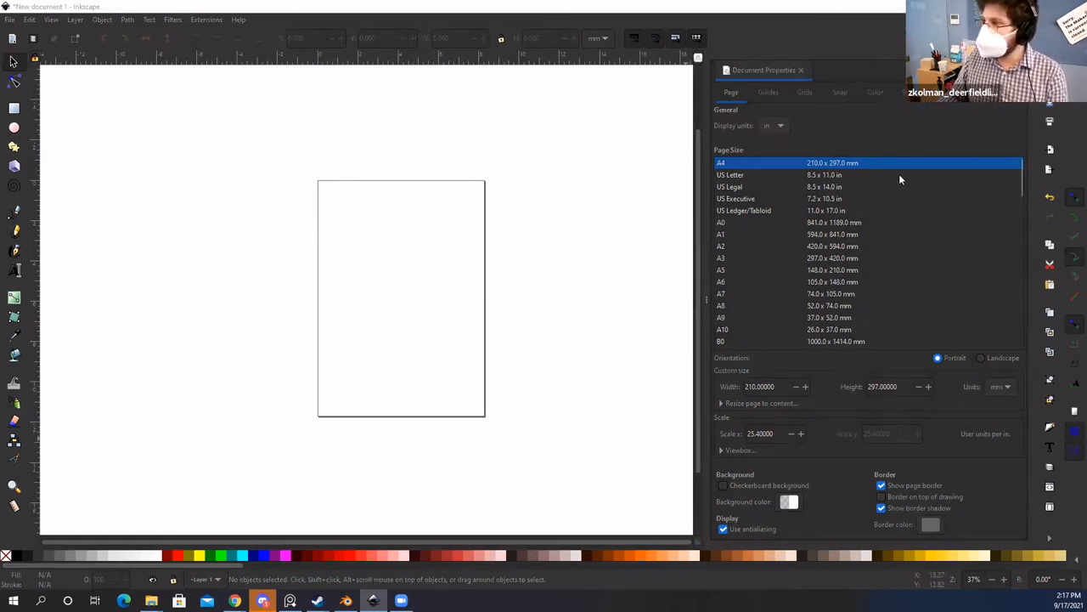
{"action": "left_click", "coordinate": [892, 129]}
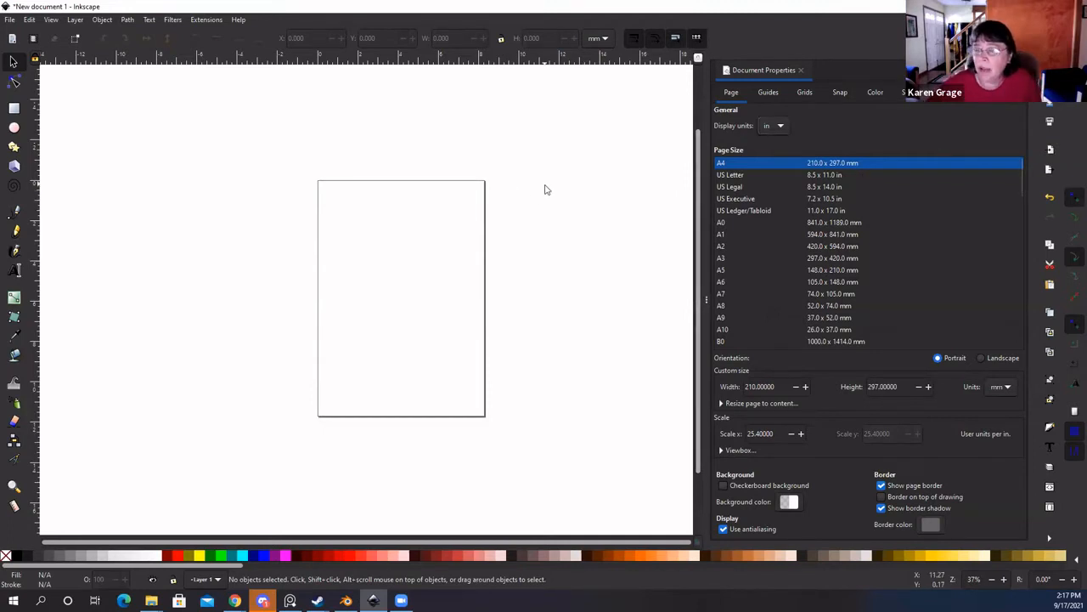
{"action": "left_click", "coordinate": [29, 19]}
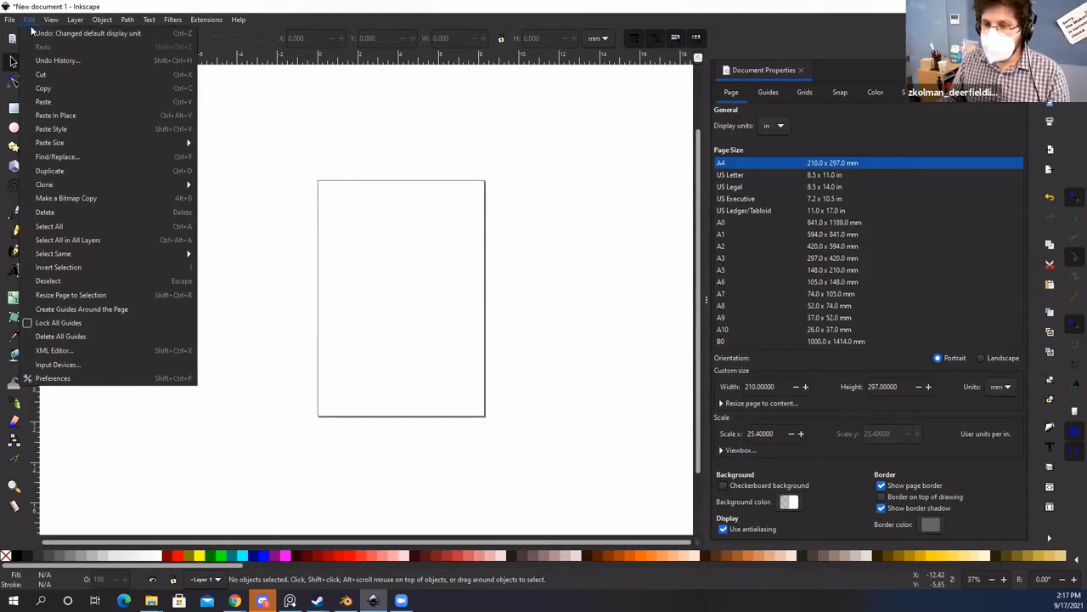
{"action": "mouse_move", "coordinate": [8, 18]}
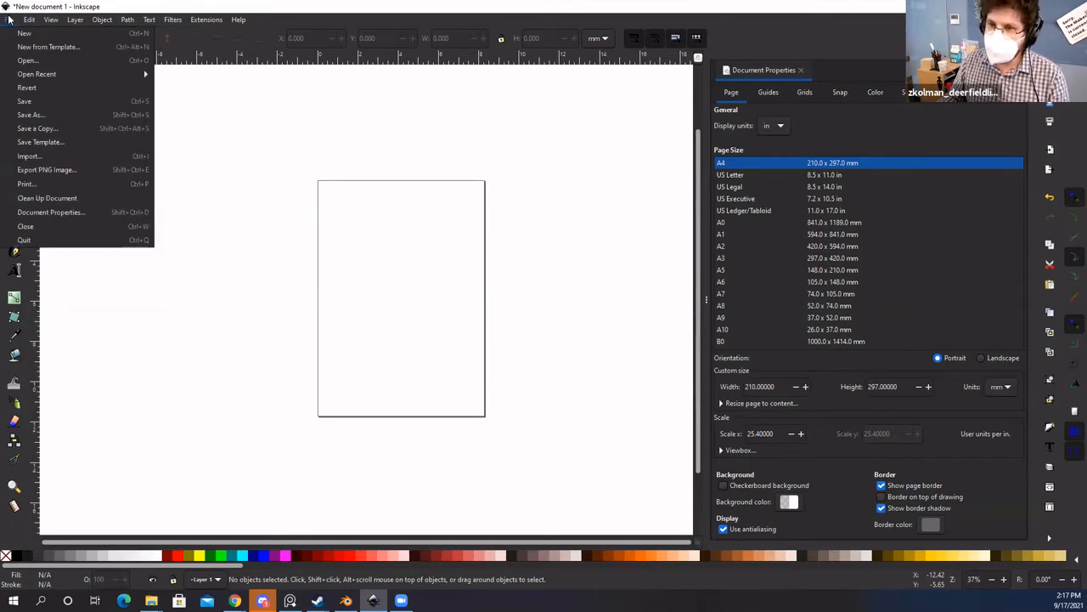
{"action": "left_click", "coordinate": [42, 212]}
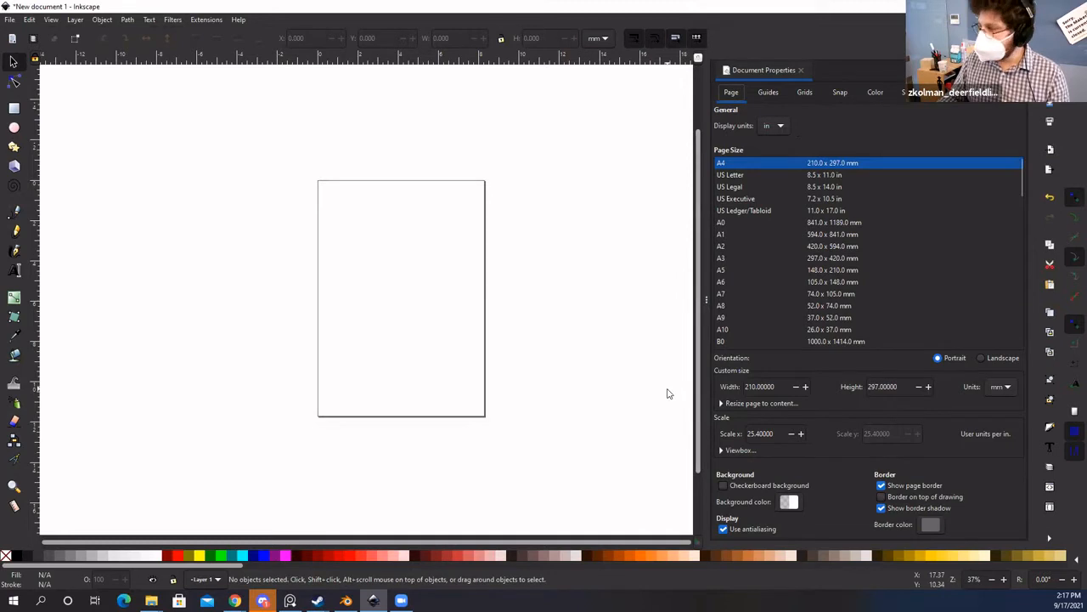
Step: Switch page size units to inches and set width 8 and height 12
{"action": "left_click", "coordinate": [997, 387]}
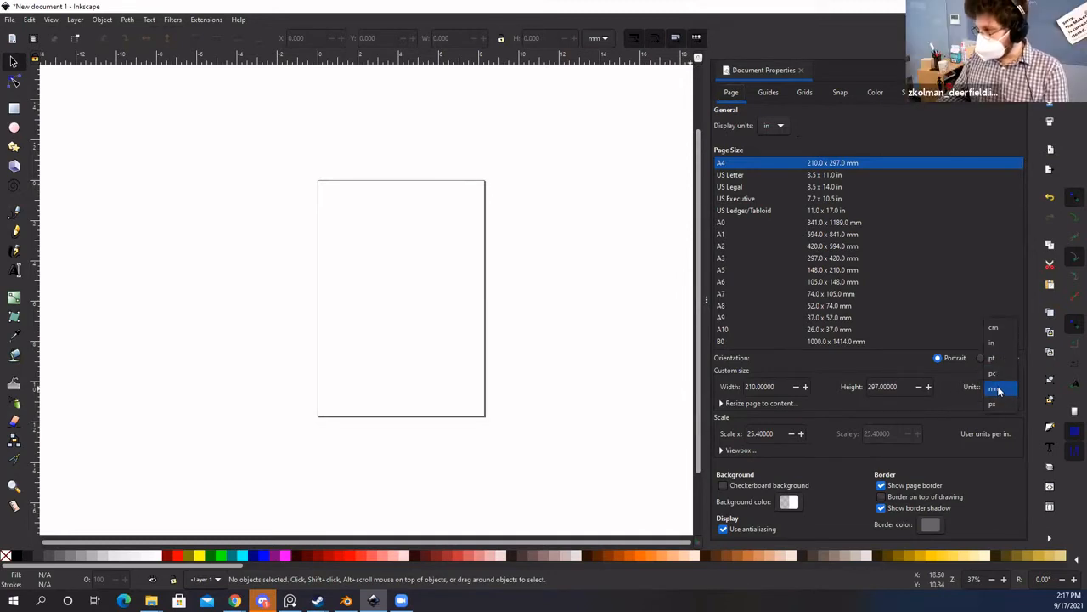
{"action": "left_click", "coordinate": [996, 343]}
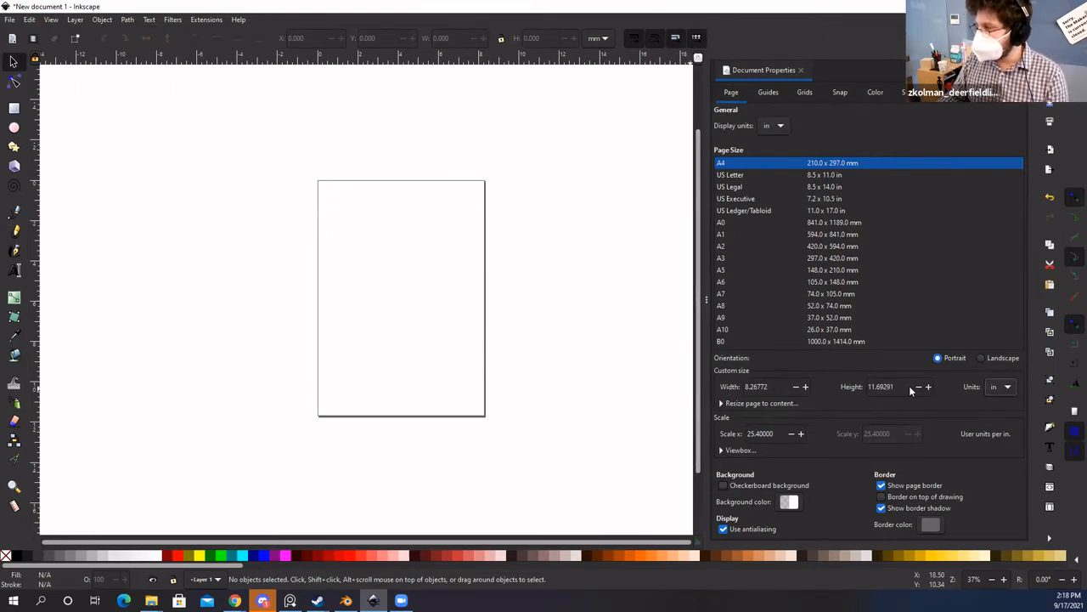
{"action": "left_click", "coordinate": [994, 390]}
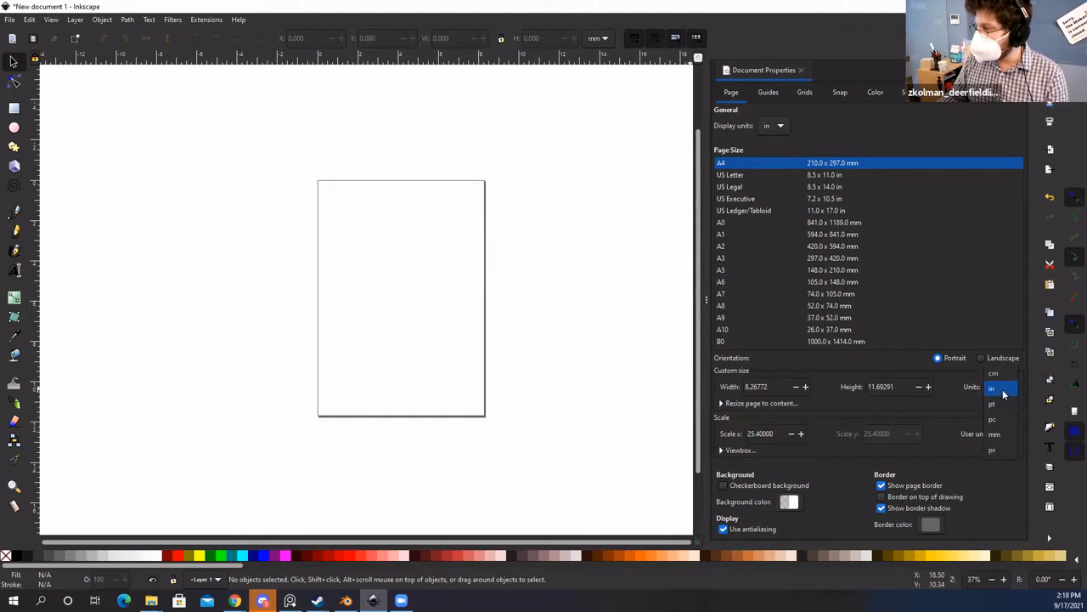
{"action": "left_click", "coordinate": [996, 452]}
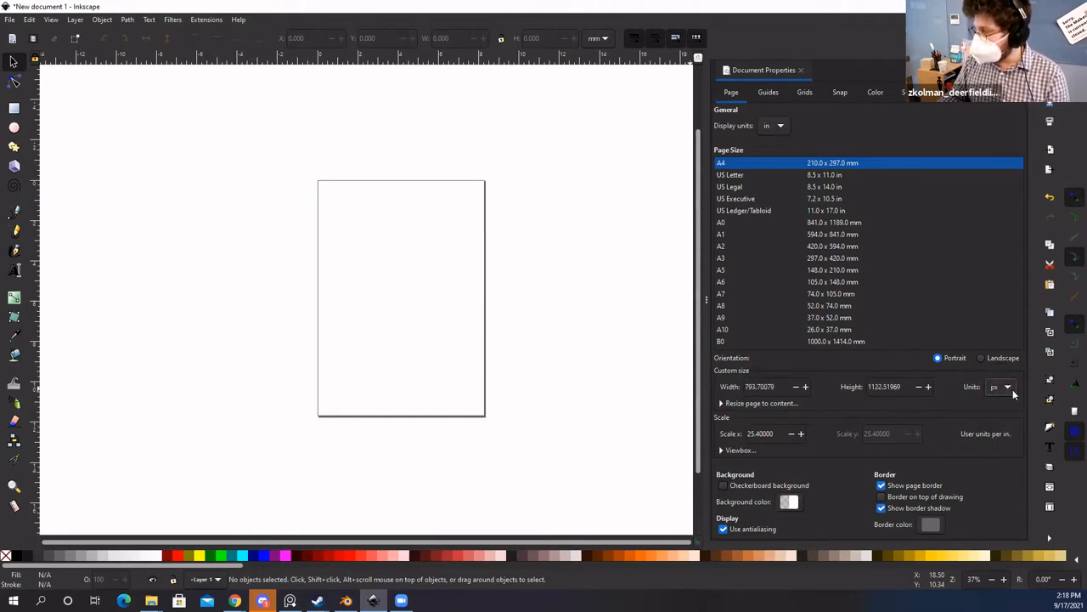
{"action": "left_click", "coordinate": [1013, 389]}
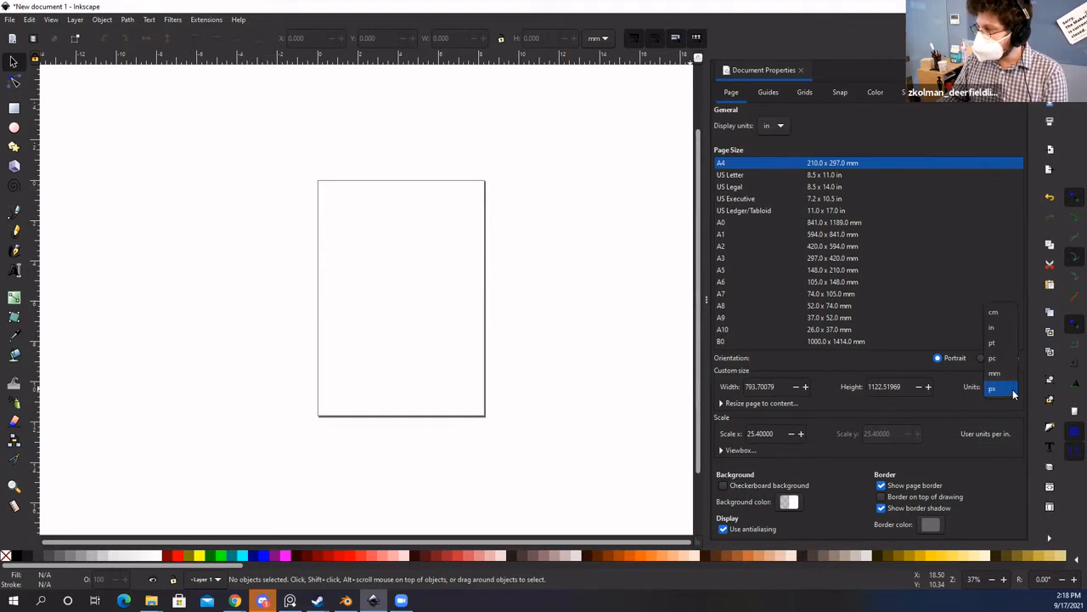
{"action": "left_click", "coordinate": [999, 330]}
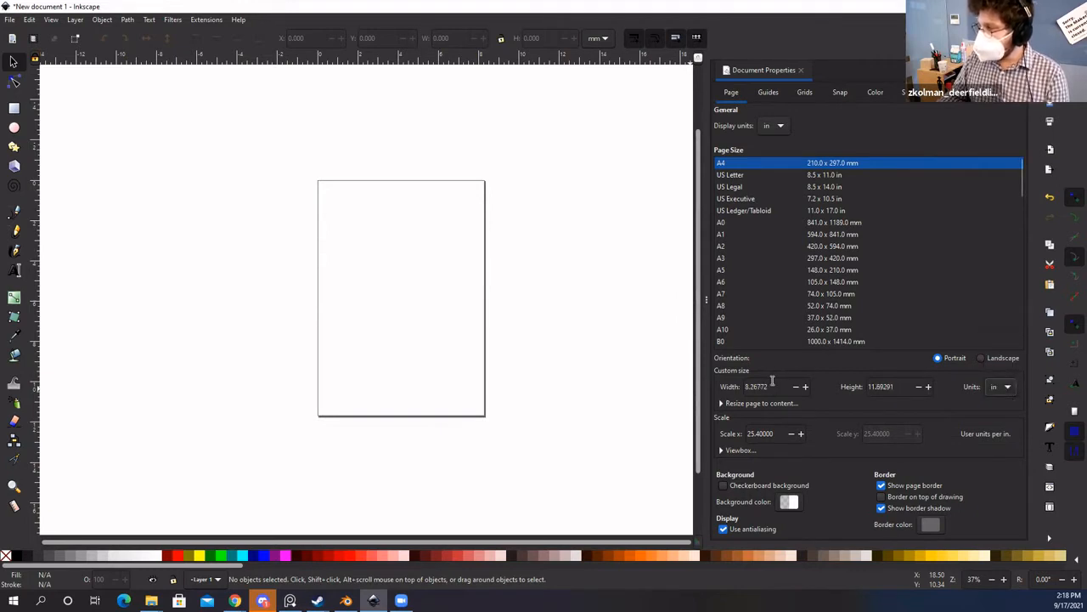
{"action": "left_click_drag", "start_coordinate": [773, 386], "coordinate": [636, 387]}
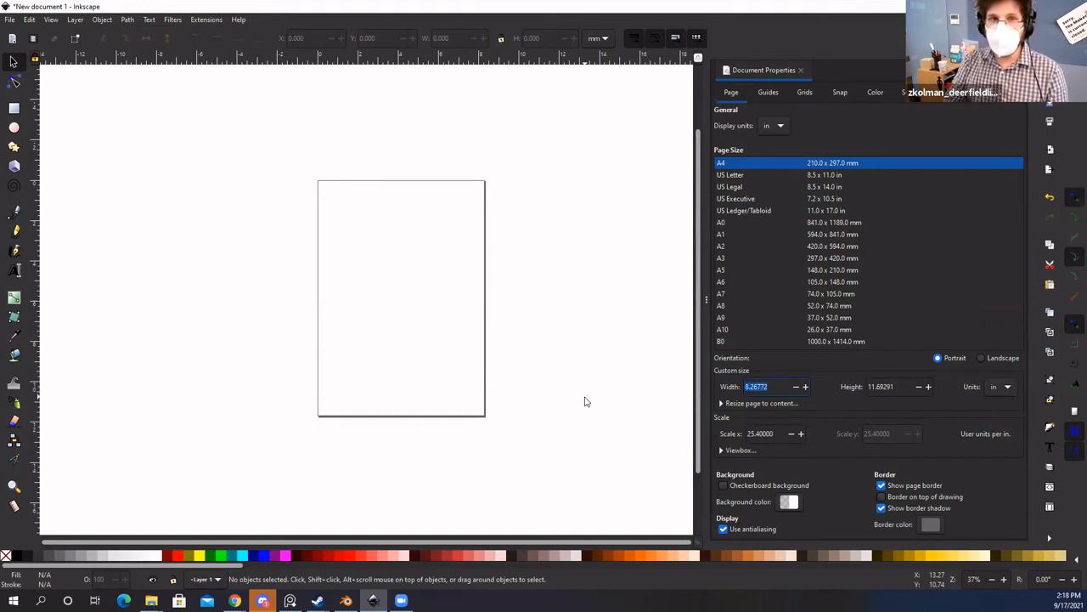
{"action": "type", "text": "8"}
{"action": "key", "text": "Tab"}
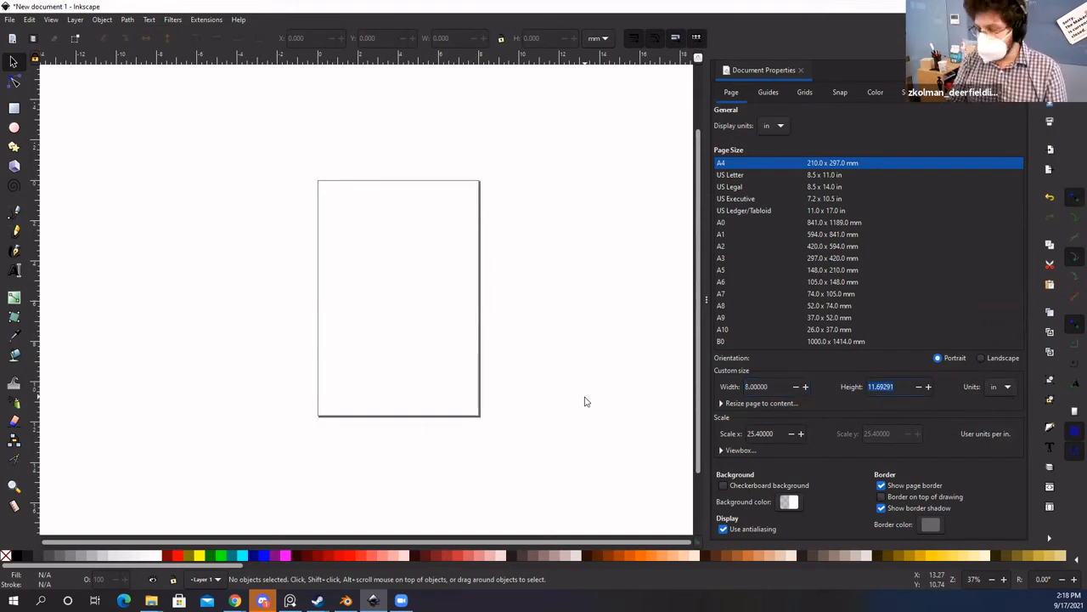
{"action": "type", "text": "12"}
{"action": "key", "text": "Return"}
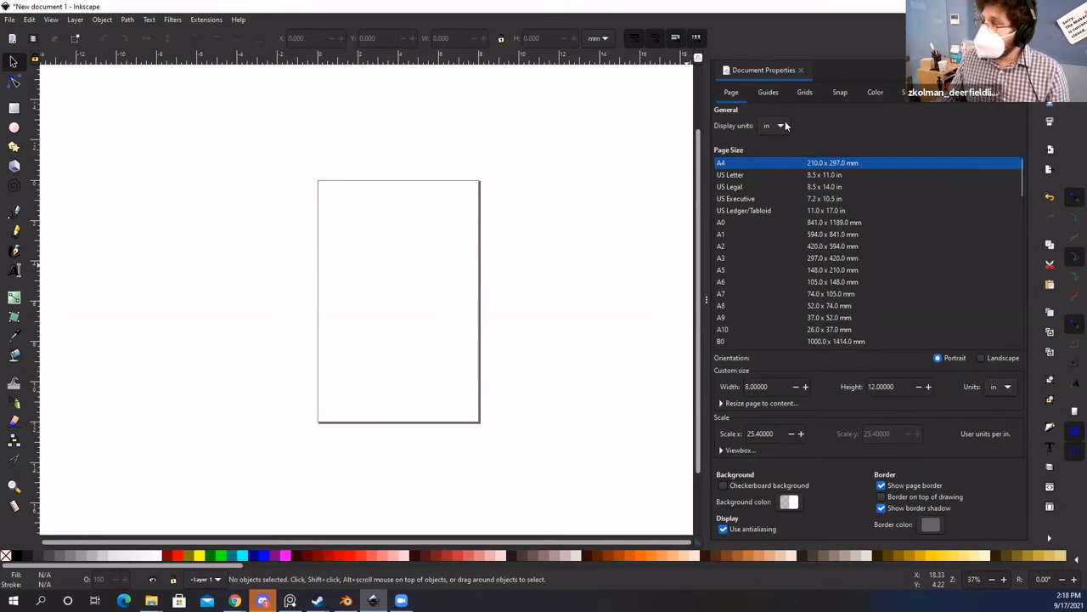
Step: Close Document Properties and pan the canvas so the blank 8 × 12 inch page fills the view
{"action": "left_click", "coordinate": [800, 72]}
{"action": "key", "text": "space"}
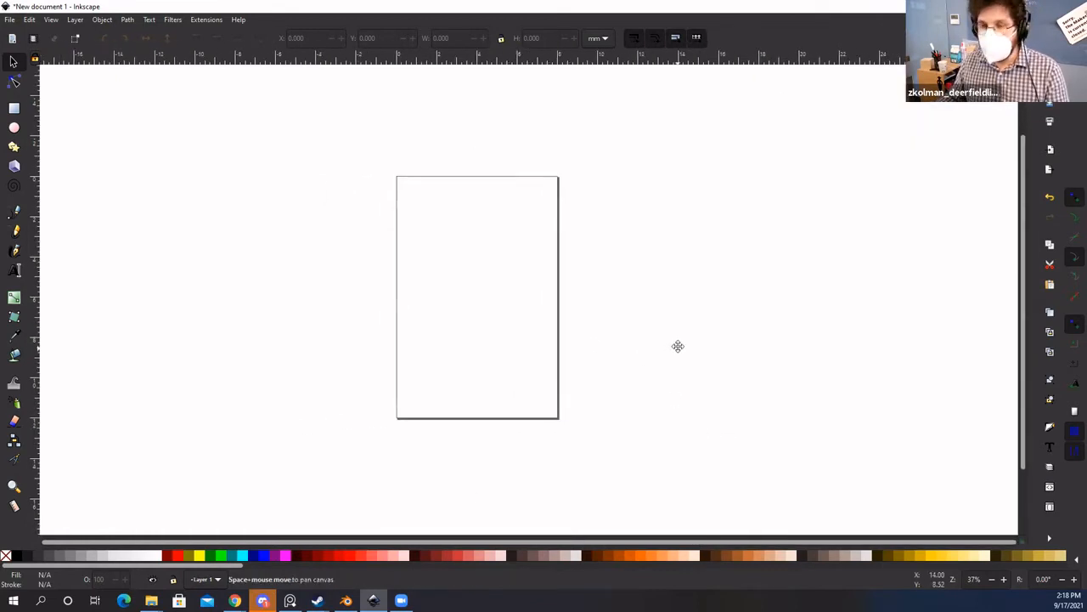
{"action": "left_click_drag", "start_coordinate": [678, 346], "coordinate": [672, 338]}
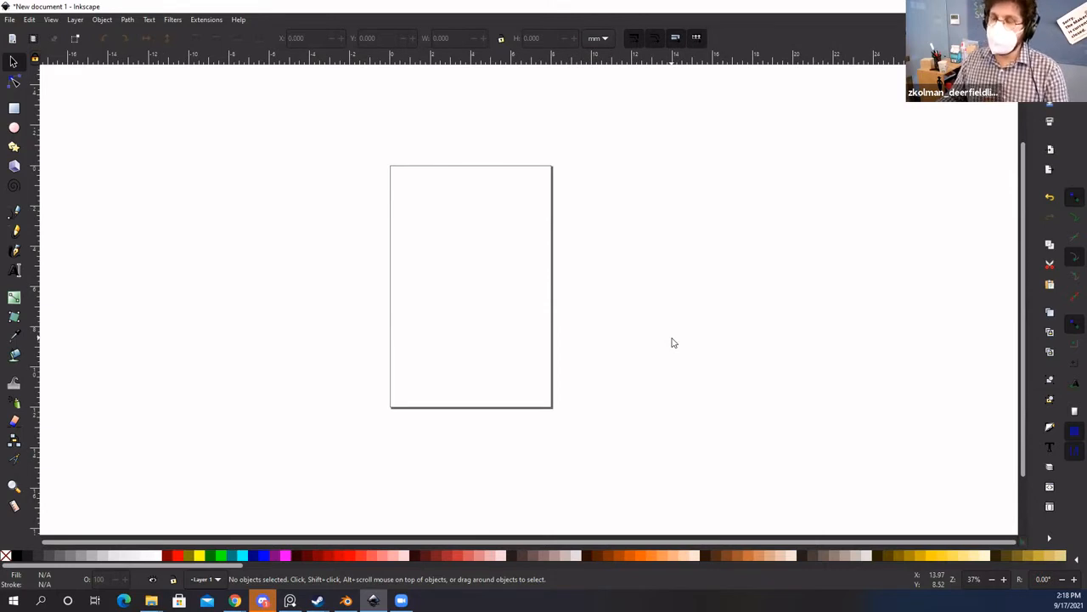
{"action": "key", "text": "space"}
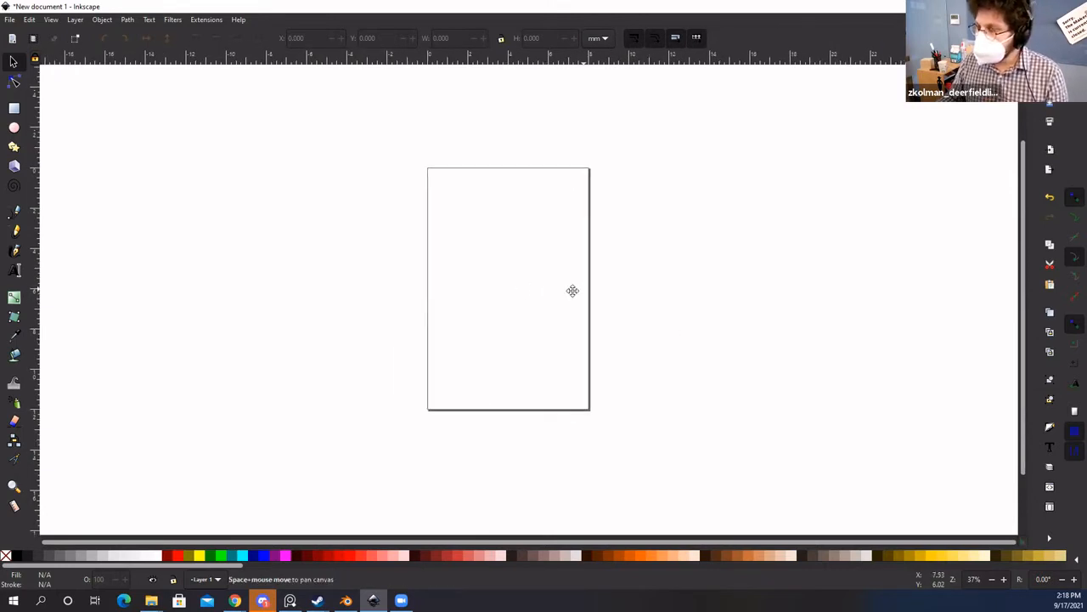
{"action": "mouse_move", "coordinate": [573, 291]}
{"action": "left_mouse_down"}
{"action": "mouse_move", "coordinate": [604, 291]}
{"action": "mouse_move", "coordinate": [569, 279]}
{"action": "left_mouse_up"}
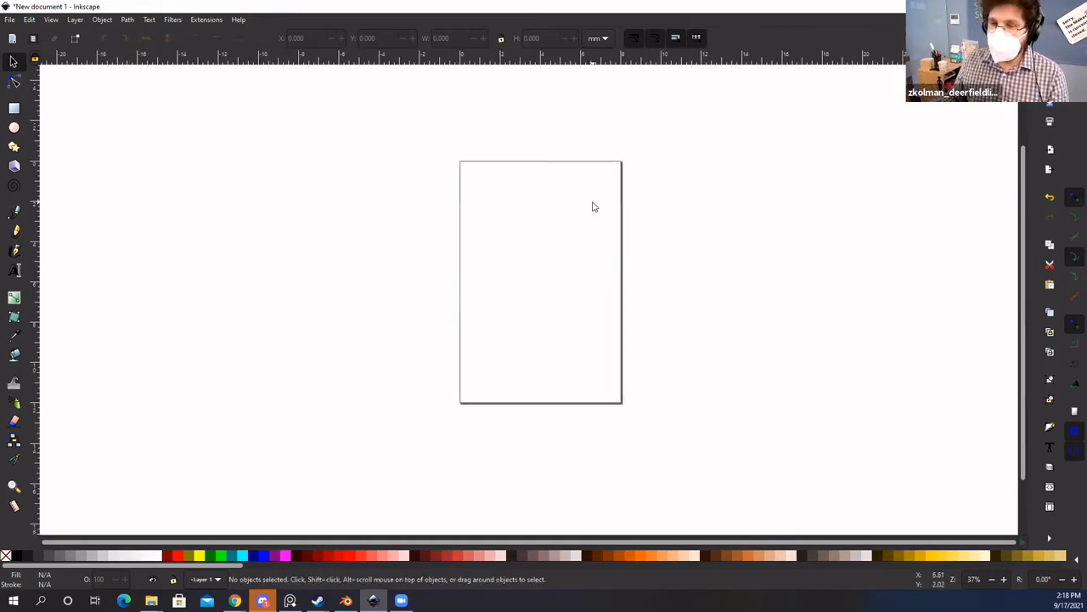
{"action": "left_click_drag", "start_coordinate": [621, 258], "coordinate": [581, 266]}
{"action": "left_click_drag", "start_coordinate": [589, 295], "coordinate": [621, 274]}
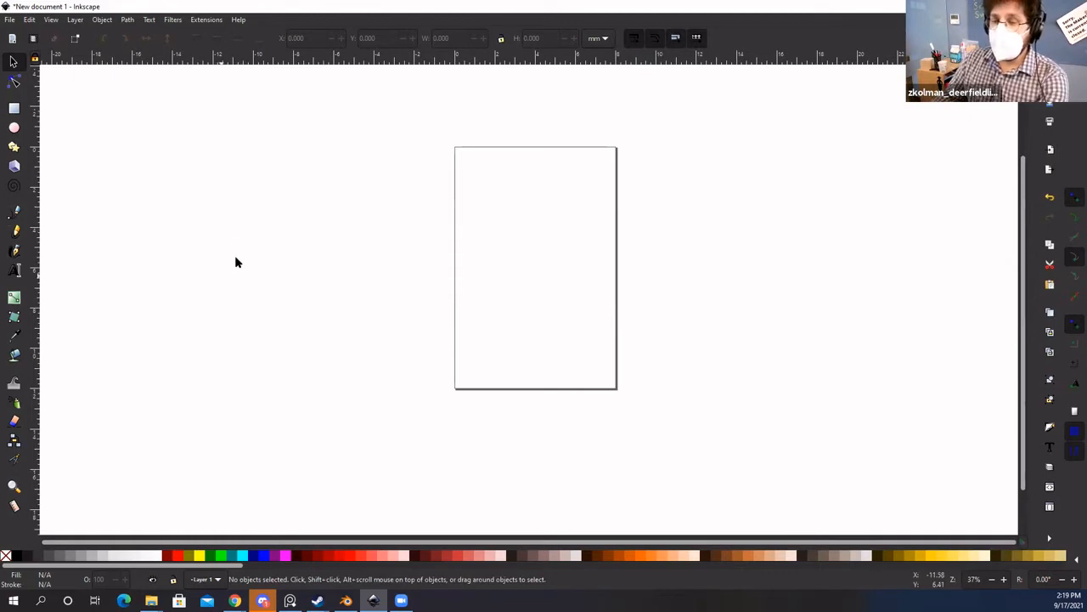
Step: Choose File > Import to bring up the Select file to import dialog
{"action": "left_click", "coordinate": [9, 20]}
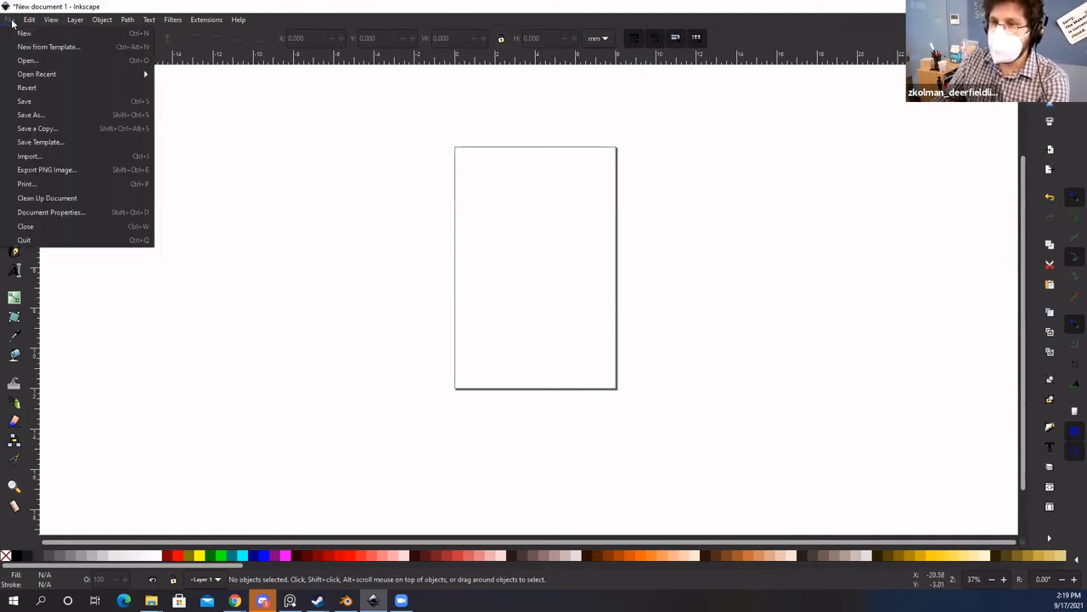
{"action": "left_click", "coordinate": [30, 158]}
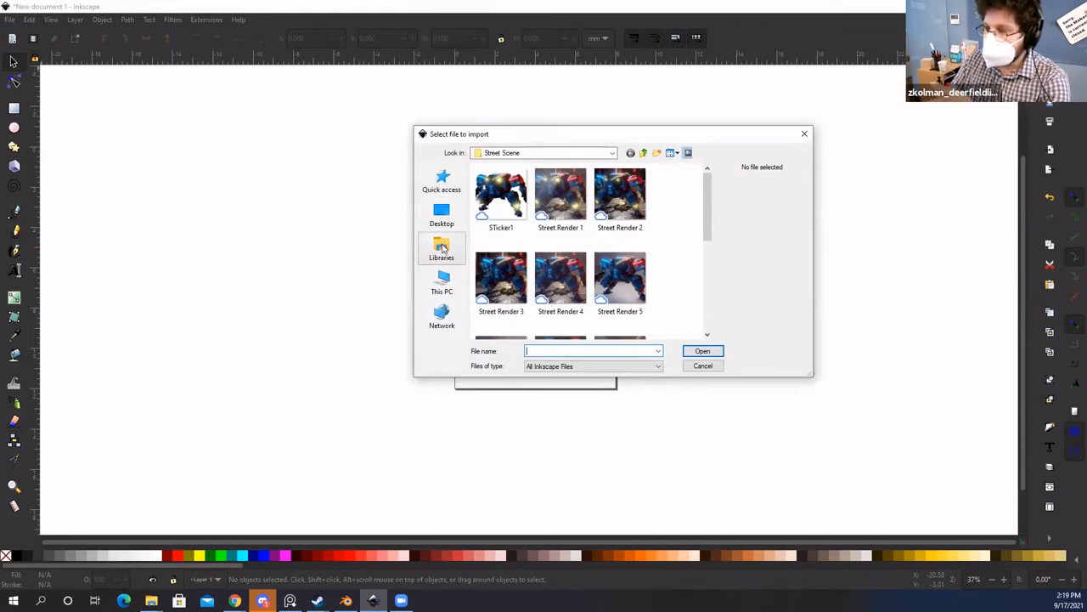
Step: Browse Downloads into the sleeping-cat illustration folder and find the cat JPG
{"action": "left_click", "coordinate": [443, 185]}
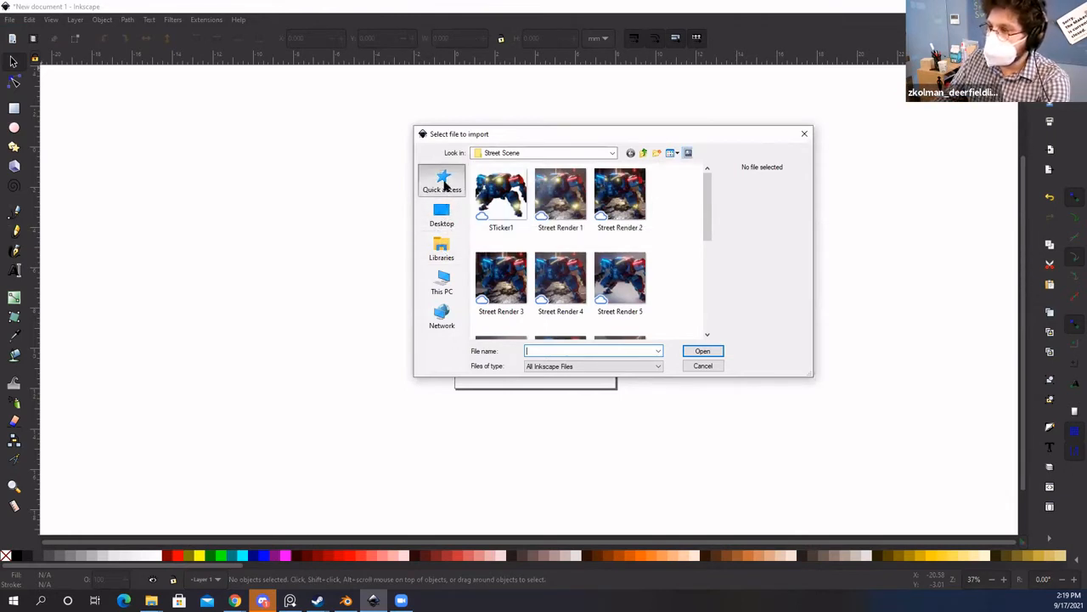
{"action": "double_click", "coordinate": [506, 226]}
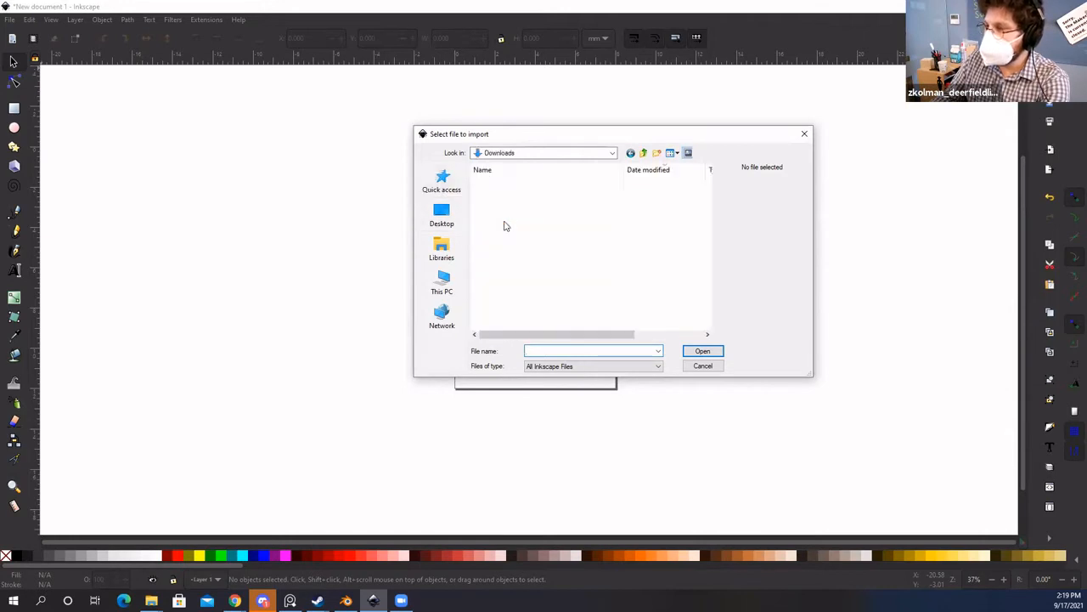
{"action": "left_click", "coordinate": [612, 153]}
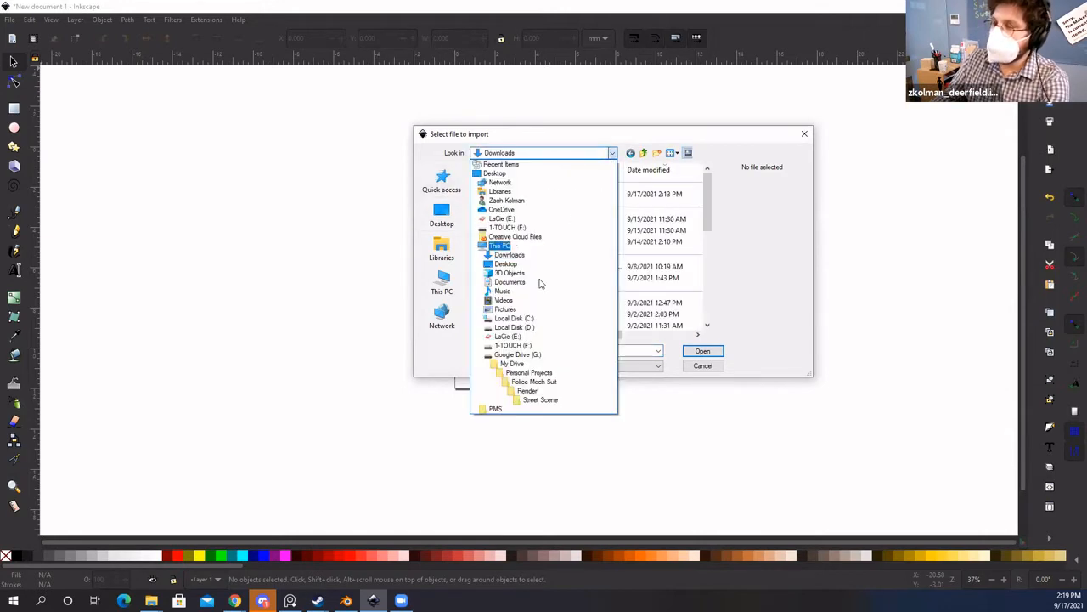
{"action": "left_click", "coordinate": [597, 154]}
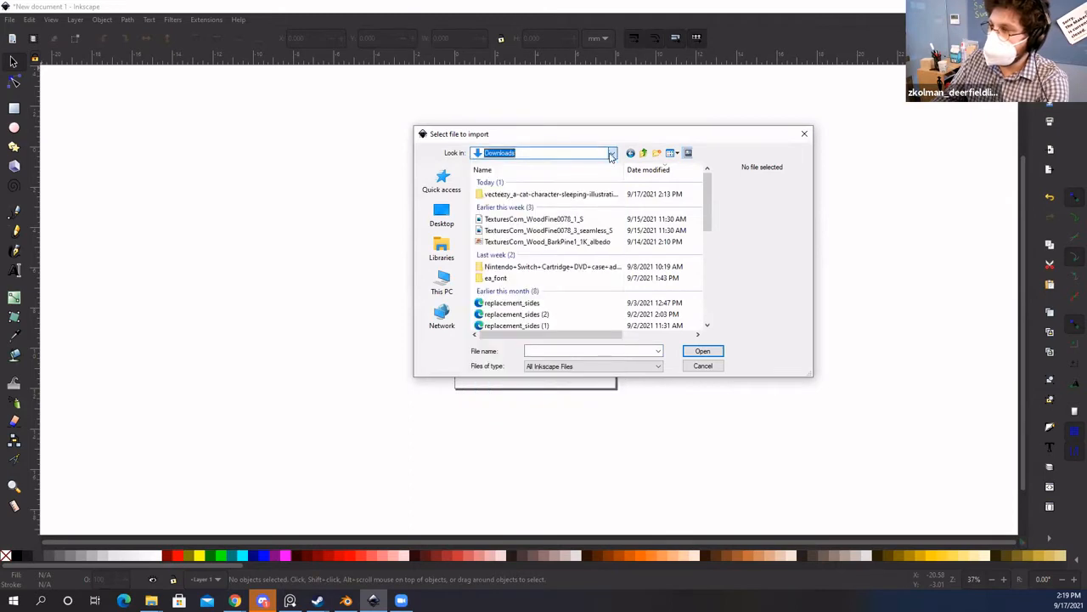
{"action": "left_click", "coordinate": [598, 153]}
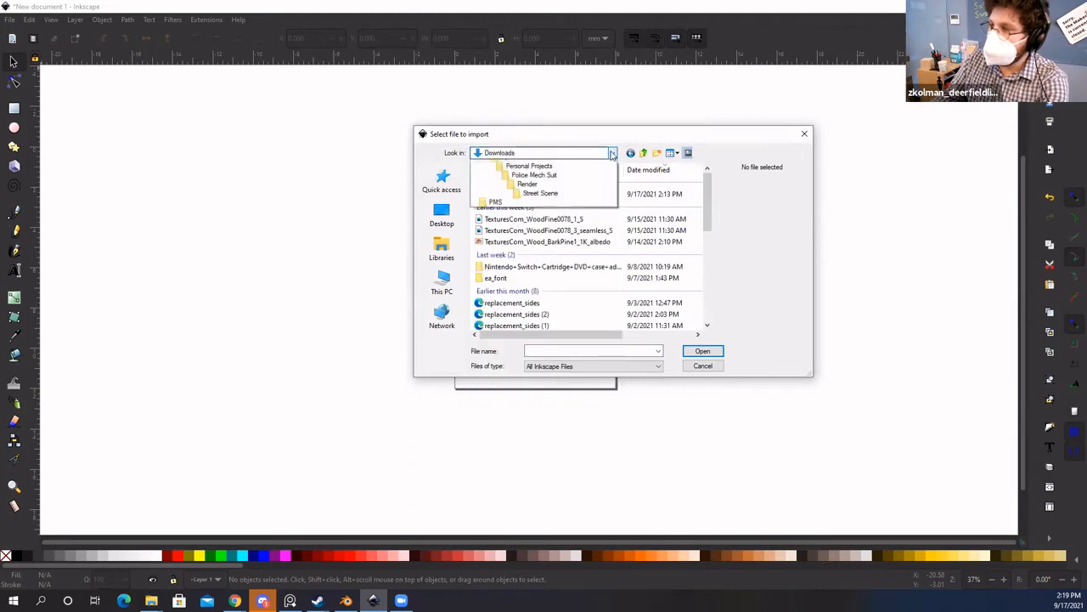
{"action": "left_click", "coordinate": [540, 149]}
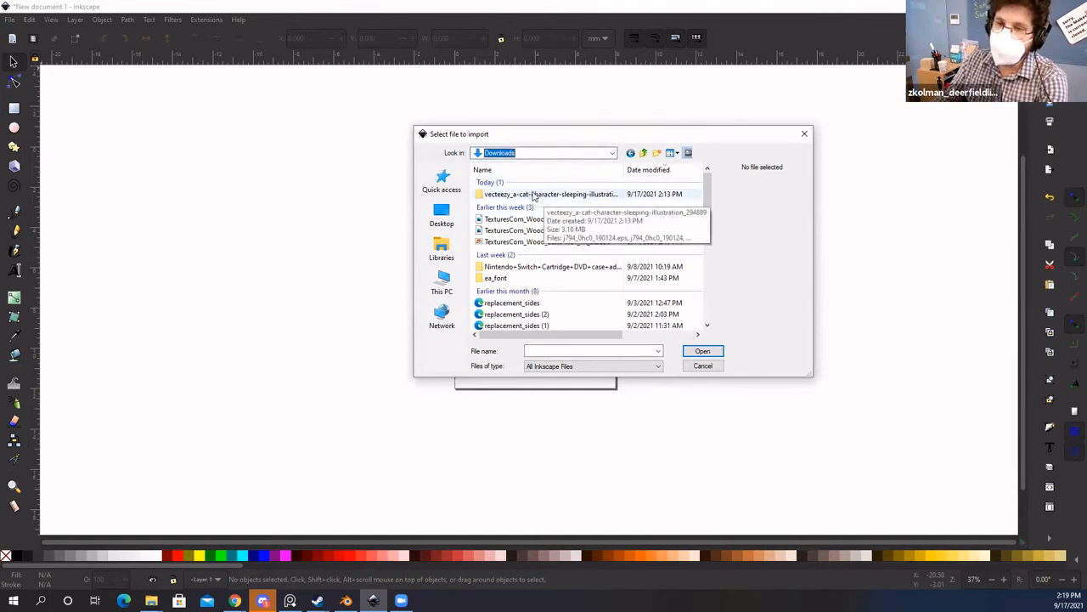
{"action": "double_click", "coordinate": [533, 194]}
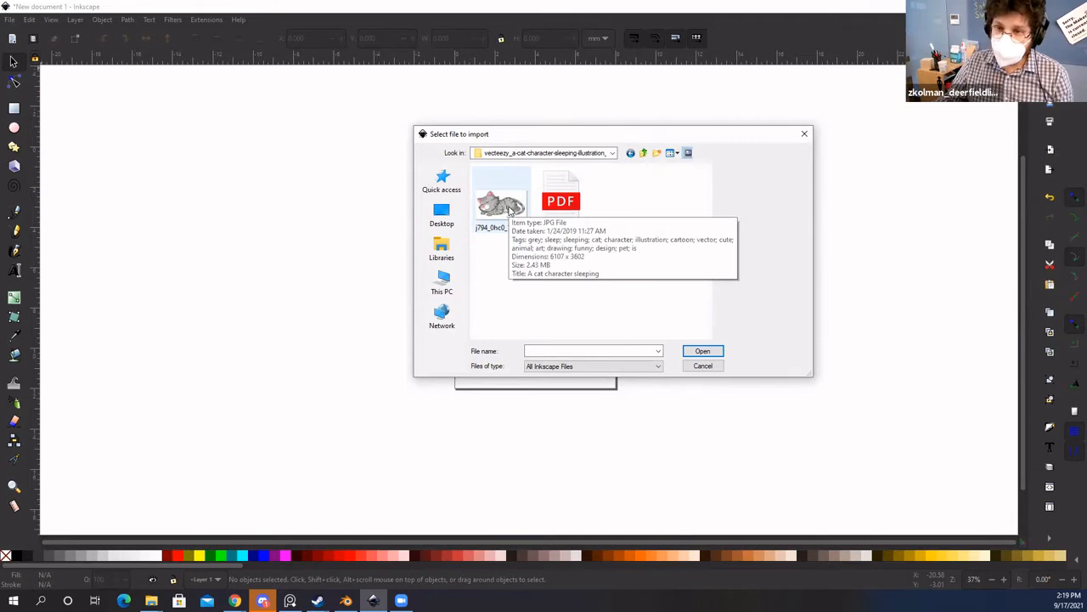
{"action": "left_click", "coordinate": [511, 222]}
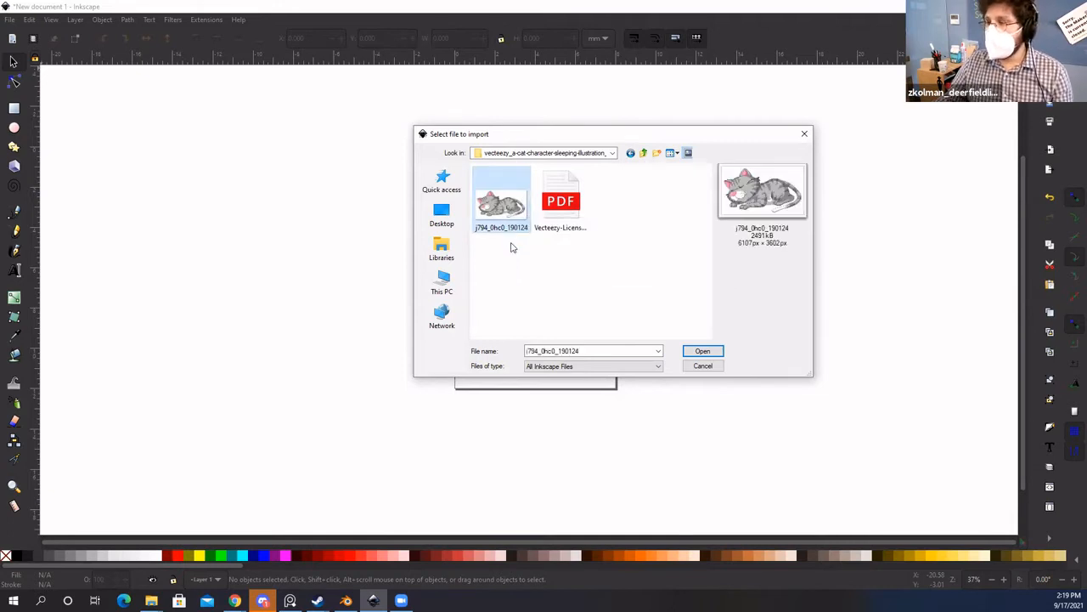
{"action": "left_click", "coordinate": [594, 270]}
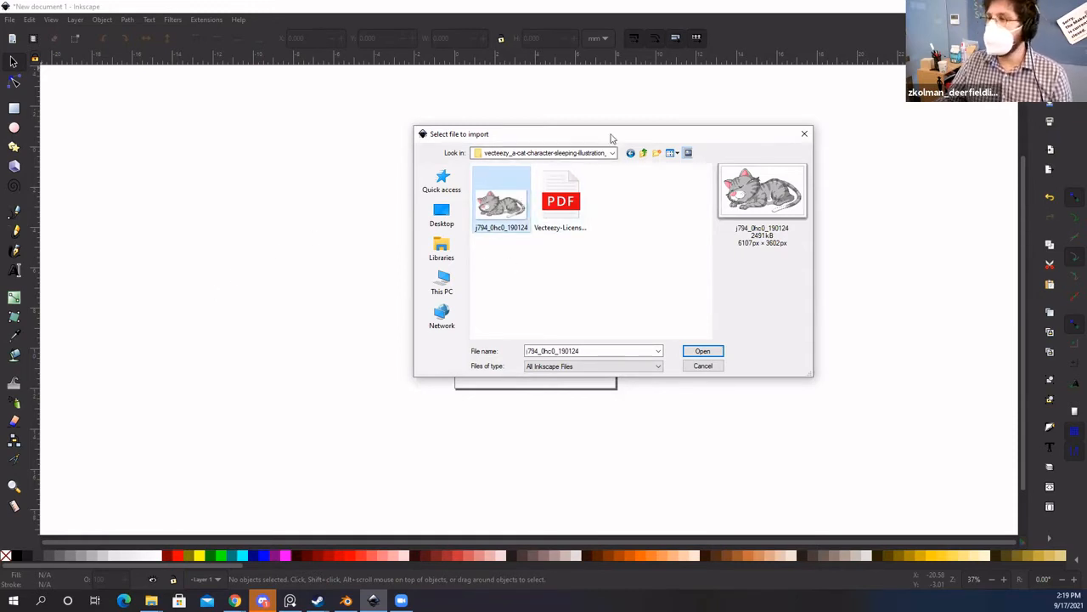
Step: Import the cat JPEG as an embedded image and drag it over the page's right edge
{"action": "left_click", "coordinate": [704, 365]}
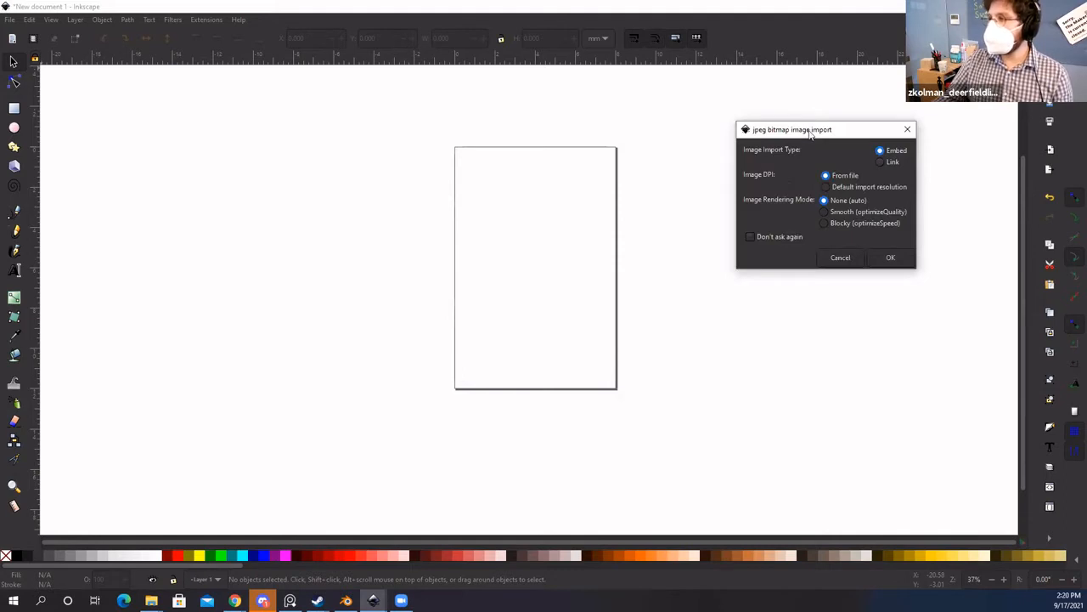
{"action": "left_click_drag", "start_coordinate": [812, 133], "coordinate": [797, 122]}
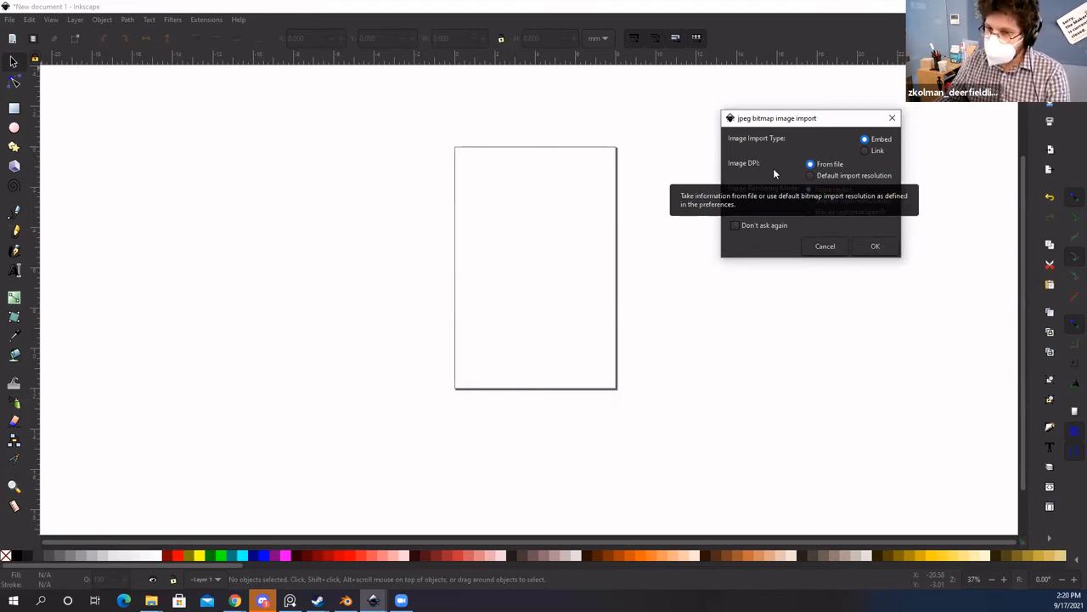
{"action": "left_click_drag", "start_coordinate": [806, 126], "coordinate": [796, 111]}
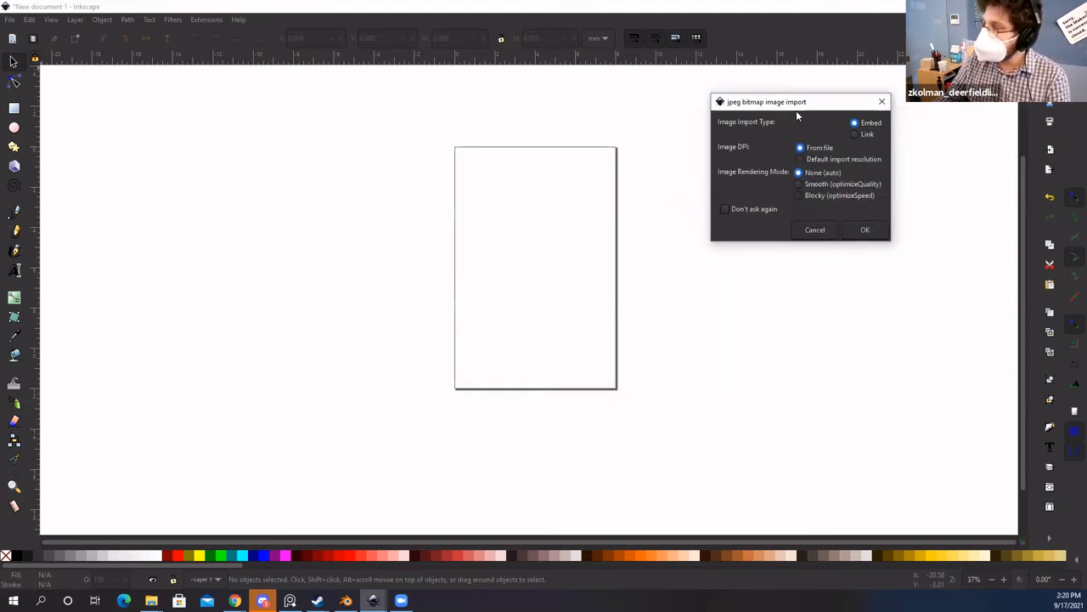
{"action": "left_click", "coordinate": [874, 235]}
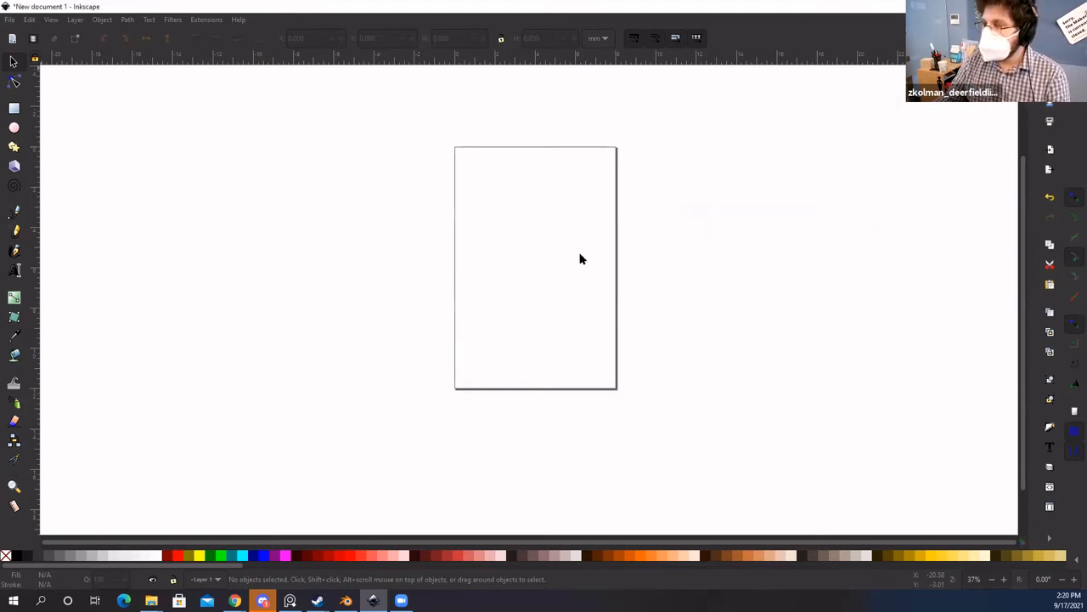
{"action": "left_click_drag", "start_coordinate": [796, 353], "coordinate": [675, 277]}
{"action": "left_click_drag", "start_coordinate": [609, 262], "coordinate": [740, 284]}
{"action": "left_click", "coordinate": [377, 279]}
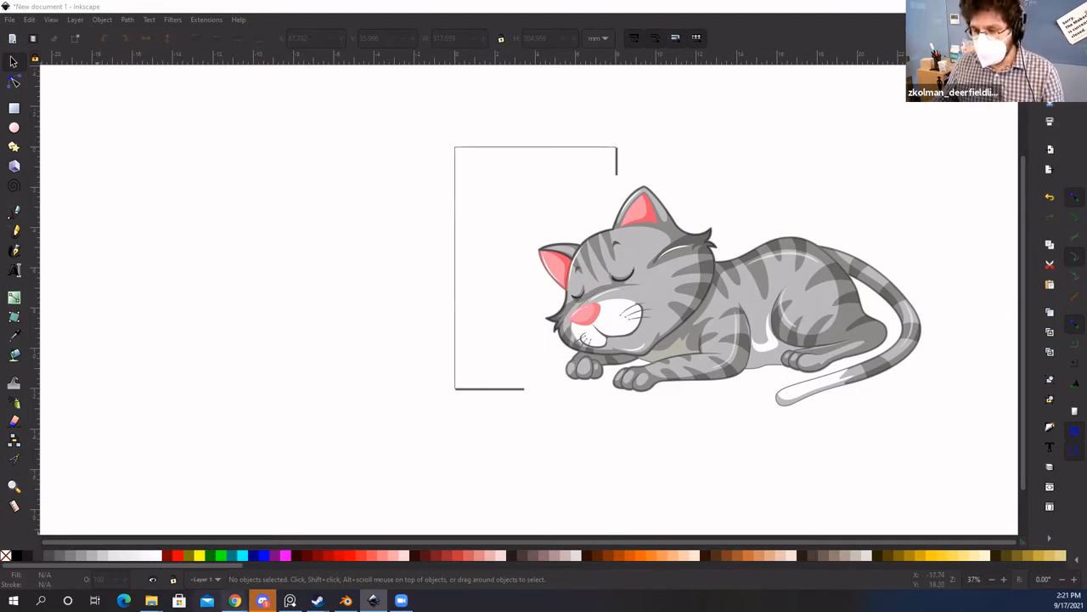
{"action": "mouse_move", "coordinate": [234, 598]}
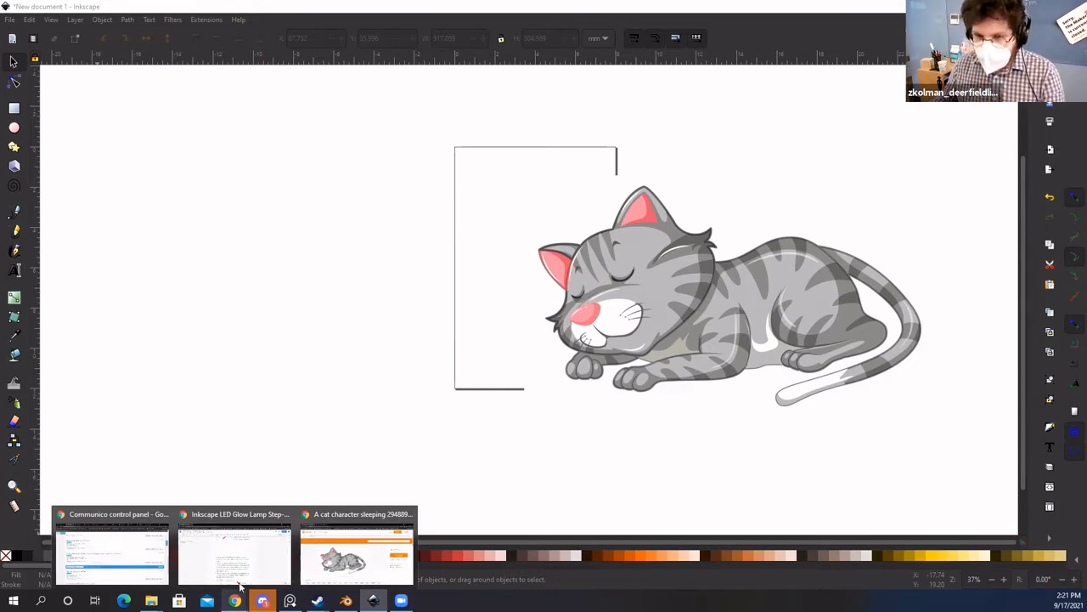
Step: In Chrome, trim the address back to vecteezy.com and load the Vecteezy home page
{"action": "left_click", "coordinate": [364, 564]}
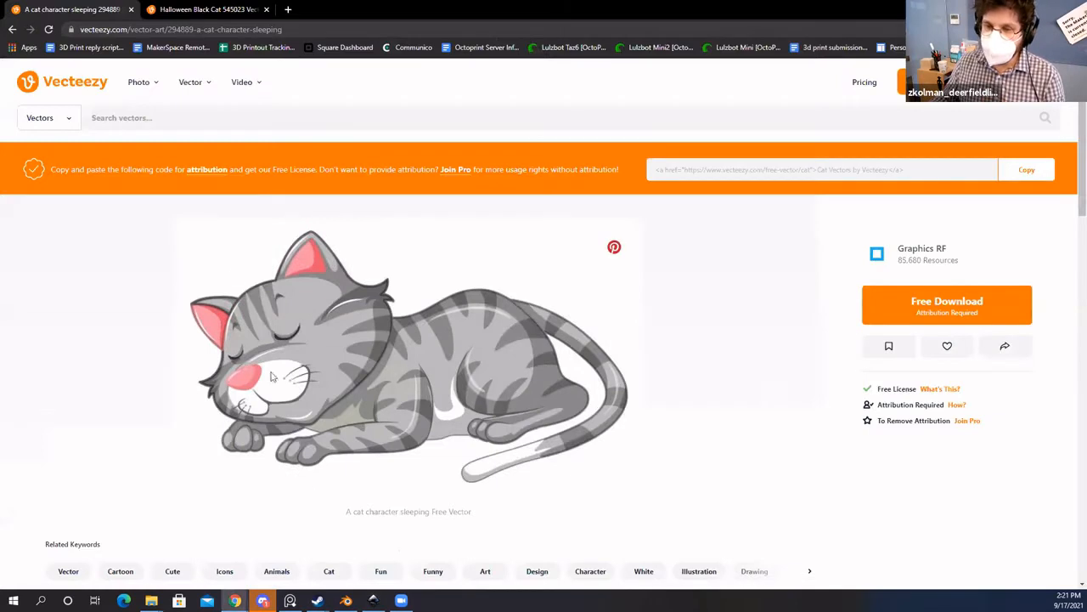
{"action": "left_click", "coordinate": [140, 29]}
{"action": "left_click", "coordinate": [134, 30]}
{"action": "left_click_drag", "start_coordinate": [170, 30], "coordinate": [329, 29]}
{"action": "key", "text": "BackSpace"}
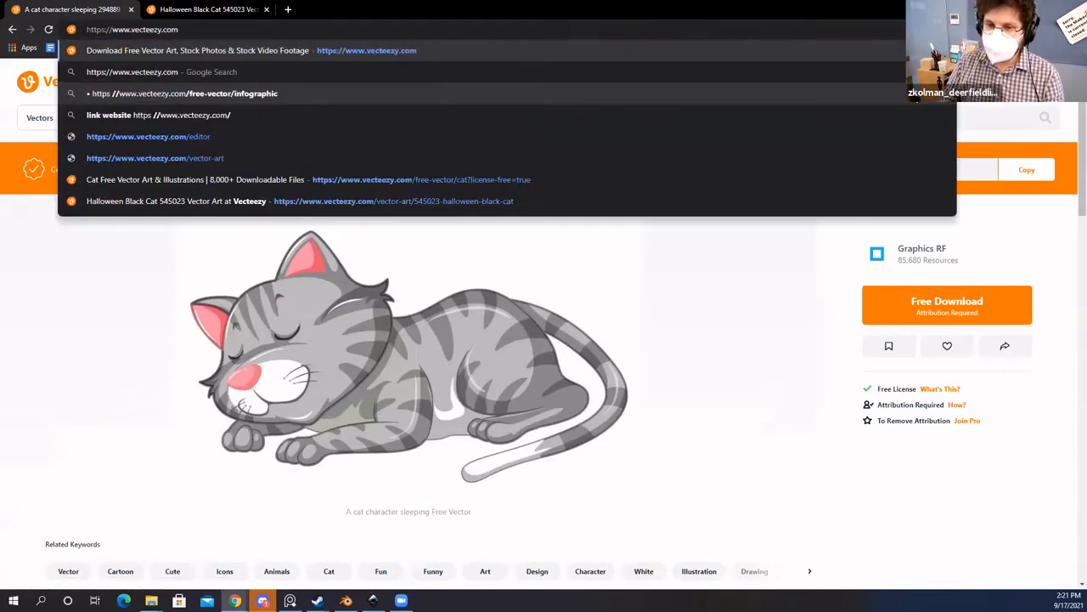
{"action": "key", "text": "Return"}
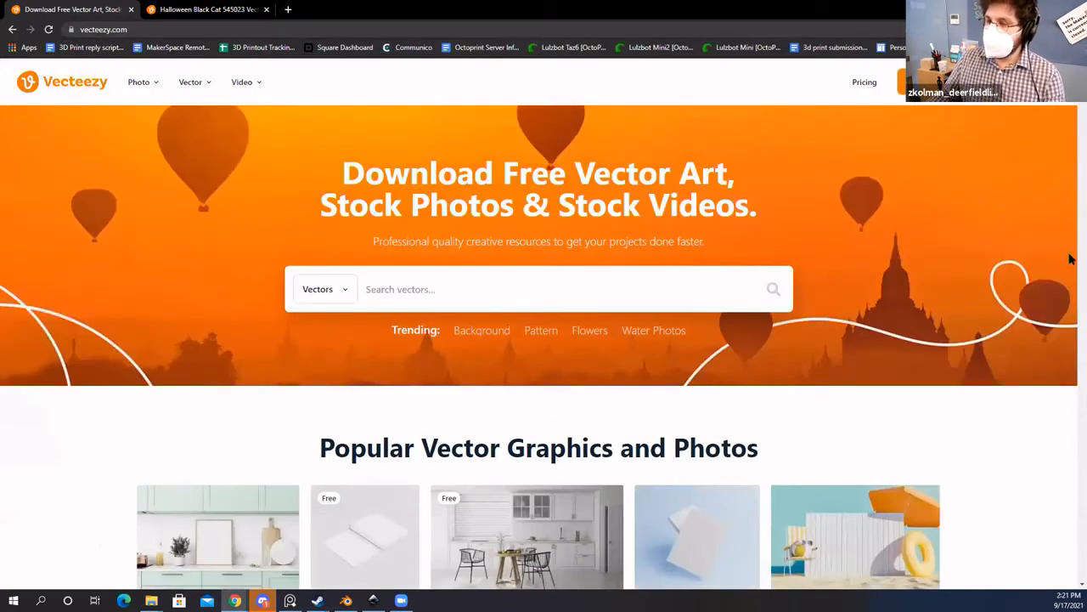
Step: Search Vecteezy for 'cat' and filter results to Free License only
{"action": "left_click", "coordinate": [427, 288]}
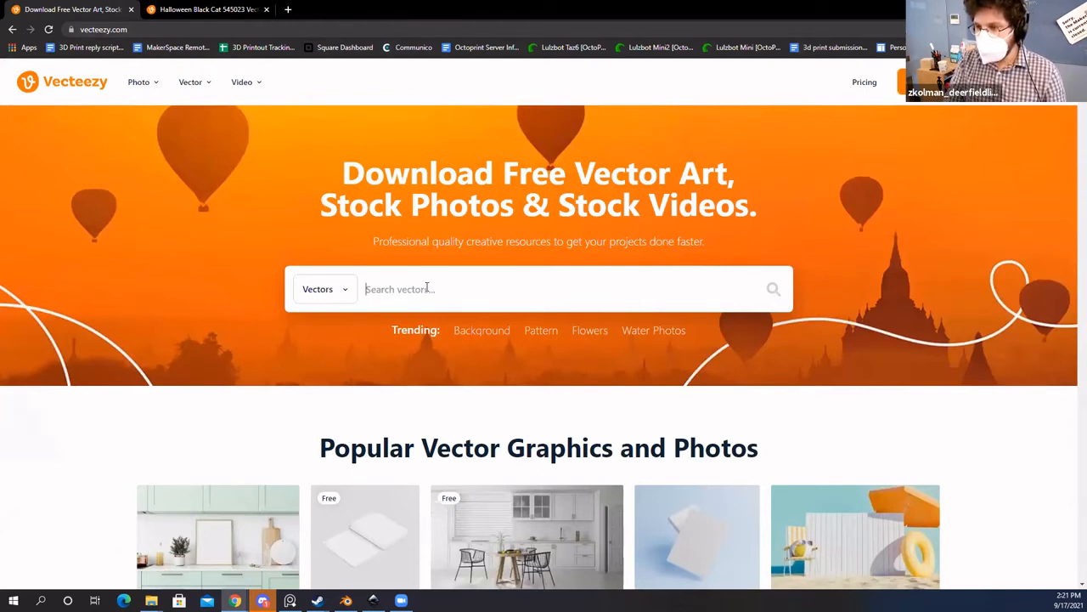
{"action": "type", "text": "cat"}
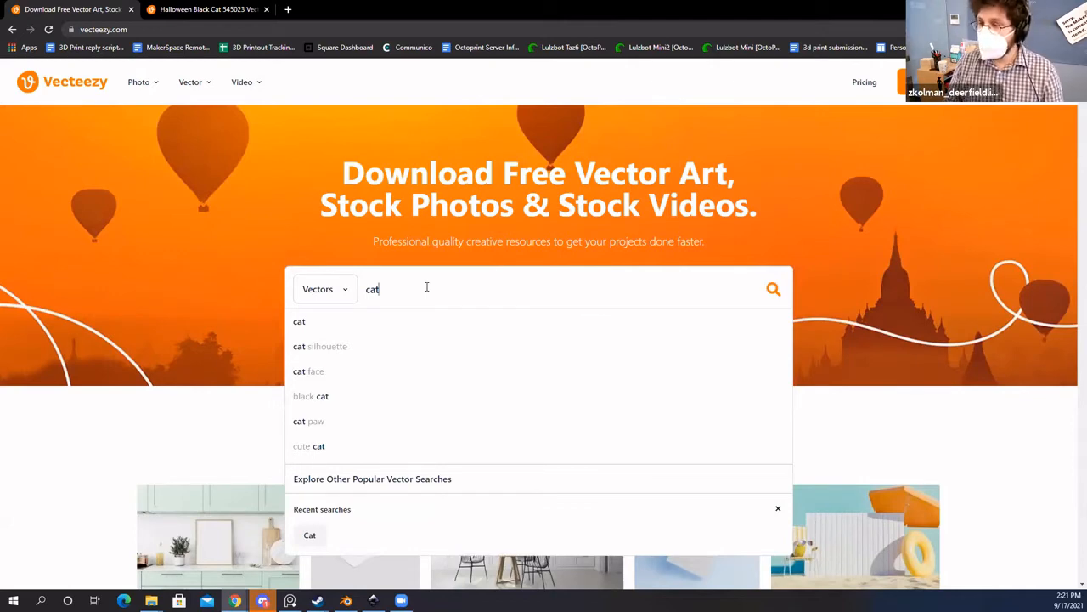
{"action": "key", "text": "Return"}
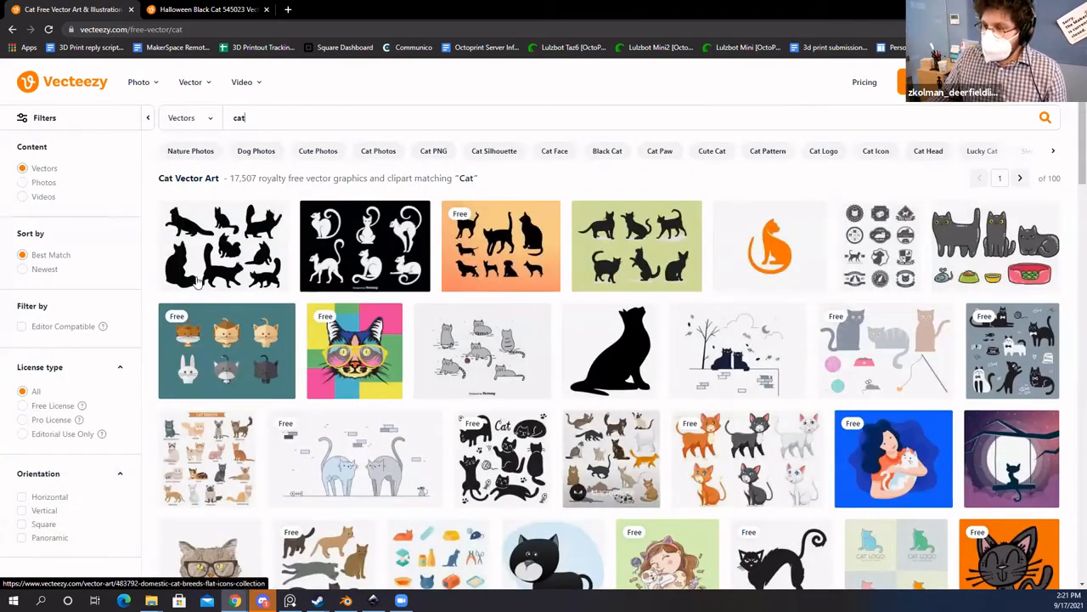
{"action": "left_click", "coordinate": [22, 406]}
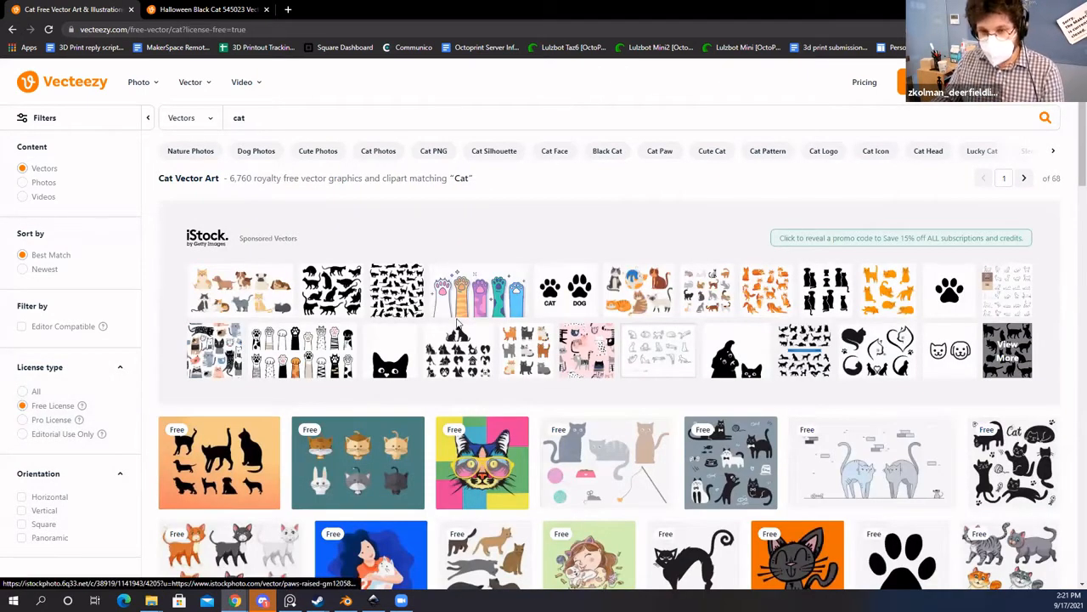
{"action": "scroll", "coordinate": [458, 318], "scroll_direction": "down", "scroll_amount": 1}
{"action": "scroll", "coordinate": [518, 339], "scroll_direction": "down", "scroll_amount": 1}
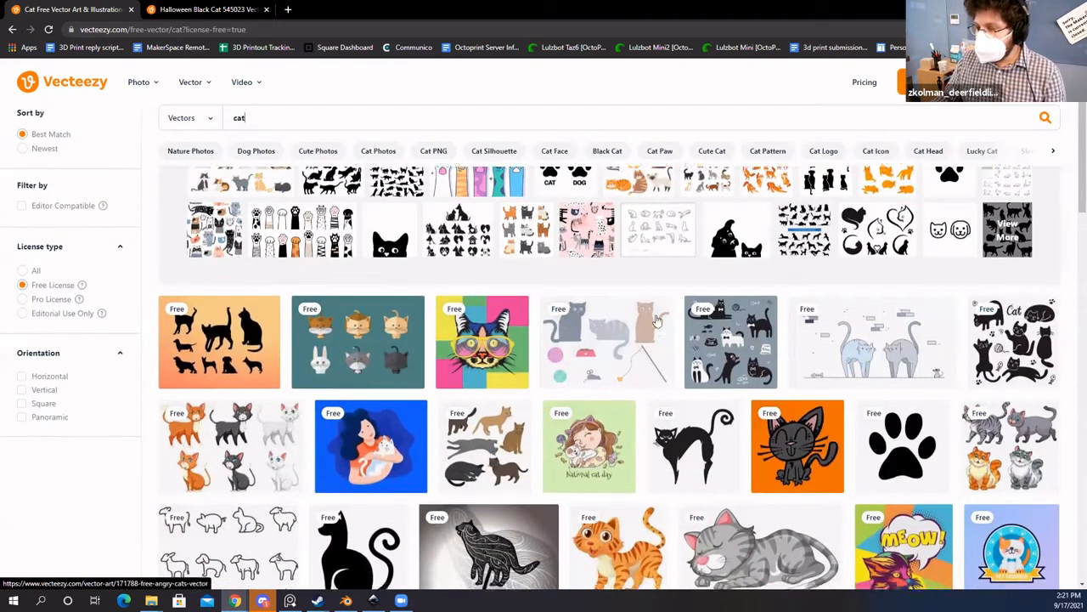
{"action": "scroll", "coordinate": [578, 409], "scroll_direction": "down", "scroll_amount": 2}
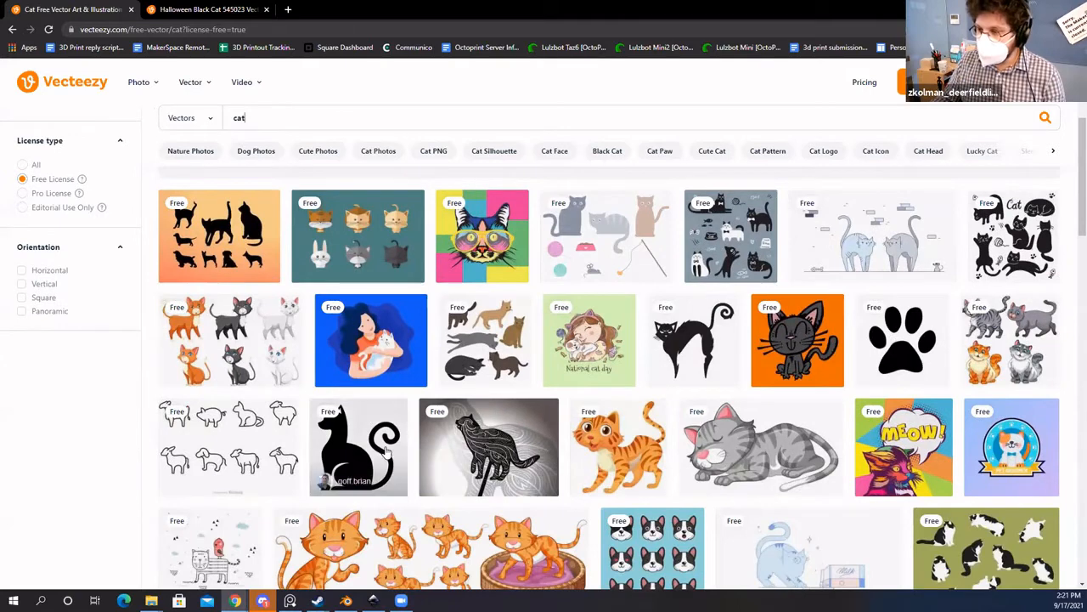
Step: Open the sleeping grey cat vector and start its Free License download
{"action": "left_click", "coordinate": [754, 459]}
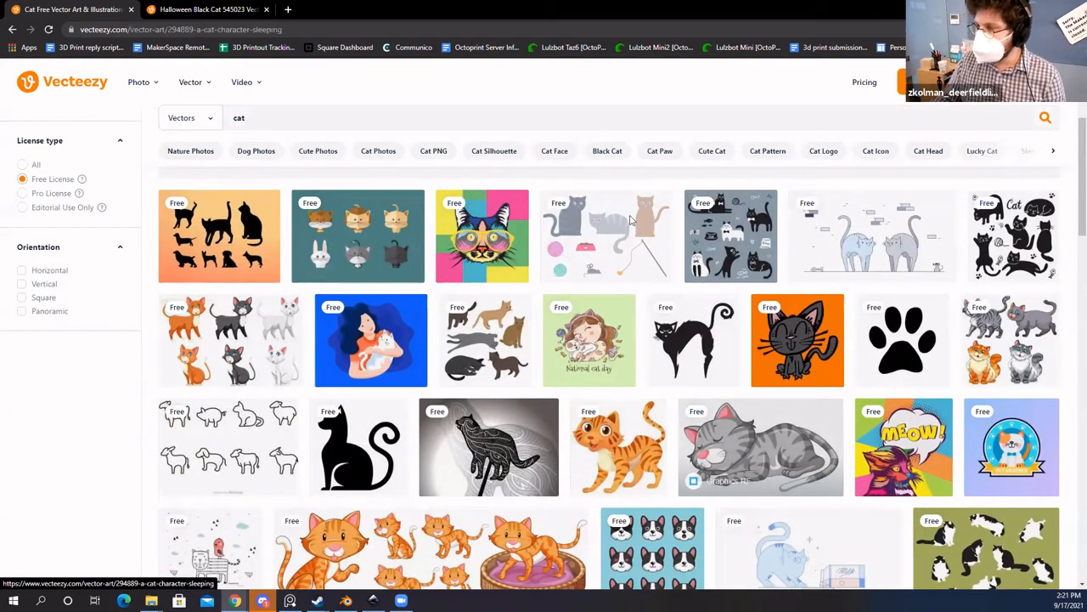
{"action": "left_click", "coordinate": [973, 260]}
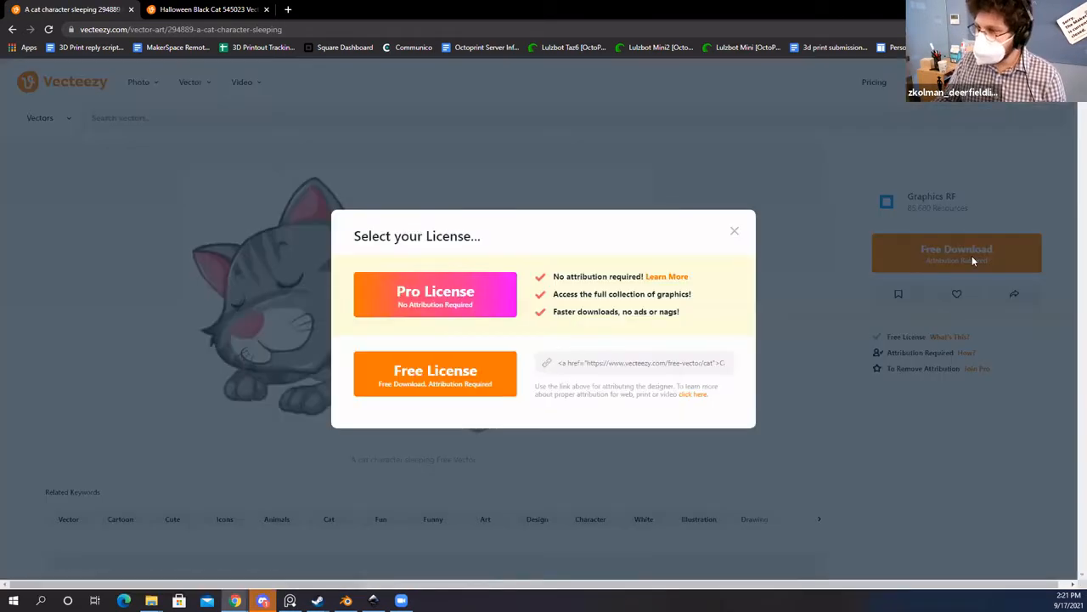
{"action": "left_click", "coordinate": [463, 386]}
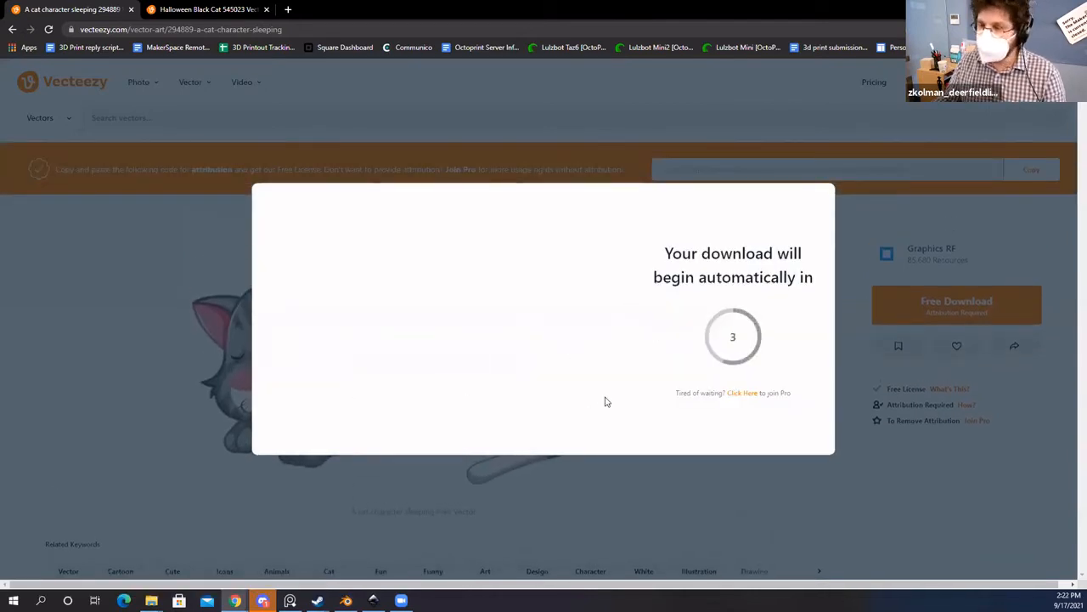
{"action": "key", "text": "F1"}
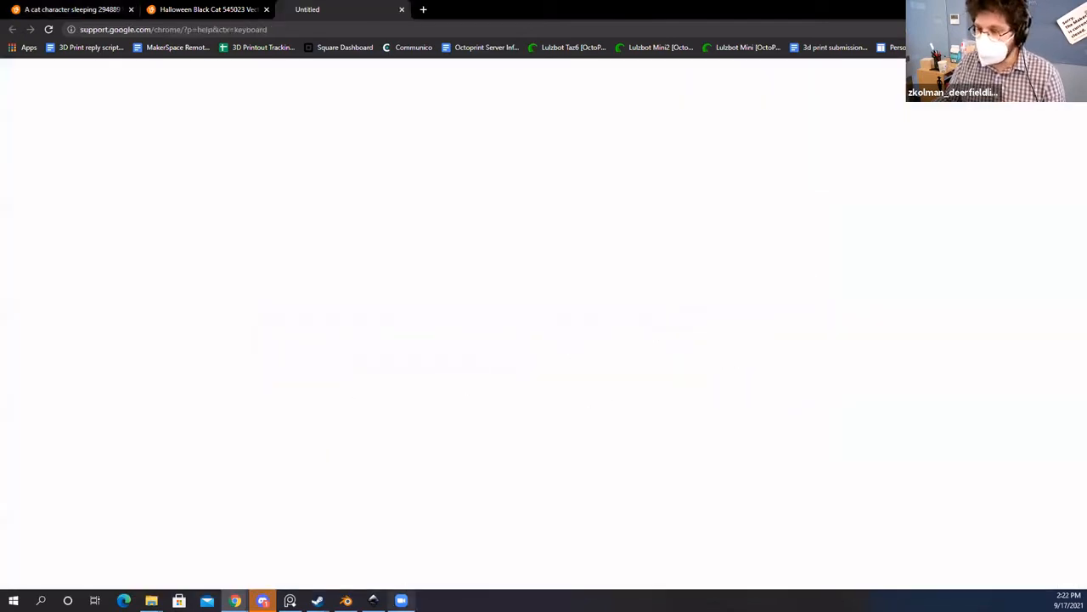
Step: Back in Inkscape, drag the 517 × 305 mm cat image until it's centred over the page
{"action": "left_click", "coordinate": [373, 600]}
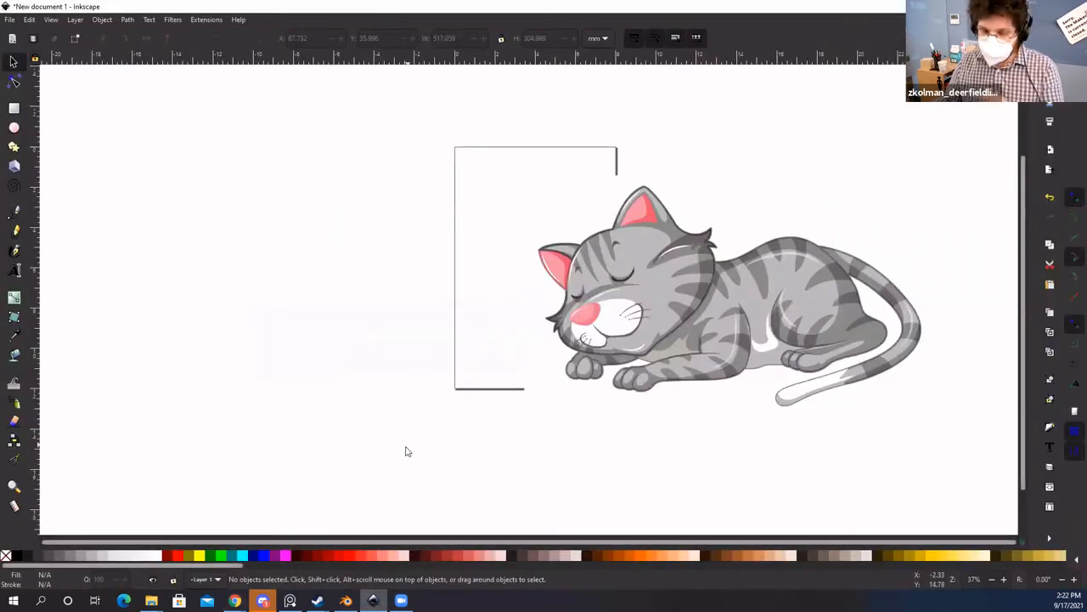
{"action": "key", "text": "alt+Tab"}
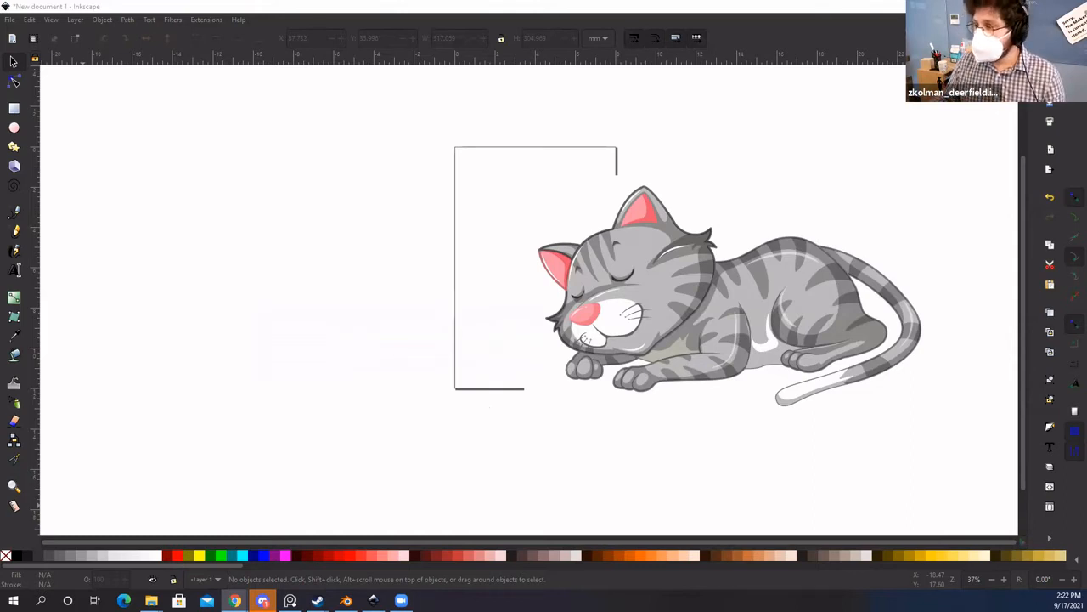
{"action": "left_click_drag", "start_coordinate": [721, 311], "coordinate": [514, 311]}
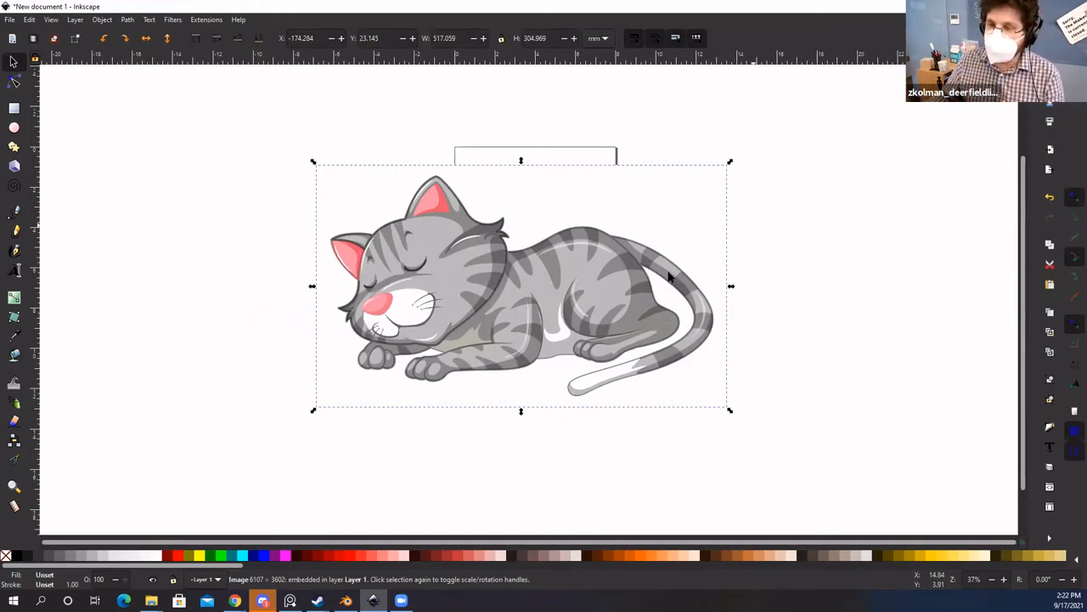
{"action": "left_click_drag", "start_coordinate": [549, 303], "coordinate": [499, 255]}
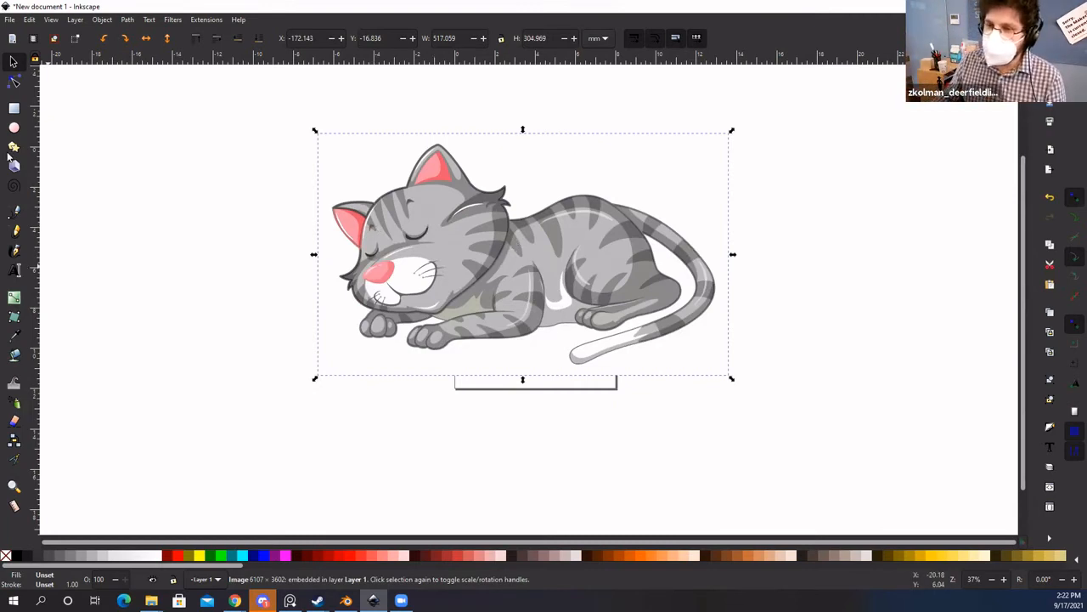
Step: Draw a closed curved outline path to the left of the cat
{"action": "left_click", "coordinate": [13, 211]}
{"action": "left_click", "coordinate": [186, 158]}
{"action": "left_click", "coordinate": [110, 219]}
{"action": "mouse_move", "coordinate": [148, 286]}
{"action": "left_mouse_down"}
{"action": "mouse_move", "coordinate": [150, 306]}
{"action": "mouse_move", "coordinate": [191, 305]}
{"action": "left_mouse_up"}
{"action": "left_click_drag", "start_coordinate": [234, 253], "coordinate": [239, 178]}
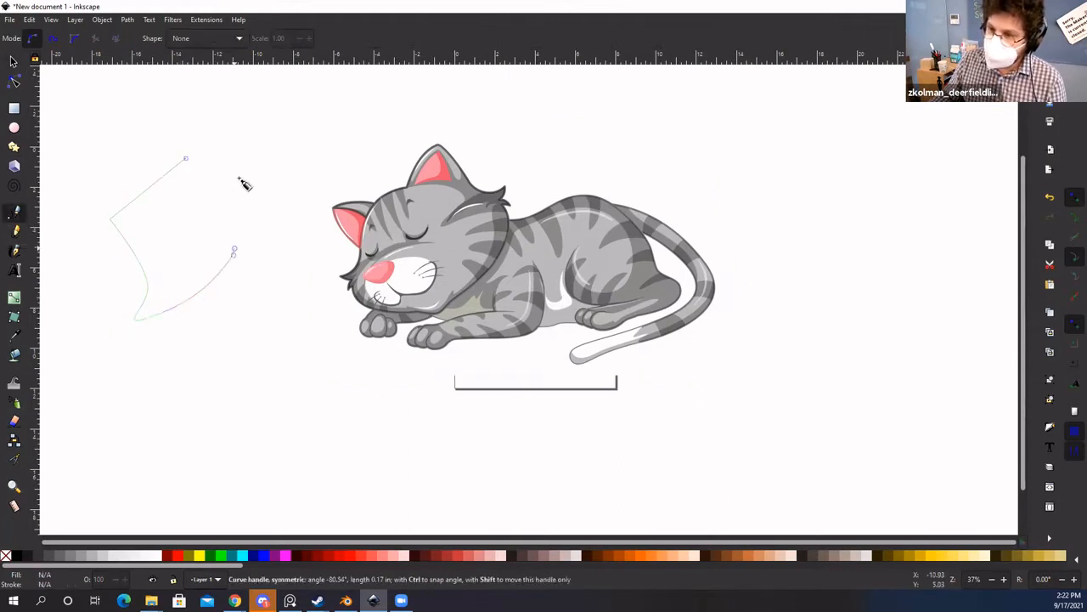
{"action": "left_click", "coordinate": [186, 158]}
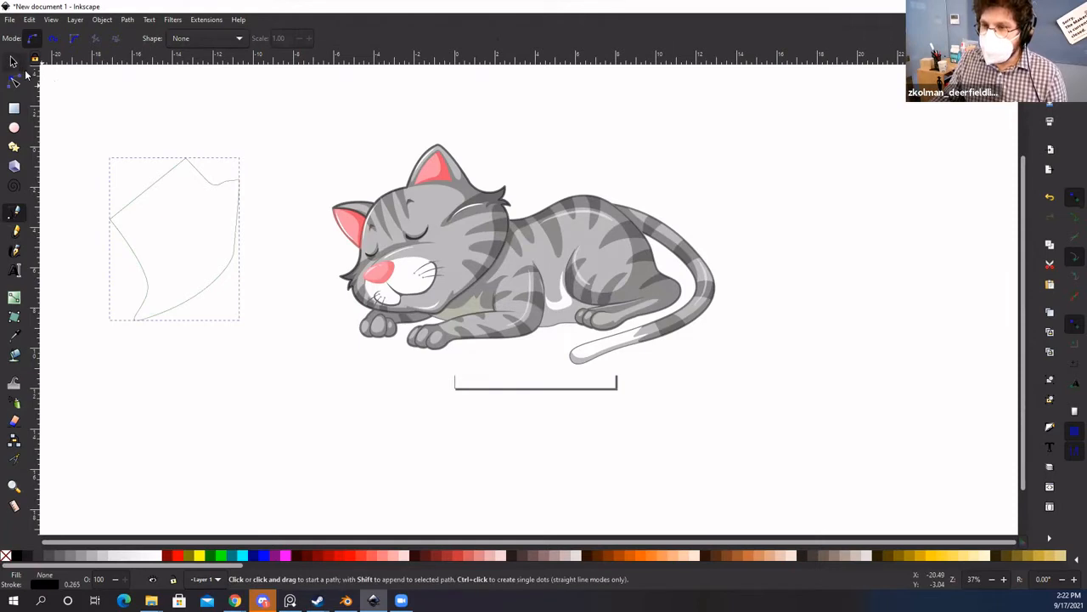
Step: Reshape the outline's top edge to 163.665 × 209.329 mm, then select the cat picture
{"action": "left_click", "coordinate": [13, 61]}
{"action": "left_click", "coordinate": [188, 174]}
{"action": "left_click_drag", "start_coordinate": [183, 164], "coordinate": [177, 184]}
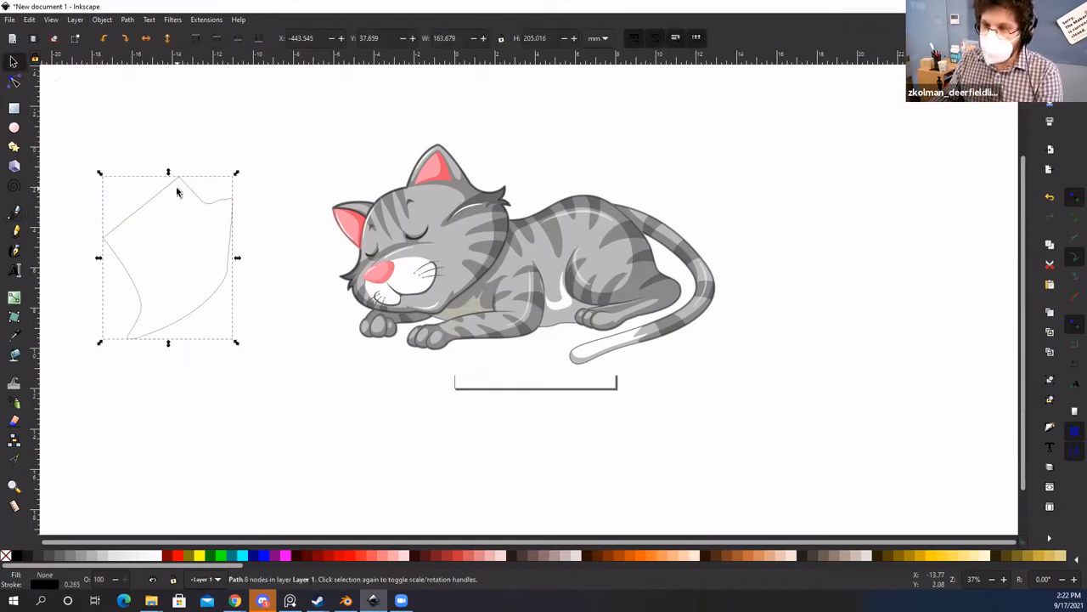
{"action": "left_click", "coordinate": [176, 187]}
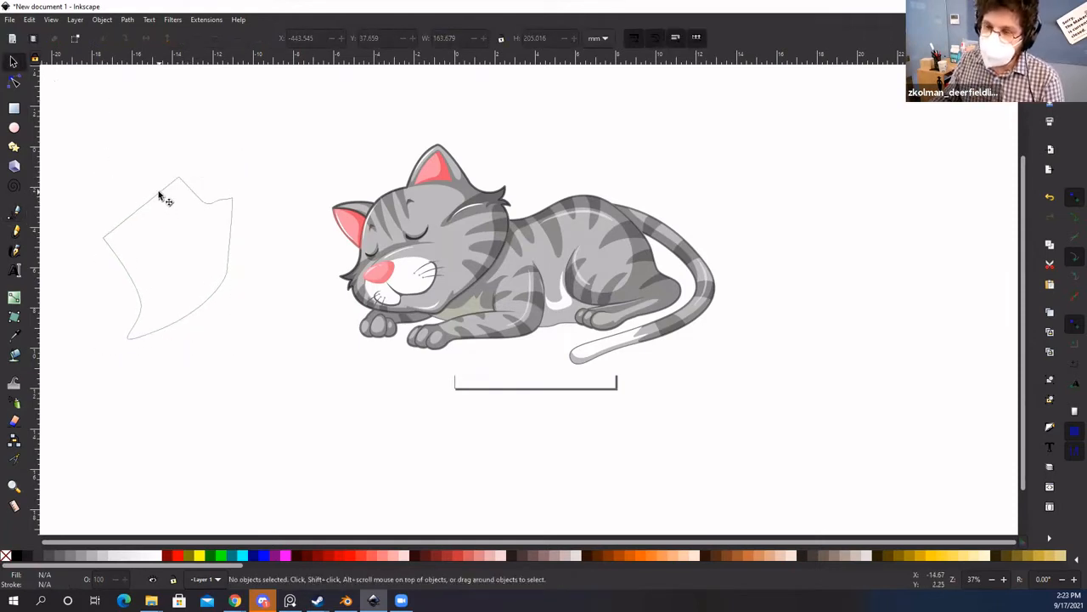
{"action": "double_click", "coordinate": [158, 195]}
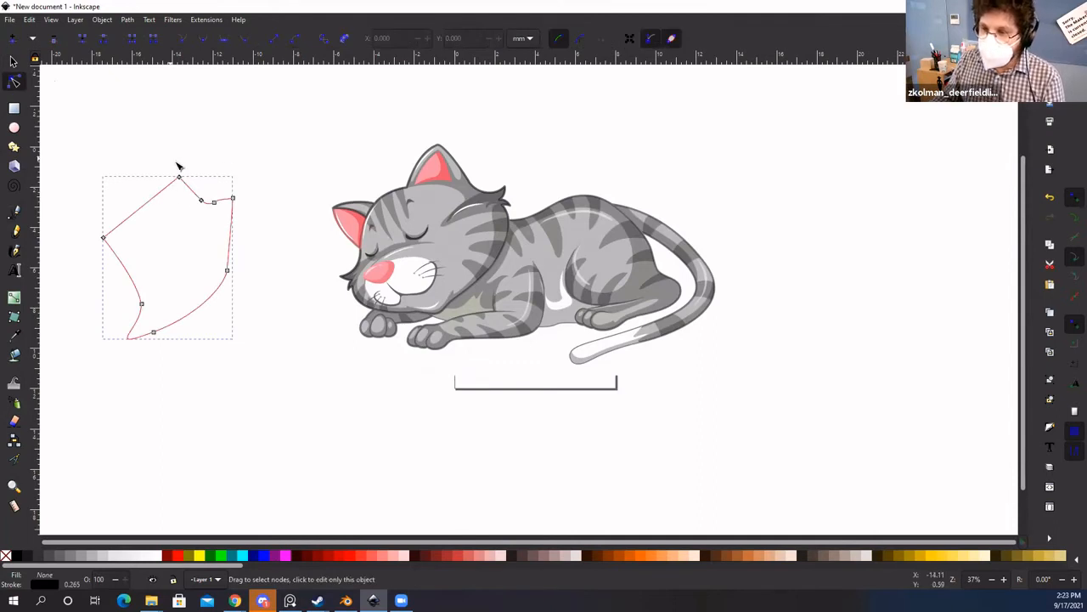
{"action": "left_click_drag", "start_coordinate": [204, 202], "coordinate": [158, 174]}
{"action": "left_click", "coordinate": [13, 62]}
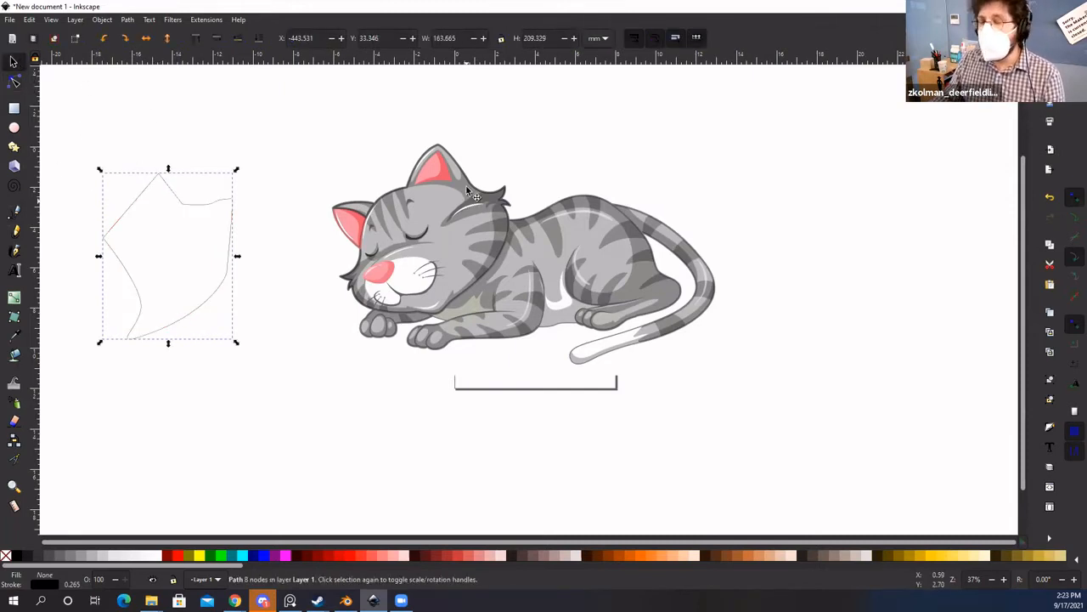
{"action": "left_click", "coordinate": [475, 228]}
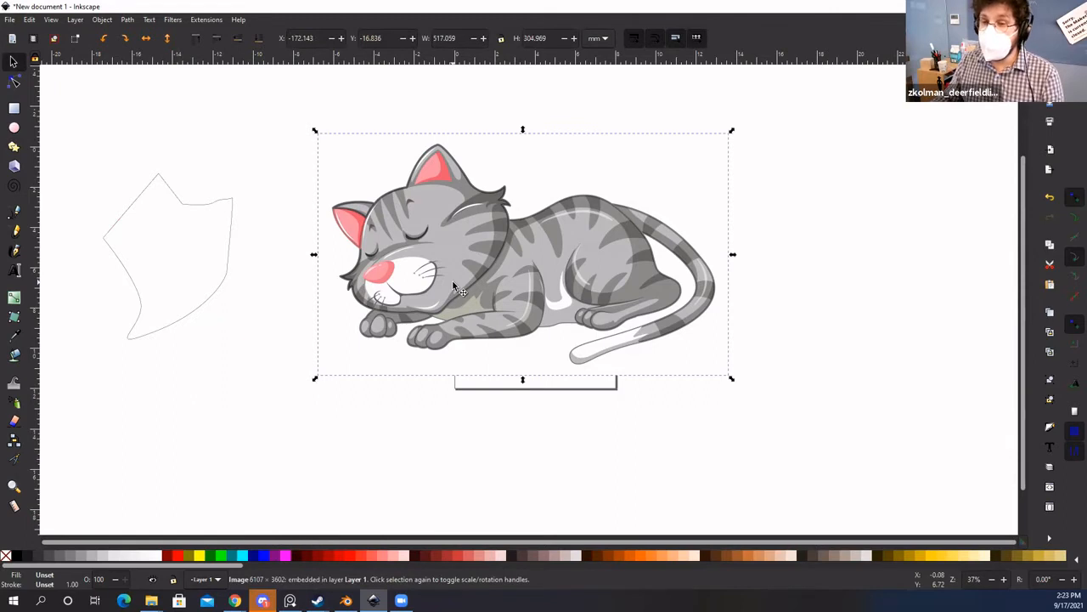
Step: Select the stray outline shape and drag the cat image left to X -413.455 mm
{"action": "left_click_drag", "start_coordinate": [466, 247], "coordinate": [466, 249]}
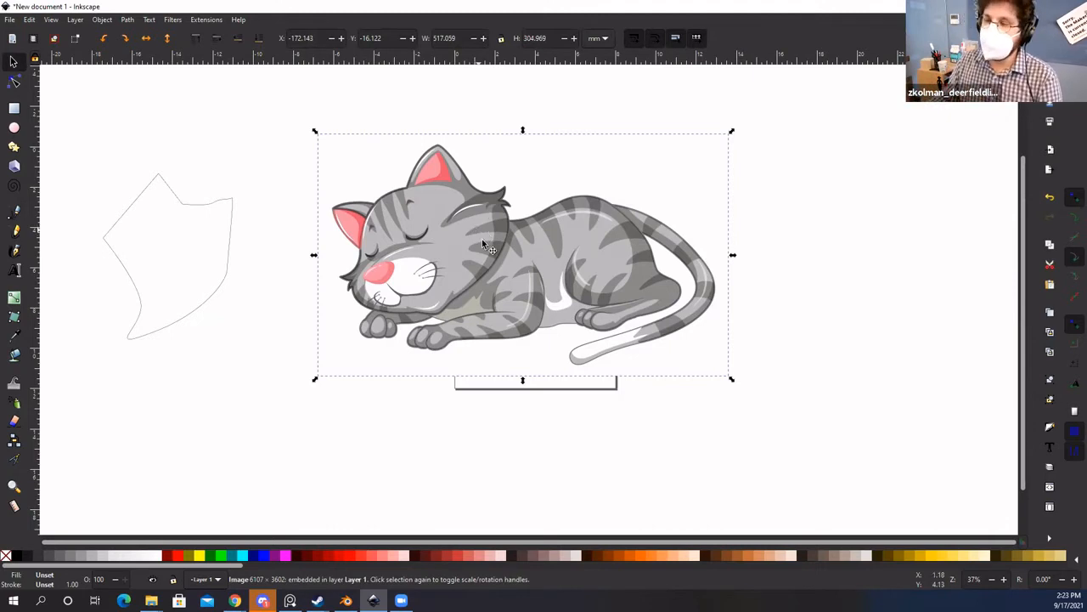
{"action": "left_click_drag", "start_coordinate": [482, 244], "coordinate": [647, 289]}
{"action": "left_click", "coordinate": [217, 204]}
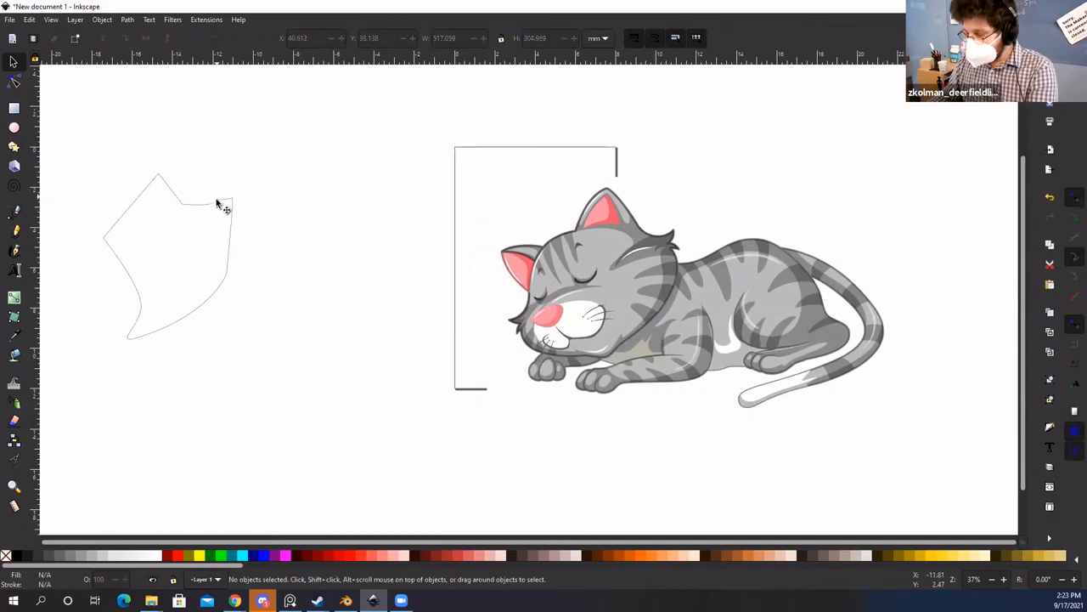
{"action": "left_click_drag", "start_coordinate": [634, 324], "coordinate": [545, 319]}
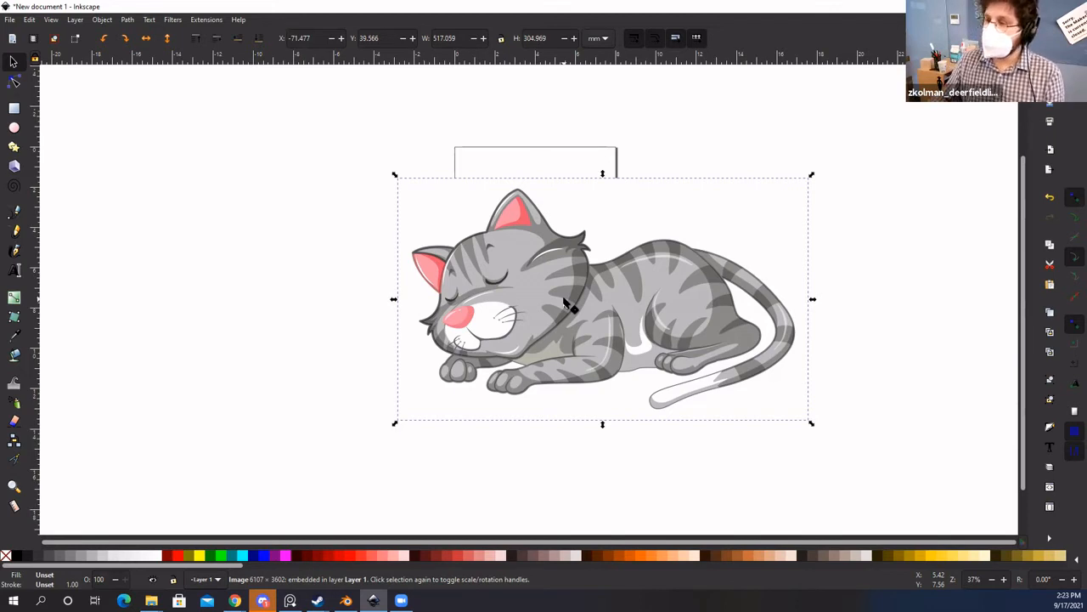
{"action": "mouse_move", "coordinate": [585, 296]}
{"action": "left_mouse_down"}
{"action": "mouse_move", "coordinate": [586, 267]}
{"action": "mouse_move", "coordinate": [548, 252]}
{"action": "mouse_move", "coordinate": [540, 265]}
{"action": "mouse_move", "coordinate": [541, 254]}
{"action": "mouse_move", "coordinate": [584, 294]}
{"action": "left_mouse_up"}
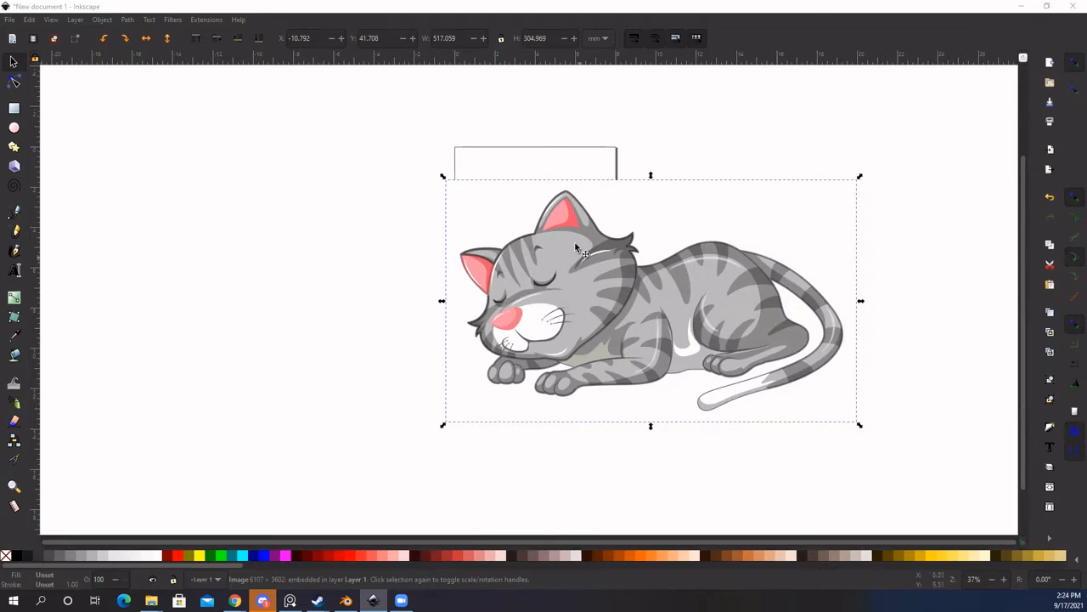
{"action": "left_click", "coordinate": [358, 255]}
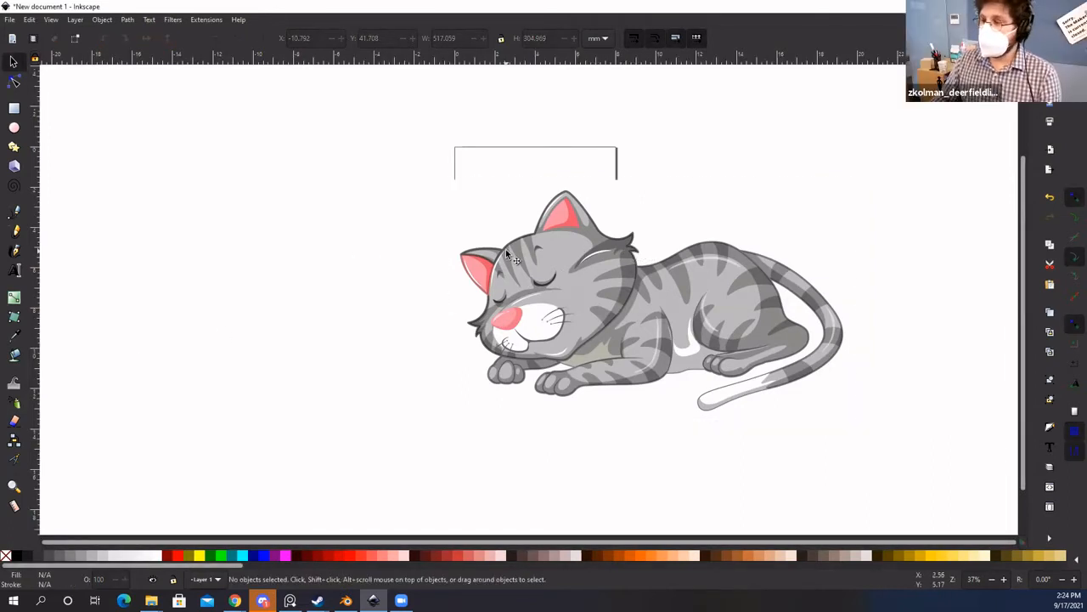
{"action": "left_click", "coordinate": [532, 272]}
{"action": "left_click_drag", "start_coordinate": [532, 272], "coordinate": [464, 258]}
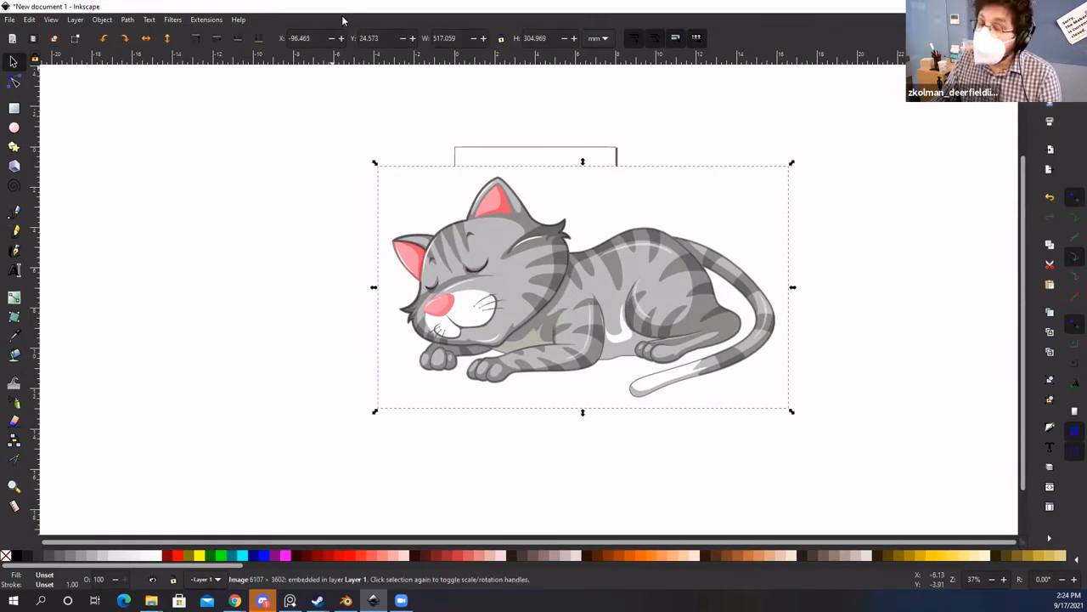
{"action": "left_click", "coordinate": [281, 176]}
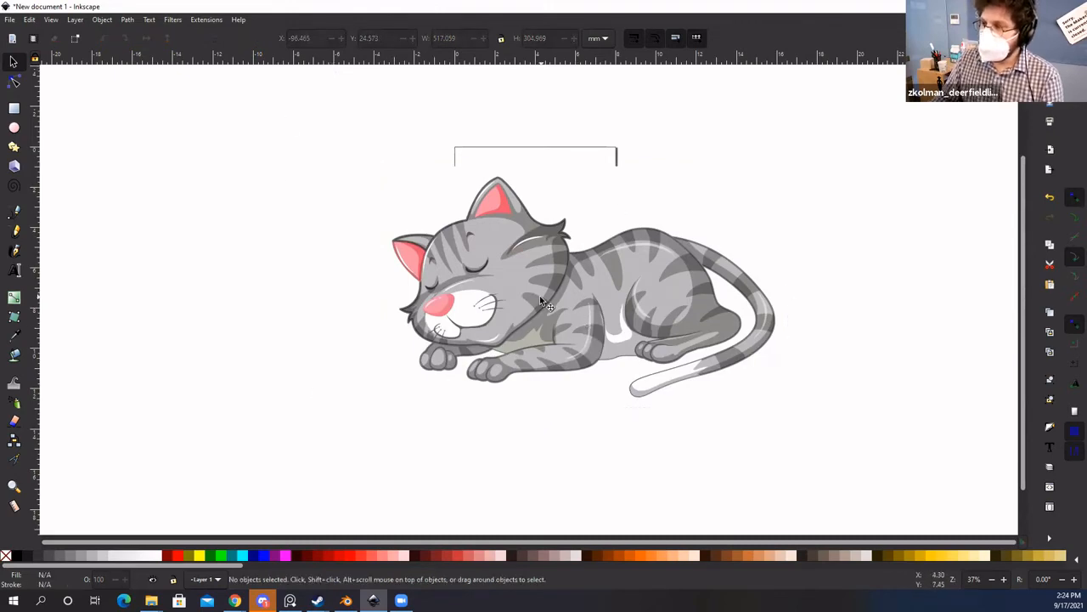
{"action": "left_click_drag", "start_coordinate": [575, 278], "coordinate": [343, 278]}
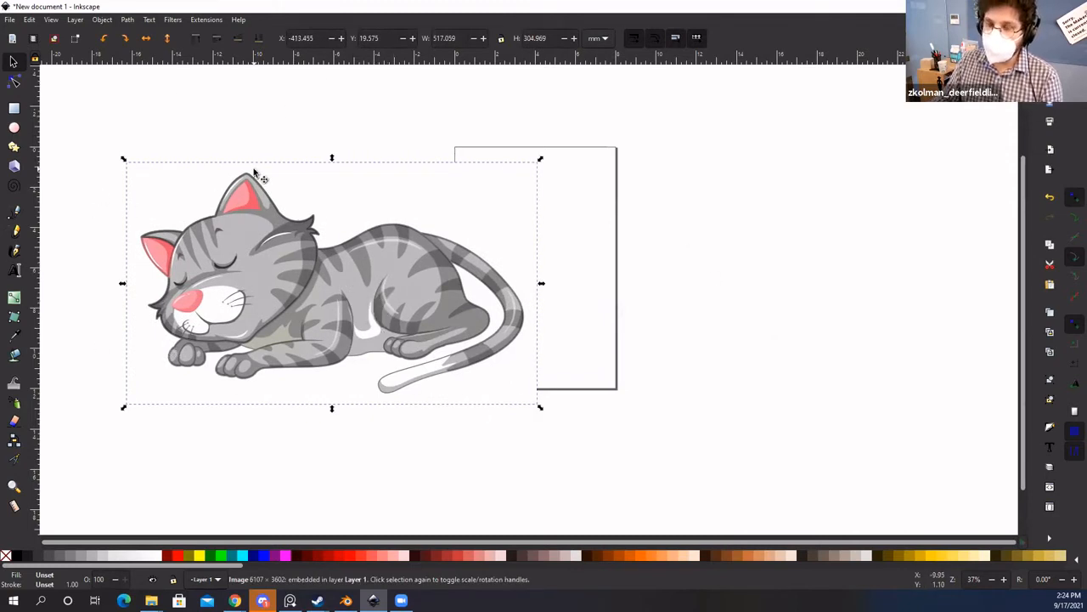
Step: Open Path > Trace Bitmap and reposition the cat picture over the page, keeping it selected
{"action": "left_click", "coordinate": [127, 19]}
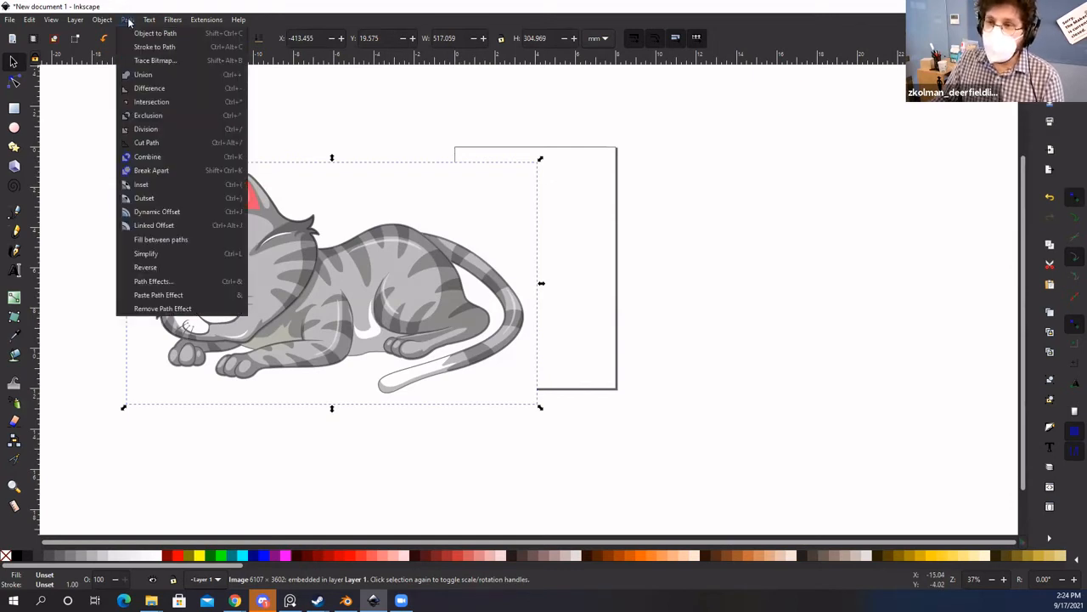
{"action": "left_click", "coordinate": [149, 61]}
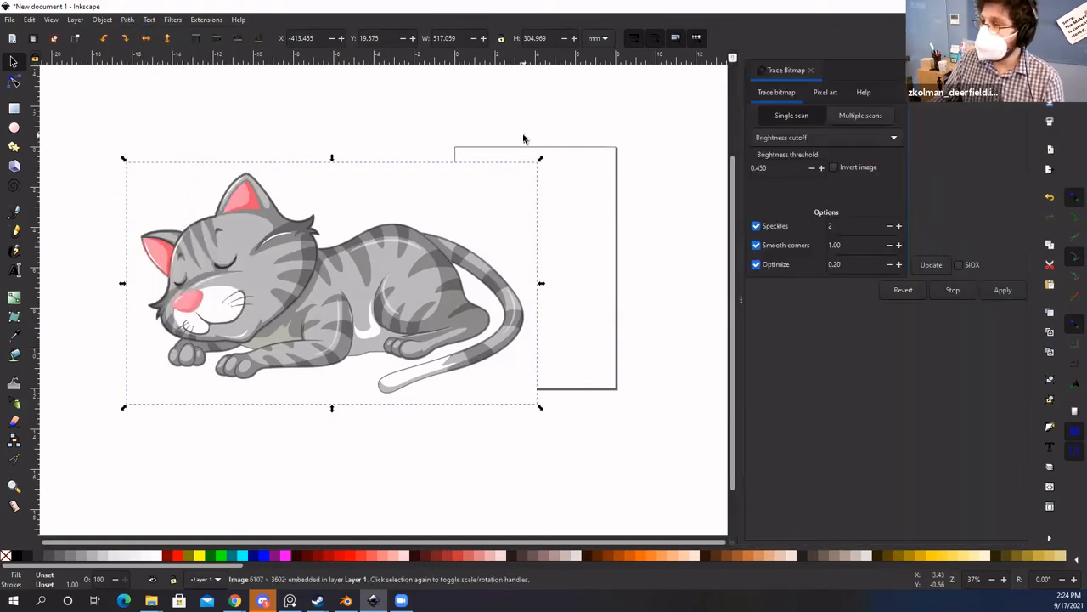
{"action": "left_click_drag", "start_coordinate": [247, 296], "coordinate": [291, 307]}
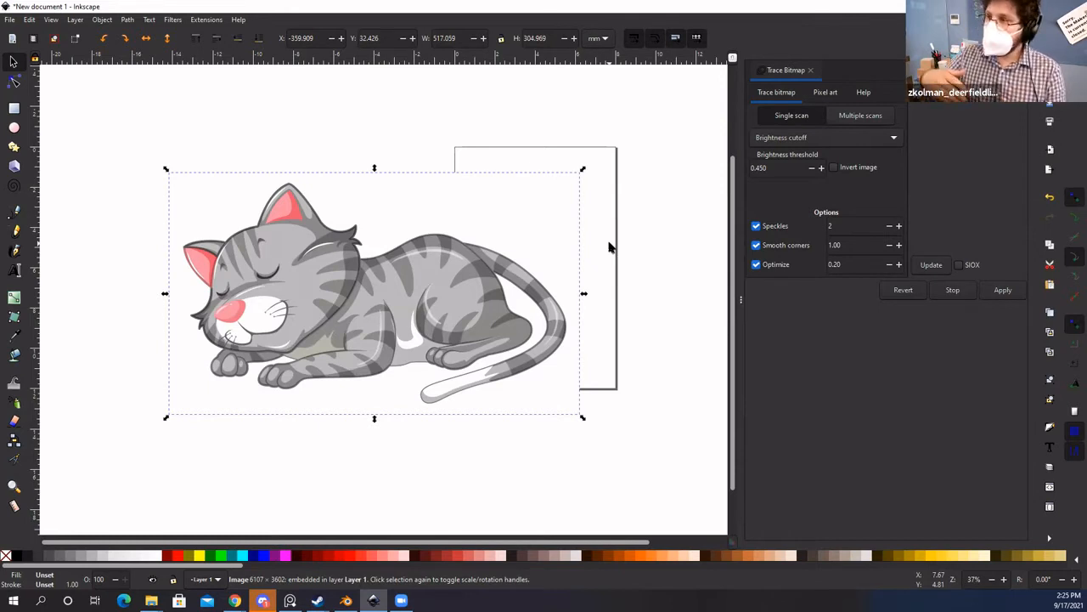
{"action": "left_click", "coordinate": [532, 142]}
{"action": "left_click_drag", "start_coordinate": [381, 292], "coordinate": [453, 267]}
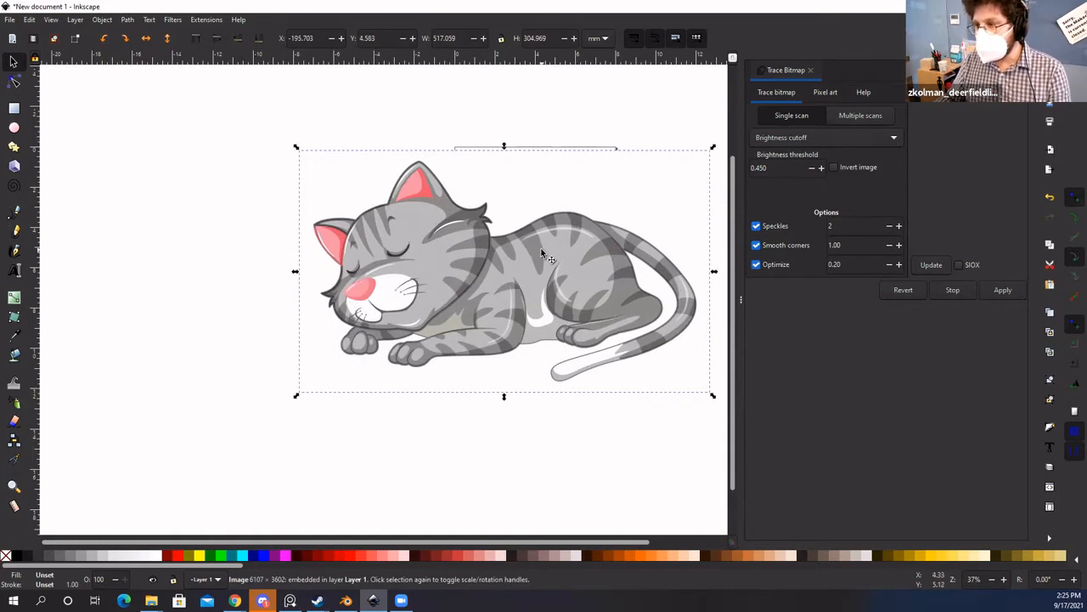
{"action": "left_click_drag", "start_coordinate": [543, 260], "coordinate": [546, 255]}
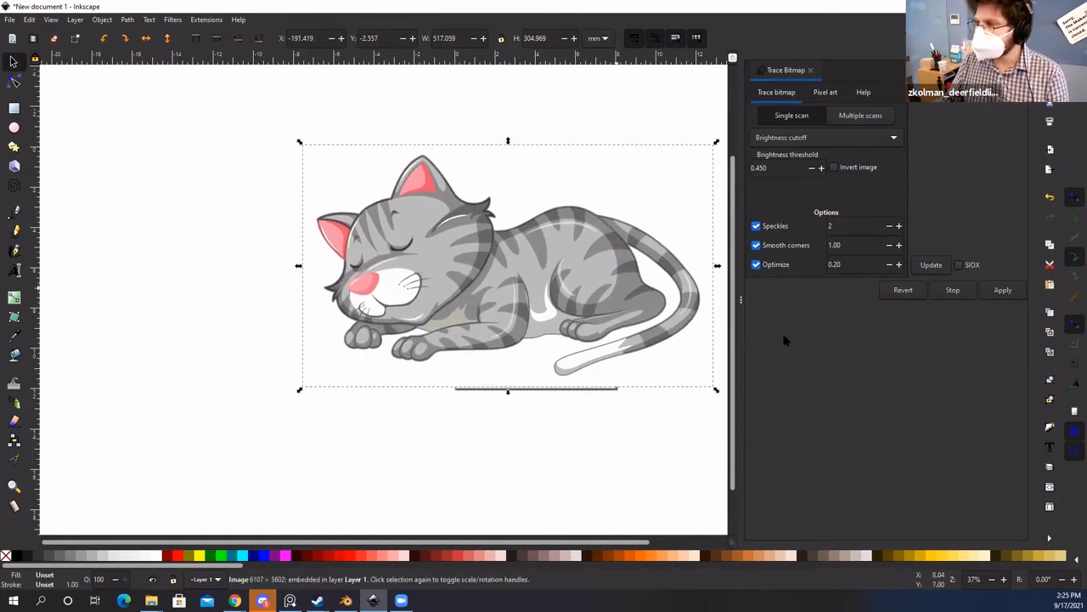
{"action": "left_click", "coordinate": [628, 479]}
{"action": "left_click", "coordinate": [573, 284]}
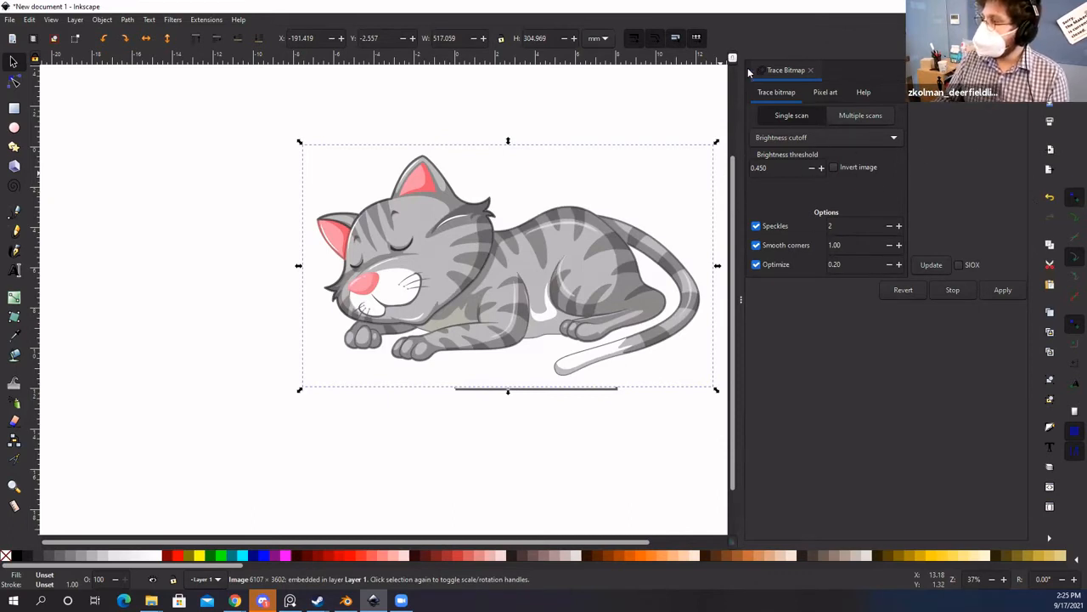
Step: Try Multiple scans, then settle on a single Brightness cutoff scan at 0.450
{"action": "left_click", "coordinate": [855, 120]}
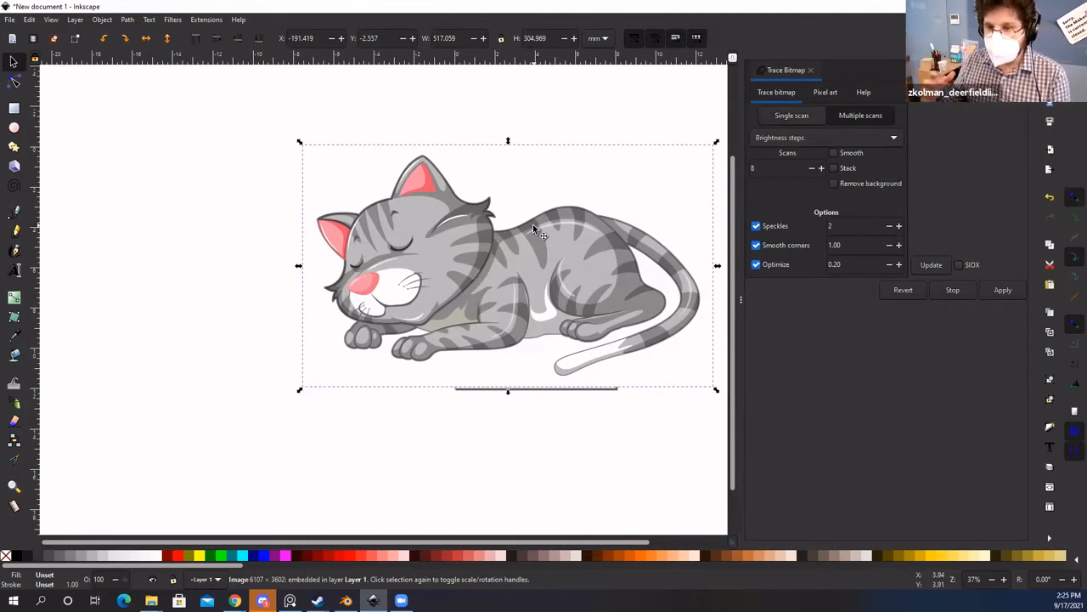
{"action": "left_click", "coordinate": [805, 115]}
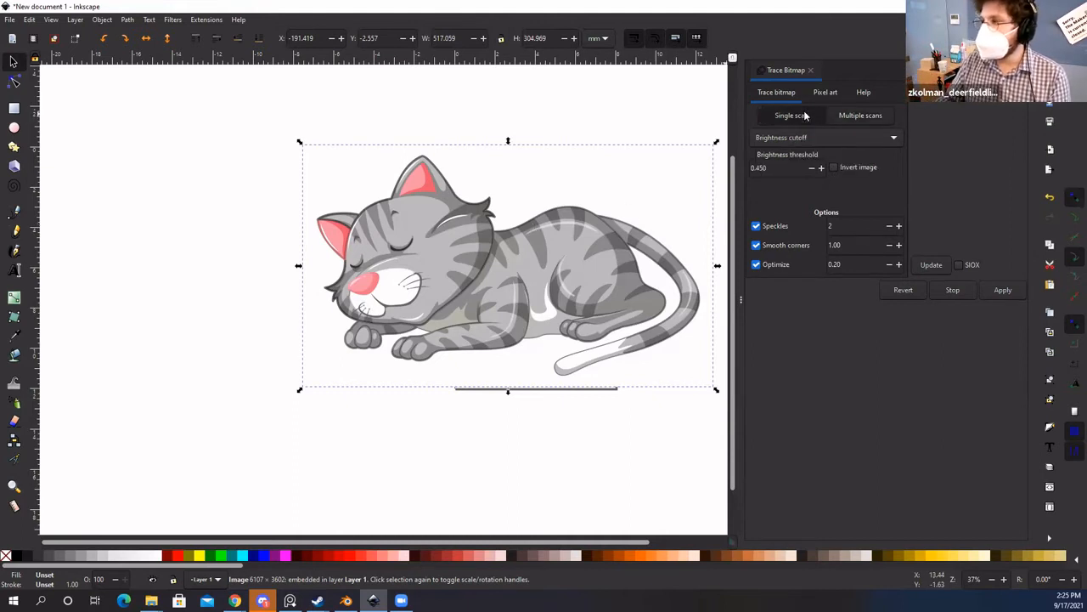
{"action": "left_click", "coordinate": [878, 117]}
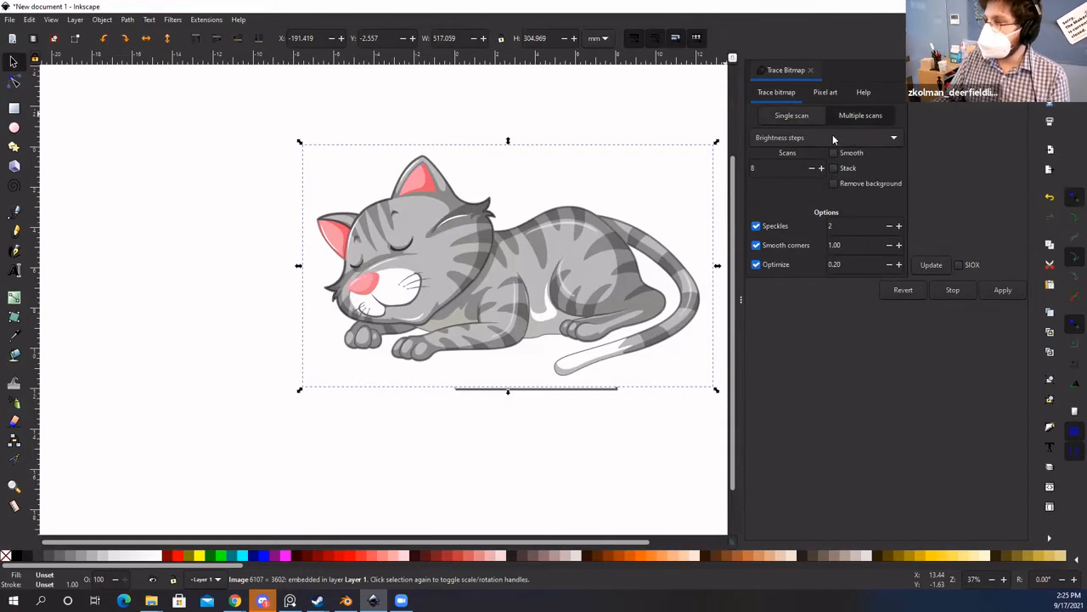
{"action": "left_click", "coordinate": [791, 116]}
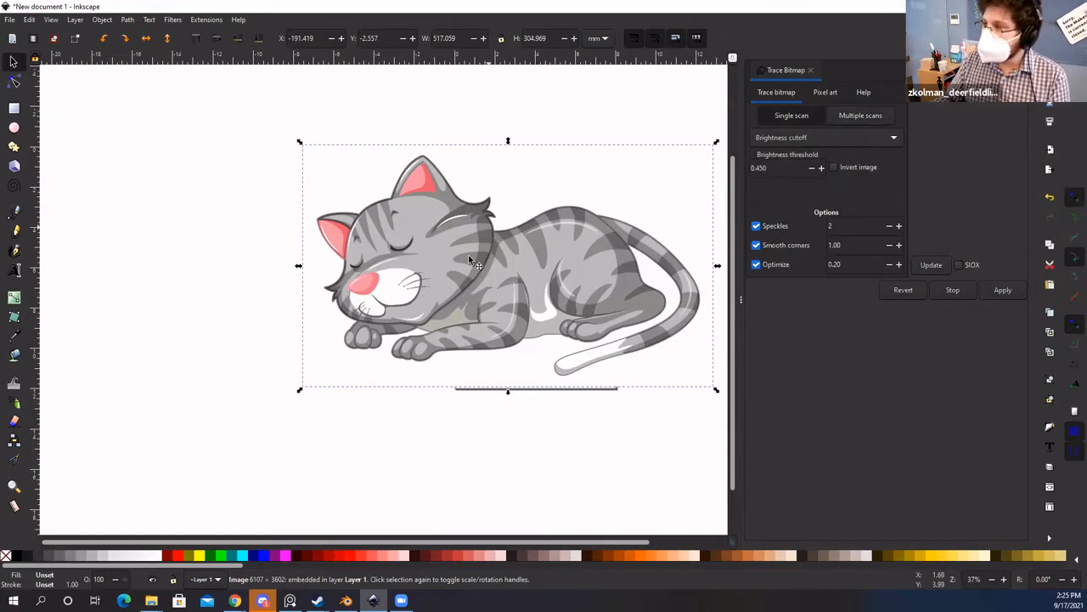
{"action": "left_click_drag", "start_coordinate": [403, 262], "coordinate": [432, 287]}
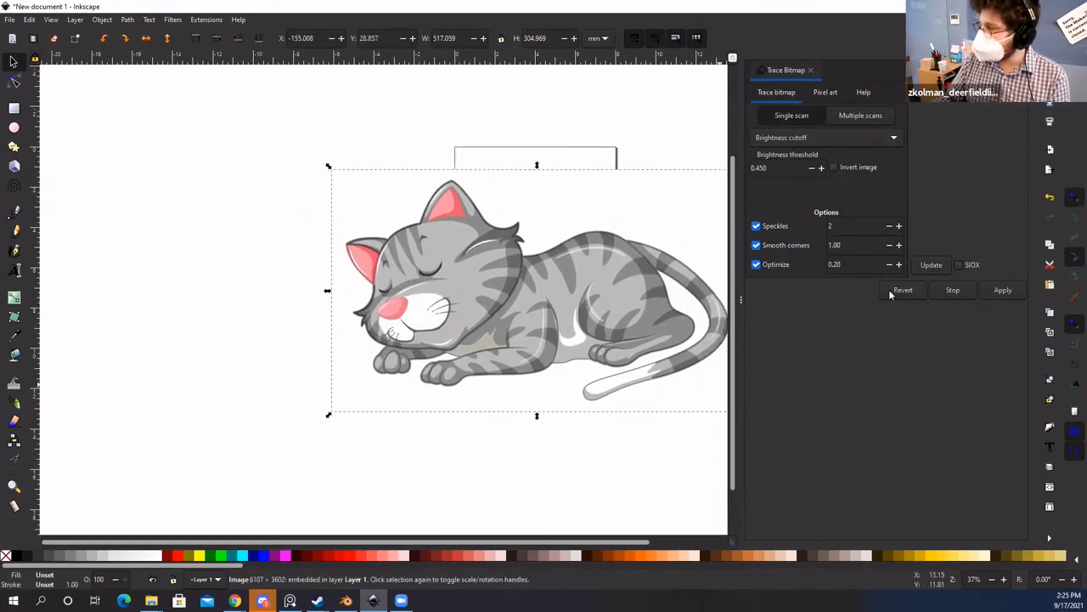
{"action": "left_click", "coordinate": [995, 291]}
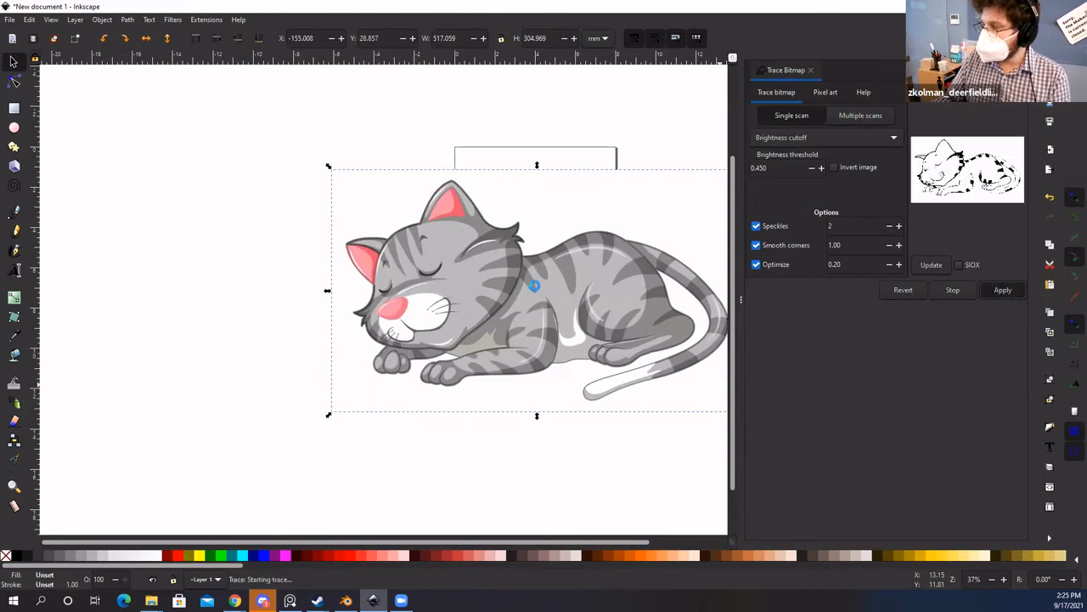
{"action": "mouse_move", "coordinate": [387, 325]}
{"action": "left_mouse_down"}
{"action": "mouse_move", "coordinate": [238, 368]}
{"action": "mouse_move", "coordinate": [226, 415]}
{"action": "mouse_move", "coordinate": [250, 411]}
{"action": "left_mouse_up"}
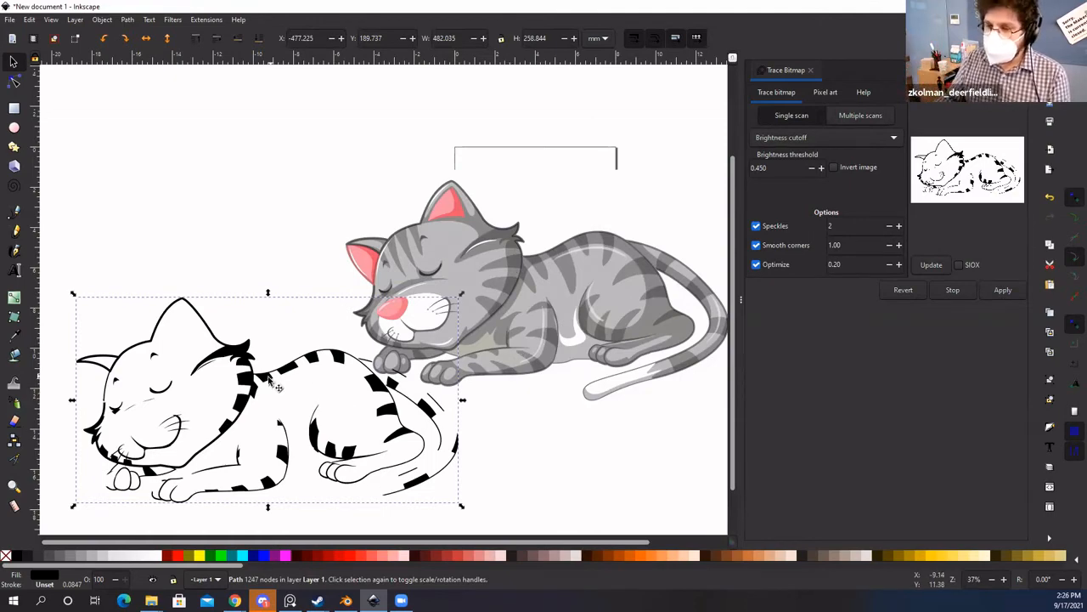
{"action": "left_click_drag", "start_coordinate": [270, 377], "coordinate": [240, 352]}
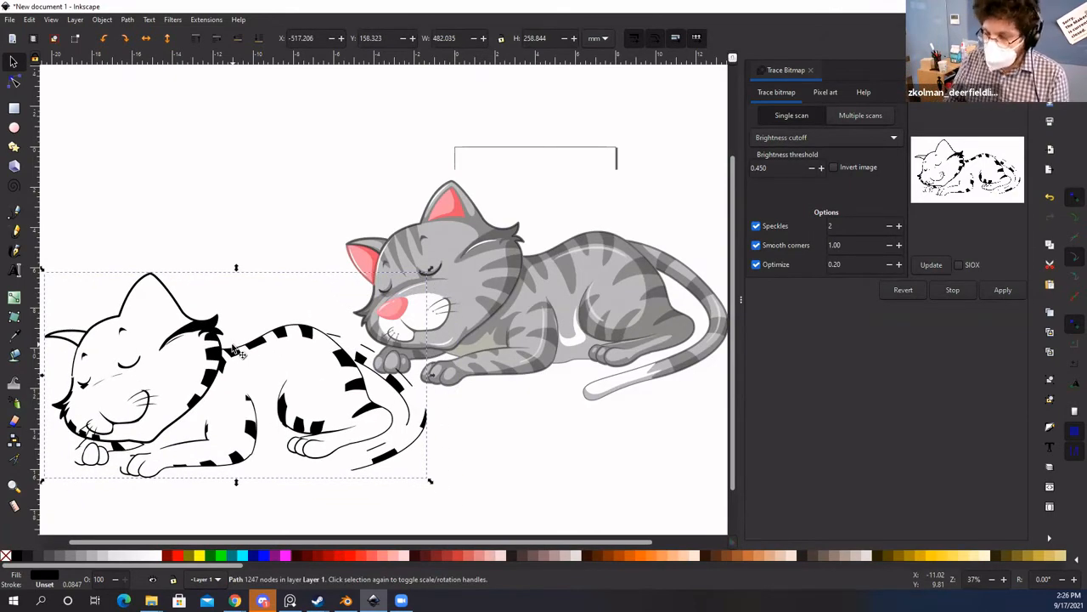
{"action": "key", "text": "Delete"}
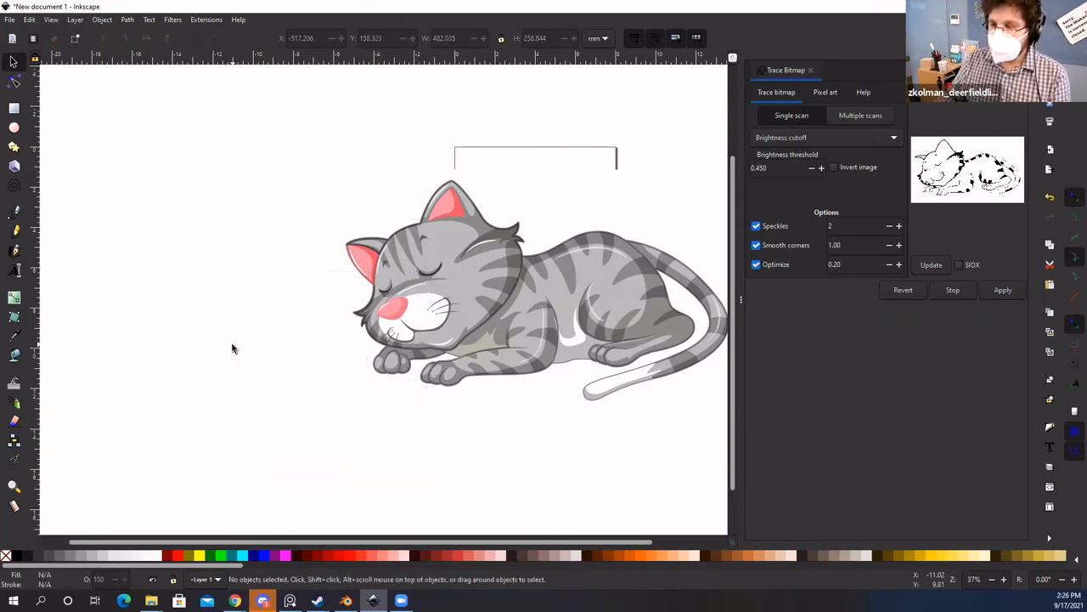
Step: With the cat selected, switch tracing to Multiple scans and pick Colors mode with 8 scans
{"action": "left_click", "coordinate": [512, 340]}
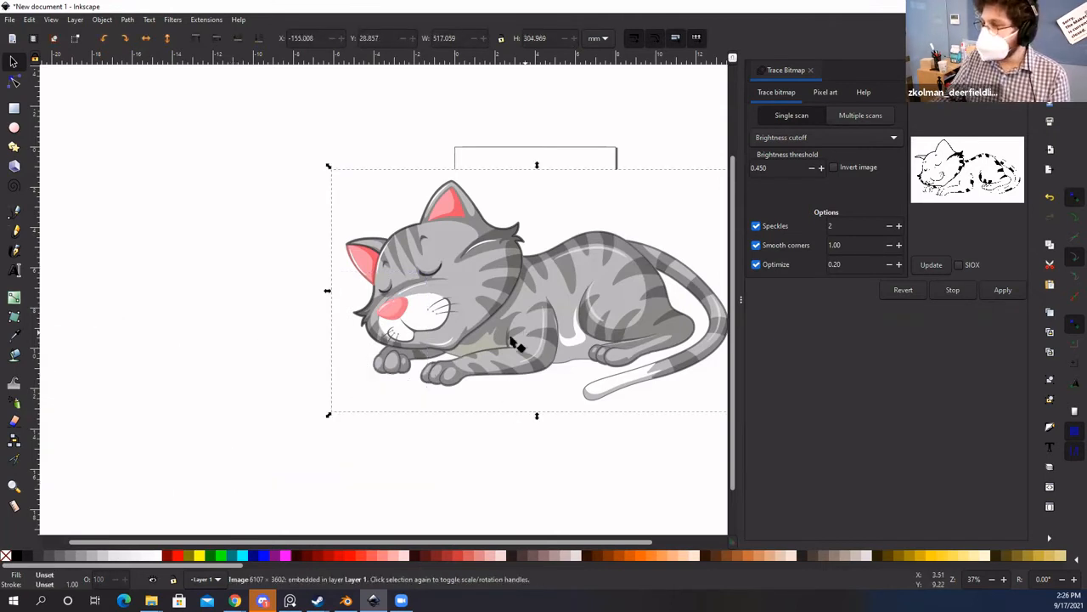
{"action": "left_click", "coordinate": [858, 119]}
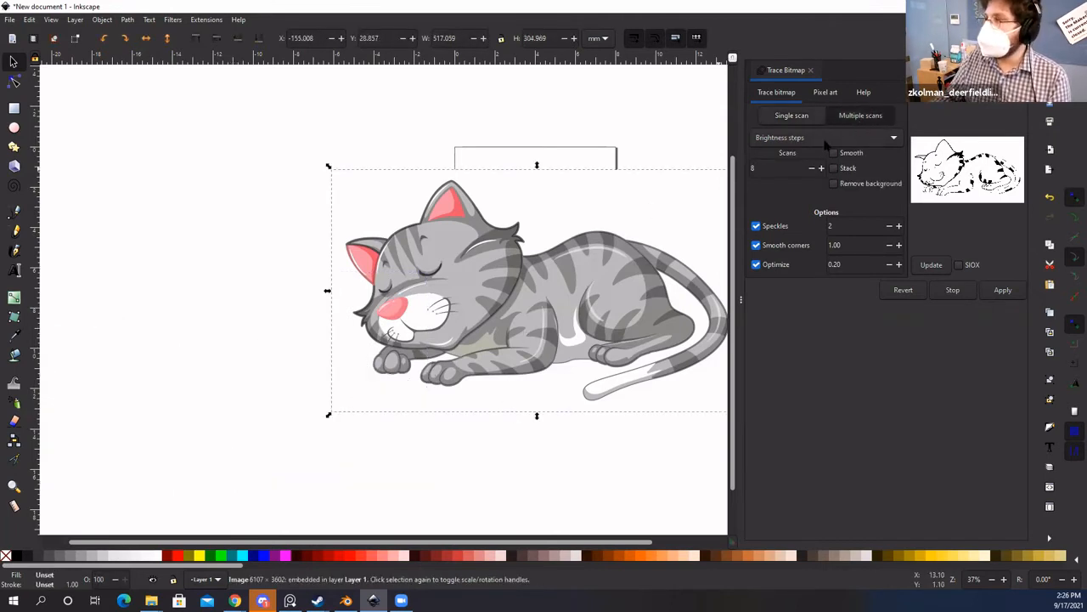
{"action": "left_click", "coordinate": [853, 139]}
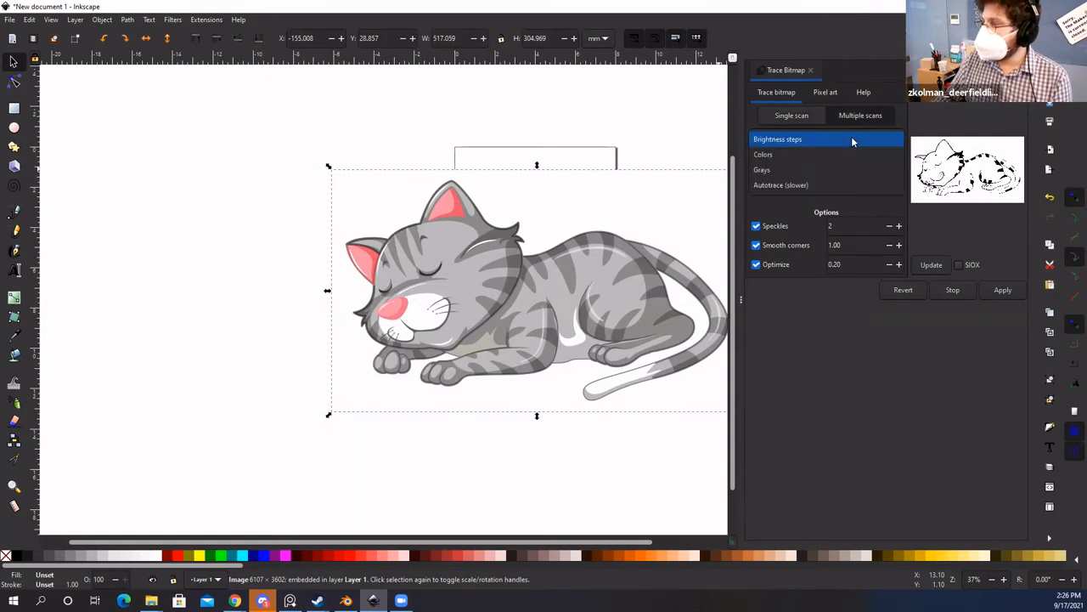
{"action": "left_click", "coordinate": [789, 169]}
{"action": "left_click", "coordinate": [809, 136]}
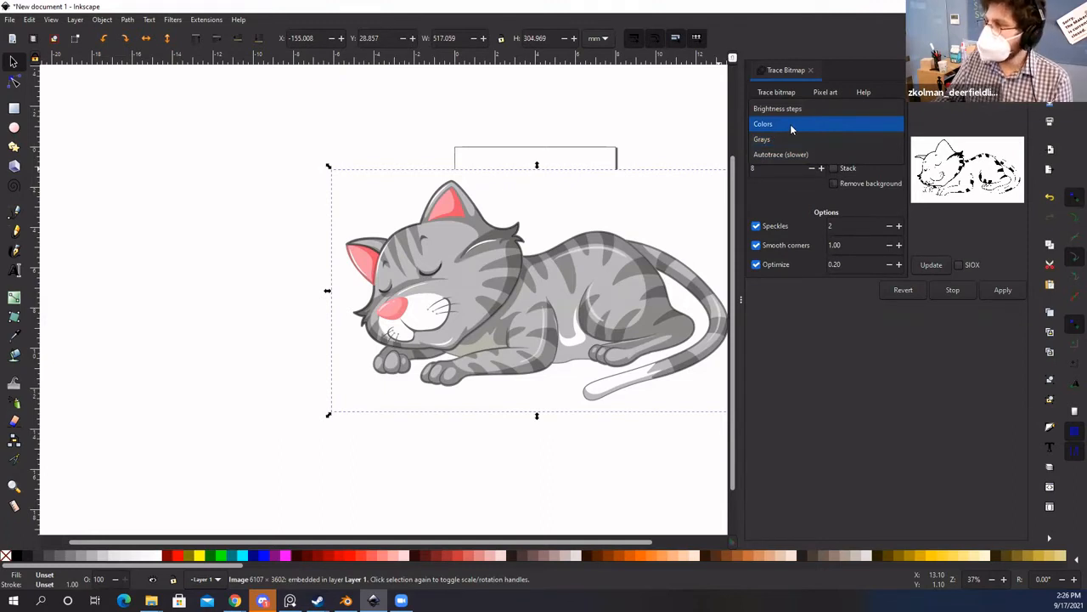
{"action": "left_click", "coordinate": [790, 125]}
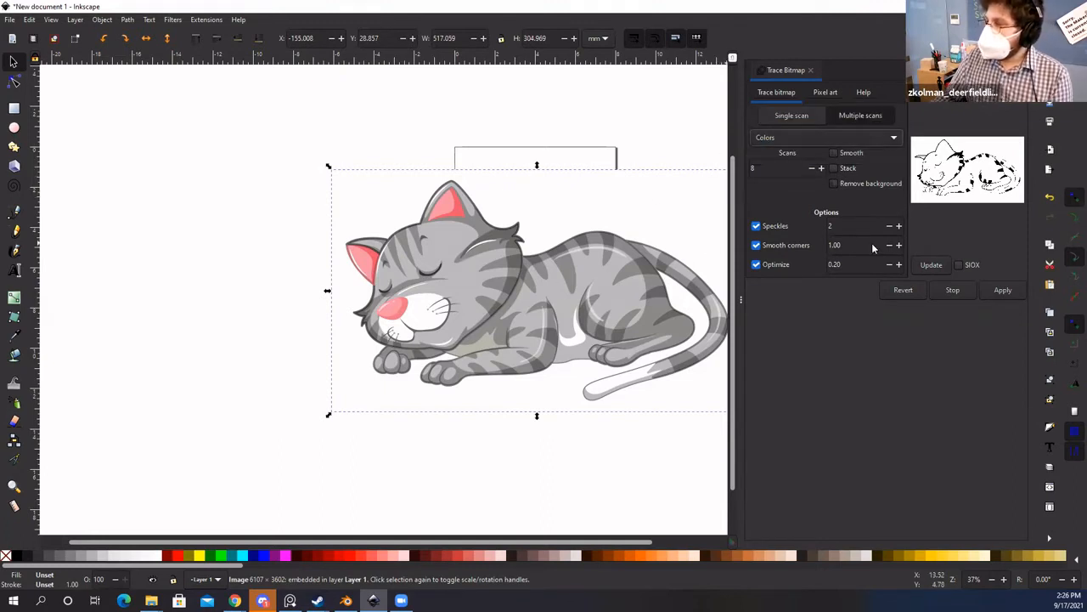
{"action": "left_click", "coordinate": [1003, 291]}
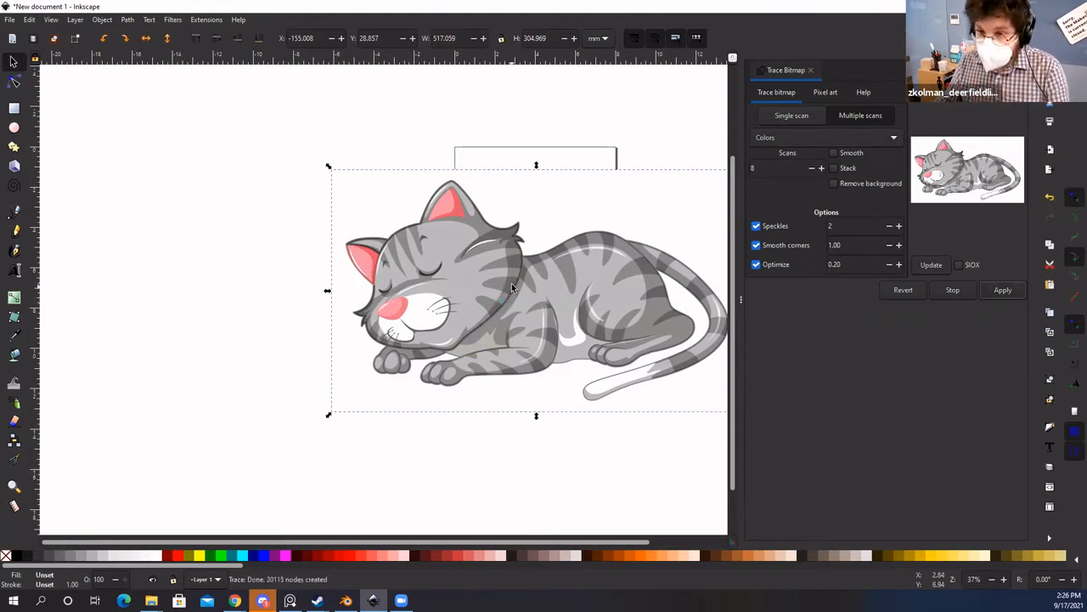
{"action": "mouse_move", "coordinate": [512, 285]}
{"action": "left_mouse_down"}
{"action": "mouse_move", "coordinate": [406, 315]}
{"action": "mouse_move", "coordinate": [235, 337]}
{"action": "mouse_move", "coordinate": [469, 330]}
{"action": "left_mouse_up"}
{"action": "left_click_drag", "start_coordinate": [433, 286], "coordinate": [516, 263]}
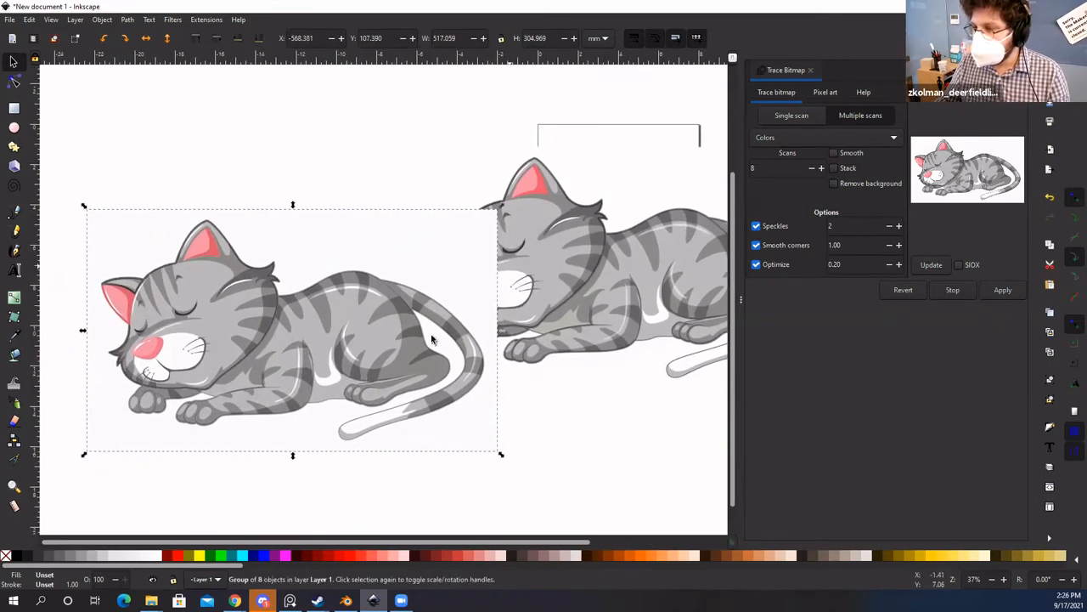
{"action": "left_click_drag", "start_coordinate": [268, 323], "coordinate": [136, 297]}
{"action": "left_click", "coordinate": [594, 255]}
{"action": "left_click_drag", "start_coordinate": [570, 270], "coordinate": [706, 256]}
{"action": "left_click", "coordinate": [352, 274]}
{"action": "mouse_move", "coordinate": [327, 284]}
{"action": "left_mouse_down"}
{"action": "mouse_move", "coordinate": [376, 304]}
{"action": "mouse_move", "coordinate": [427, 242]}
{"action": "mouse_move", "coordinate": [515, 307]}
{"action": "left_mouse_up"}
{"action": "key", "text": "Delete"}
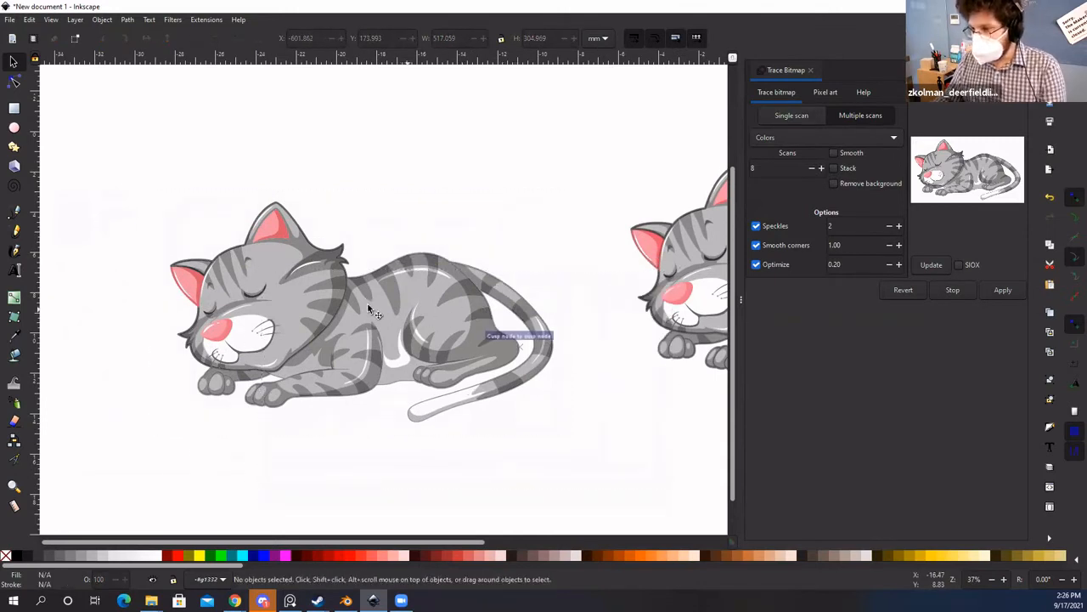
{"action": "left_click_drag", "start_coordinate": [97, 155], "coordinate": [625, 467]}
{"action": "left_click_drag", "start_coordinate": [461, 323], "coordinate": [533, 297]}
{"action": "left_click", "coordinate": [483, 227]}
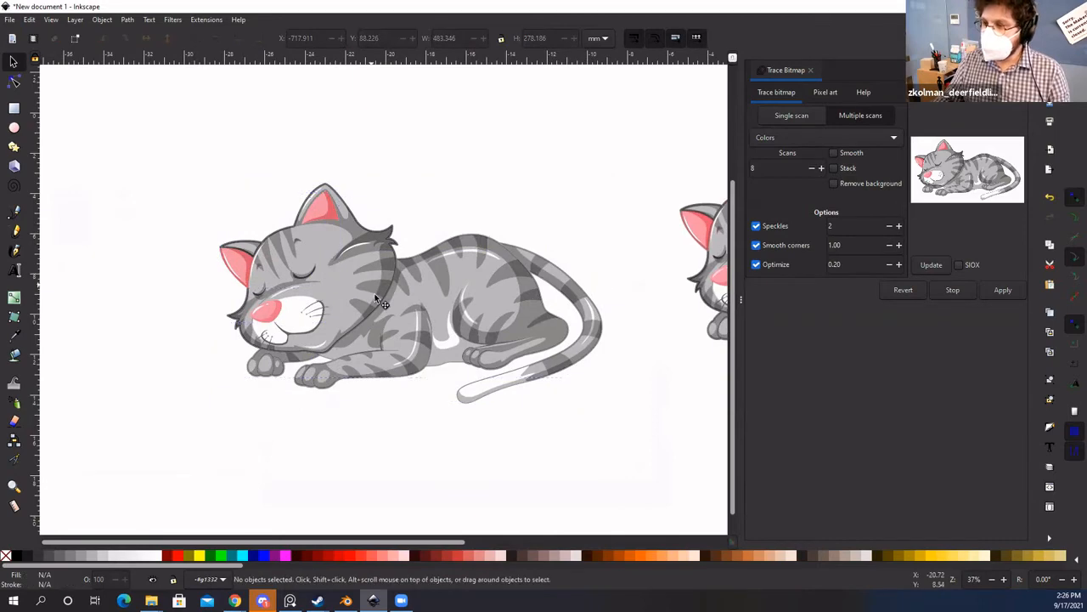
{"action": "mouse_move", "coordinate": [382, 297]}
{"action": "left_mouse_down"}
{"action": "mouse_move", "coordinate": [413, 314]}
{"action": "mouse_move", "coordinate": [379, 239]}
{"action": "mouse_move", "coordinate": [172, 242]}
{"action": "left_mouse_up"}
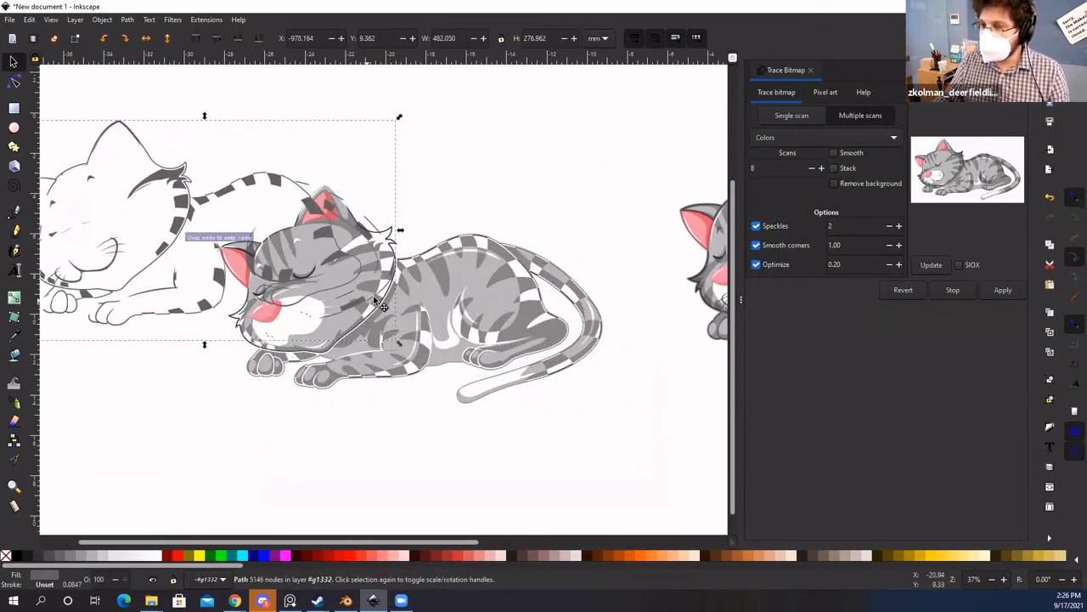
{"action": "left_click_drag", "start_coordinate": [371, 297], "coordinate": [138, 402]}
{"action": "mouse_move", "coordinate": [378, 304]}
{"action": "left_mouse_down"}
{"action": "mouse_move", "coordinate": [417, 320]}
{"action": "mouse_move", "coordinate": [453, 365]}
{"action": "left_mouse_up"}
{"action": "key", "text": "space"}
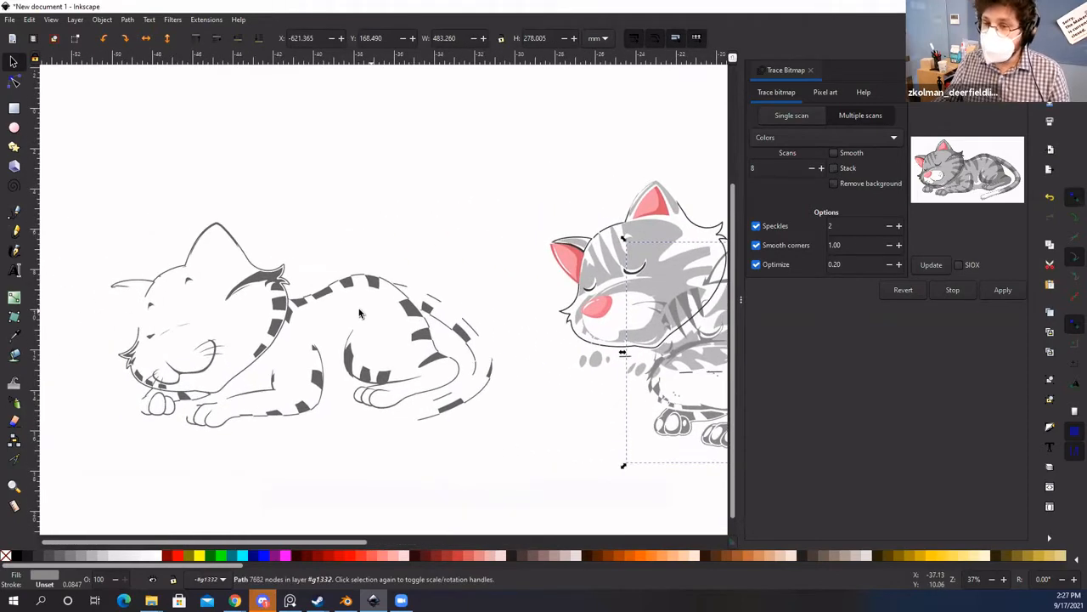
{"action": "scroll", "coordinate": [463, 316], "scroll_direction": "up", "scroll_amount": 2}
{"action": "double_click", "coordinate": [461, 310]}
{"action": "scroll", "coordinate": [450, 334], "scroll_direction": "down", "scroll_amount": 2}
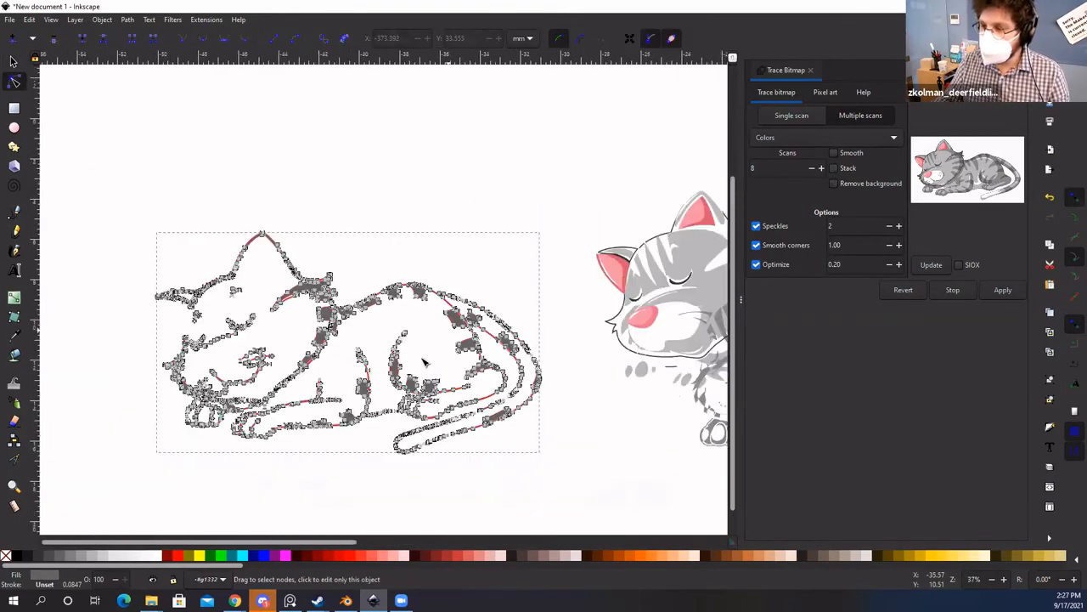
{"action": "left_click_drag", "start_coordinate": [369, 338], "coordinate": [289, 323]}
{"action": "scroll", "coordinate": [323, 343], "scroll_direction": "up", "scroll_amount": 4}
{"action": "scroll", "coordinate": [327, 340], "scroll_direction": "down", "scroll_amount": 2}
{"action": "scroll", "coordinate": [314, 327], "scroll_direction": "down", "scroll_amount": 2}
{"action": "scroll", "coordinate": [285, 321], "scroll_direction": "down", "scroll_amount": 4}
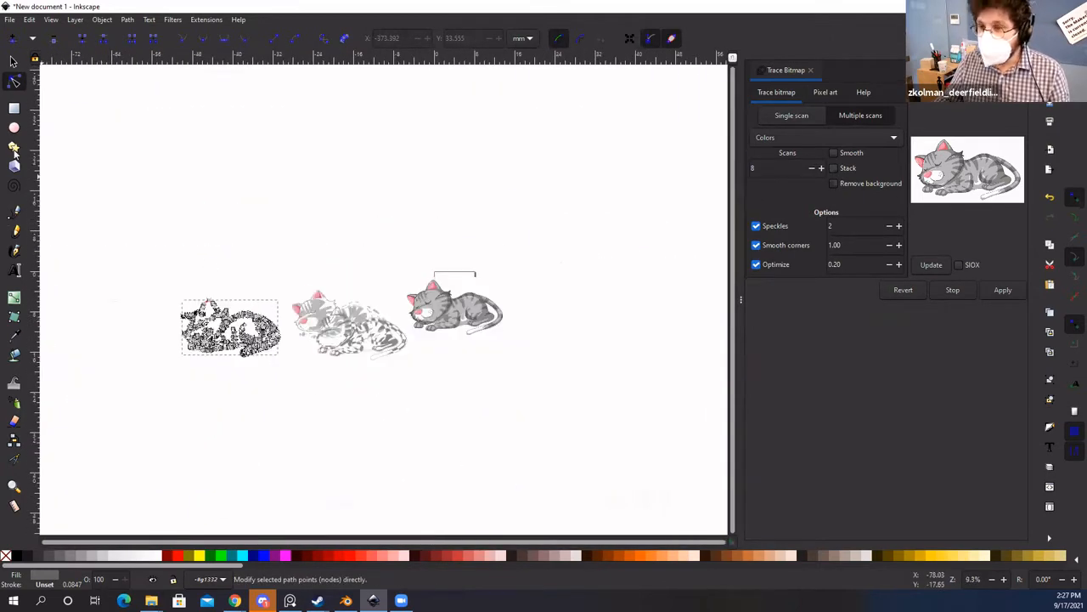
{"action": "key", "text": "s"}
{"action": "scroll", "coordinate": [207, 238], "scroll_direction": "up", "scroll_amount": 2}
{"action": "key", "text": "ctrl+z"}
{"action": "key", "text": "ctrl+z"}
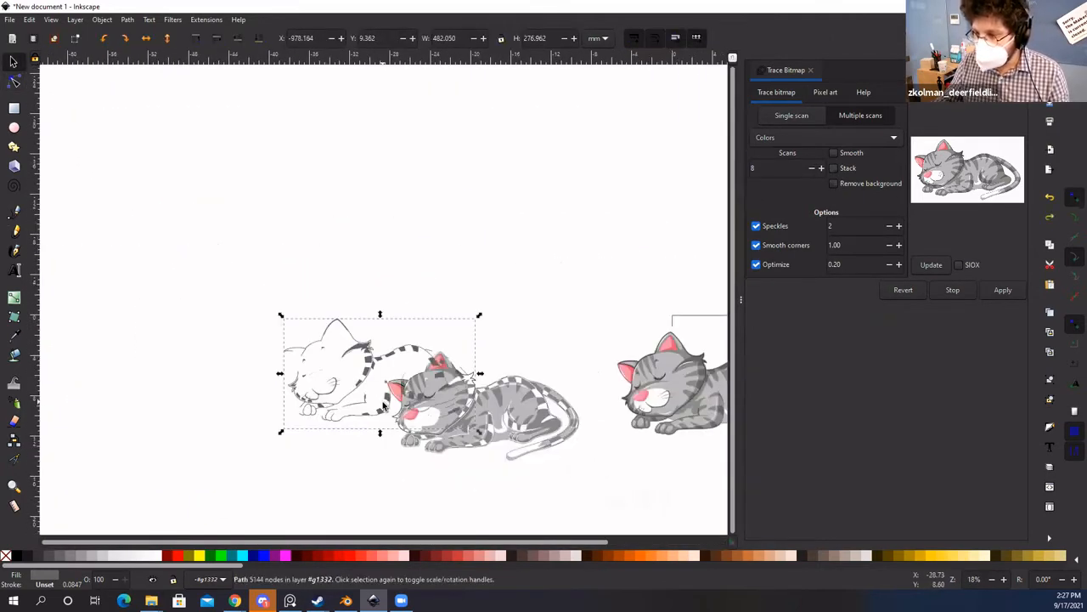
{"action": "key", "text": "ctrl+z"}
{"action": "left_click_drag", "start_coordinate": [415, 384], "coordinate": [322, 363]}
{"action": "scroll", "coordinate": [335, 368], "scroll_direction": "up", "scroll_amount": 1}
{"action": "scroll", "coordinate": [365, 381], "scroll_direction": "up", "scroll_amount": 1}
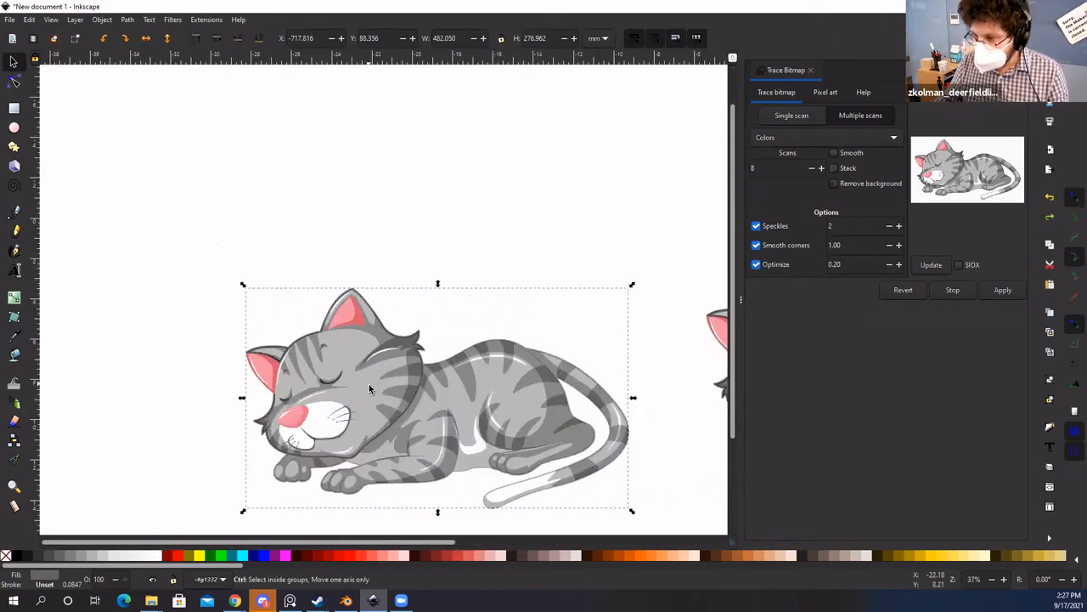
{"action": "key", "text": "ctrl+z"}
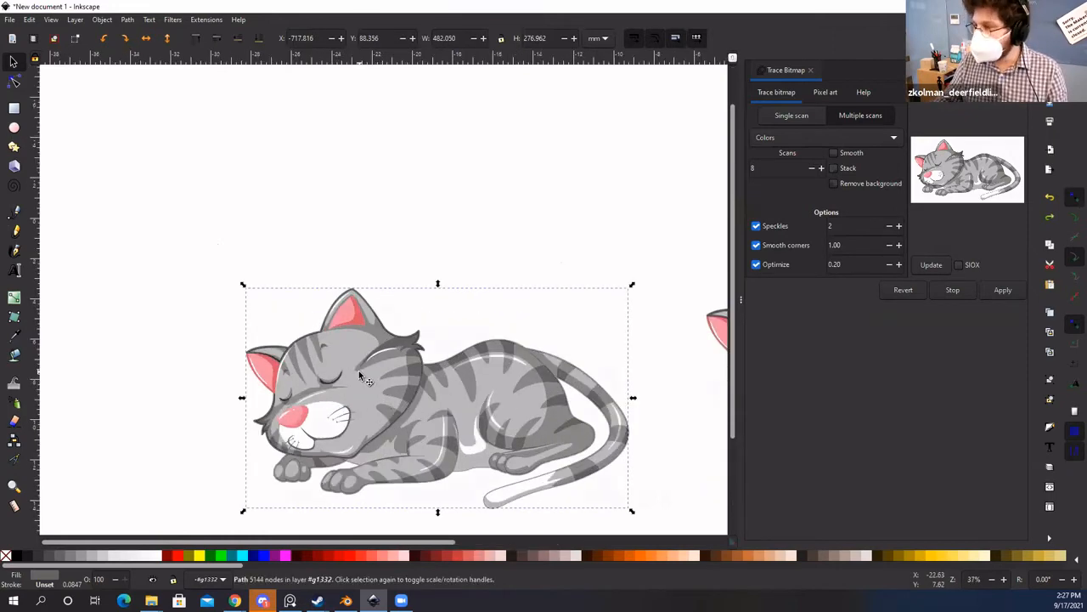
{"action": "key", "text": "ctrl+shift+z"}
{"action": "scroll", "coordinate": [359, 376], "scroll_direction": "down", "scroll_amount": 4}
{"action": "left_click_drag", "start_coordinate": [453, 336], "coordinate": [233, 376]}
{"action": "scroll", "coordinate": [233, 377], "scroll_direction": "down", "scroll_amount": 1}
{"action": "left_click", "coordinate": [245, 252]}
{"action": "left_click", "coordinate": [270, 367]}
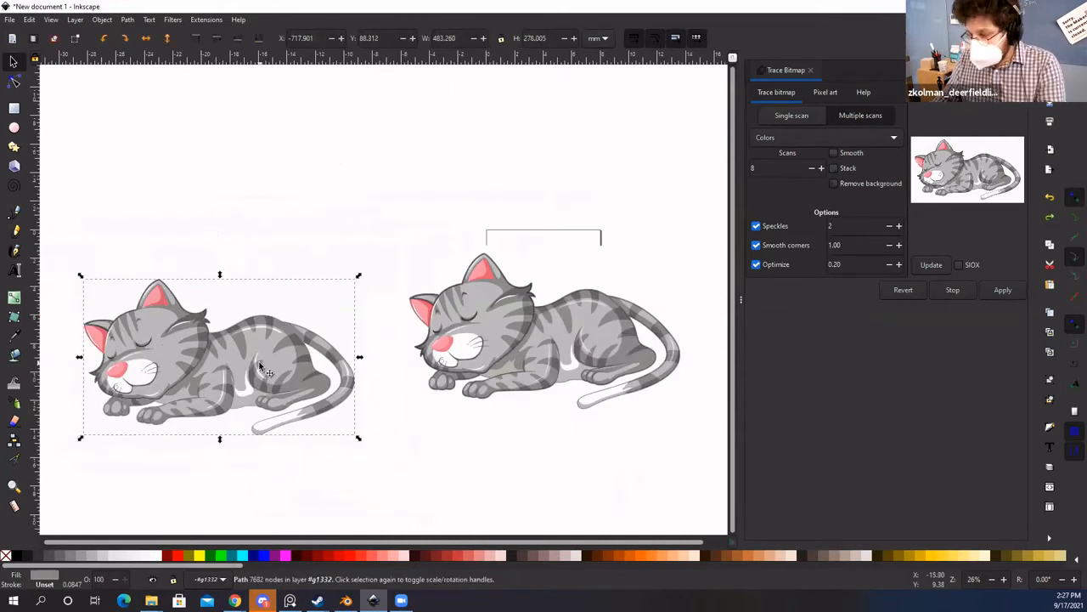
{"action": "key", "text": "Delete"}
{"action": "mouse_move", "coordinate": [74, 277]}
{"action": "left_mouse_down"}
{"action": "mouse_move", "coordinate": [300, 521]}
{"action": "mouse_move", "coordinate": [381, 485]}
{"action": "mouse_move", "coordinate": [367, 499]}
{"action": "left_mouse_up"}
{"action": "key", "text": "Delete"}
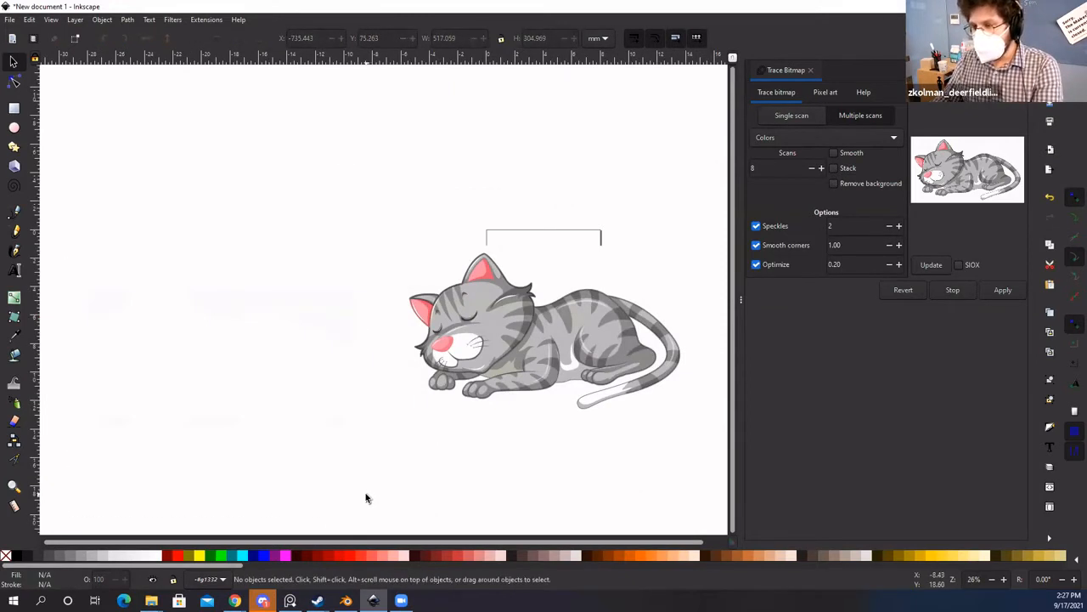
Step: Trace the cat in Grays mode and drag the 8-layer, 20115-node result left of the original
{"action": "left_click", "coordinate": [570, 354]}
{"action": "left_click", "coordinate": [807, 137]}
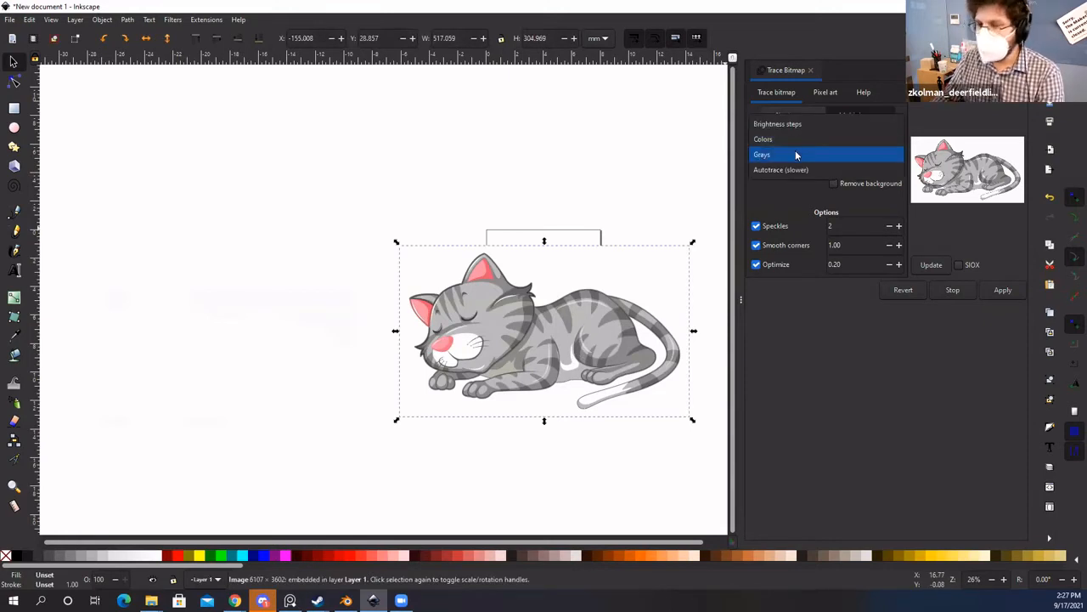
{"action": "left_click", "coordinate": [796, 152]}
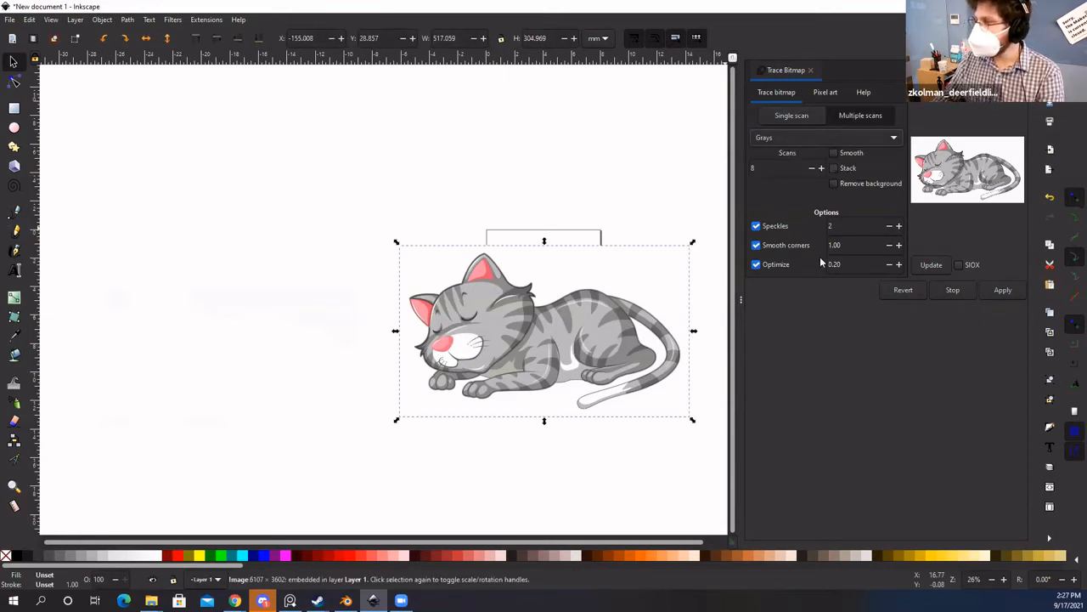
{"action": "left_click", "coordinate": [994, 291]}
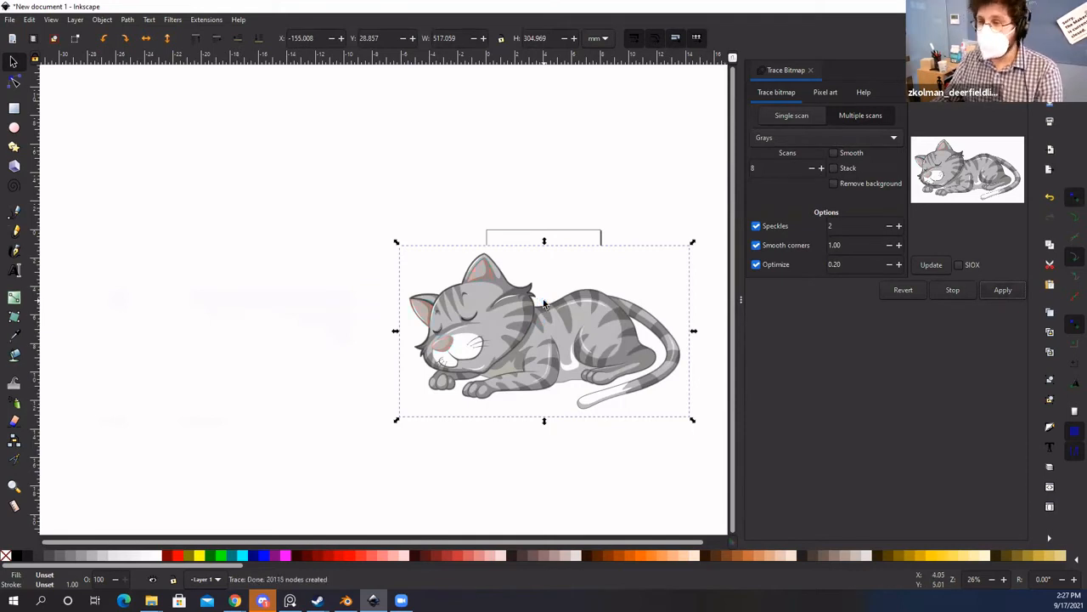
{"action": "mouse_move", "coordinate": [508, 344]}
{"action": "left_mouse_down"}
{"action": "mouse_move", "coordinate": [219, 312]}
{"action": "mouse_move", "coordinate": [251, 307]}
{"action": "mouse_move", "coordinate": [238, 395]}
{"action": "mouse_move", "coordinate": [226, 393]}
{"action": "left_mouse_up"}
Step: Enter the traced group, pull one grey layer out, then undo the move
{"action": "double_click", "coordinate": [252, 303]}
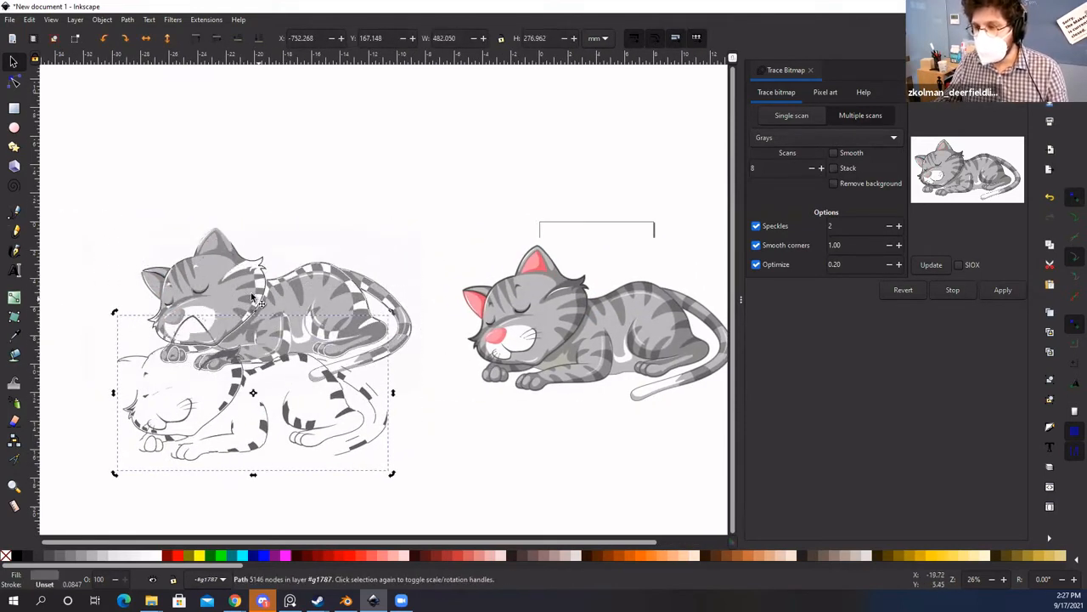
{"action": "left_click_drag", "start_coordinate": [299, 321], "coordinate": [389, 212]}
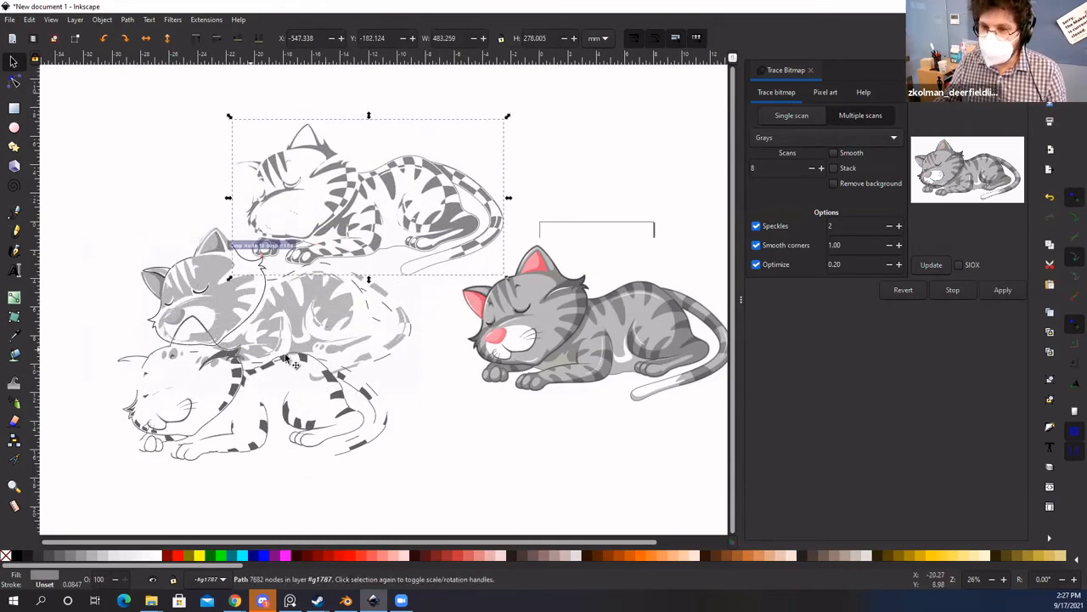
{"action": "key", "text": "ctrl+z"}
{"action": "key", "text": "ctrl+z"}
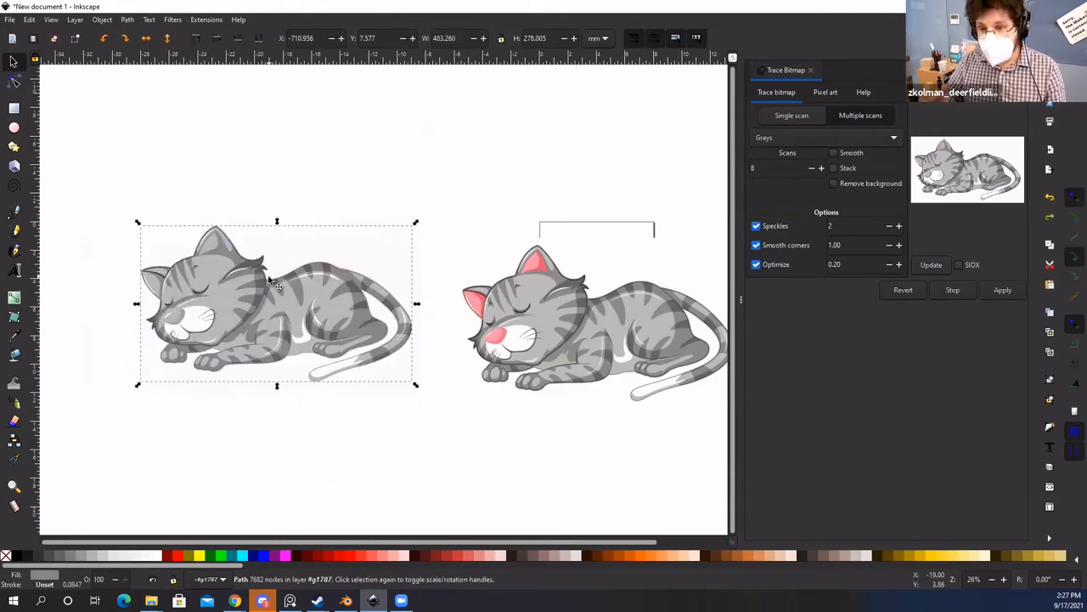
{"action": "scroll", "coordinate": [277, 286], "scroll_direction": "up", "scroll_amount": 1}
{"action": "scroll", "coordinate": [267, 319], "scroll_direction": "left", "scroll_amount": 1}
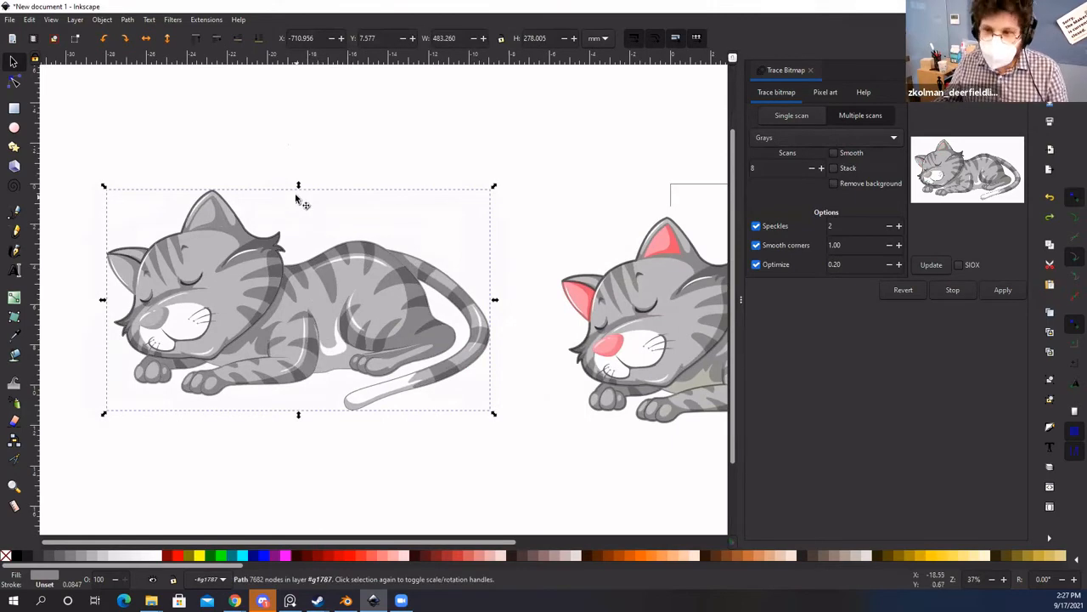
{"action": "key", "text": "Escape"}
{"action": "scroll", "coordinate": [329, 288], "scroll_direction": "up", "scroll_amount": 1}
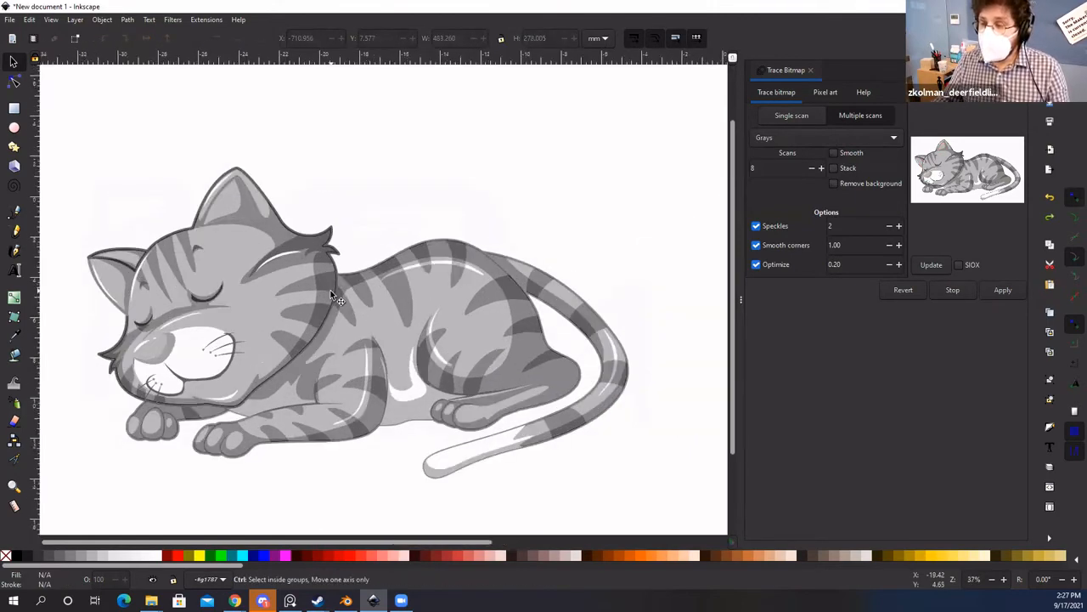
{"action": "scroll", "coordinate": [190, 315], "scroll_direction": "down", "scroll_amount": 1}
{"action": "scroll", "coordinate": [190, 314], "scroll_direction": "right", "scroll_amount": 1}
{"action": "scroll", "coordinate": [260, 276], "scroll_direction": "left", "scroll_amount": 1}
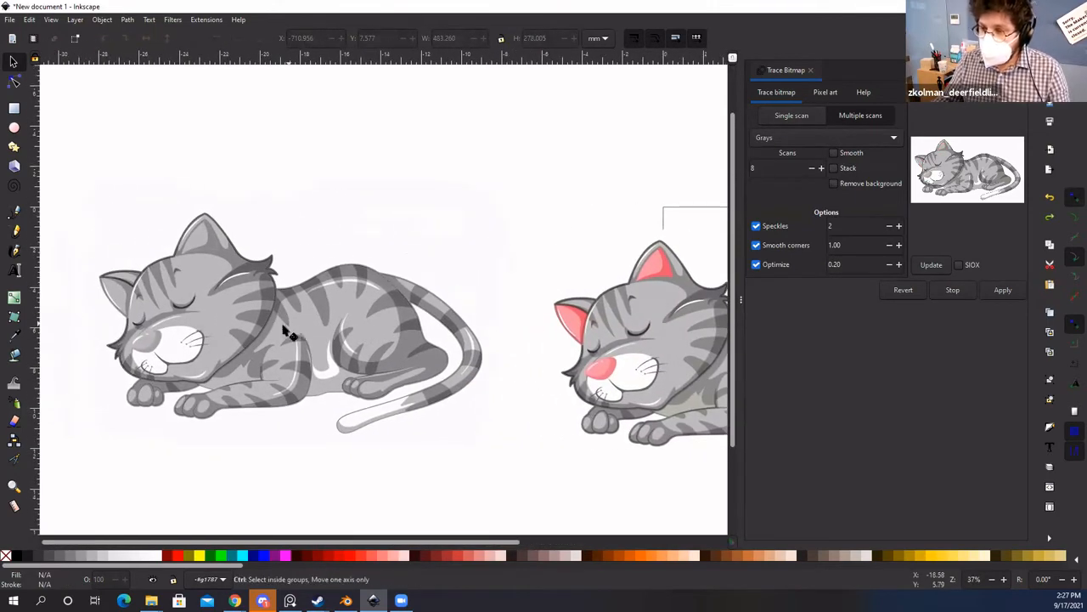
{"action": "scroll", "coordinate": [255, 340], "scroll_direction": "down", "scroll_amount": 1}
{"action": "scroll", "coordinate": [253, 333], "scroll_direction": "up", "scroll_amount": 1}
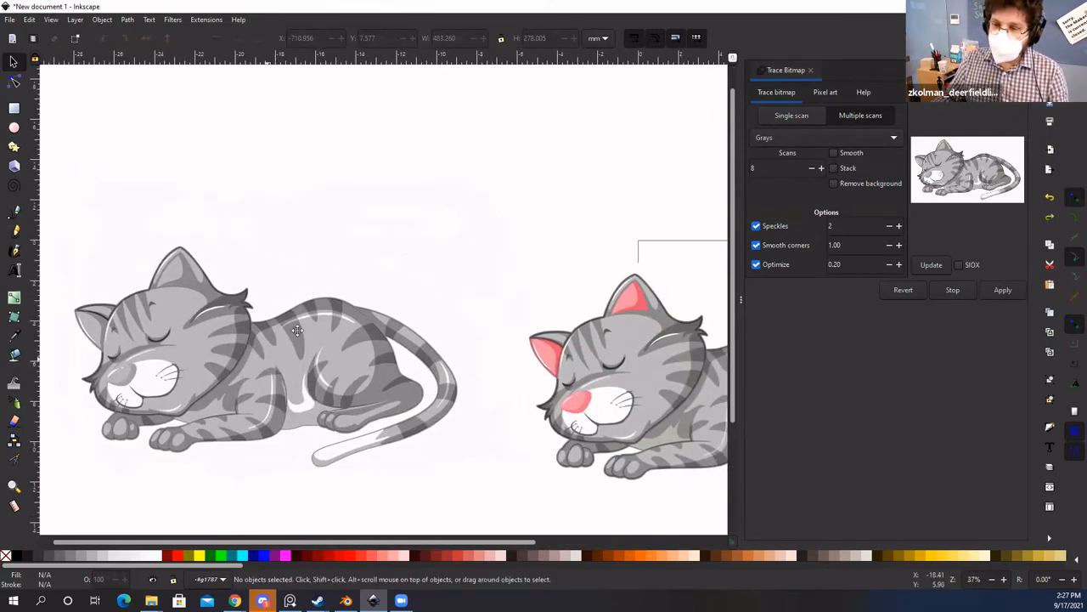
{"action": "scroll", "coordinate": [297, 331], "scroll_direction": "down", "scroll_amount": 1}
{"action": "scroll", "coordinate": [292, 320], "scroll_direction": "left", "scroll_amount": 1}
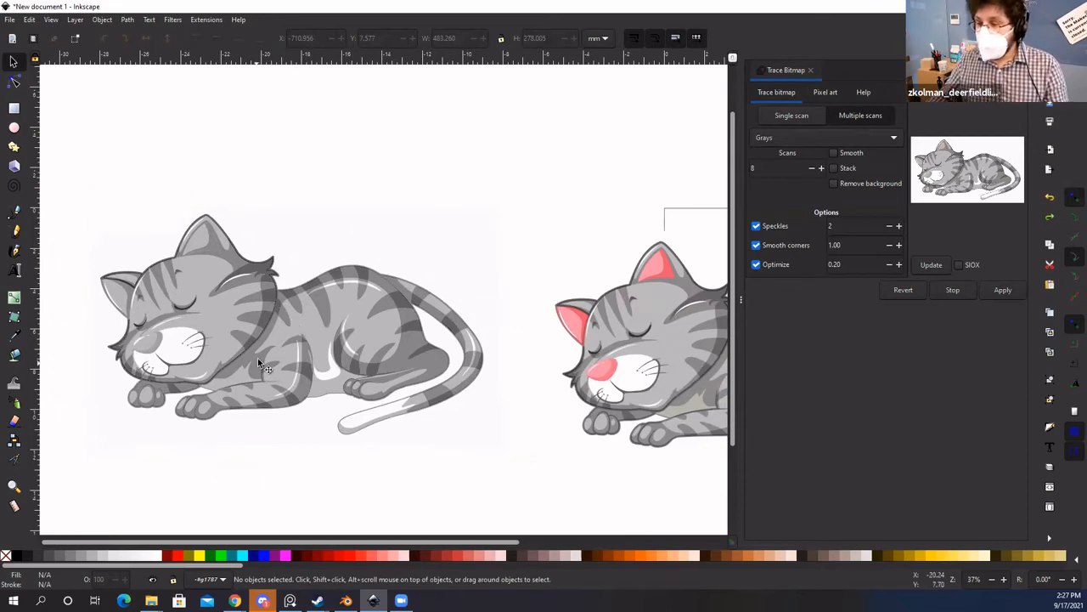
{"action": "scroll", "coordinate": [262, 355], "scroll_direction": "down", "scroll_amount": 1}
{"action": "left_click_drag", "start_coordinate": [654, 303], "coordinate": [484, 292]}
{"action": "left_click_drag", "start_coordinate": [105, 199], "coordinate": [414, 425]}
{"action": "mouse_move", "coordinate": [325, 328]}
{"action": "left_mouse_down"}
{"action": "mouse_move", "coordinate": [309, 277]}
{"action": "mouse_move", "coordinate": [313, 152]}
{"action": "mouse_move", "coordinate": [385, 185]}
{"action": "left_mouse_up"}
{"action": "left_click", "coordinate": [312, 152]}
{"action": "left_click_drag", "start_coordinate": [227, 266], "coordinate": [229, 323]}
{"action": "key", "text": "ctrl+z"}
{"action": "left_click", "coordinate": [151, 204]}
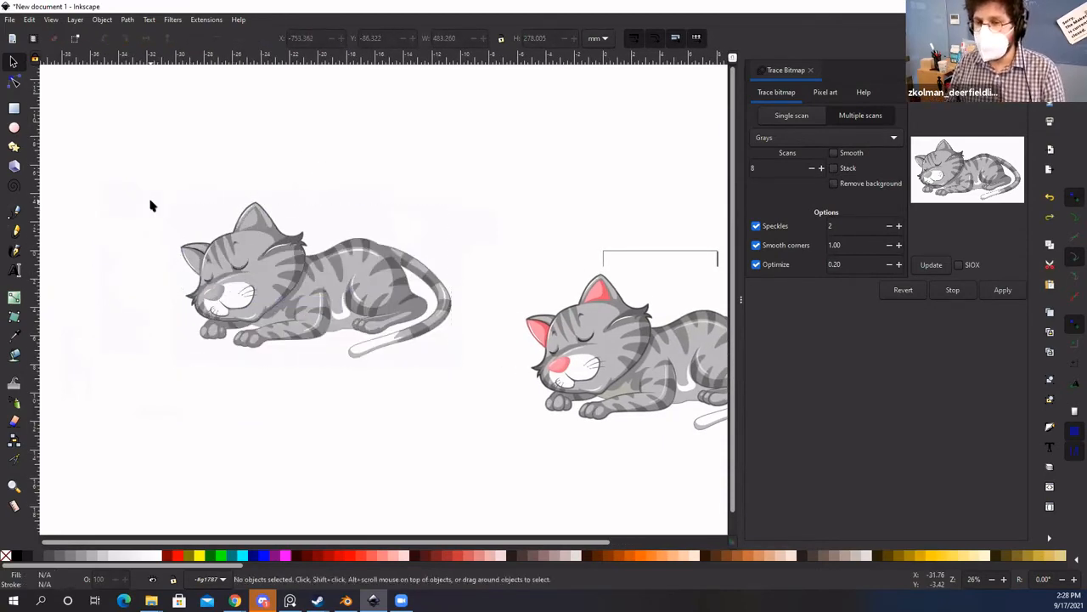
{"action": "scroll", "coordinate": [253, 229], "scroll_direction": "down", "scroll_amount": 2}
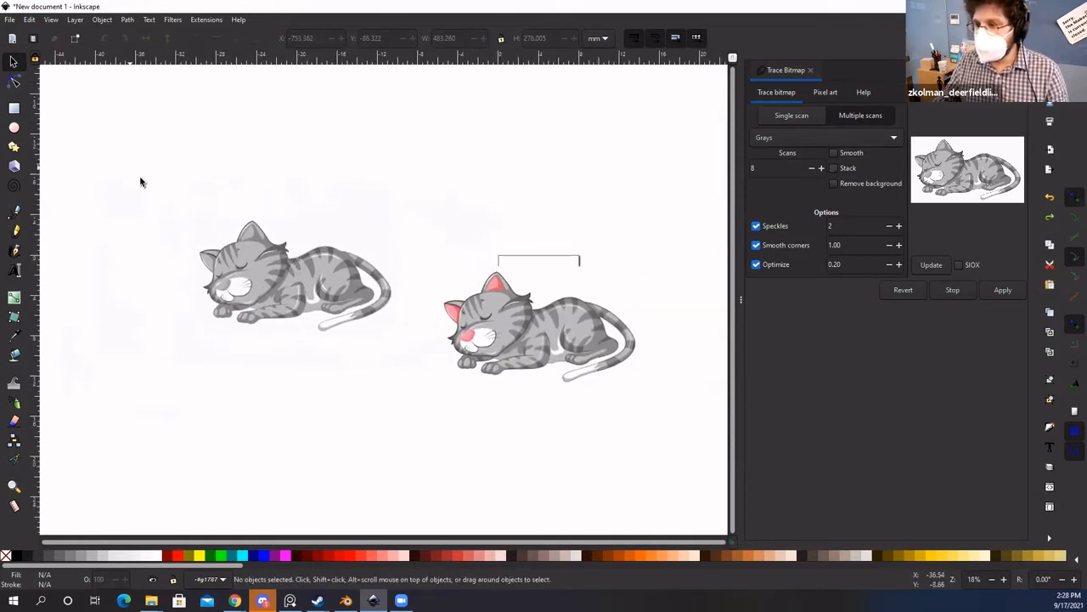
Step: Move the eight-path grayscale trace up and left, and shift the colour cat toward it
{"action": "left_click_drag", "start_coordinate": [141, 182], "coordinate": [395, 399]}
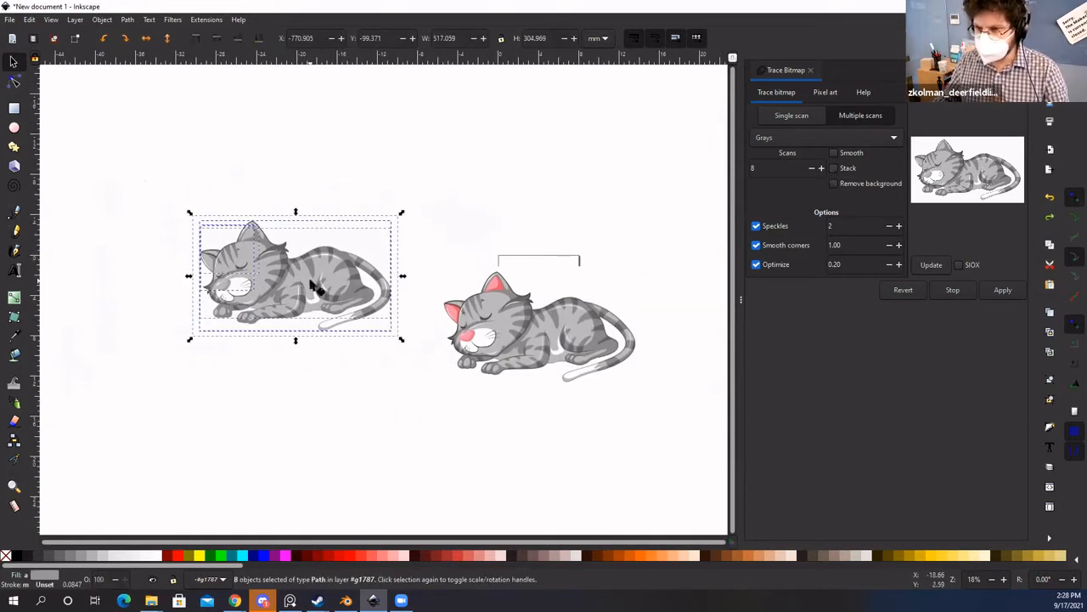
{"action": "mouse_move", "coordinate": [313, 284]}
{"action": "left_mouse_down"}
{"action": "mouse_move", "coordinate": [276, 214]}
{"action": "mouse_move", "coordinate": [182, 194]}
{"action": "left_mouse_up"}
{"action": "key", "text": "space"}
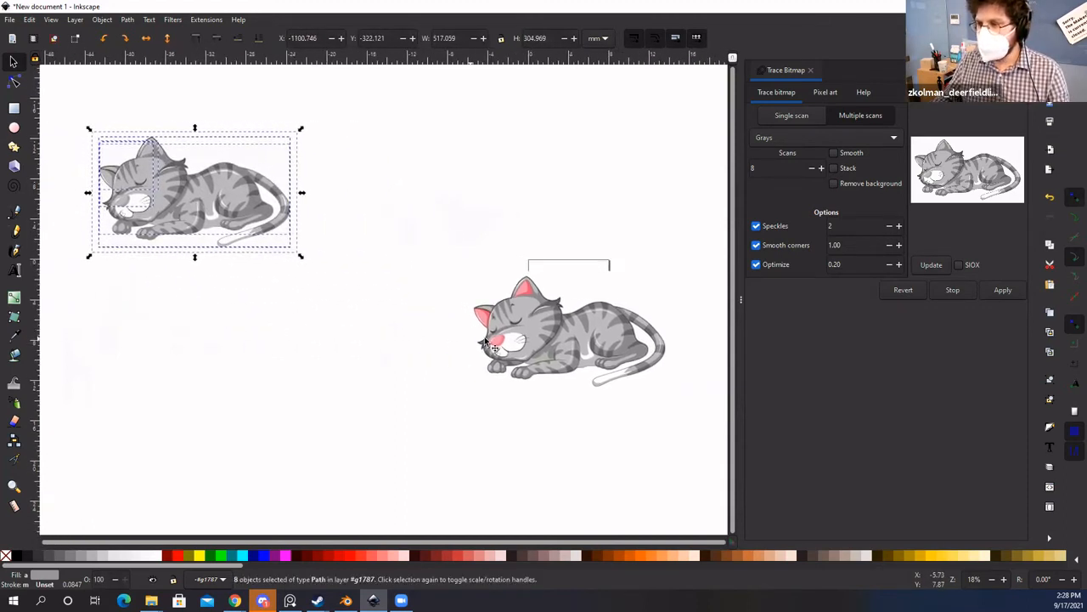
{"action": "left_click_drag", "start_coordinate": [486, 341], "coordinate": [267, 374]}
{"action": "key", "text": "space"}
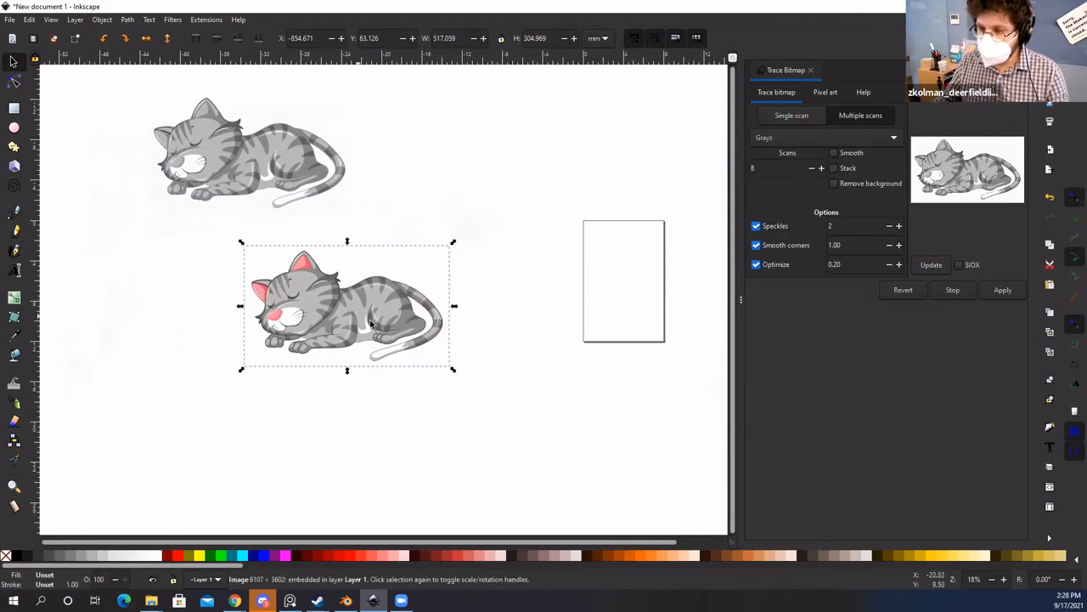
Step: Move the colour cat image down and right, beside the blank page
{"action": "left_click", "coordinate": [507, 318]}
{"action": "left_click", "coordinate": [362, 311]}
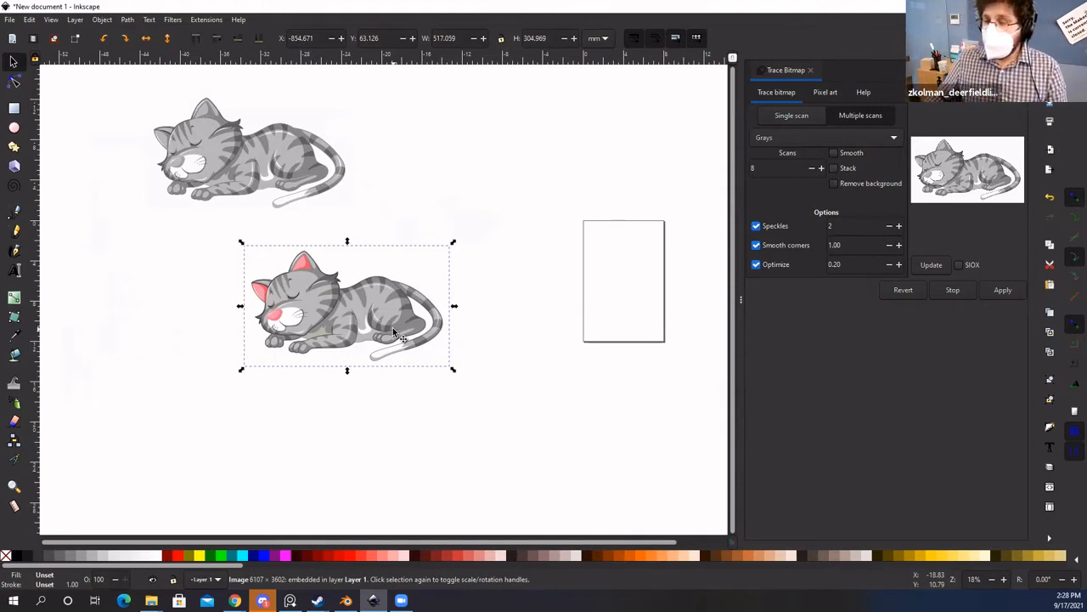
{"action": "left_click", "coordinate": [464, 240]}
{"action": "left_click_drag", "start_coordinate": [390, 320], "coordinate": [475, 338]}
{"action": "key", "text": "space"}
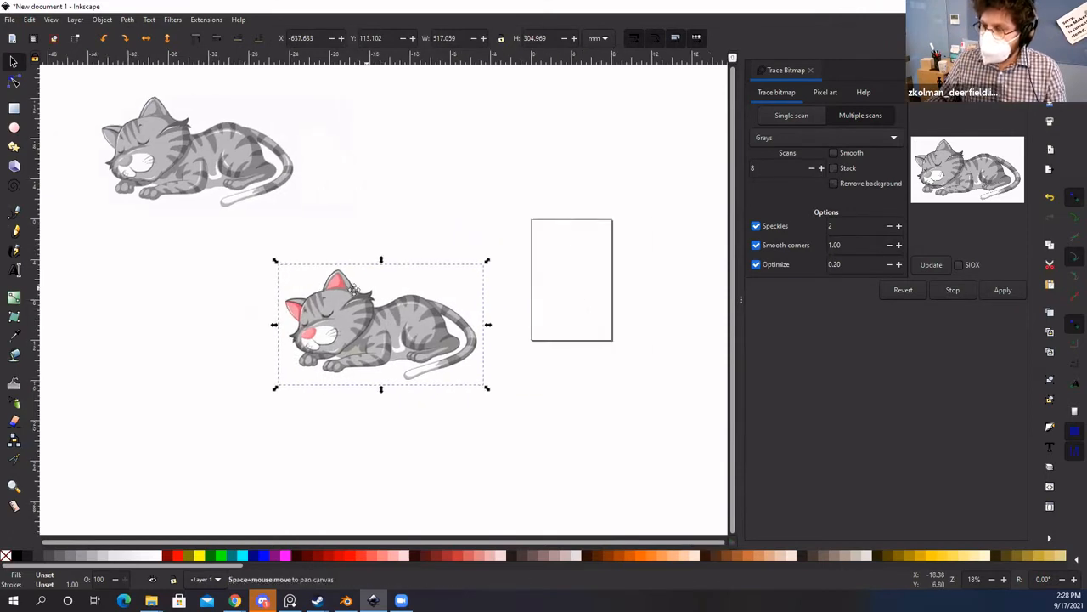
{"action": "left_click_drag", "start_coordinate": [354, 290], "coordinate": [342, 292]}
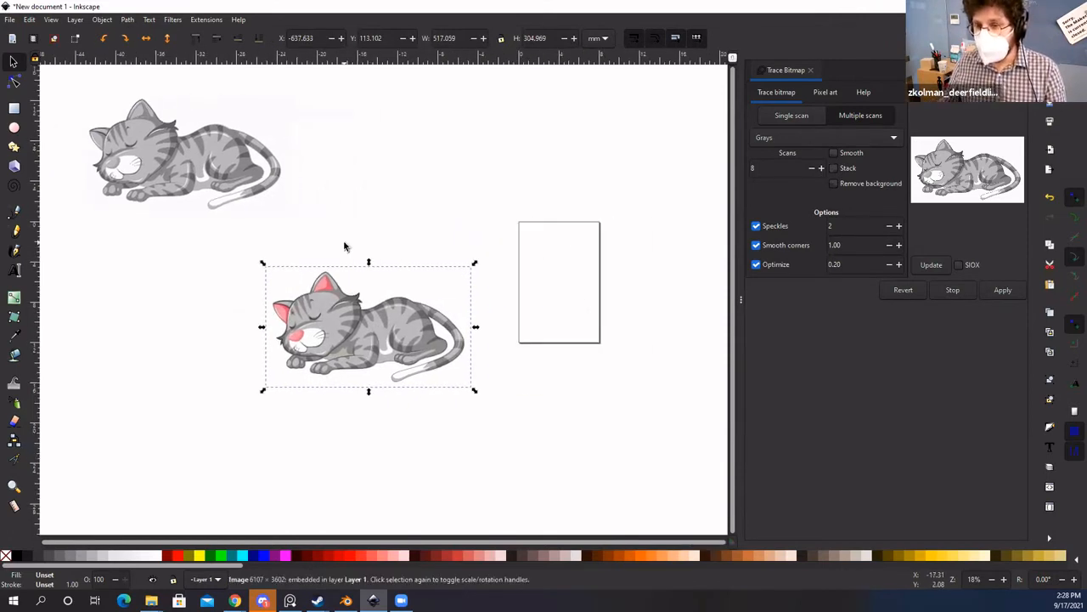
Step: Switch to a single brightness-cutoff scan, delete the thin-line test trace, and reselect the original cat
{"action": "left_click", "coordinate": [783, 116]}
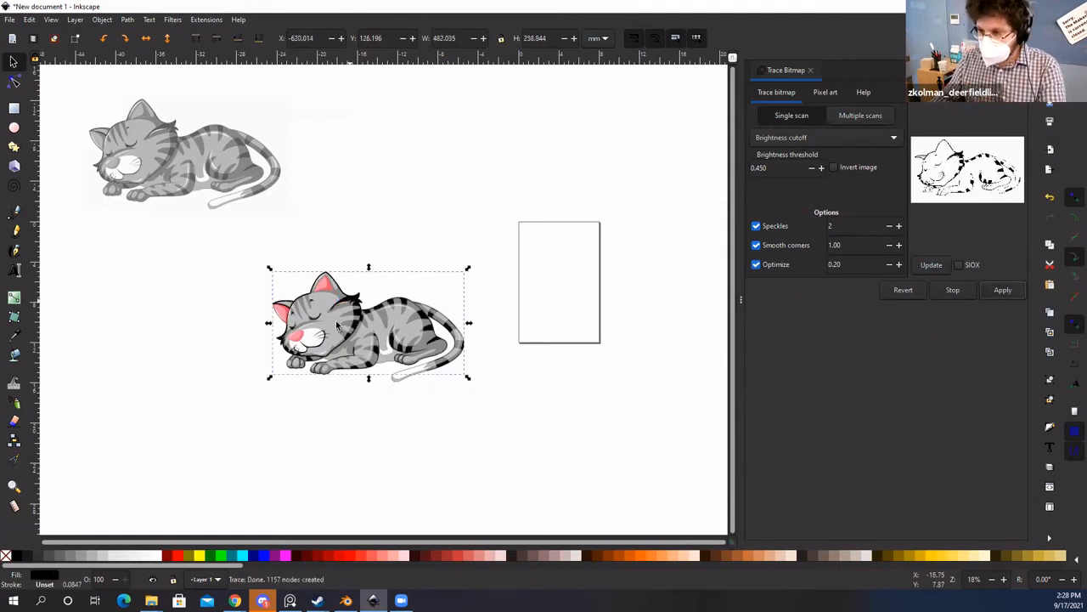
{"action": "mouse_move", "coordinate": [372, 319]}
{"action": "left_mouse_down"}
{"action": "mouse_move", "coordinate": [310, 374]}
{"action": "mouse_move", "coordinate": [168, 423]}
{"action": "mouse_move", "coordinate": [256, 310]}
{"action": "mouse_move", "coordinate": [433, 208]}
{"action": "left_mouse_up"}
{"action": "scroll", "coordinate": [429, 211], "scroll_direction": "up", "scroll_amount": 2}
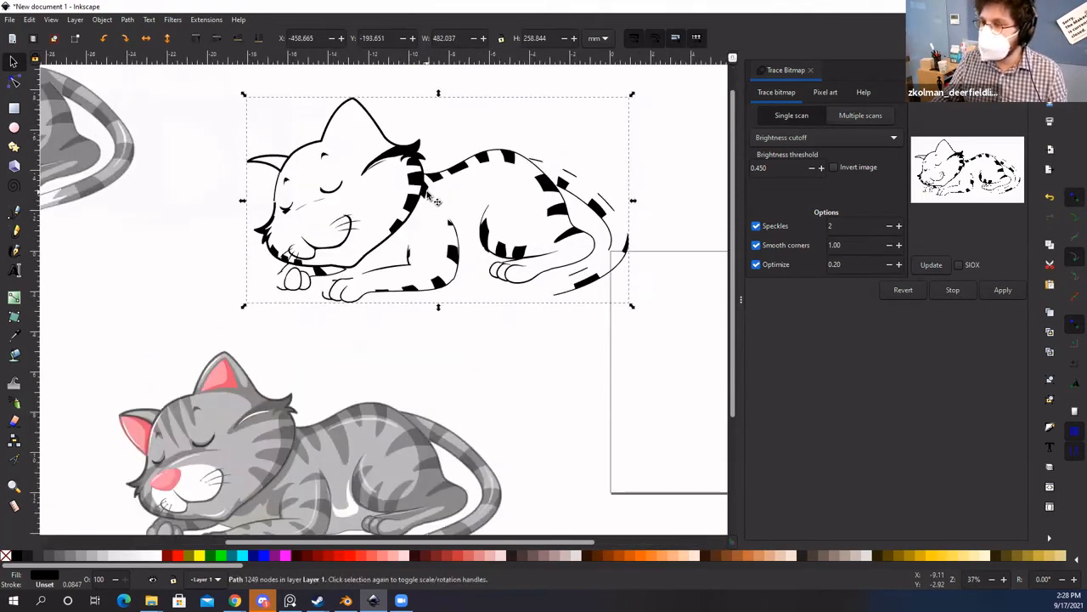
{"action": "key", "text": "Delete"}
{"action": "mouse_move", "coordinate": [332, 442]}
{"action": "left_mouse_down"}
{"action": "mouse_move", "coordinate": [381, 289]}
{"action": "mouse_move", "coordinate": [399, 273]}
{"action": "left_mouse_up"}
{"action": "left_click", "coordinate": [398, 283]}
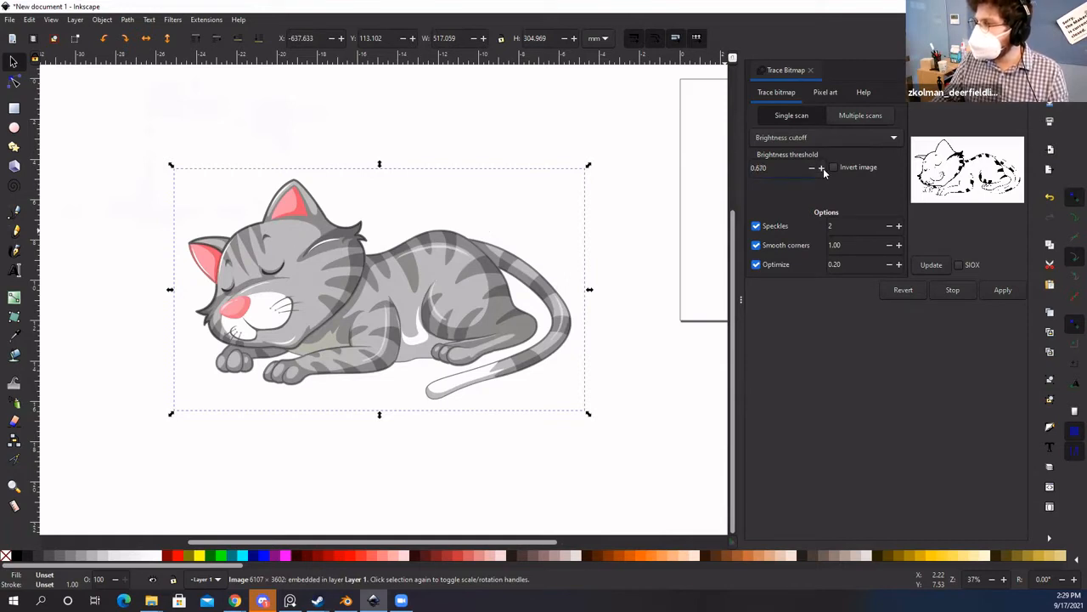
Step: Raise the brightness threshold and preview it, undoing a trial trace and an accidental move
{"action": "left_click", "coordinate": [822, 168]}
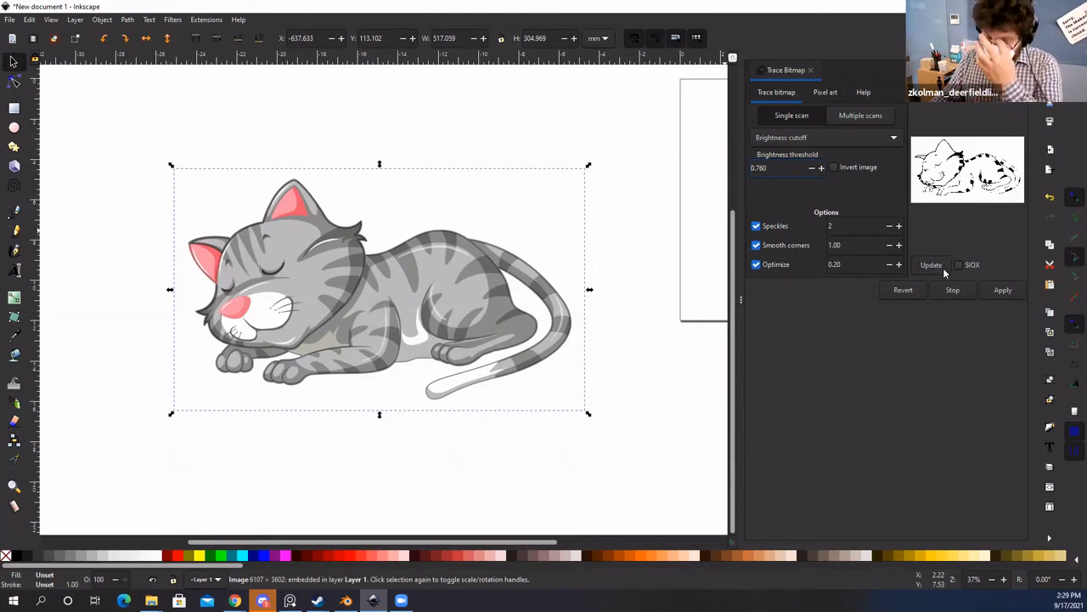
{"action": "left_click", "coordinate": [943, 267]}
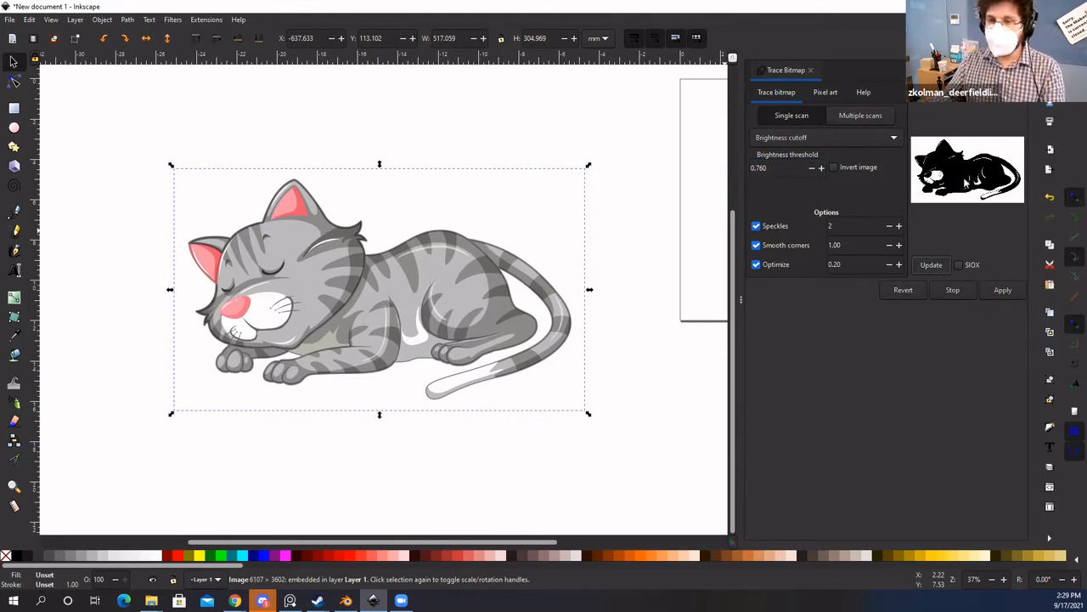
{"action": "left_click", "coordinate": [822, 168]}
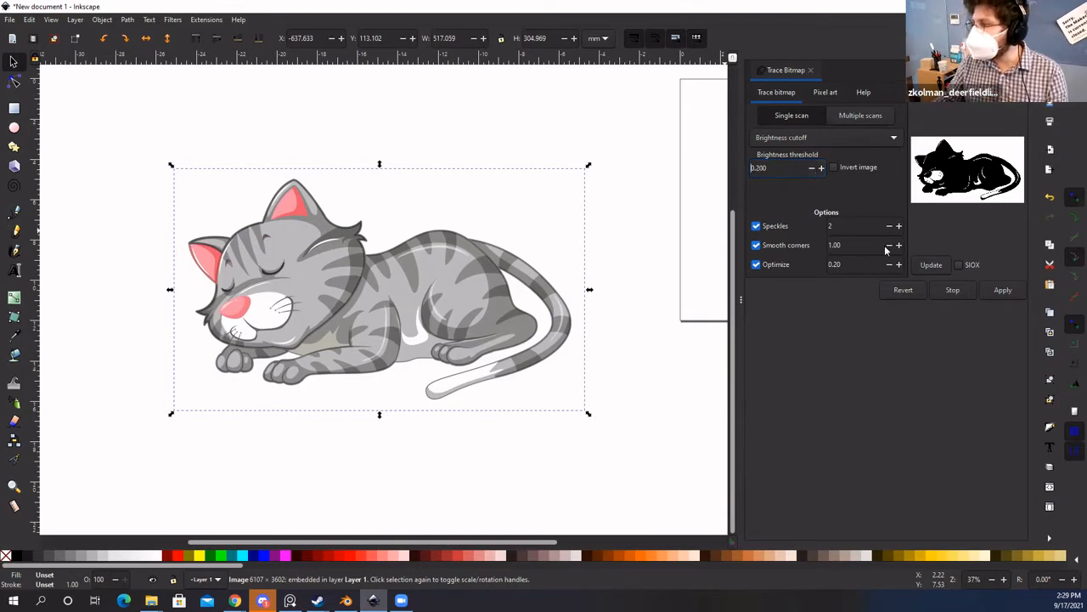
{"action": "left_click", "coordinate": [1003, 291]}
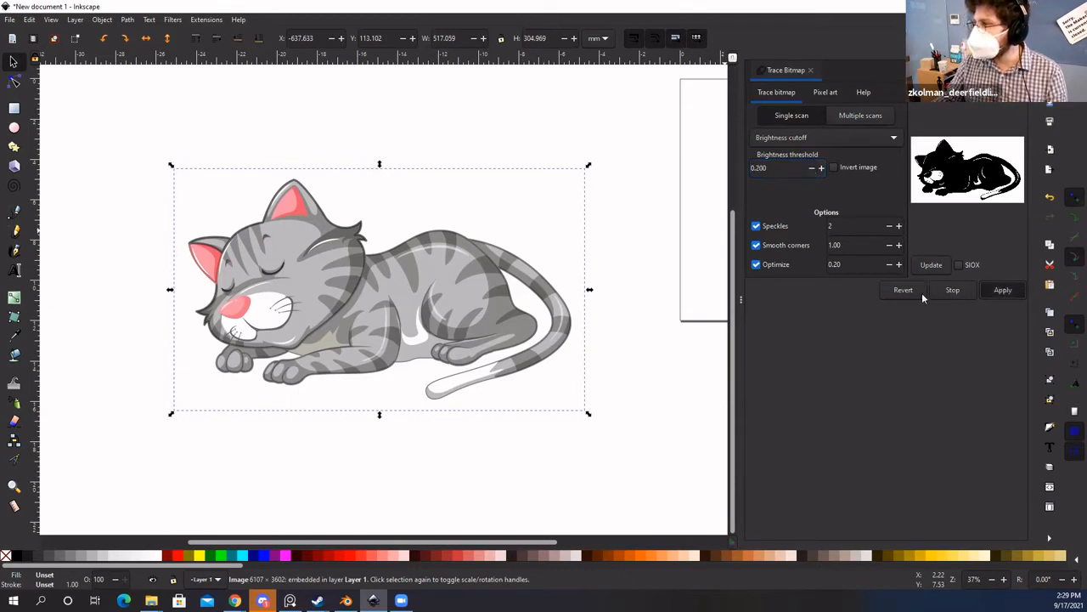
{"action": "left_click_drag", "start_coordinate": [349, 280], "coordinate": [274, 390]}
{"action": "key", "text": "ctrl+z"}
{"action": "mouse_move", "coordinate": [411, 324]}
{"action": "left_mouse_down"}
{"action": "mouse_move", "coordinate": [429, 331]}
{"action": "mouse_move", "coordinate": [411, 326]}
{"action": "left_mouse_up"}
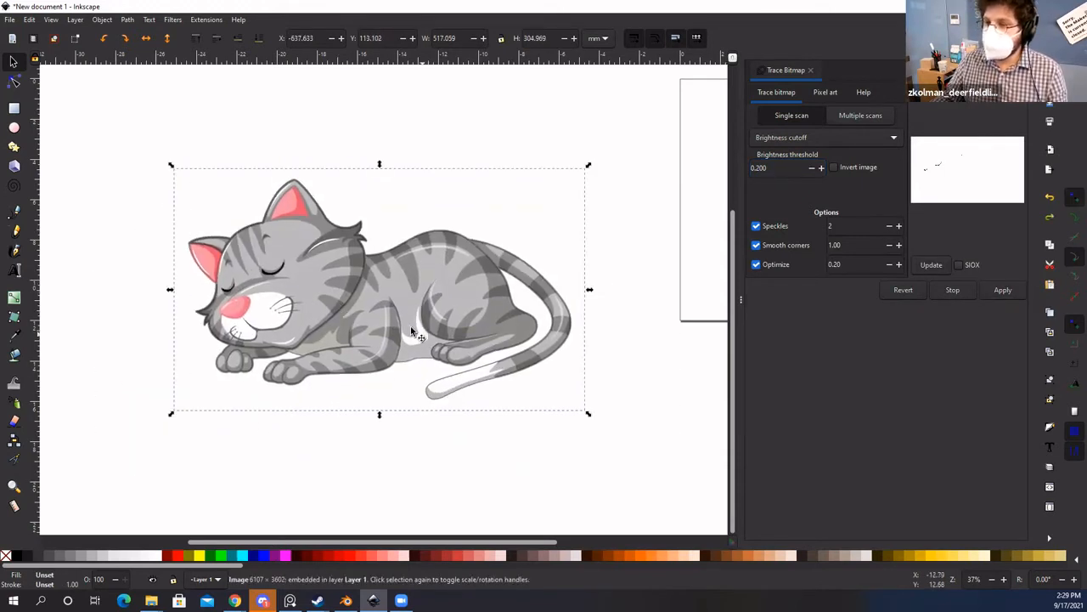
{"action": "key", "text": "ctrl+z"}
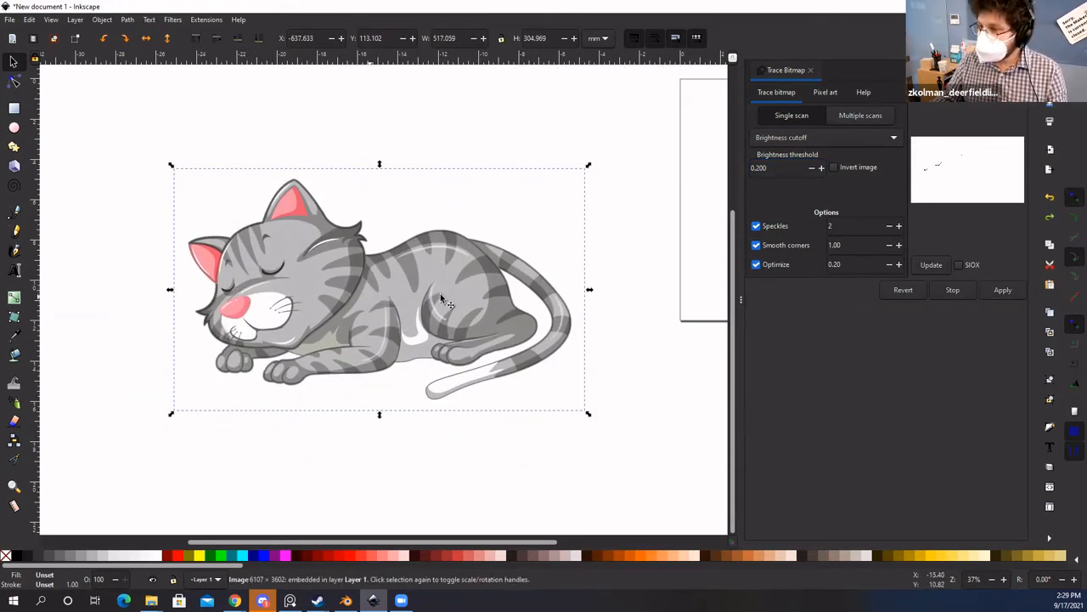
{"action": "left_click", "coordinate": [943, 264]}
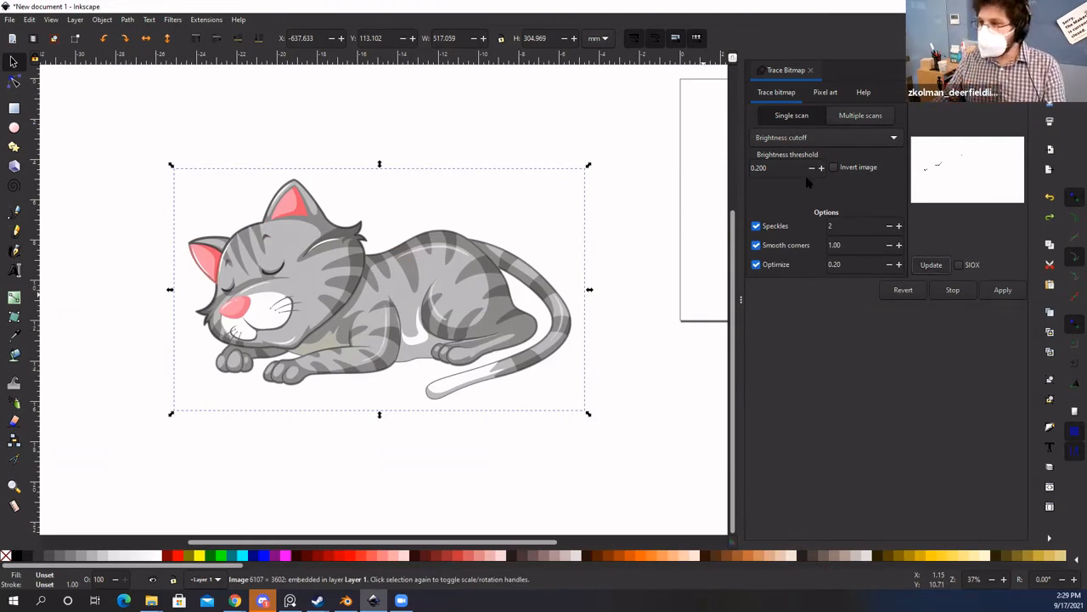
Step: Set the brightness threshold to 0.900, then 0.990, preview the solid silhouette, and trace the cat
{"action": "left_click_drag", "start_coordinate": [771, 166], "coordinate": [665, 176]}
{"action": "type", "text": ".9"}
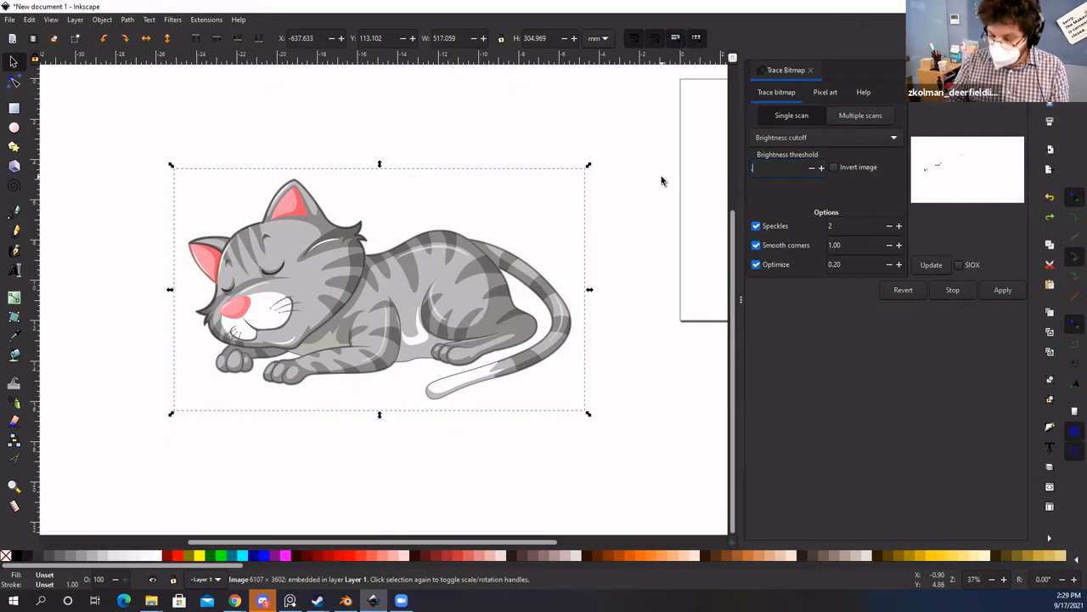
{"action": "key", "text": "Return"}
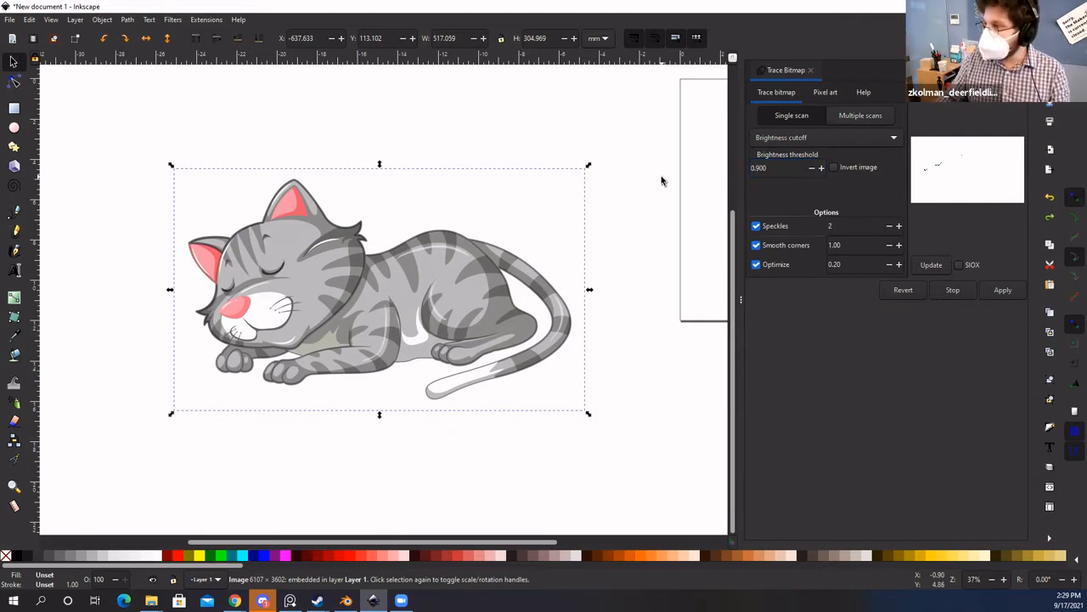
{"action": "left_click", "coordinate": [943, 263]}
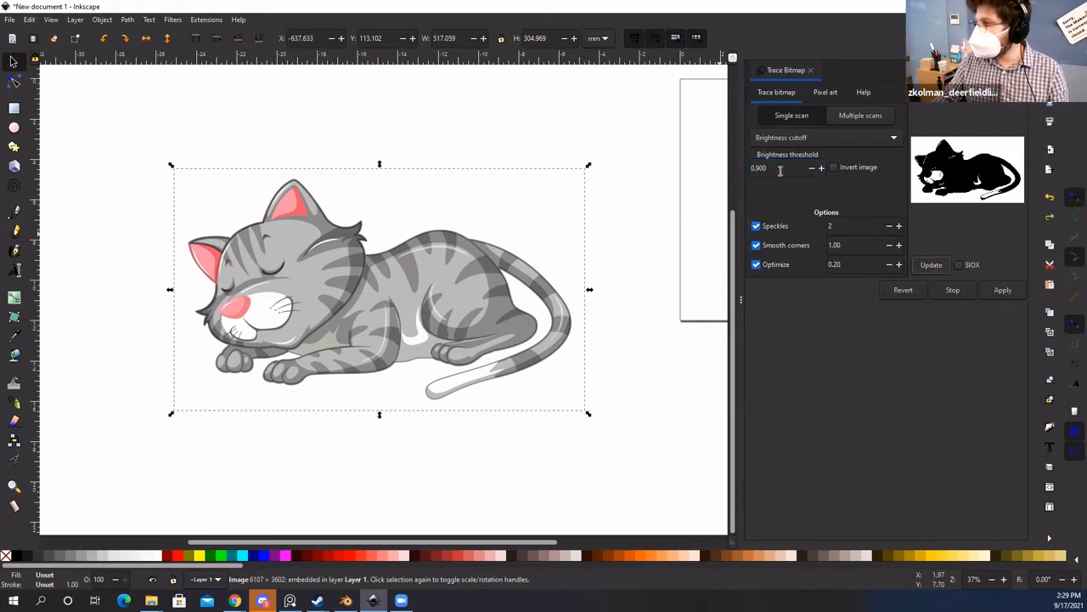
{"action": "left_click_drag", "start_coordinate": [780, 169], "coordinate": [756, 176]}
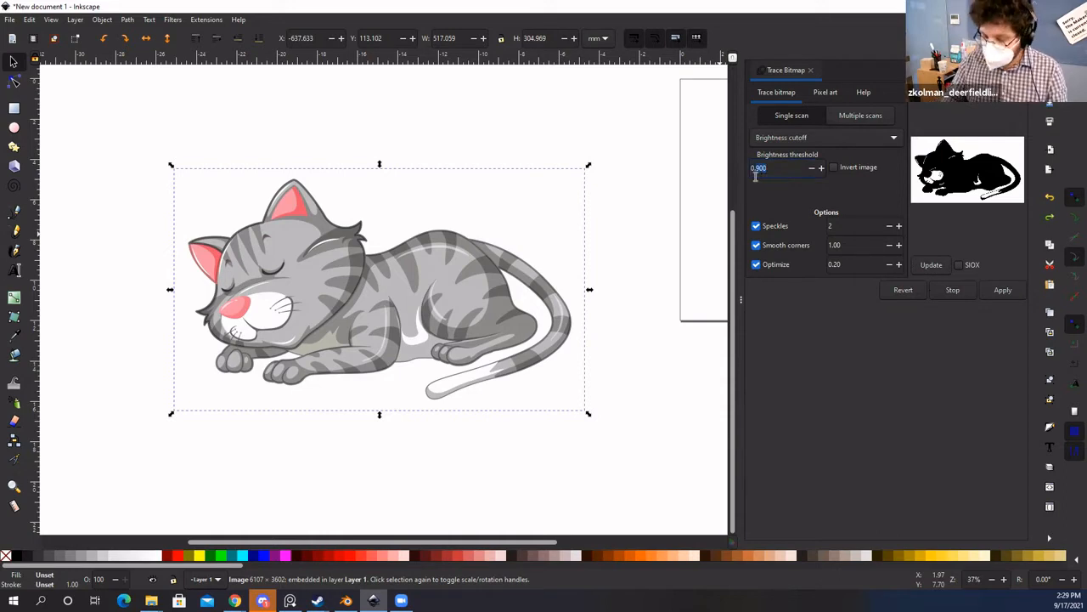
{"action": "type", "text": "0.9"}
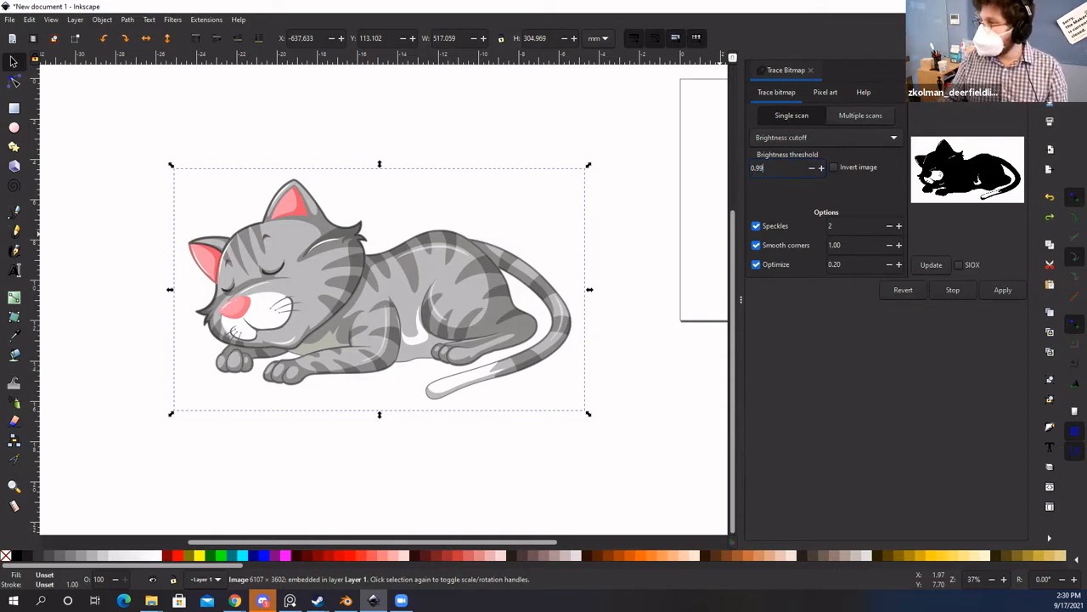
{"action": "type", "text": "9"}
{"action": "key", "text": "Return"}
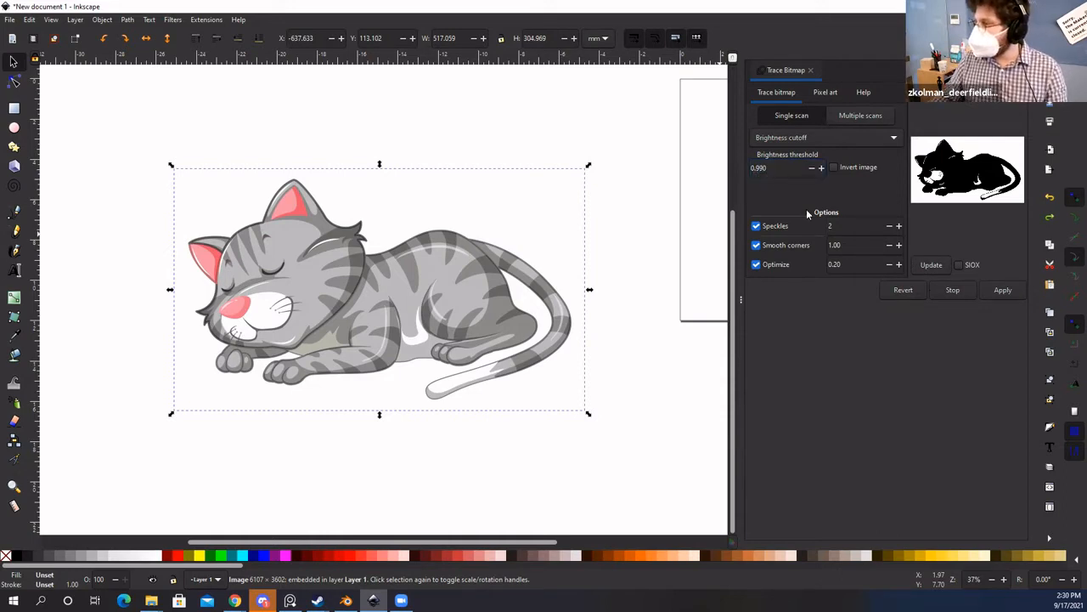
{"action": "left_click", "coordinate": [930, 264]}
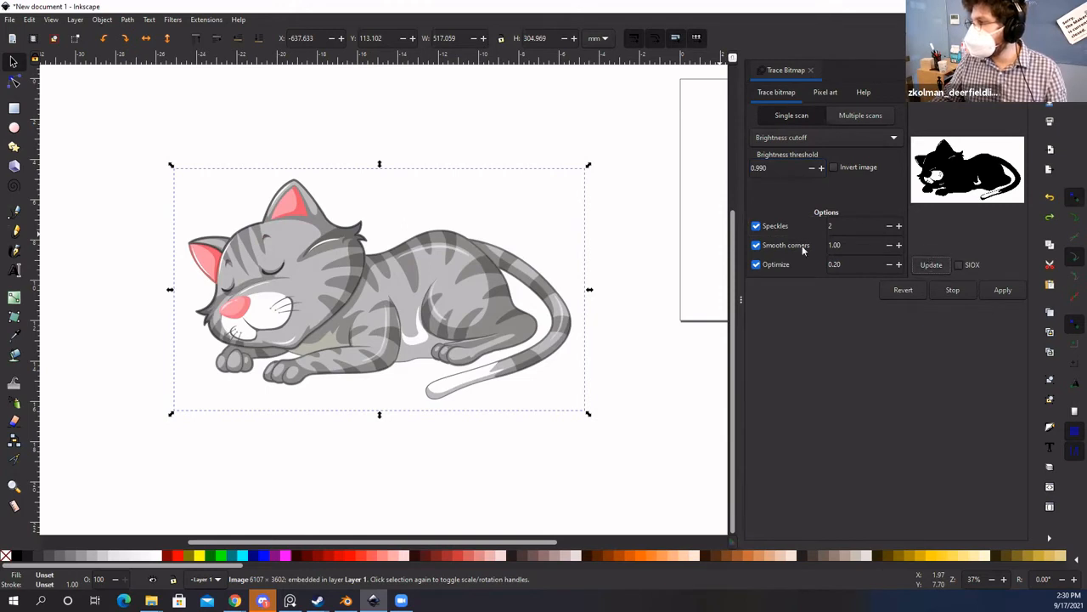
{"action": "left_click_drag", "start_coordinate": [450, 267], "coordinate": [480, 276]}
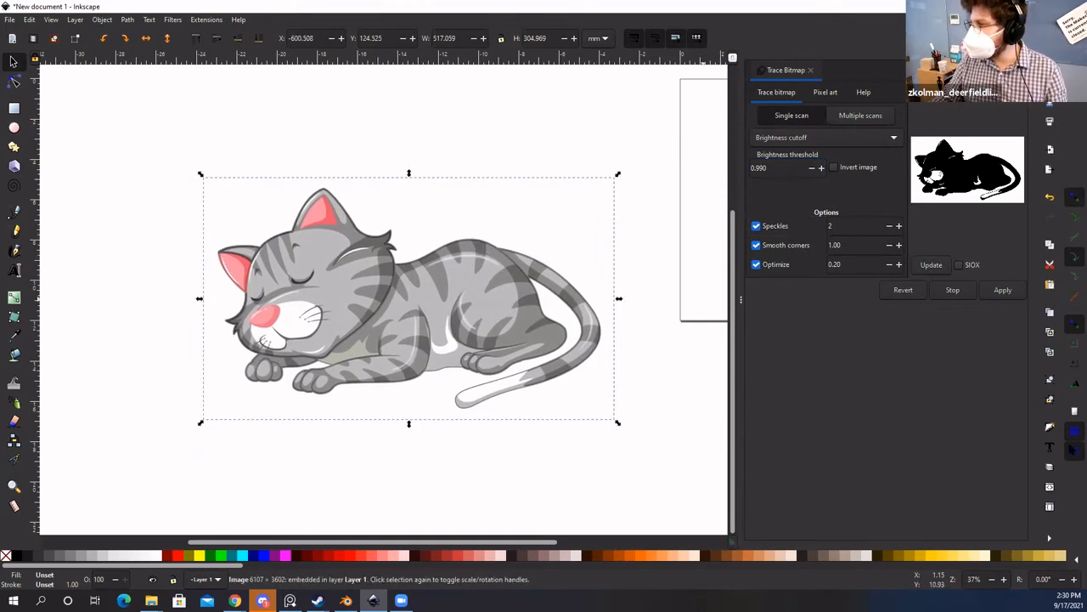
{"action": "left_click", "coordinate": [1002, 291]}
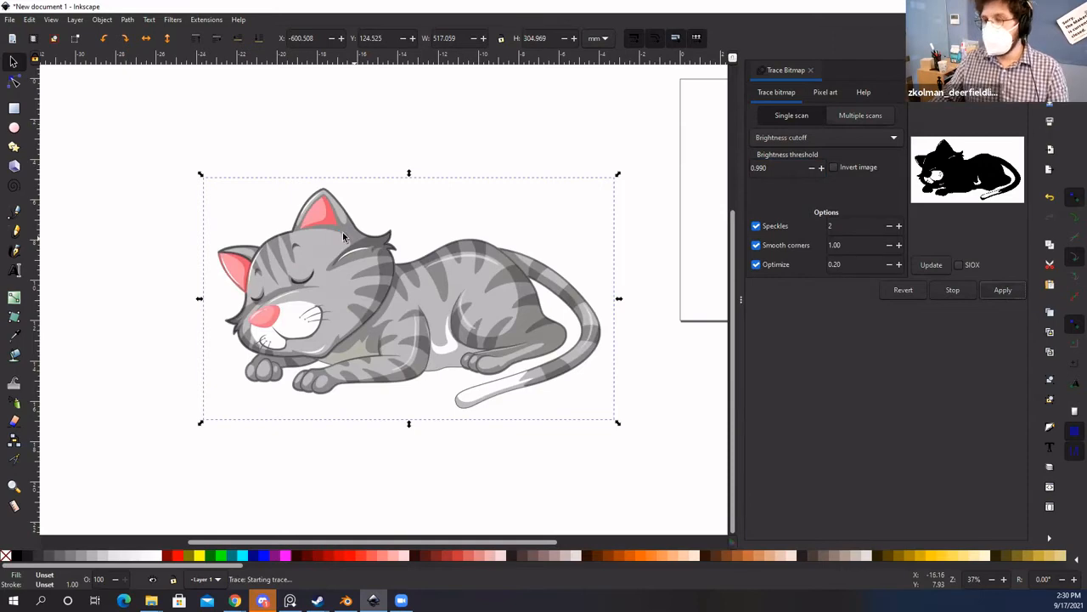
{"action": "left_click_drag", "start_coordinate": [343, 336], "coordinate": [188, 455]}
{"action": "key", "text": "space"}
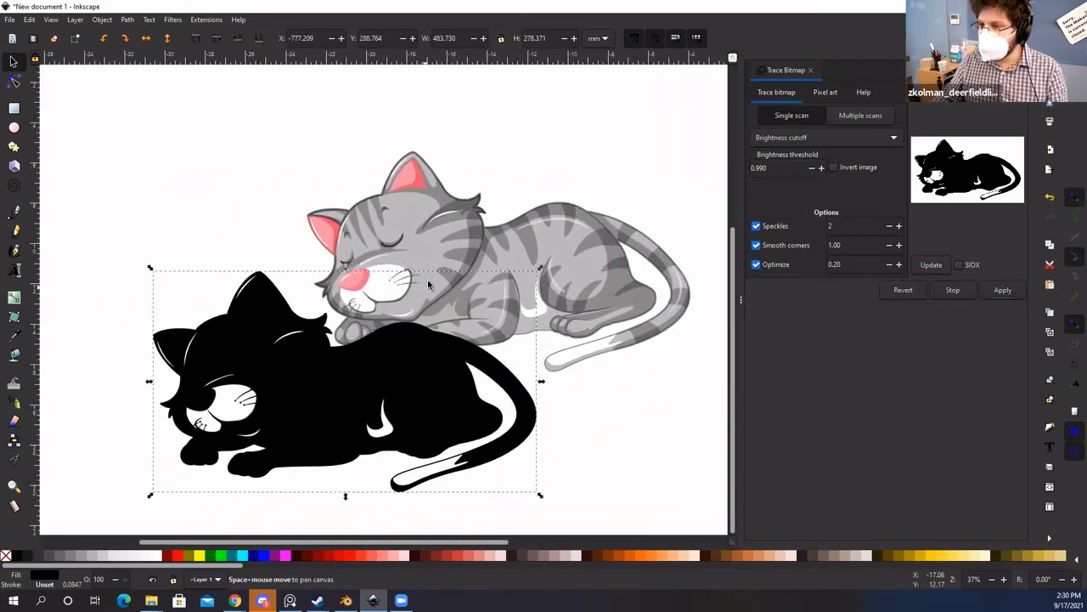
{"action": "left_click_drag", "start_coordinate": [428, 284], "coordinate": [539, 146]}
{"action": "key", "text": "space"}
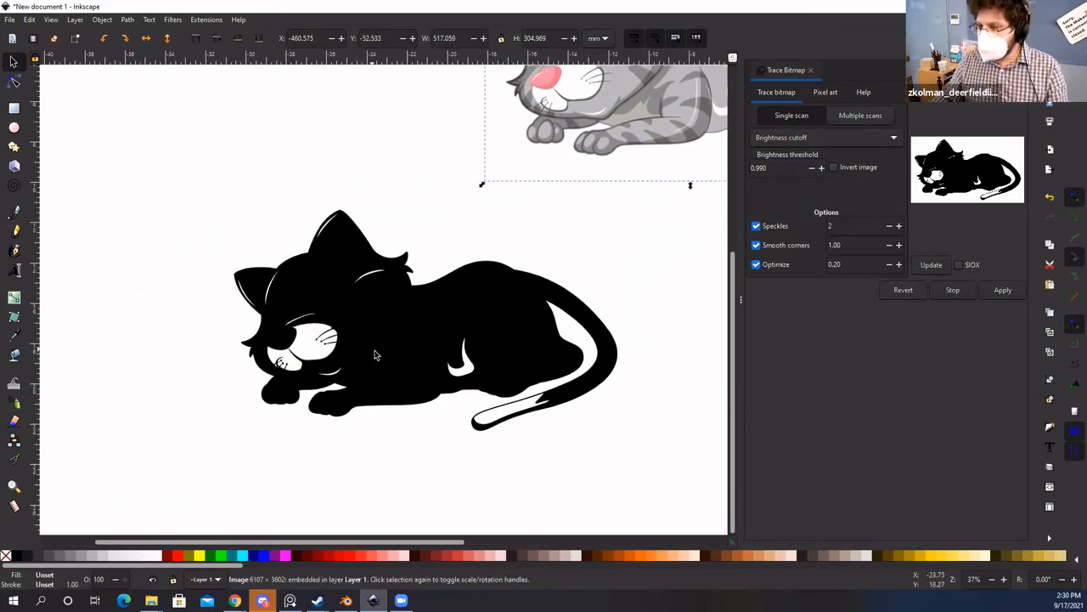
{"action": "left_click", "coordinate": [375, 355]}
{"action": "key", "text": "space"}
{"action": "key", "text": "space"}
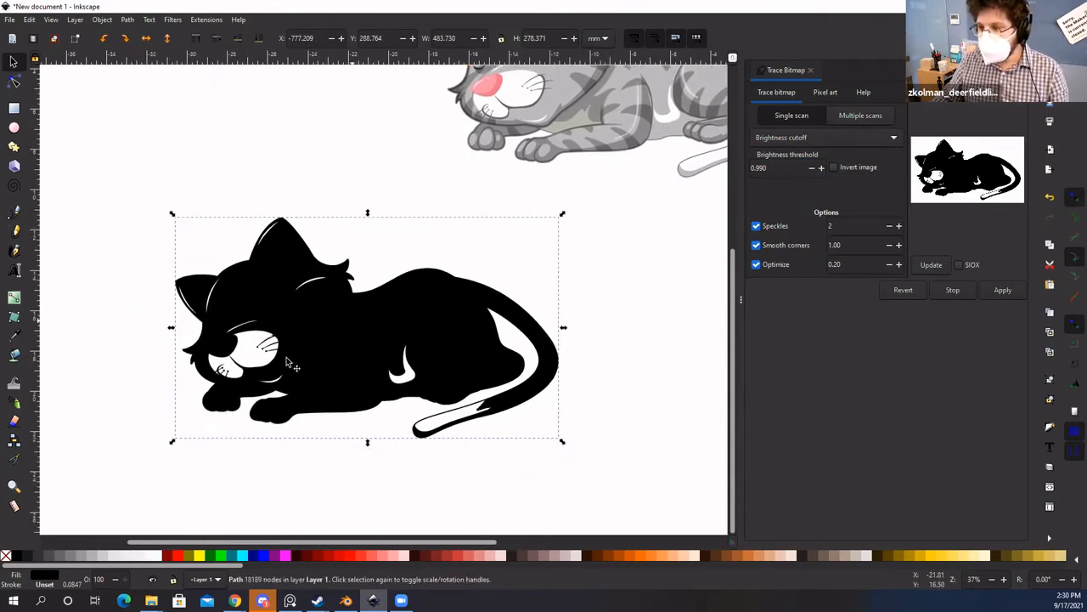
{"action": "mouse_move", "coordinate": [288, 363]}
{"action": "left_mouse_down"}
{"action": "mouse_move", "coordinate": [313, 328]}
{"action": "mouse_move", "coordinate": [305, 357]}
{"action": "left_mouse_up"}
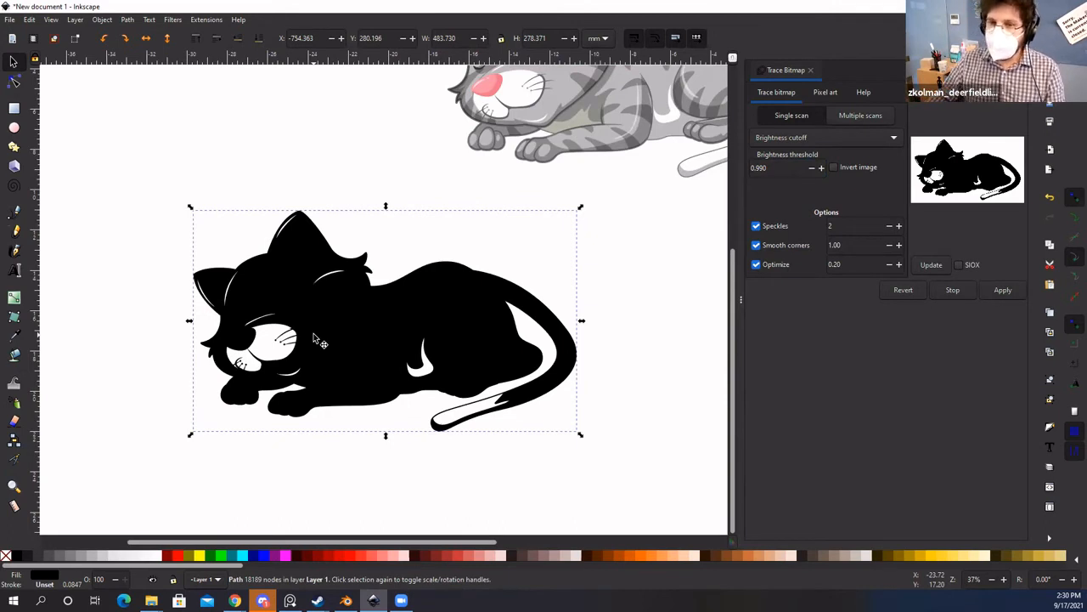
{"action": "left_click", "coordinate": [348, 179]}
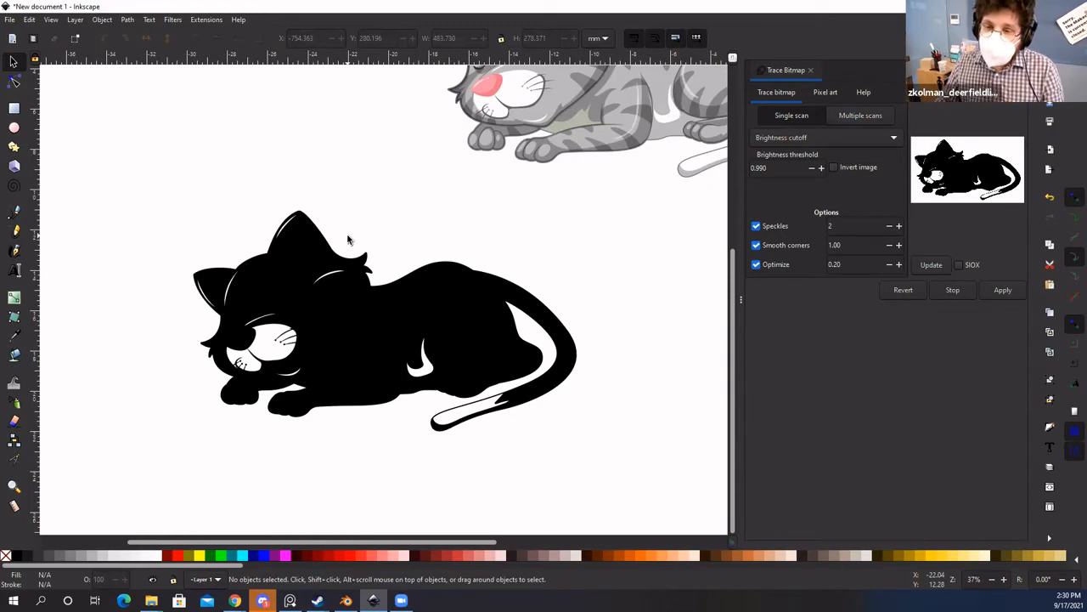
{"action": "key", "text": "space"}
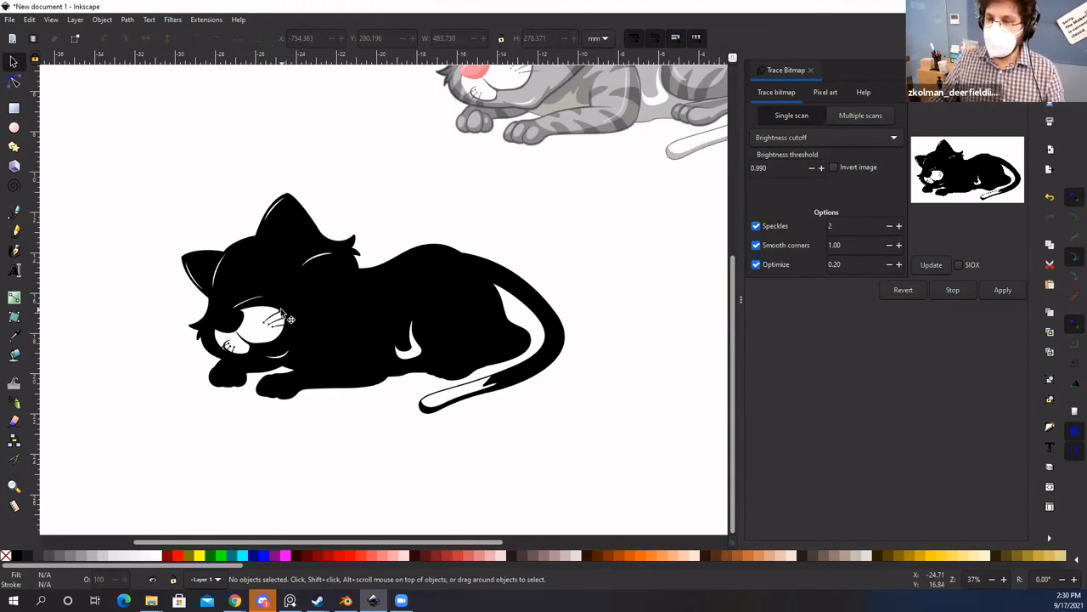
{"action": "left_click_drag", "start_coordinate": [354, 302], "coordinate": [396, 294]}
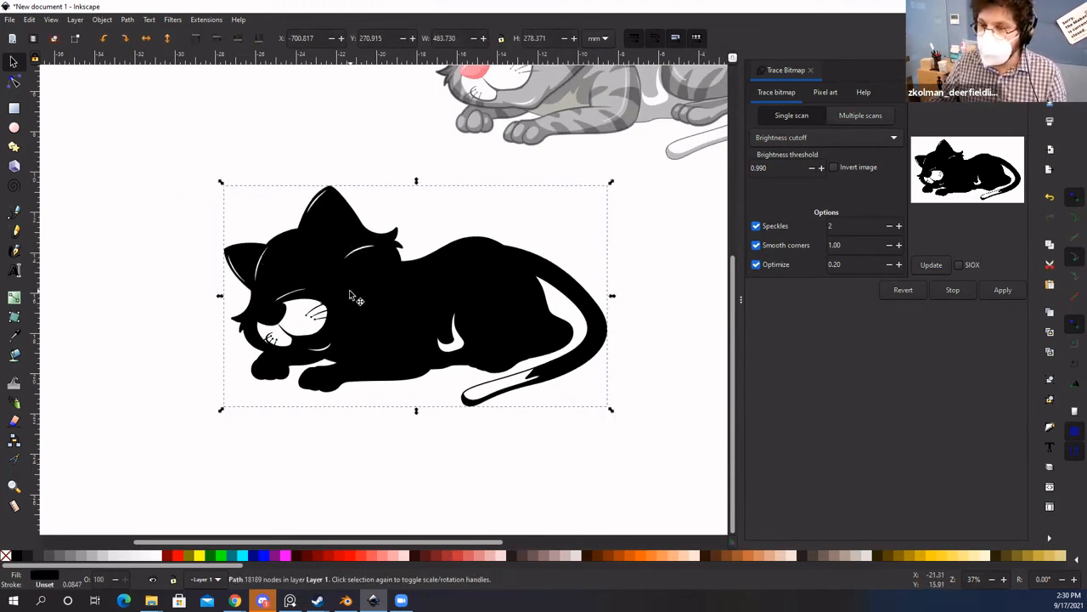
{"action": "scroll", "coordinate": [350, 282], "scroll_direction": "up", "scroll_amount": 1}
{"action": "scroll", "coordinate": [350, 280], "scroll_direction": "up", "scroll_amount": 2}
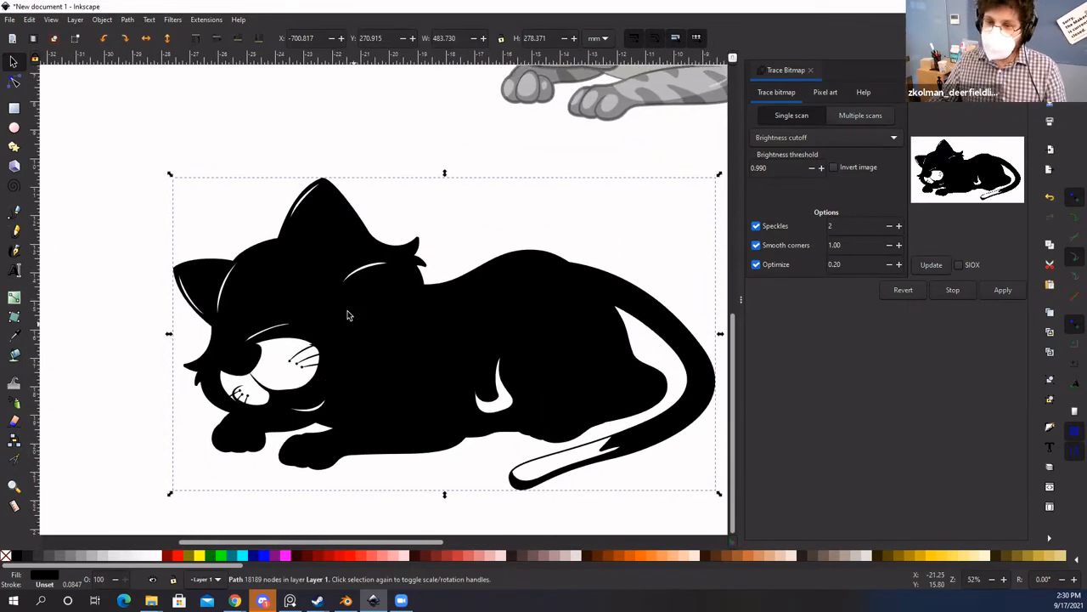
{"action": "double_click", "coordinate": [344, 299]}
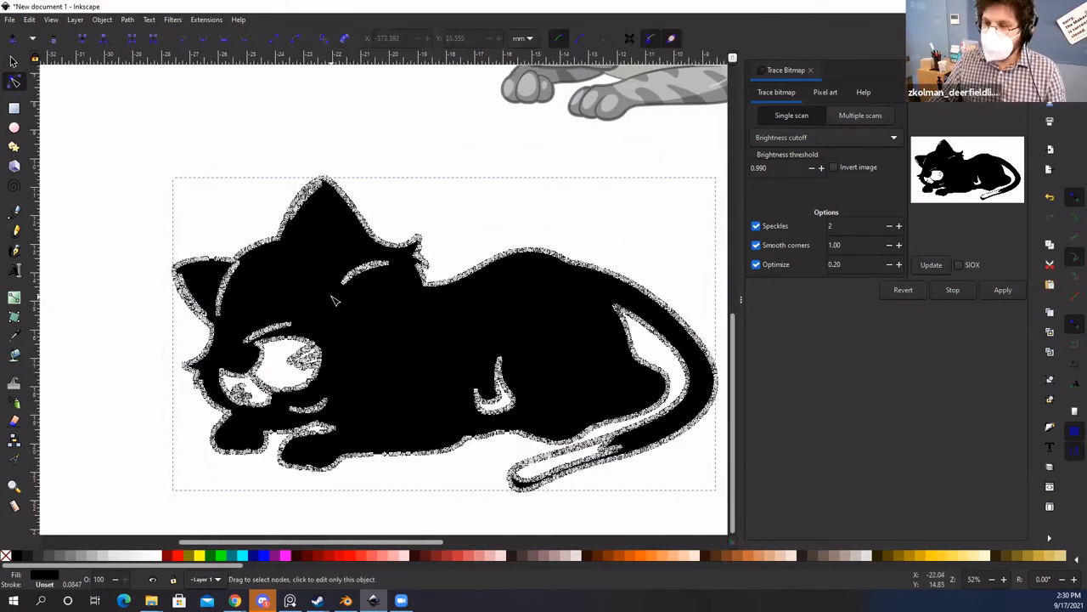
{"action": "left_click_drag", "start_coordinate": [331, 297], "coordinate": [397, 253]}
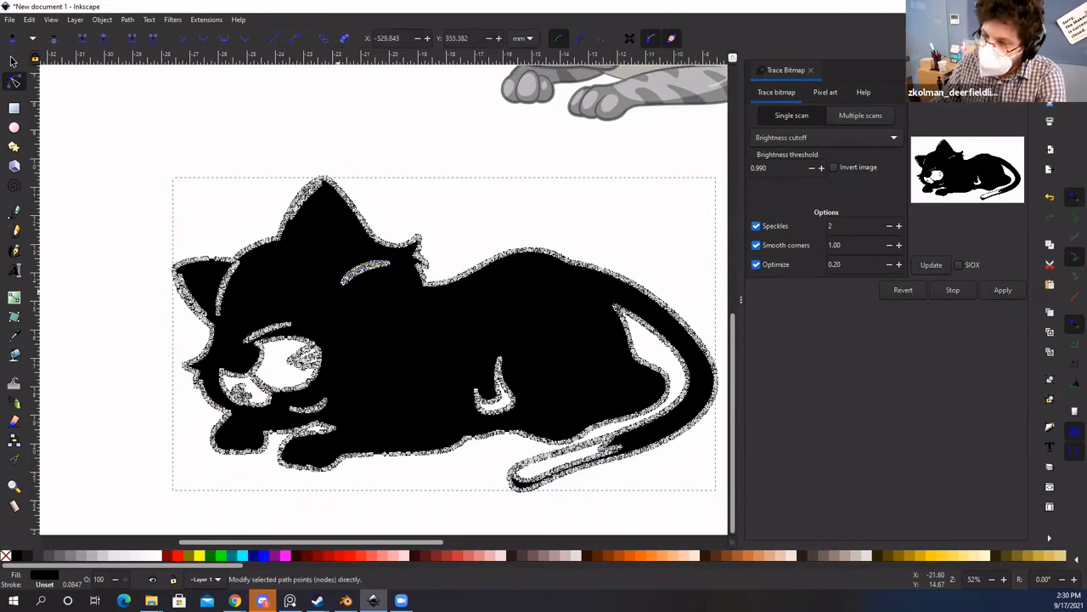
{"action": "key", "text": "Delete"}
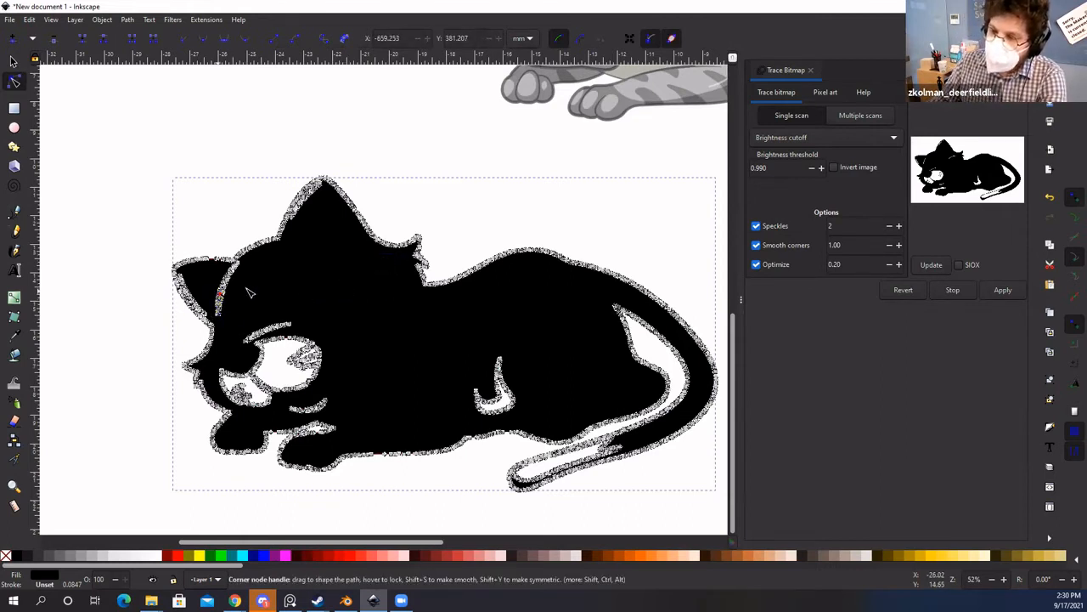
{"action": "left_click_drag", "start_coordinate": [248, 289], "coordinate": [224, 280]}
{"action": "key", "text": "Delete"}
{"action": "key", "text": "Delete"}
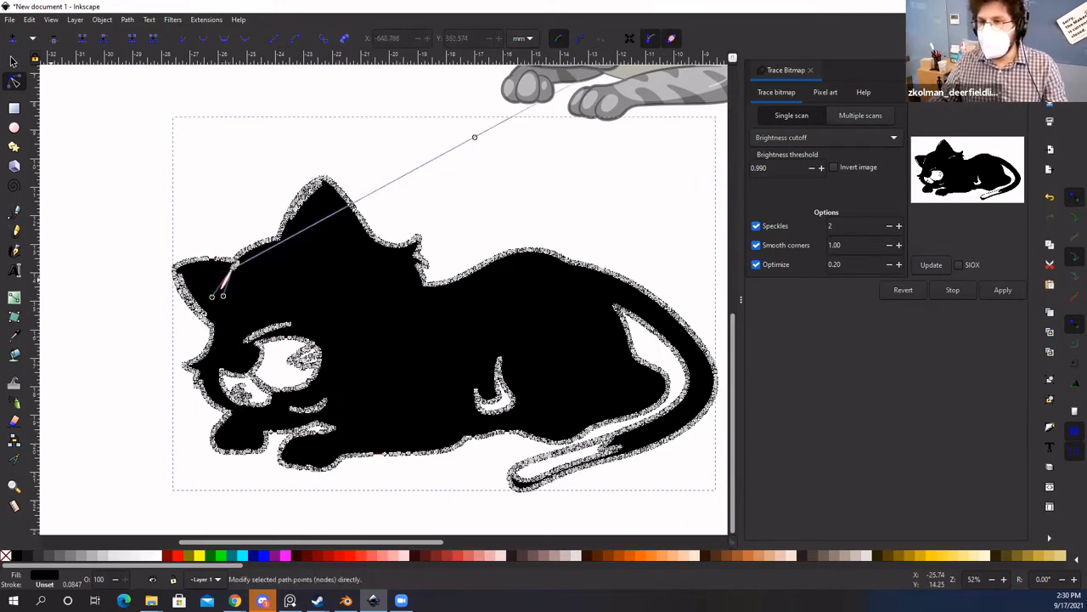
{"action": "left_click", "coordinate": [14, 61]}
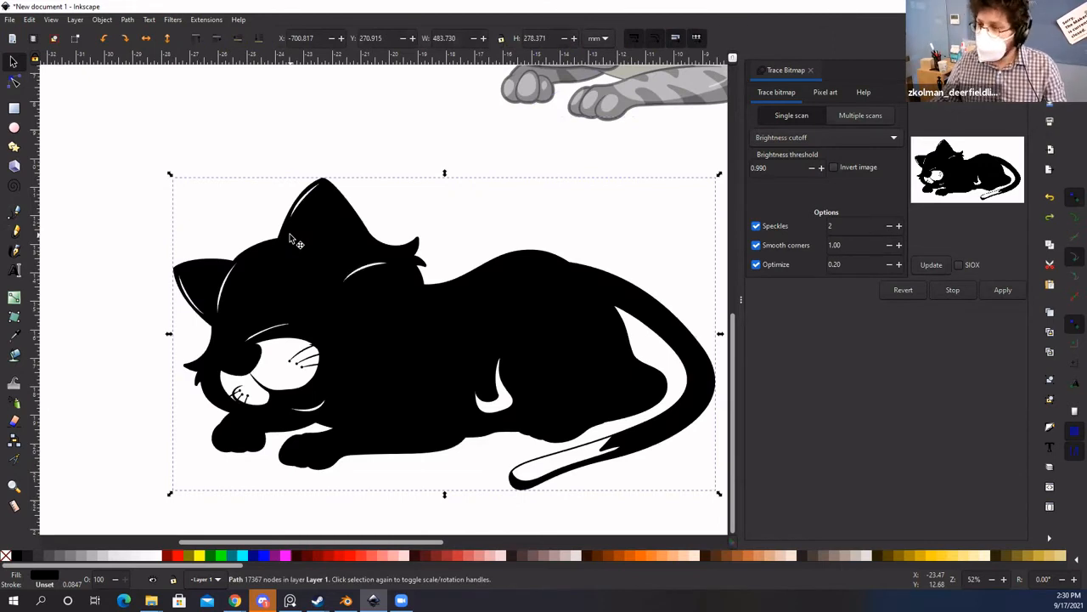
{"action": "left_click", "coordinate": [387, 151]}
{"action": "scroll", "coordinate": [357, 221], "scroll_direction": "down", "scroll_amount": 1}
{"action": "left_click", "coordinate": [357, 229]}
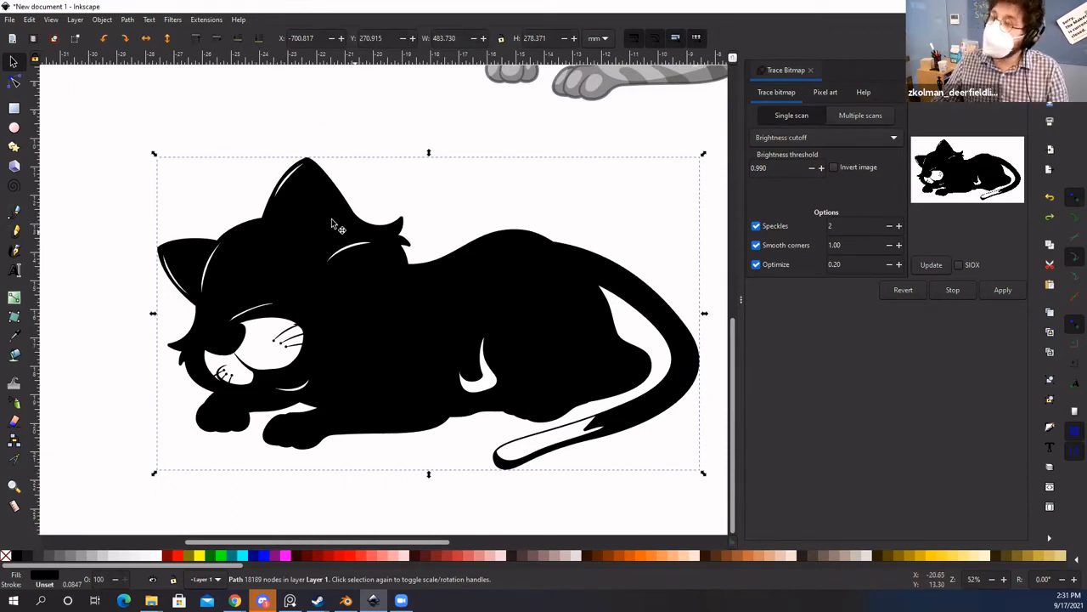
Step: Break the traced cat apart into separate pieces with Path > Break Apart, then deselect
{"action": "left_click", "coordinate": [127, 20]}
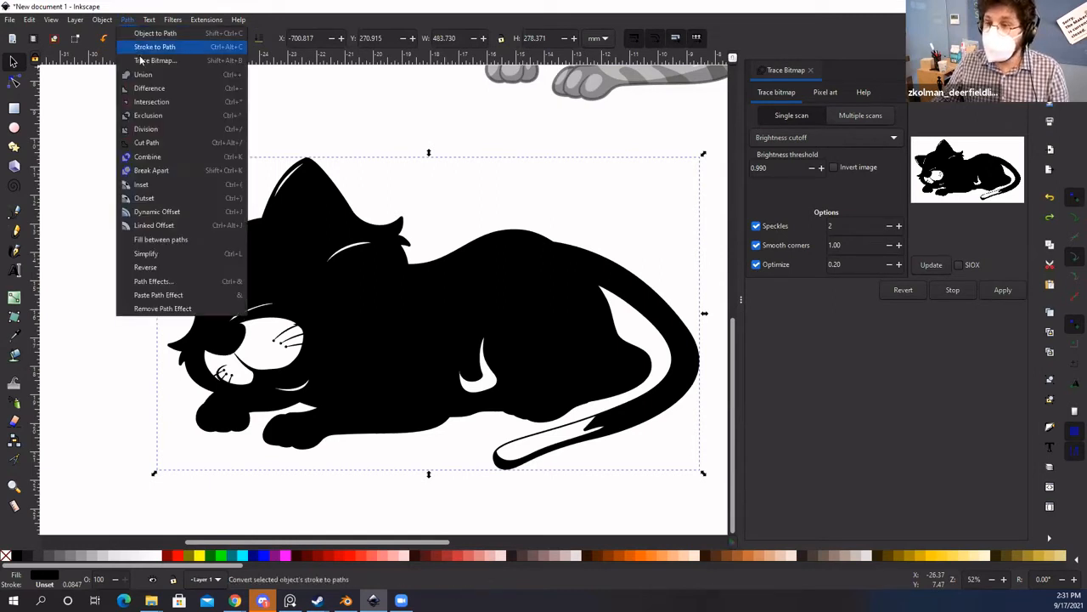
{"action": "left_click", "coordinate": [180, 172]}
{"action": "left_click", "coordinate": [244, 210]}
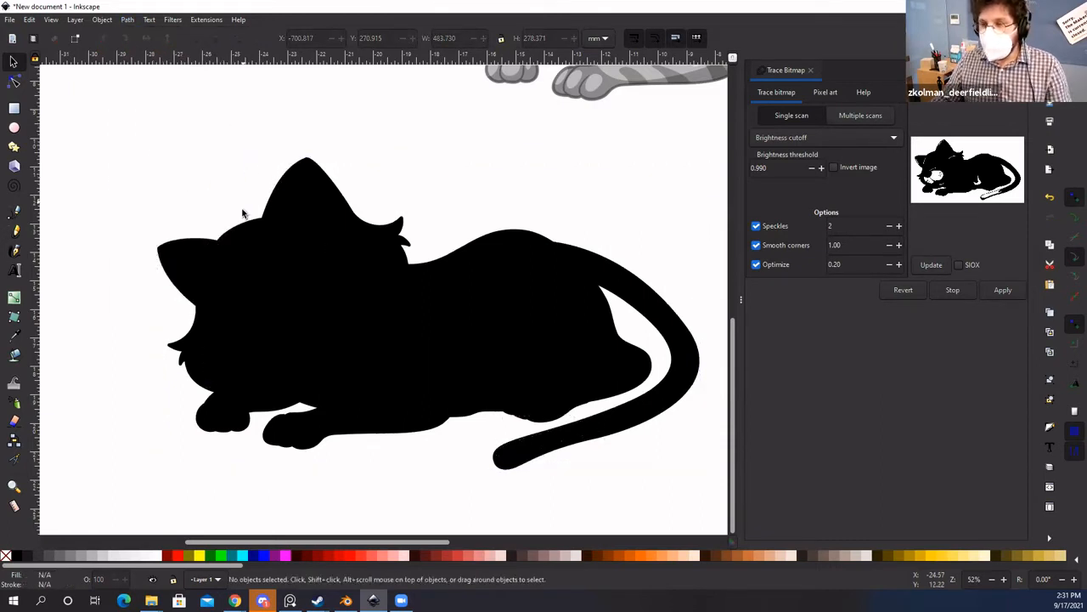
Step: Drag the large black body silhouette away from the small face pieces
{"action": "key", "text": "space"}
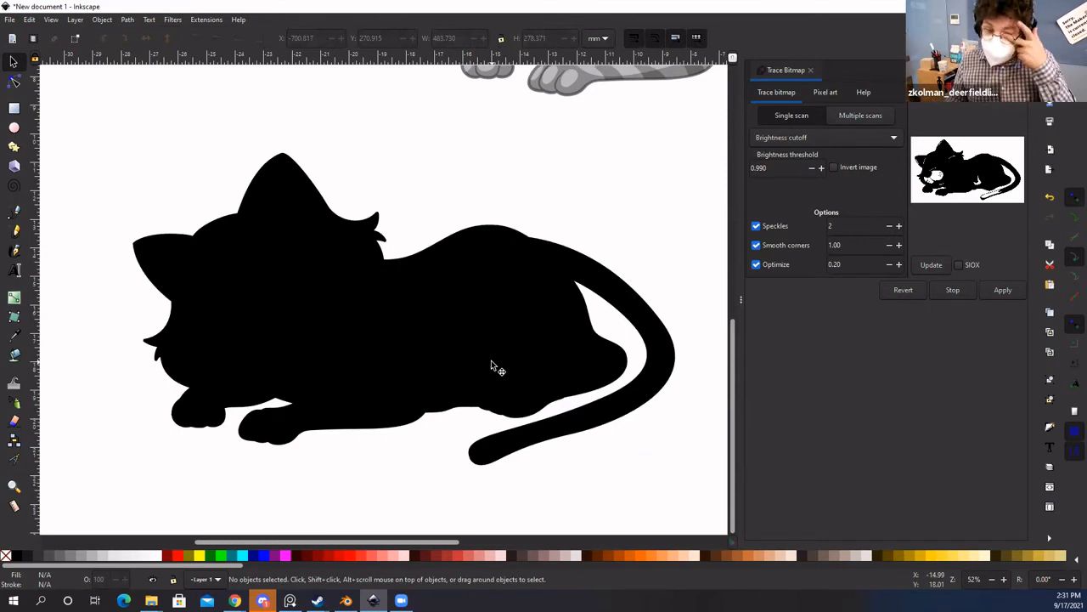
{"action": "left_click_drag", "start_coordinate": [576, 340], "coordinate": [628, 406]}
{"action": "scroll", "coordinate": [517, 371], "scroll_direction": "down", "scroll_amount": 1}
{"action": "left_click_drag", "start_coordinate": [533, 409], "coordinate": [576, 450]}
{"action": "left_click_drag", "start_coordinate": [423, 379], "coordinate": [173, 427]}
{"action": "left_click_drag", "start_coordinate": [173, 428], "coordinate": [304, 350]}
{"action": "scroll", "coordinate": [401, 376], "scroll_direction": "down", "scroll_amount": 1}
{"action": "left_click_drag", "start_coordinate": [424, 372], "coordinate": [288, 330]}
{"action": "left_click", "coordinate": [578, 345]}
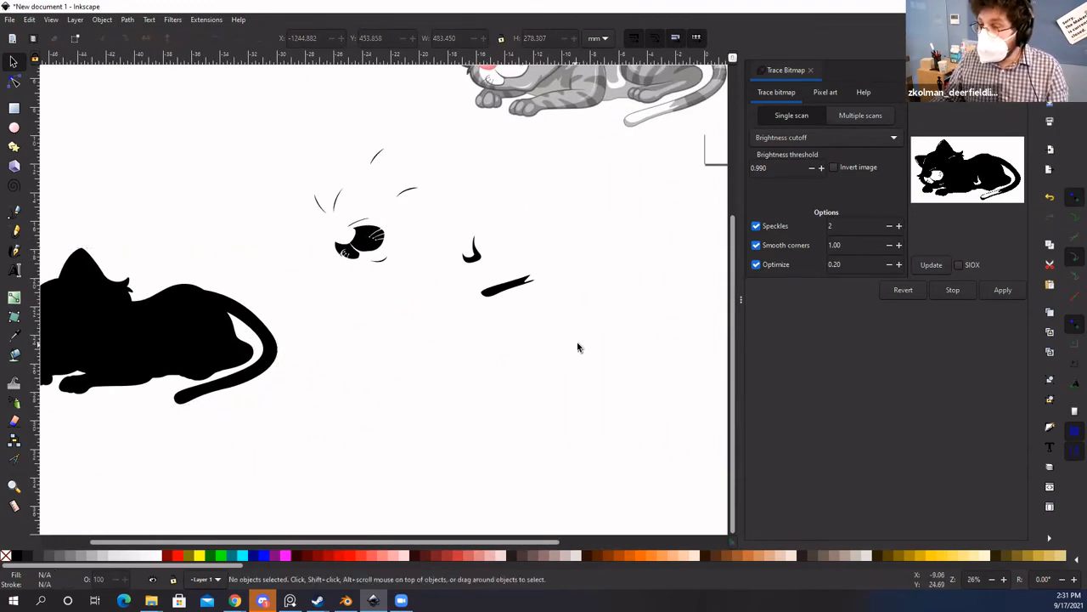
Step: Delete the loose whisker and face pieces and move the silhouette toward the canvas centre
{"action": "left_click_drag", "start_coordinate": [572, 339], "coordinate": [308, 157]}
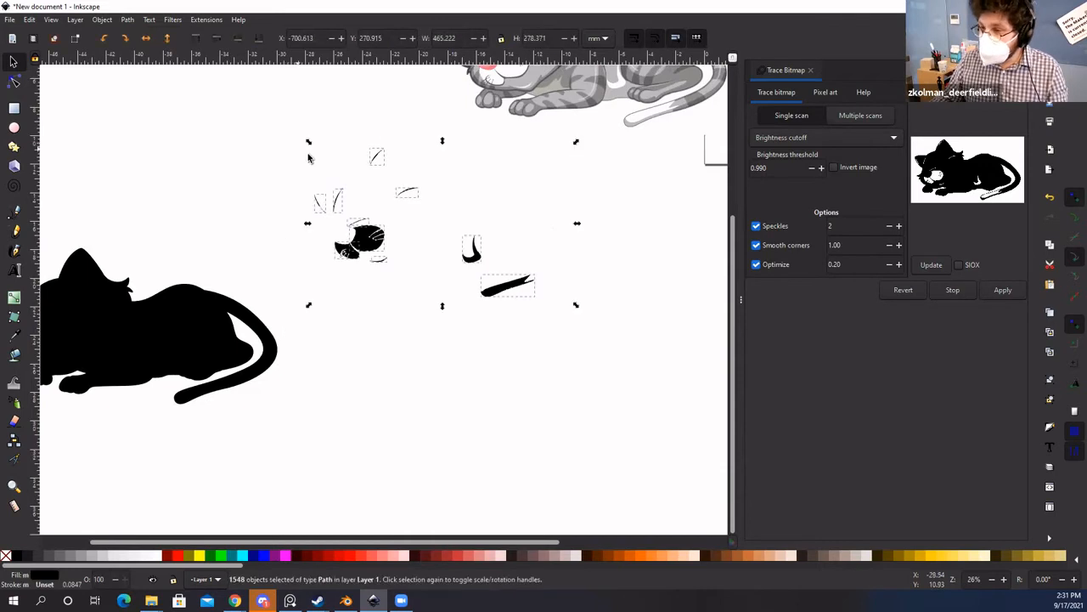
{"action": "key", "text": "Delete"}
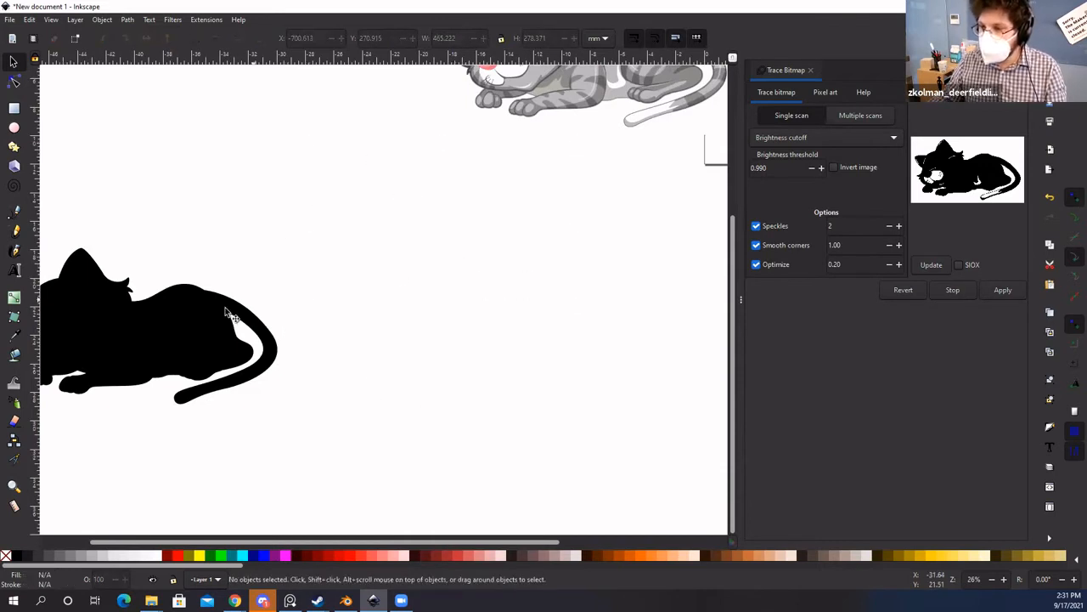
{"action": "left_click_drag", "start_coordinate": [236, 323], "coordinate": [380, 324]}
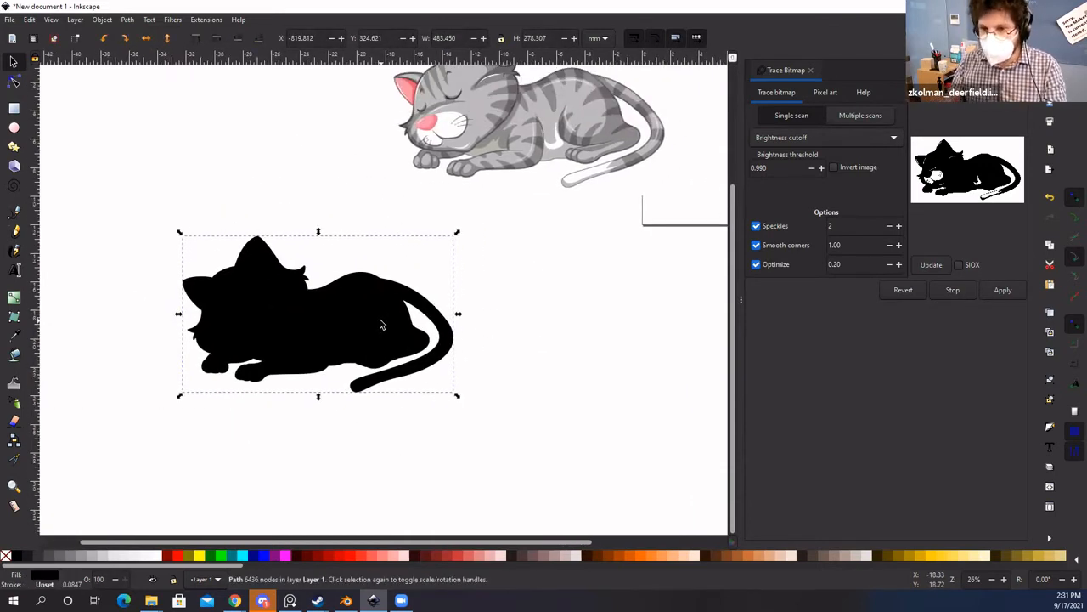
Step: Place the black silhouette over the grey cat and fine-tune its position
{"action": "left_click_drag", "start_coordinate": [591, 310], "coordinate": [529, 388]}
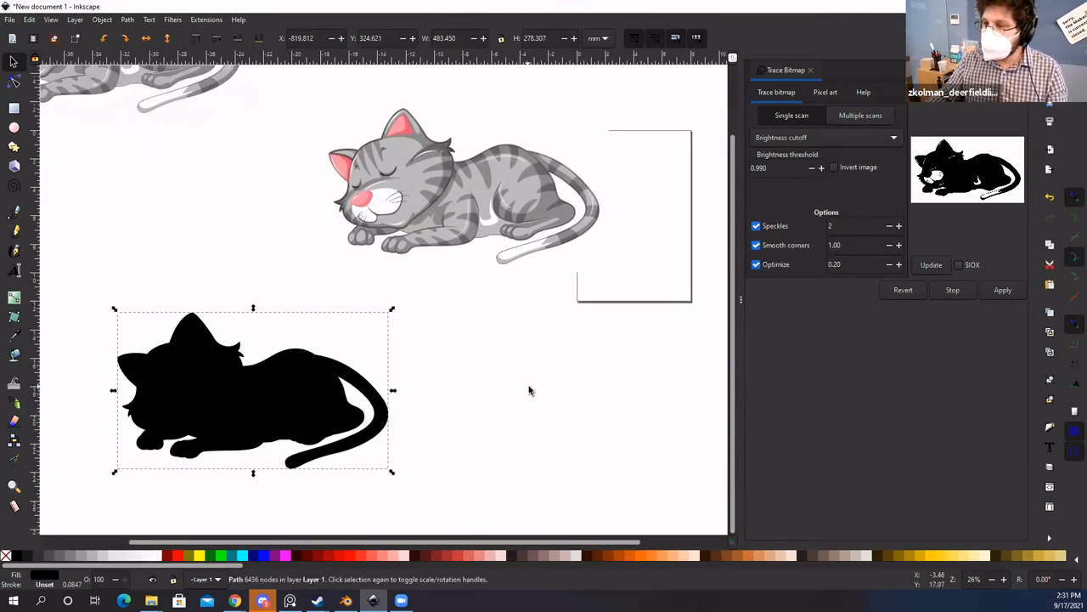
{"action": "left_click_drag", "start_coordinate": [446, 316], "coordinate": [417, 355]}
{"action": "left_click_drag", "start_coordinate": [238, 422], "coordinate": [449, 235]}
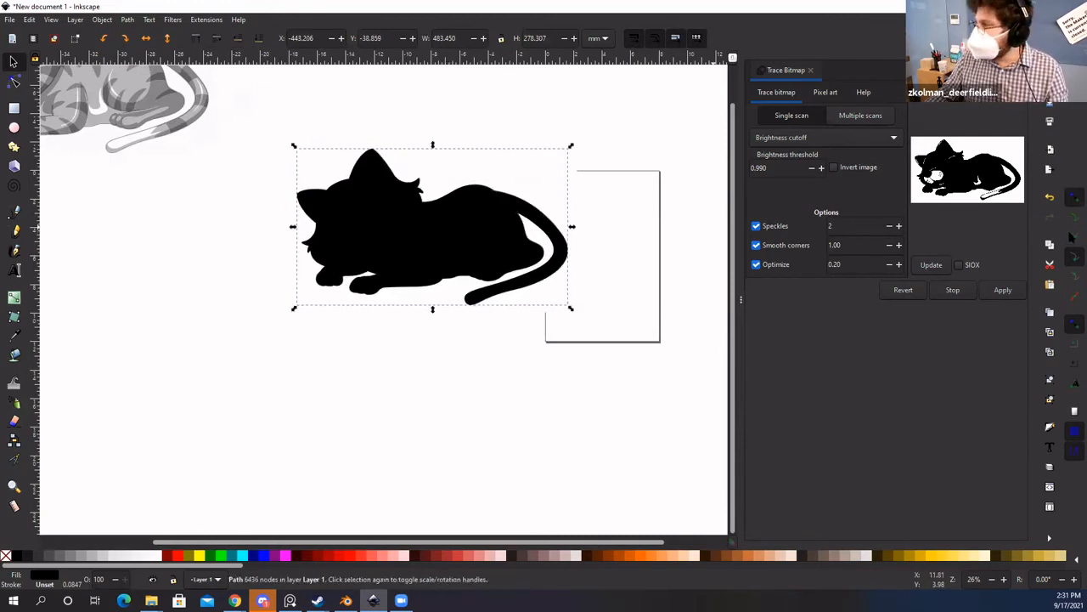
{"action": "scroll", "coordinate": [349, 161], "scroll_direction": "up", "scroll_amount": 3}
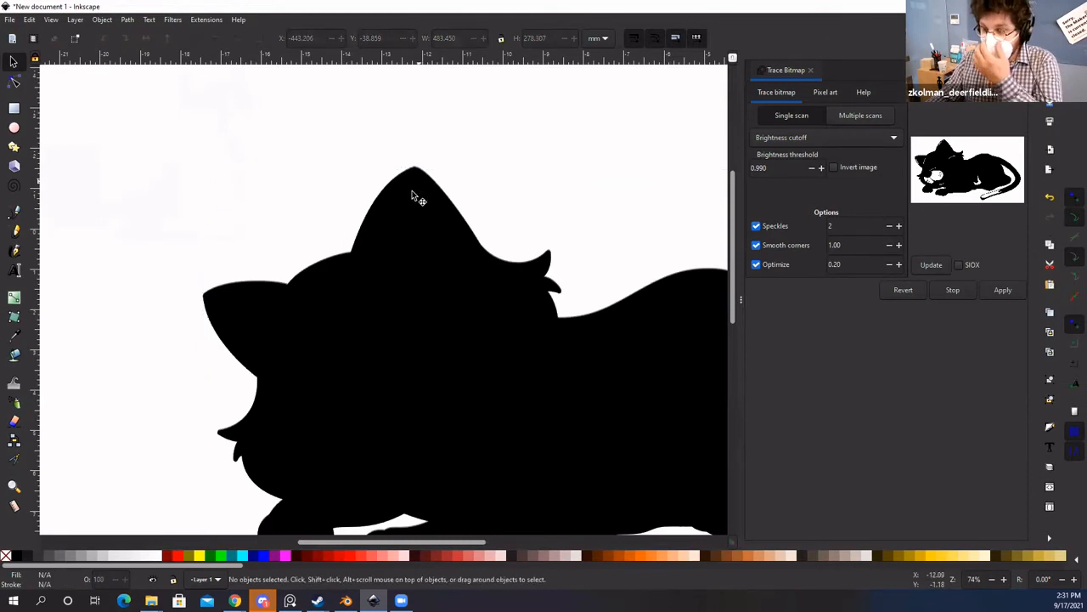
{"action": "left_click_drag", "start_coordinate": [413, 189], "coordinate": [416, 178]}
{"action": "left_click", "coordinate": [417, 133]}
Step: Move the silhouette below-left of the grey cat, then select both silhouette and grey cat image
{"action": "key", "text": "space"}
{"action": "scroll", "coordinate": [388, 337], "scroll_direction": "down", "scroll_amount": 4}
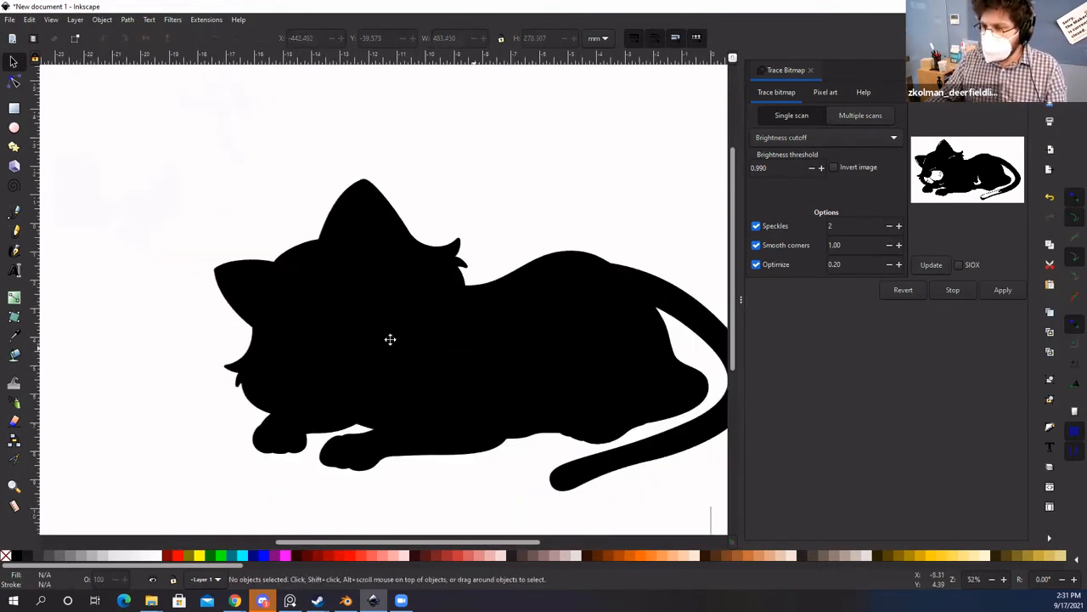
{"action": "left_click_drag", "start_coordinate": [456, 337], "coordinate": [276, 434]}
{"action": "key", "text": "space"}
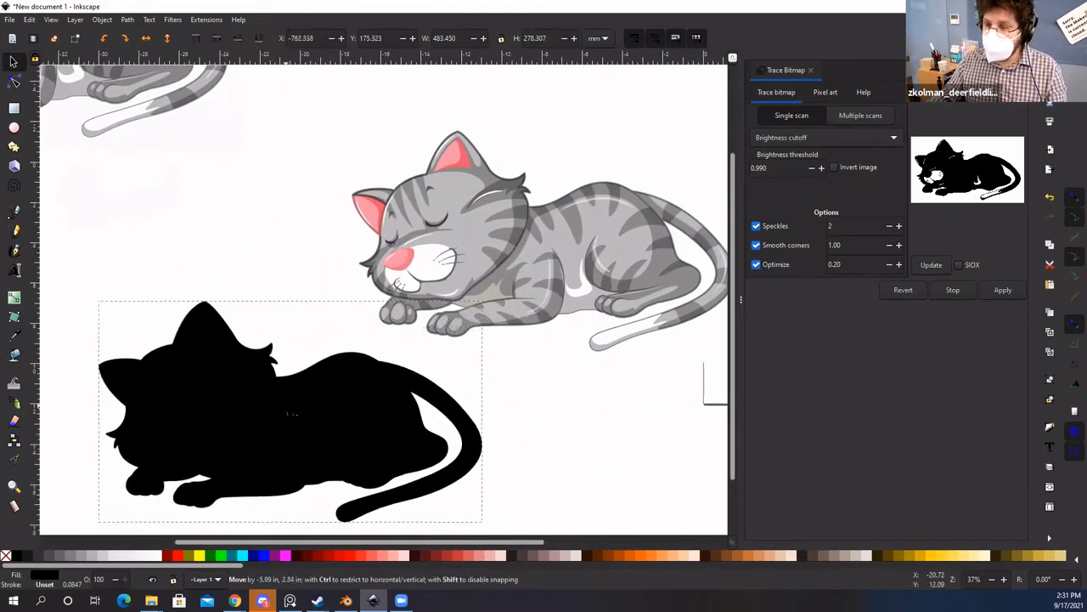
{"action": "scroll", "coordinate": [297, 402], "scroll_direction": "down", "scroll_amount": 1}
{"action": "left_click_drag", "start_coordinate": [319, 382], "coordinate": [252, 413]}
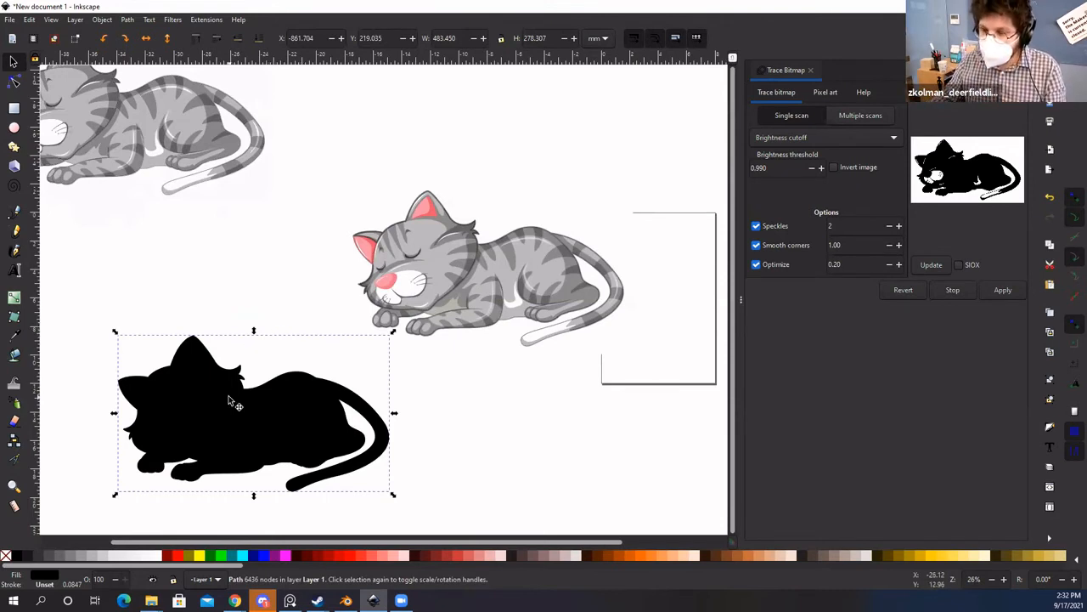
{"action": "left_click", "coordinate": [257, 272]}
{"action": "left_click", "coordinate": [195, 400]}
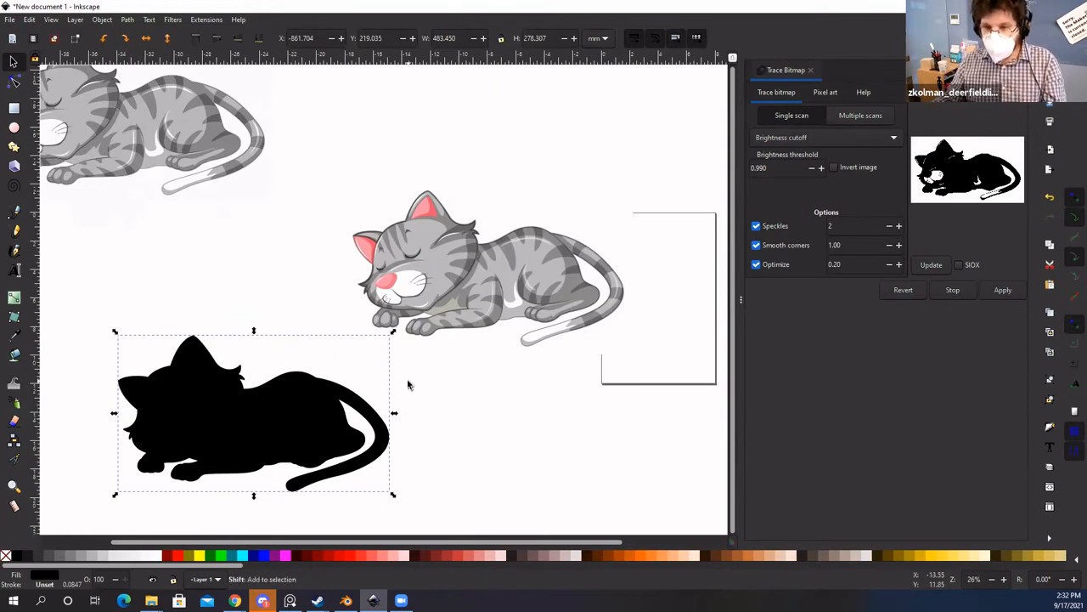
{"action": "left_click", "coordinate": [466, 273], "text": "shift"}
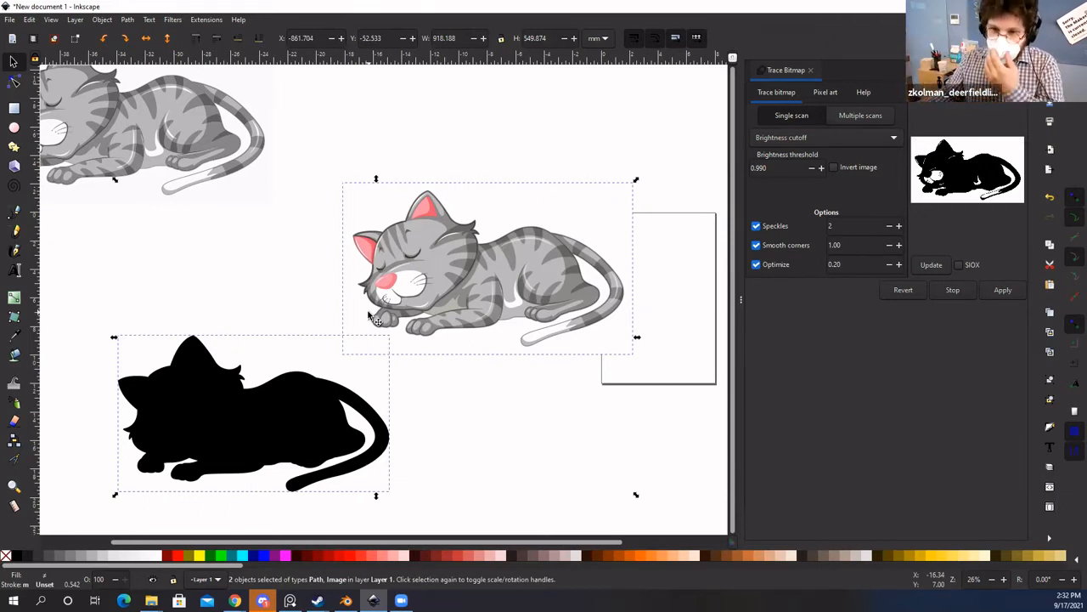
Step: Show the Align and Distribute panel from the Object menu
{"action": "left_click", "coordinate": [101, 20]}
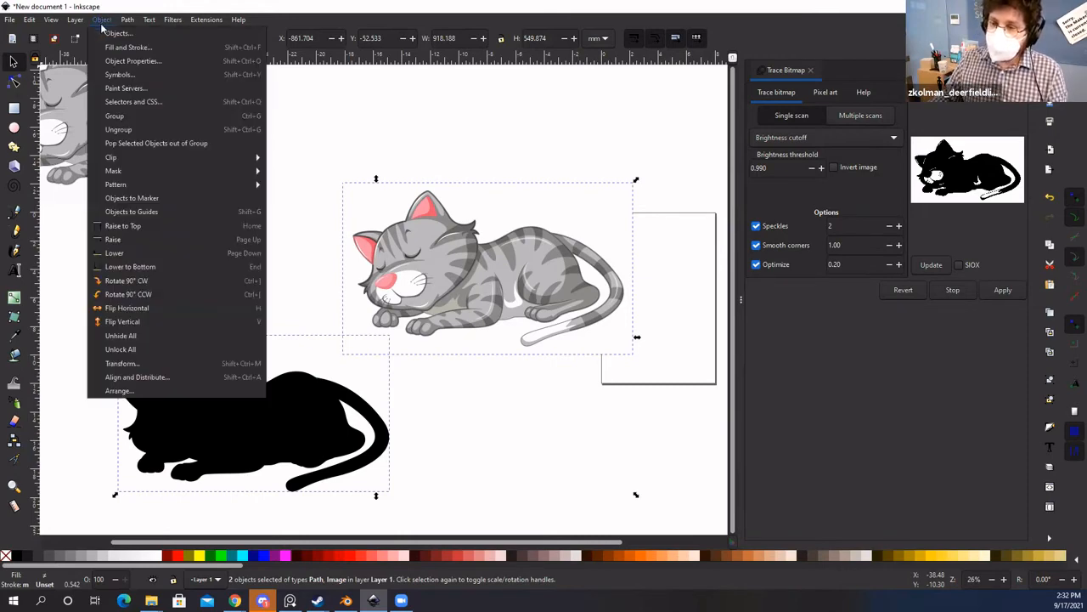
{"action": "left_click", "coordinate": [182, 375]}
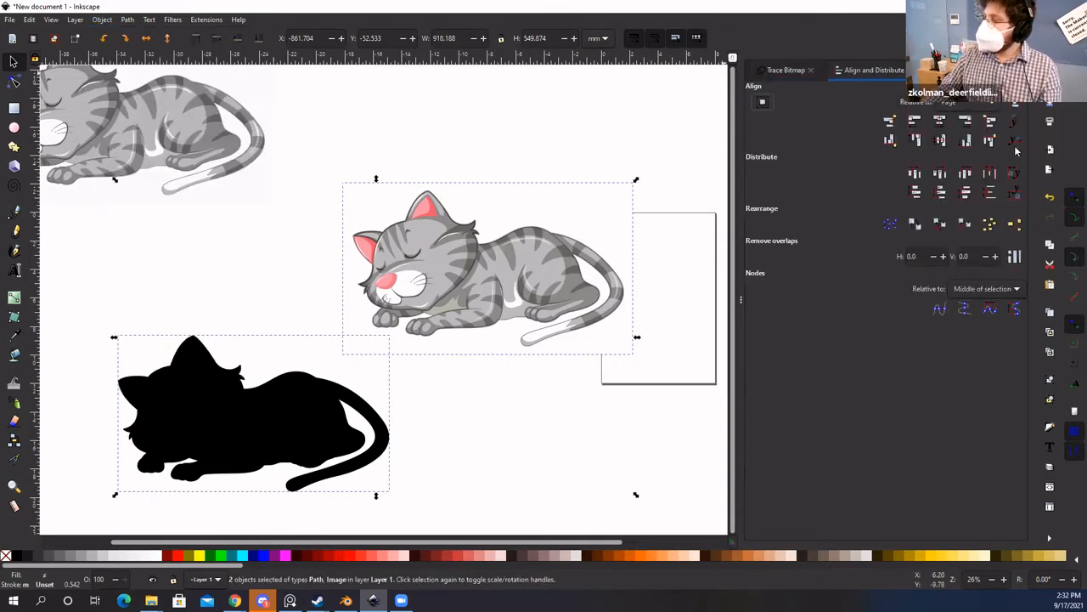
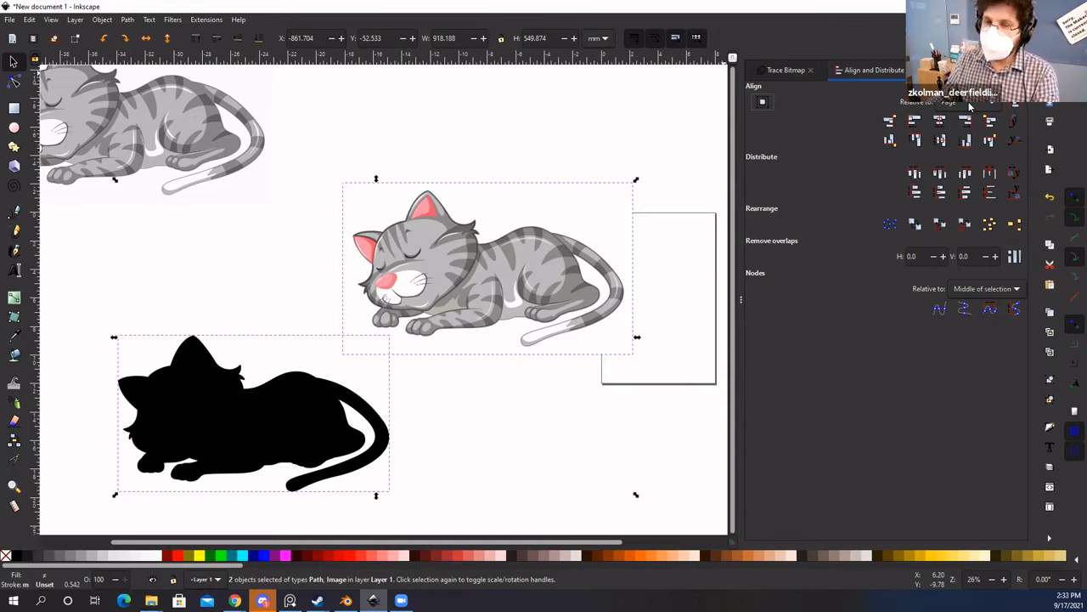
Step: Set the Align and Distribute 'Relative to' option to Last selected
{"action": "left_click", "coordinate": [970, 103]}
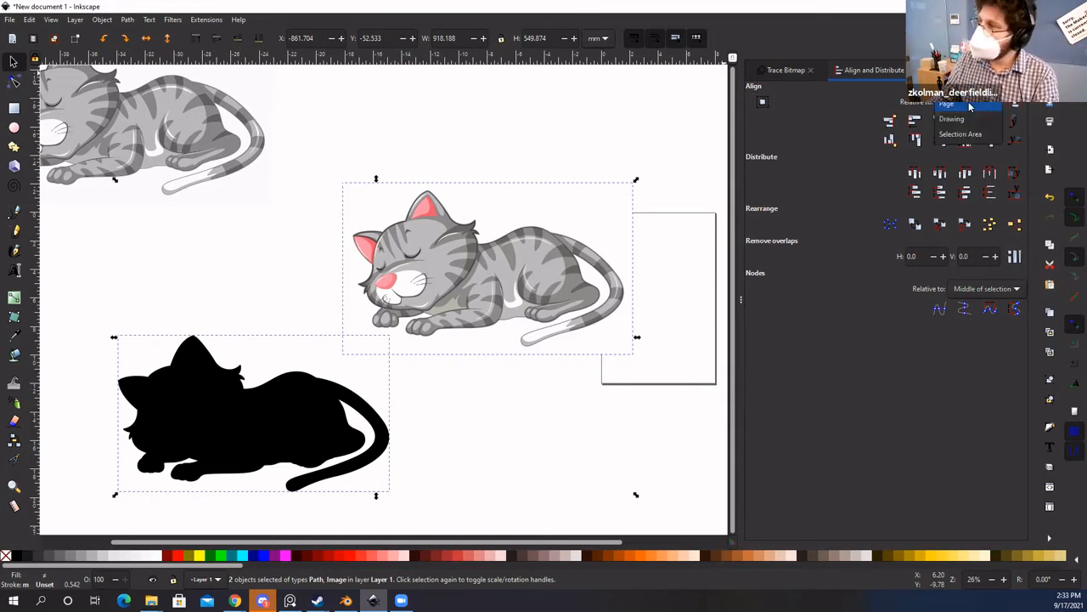
{"action": "left_click", "coordinate": [961, 41]}
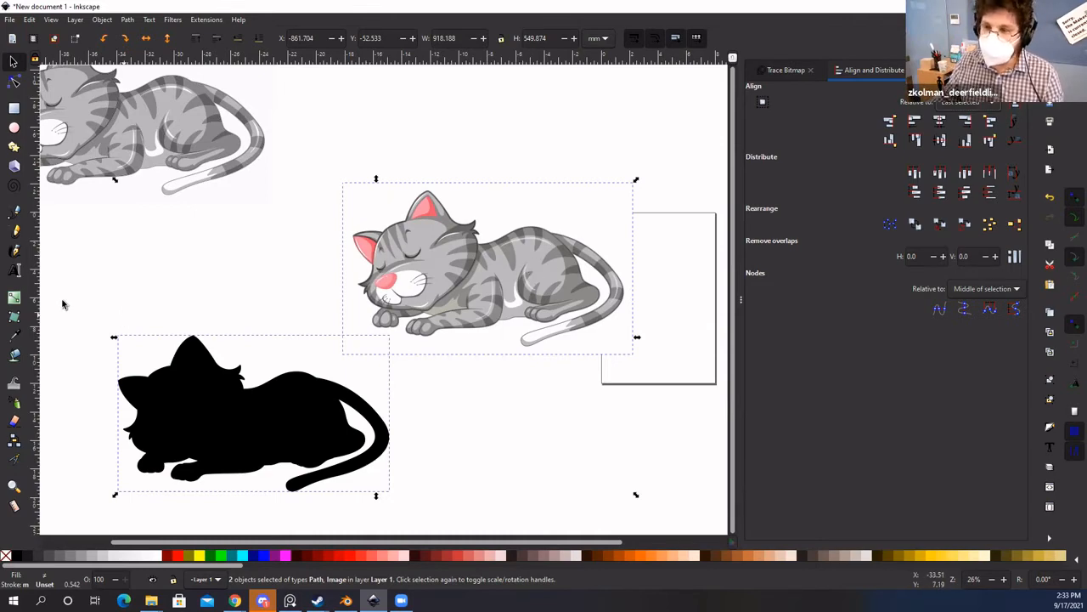
Step: Move the coloured cat off to the right of the canvas
{"action": "left_click", "coordinate": [238, 247]}
{"action": "key", "text": "space"}
{"action": "left_click_drag", "start_coordinate": [274, 249], "coordinate": [394, 275]}
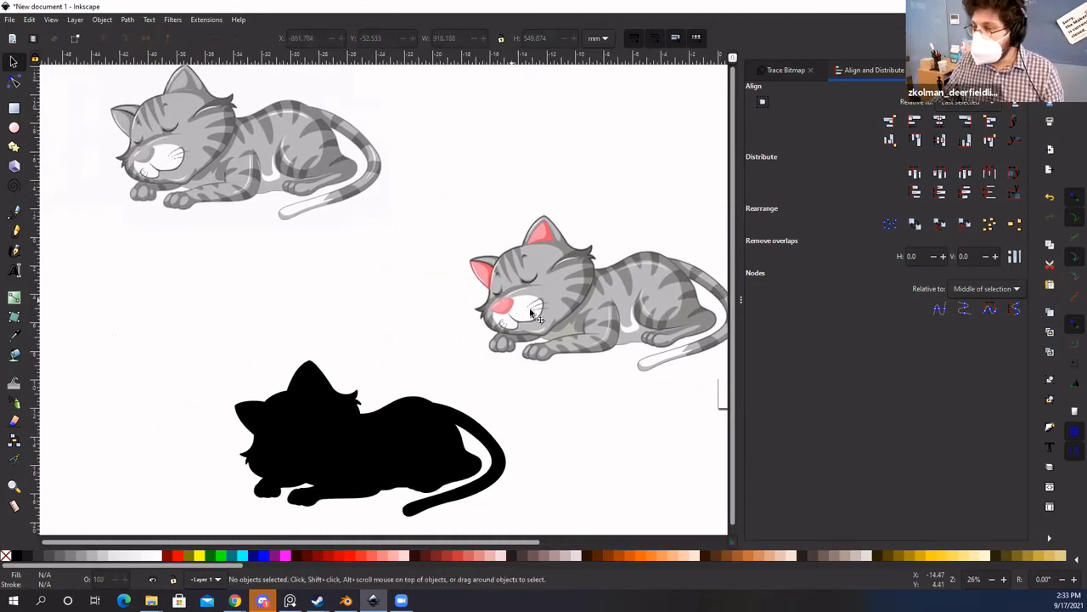
{"action": "left_click_drag", "start_coordinate": [531, 315], "coordinate": [684, 279]}
Step: Move the black silhouette up and left so it sits below the grey cat
{"action": "key", "text": "space"}
{"action": "left_click_drag", "start_coordinate": [433, 279], "coordinate": [296, 283]}
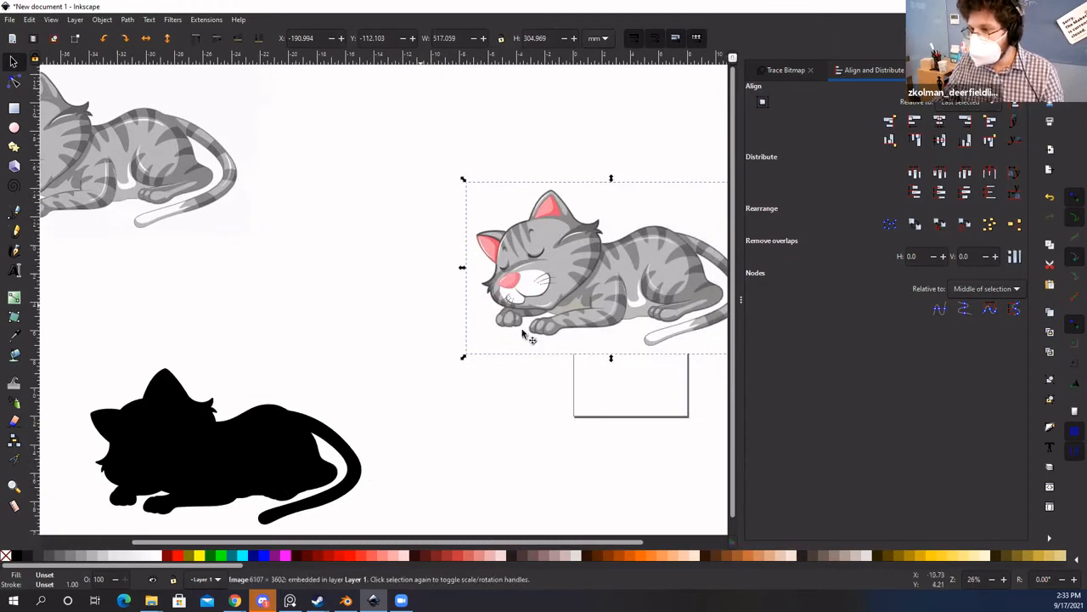
{"action": "key", "text": "space"}
{"action": "left_click_drag", "start_coordinate": [255, 350], "coordinate": [423, 340]}
{"action": "left_click_drag", "start_coordinate": [330, 407], "coordinate": [310, 343]}
Step: Add the grey cat to the selection alongside the black silhouette
{"action": "key", "text": "space"}
{"action": "left_click_drag", "start_coordinate": [310, 343], "coordinate": [393, 407]}
{"action": "left_click", "coordinate": [324, 223], "text": "shift"}
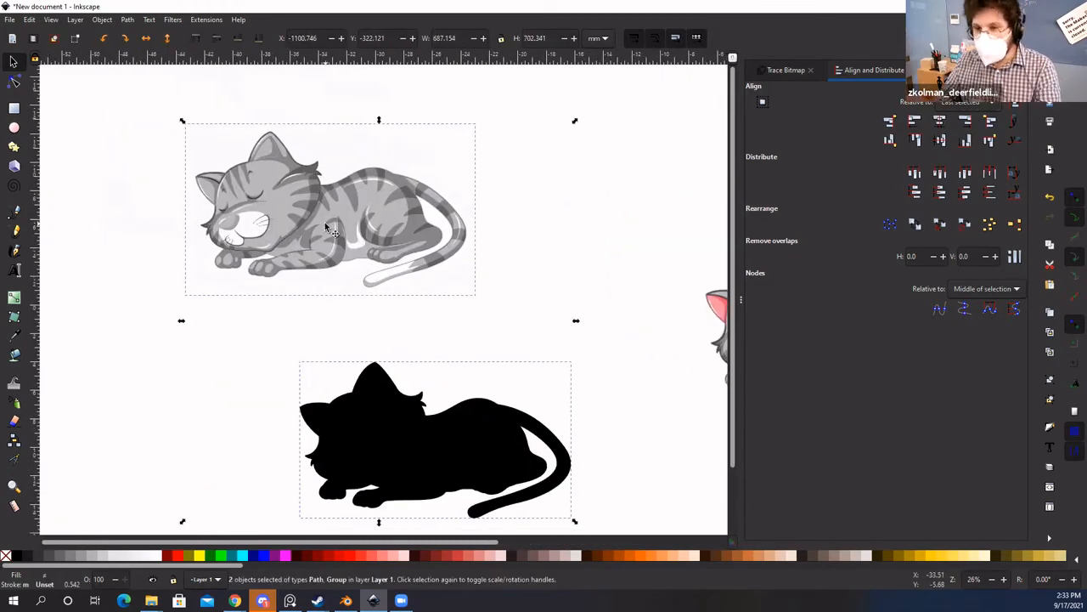
{"action": "key", "text": "space"}
{"action": "left_click_drag", "start_coordinate": [603, 253], "coordinate": [576, 217]}
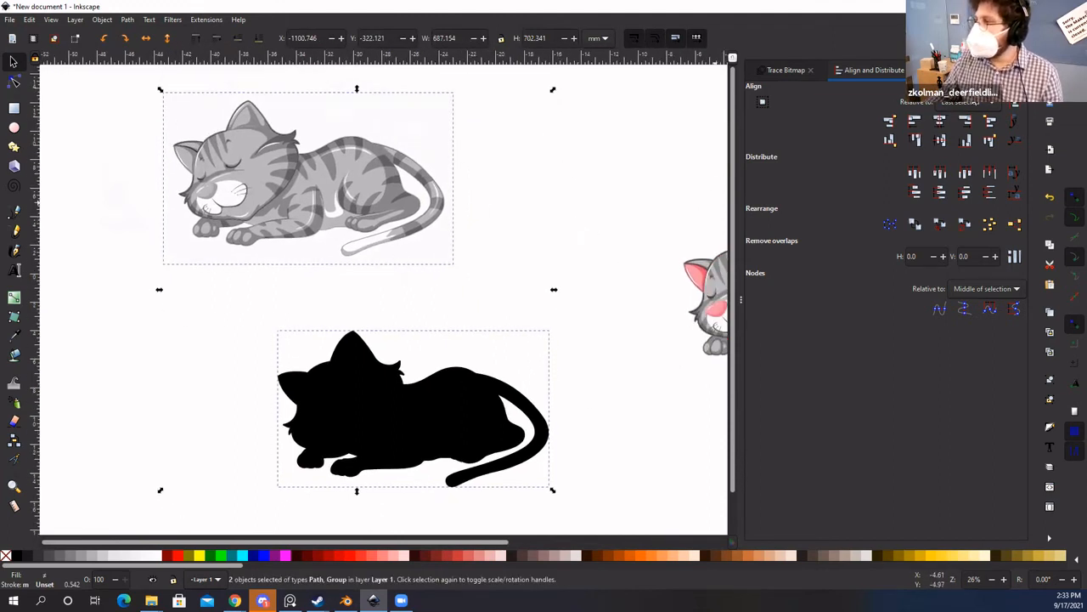
Step: Centre the silhouette on the vertical axis under the grey cat, then nudge the cat
{"action": "left_click", "coordinate": [940, 125]}
{"action": "left_click", "coordinate": [940, 143]}
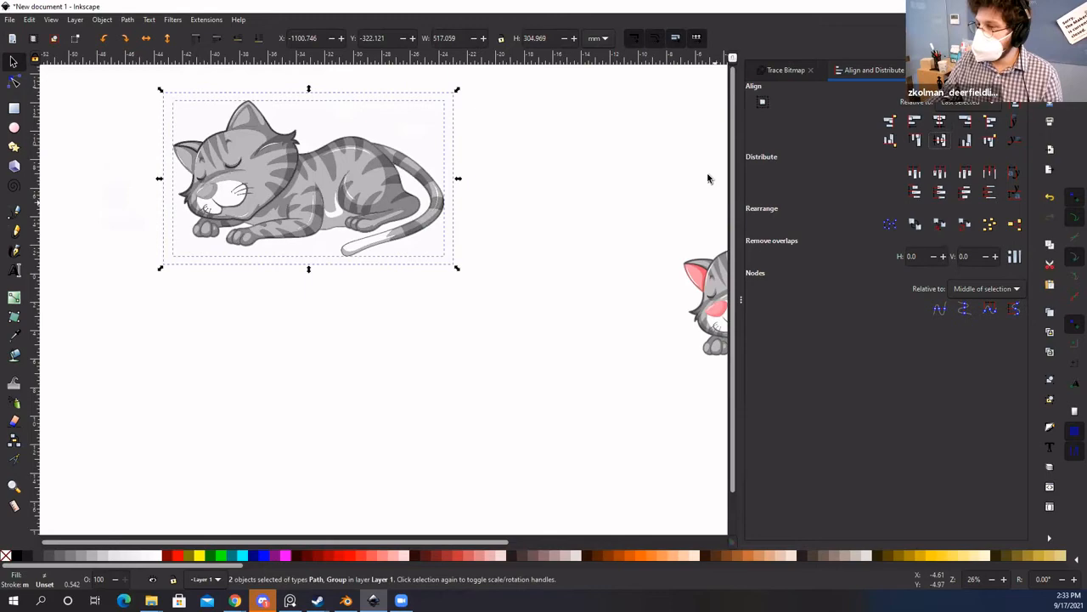
{"action": "left_click", "coordinate": [592, 186]}
{"action": "left_click_drag", "start_coordinate": [461, 242], "coordinate": [562, 313]}
{"action": "scroll", "coordinate": [449, 312], "scroll_direction": "up", "scroll_amount": 1}
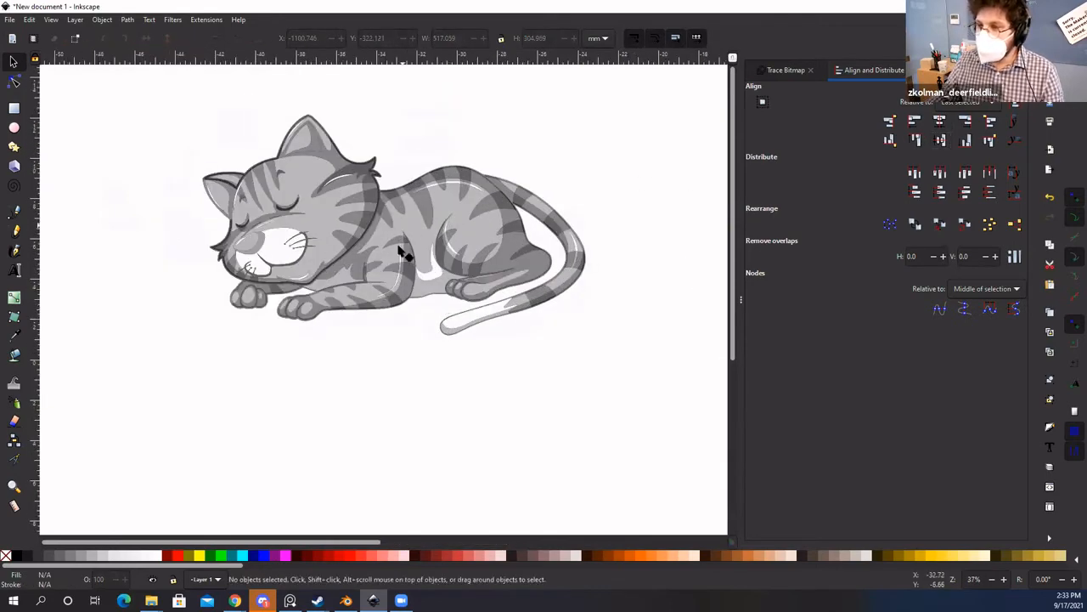
{"action": "mouse_move", "coordinate": [406, 253]}
{"action": "left_mouse_down"}
{"action": "mouse_move", "coordinate": [405, 299]}
{"action": "mouse_move", "coordinate": [408, 243]}
{"action": "left_mouse_up"}
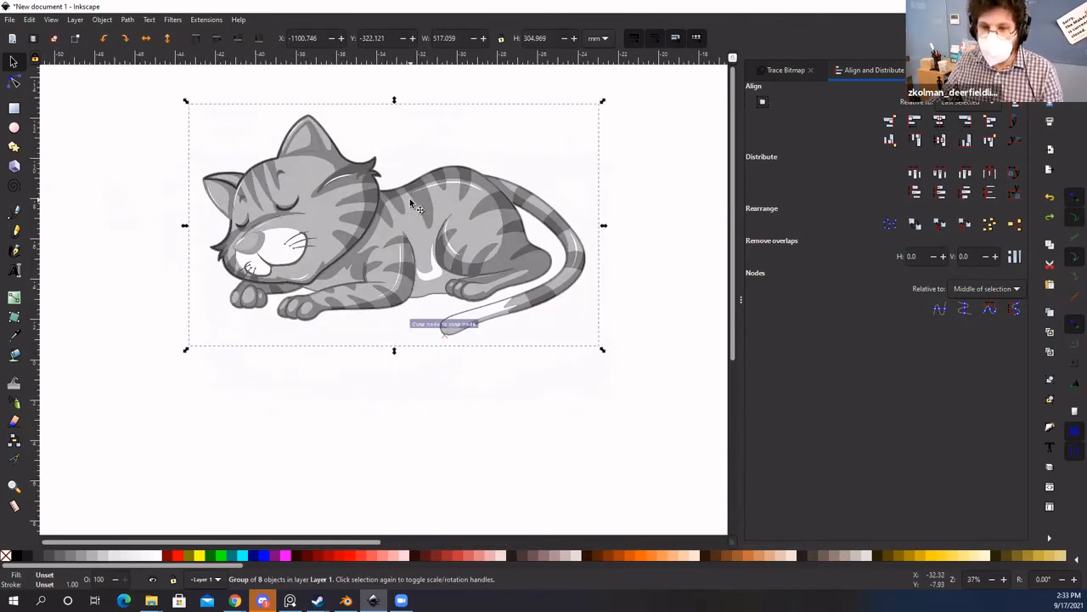
{"action": "left_click", "coordinate": [401, 406]}
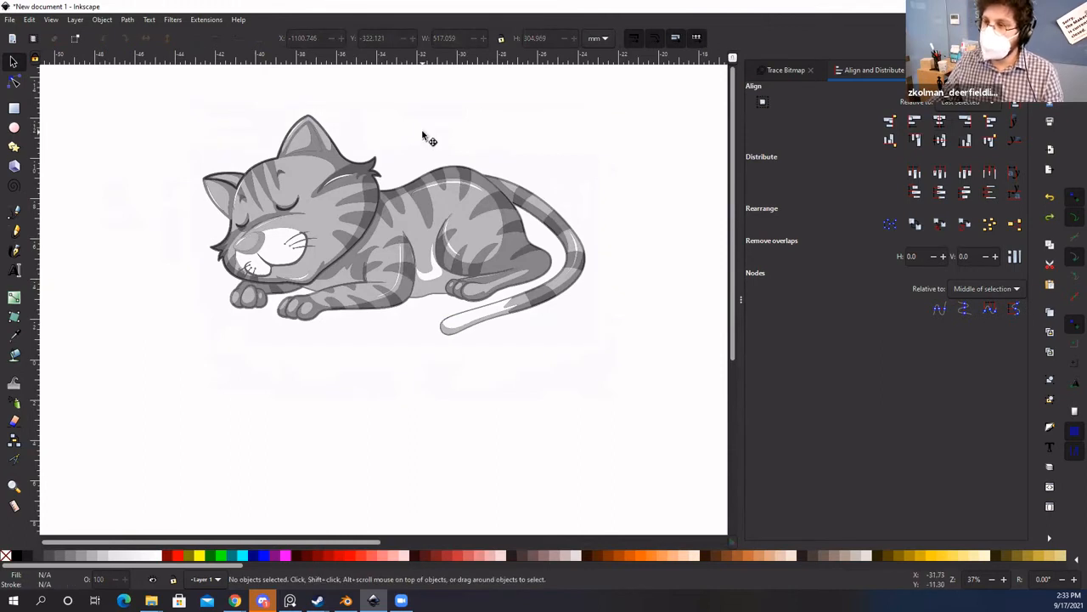
Step: Move the cat group aside and delete the stray white traced path beneath it
{"action": "left_click_drag", "start_coordinate": [422, 134], "coordinate": [502, 437]}
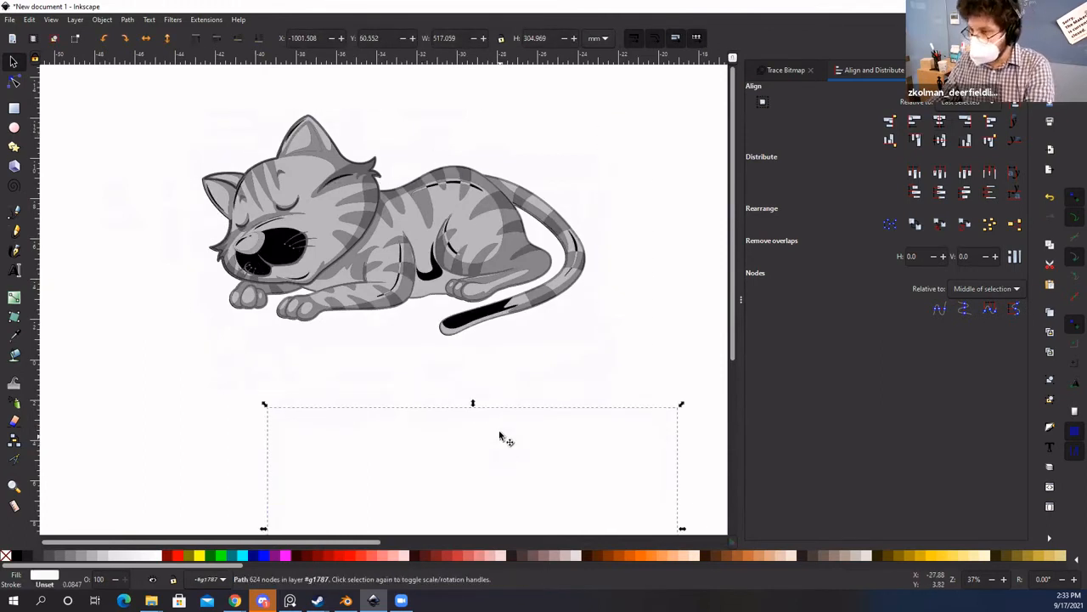
{"action": "key", "text": "Delete"}
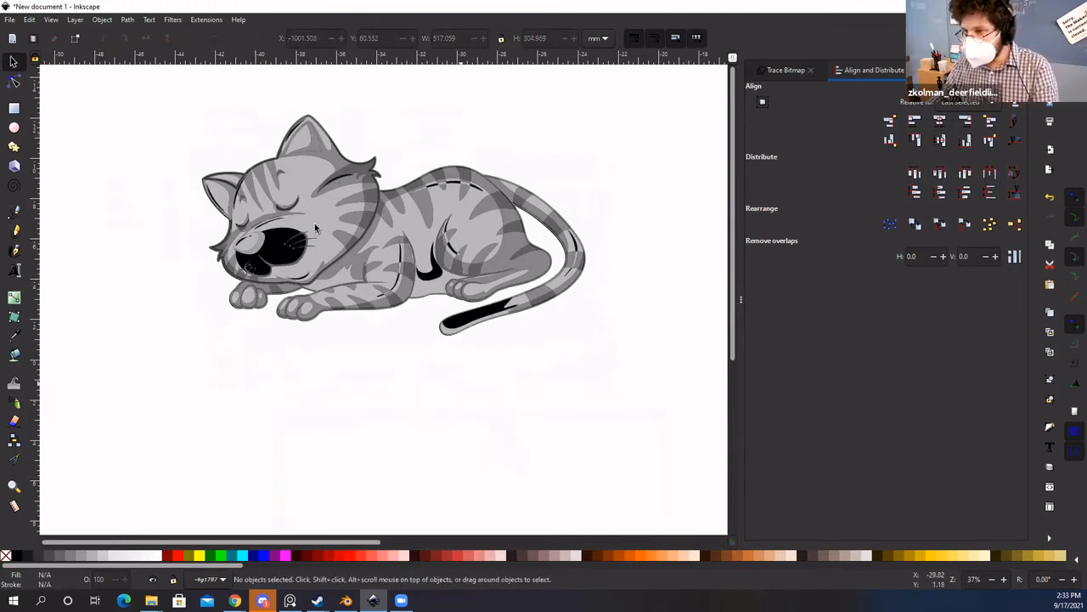
{"action": "left_click_drag", "start_coordinate": [276, 253], "coordinate": [300, 422]}
{"action": "key", "text": "ctrl+z"}
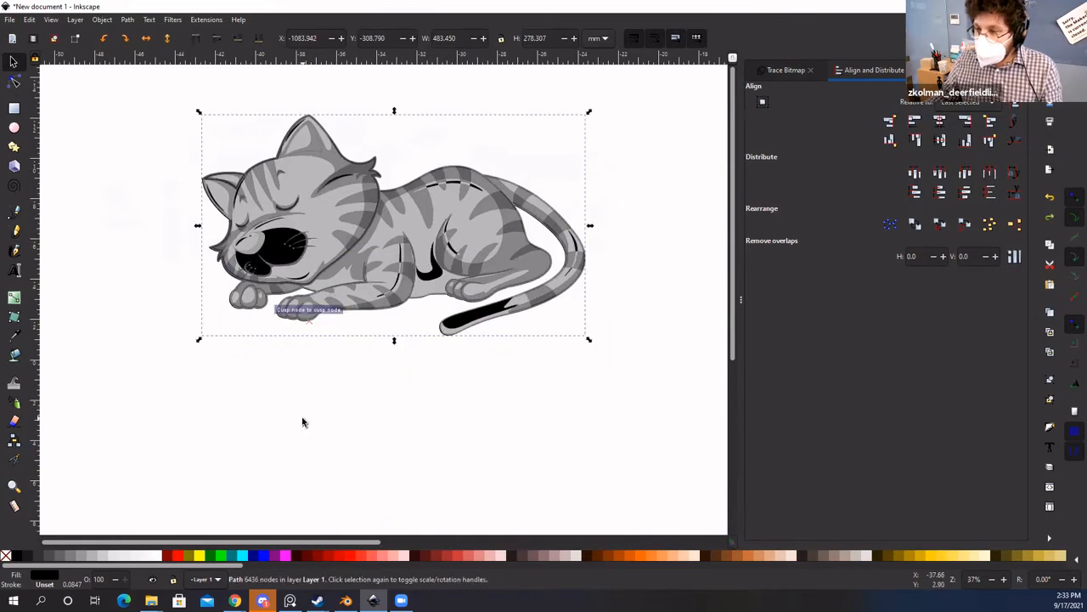
Step: Place the black silhouette just below the grey cat
{"action": "scroll", "coordinate": [332, 218], "scroll_direction": "up", "scroll_amount": 1}
{"action": "scroll", "coordinate": [365, 223], "scroll_direction": "down", "scroll_amount": 2}
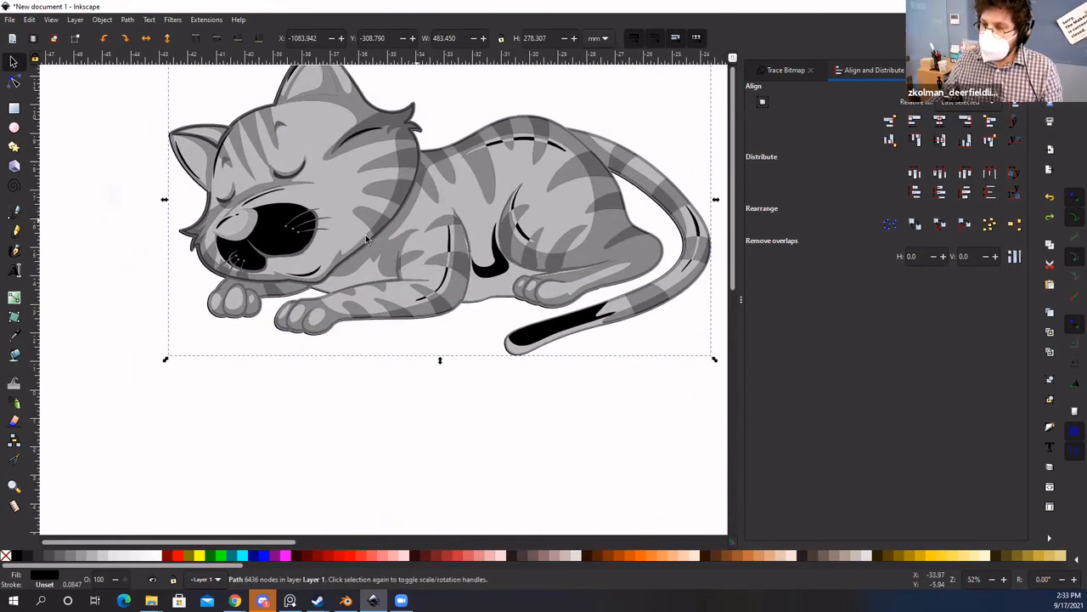
{"action": "left_click_drag", "start_coordinate": [288, 233], "coordinate": [161, 409]}
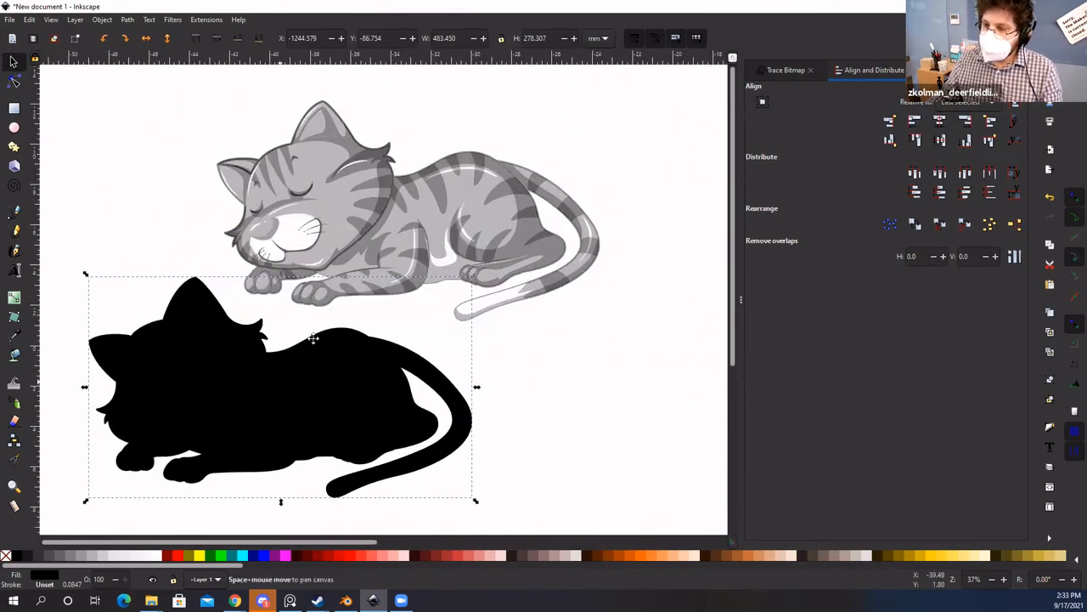
{"action": "scroll", "coordinate": [340, 365], "scroll_direction": "down", "scroll_amount": 1}
{"action": "scroll", "coordinate": [298, 365], "scroll_direction": "up", "scroll_amount": 1}
{"action": "key", "text": "ctrl+z"}
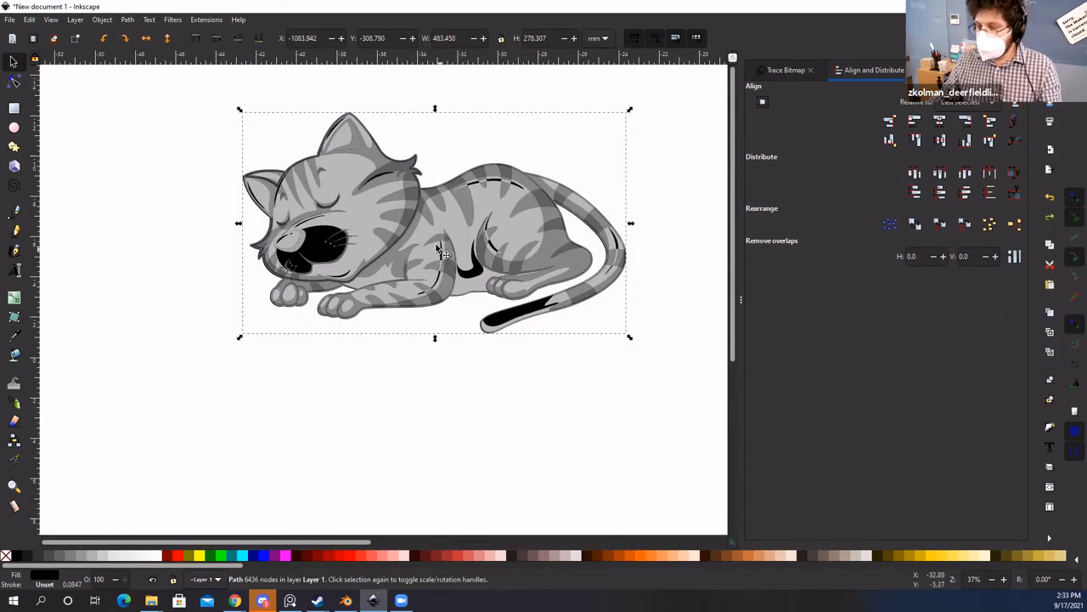
{"action": "left_click_drag", "start_coordinate": [312, 253], "coordinate": [466, 322]}
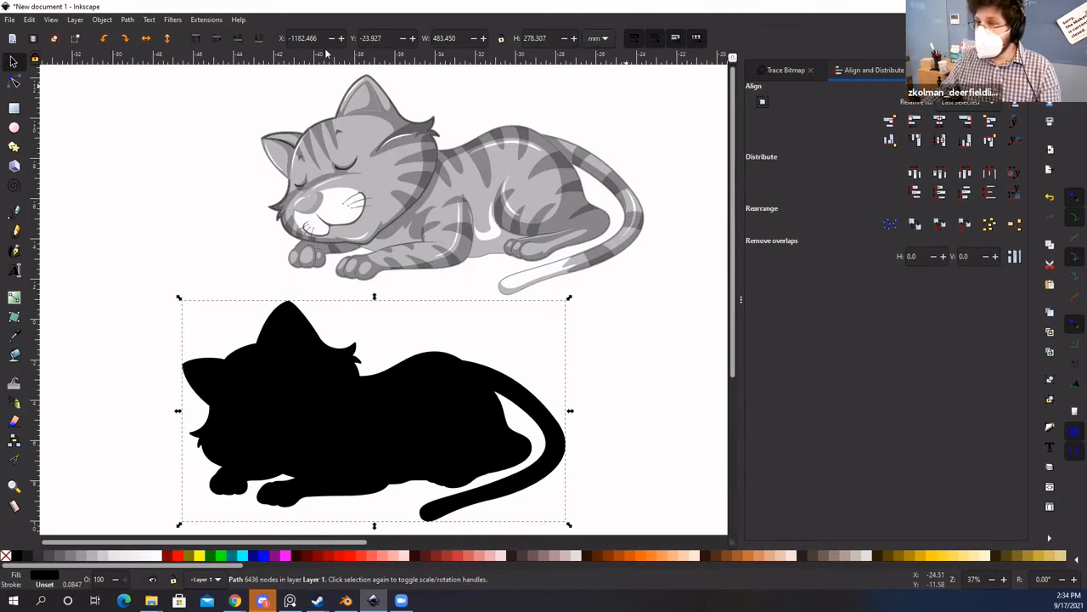
Step: Open Object > Fill and Stroke and select the black cat silhouette
{"action": "left_click", "coordinate": [126, 19]}
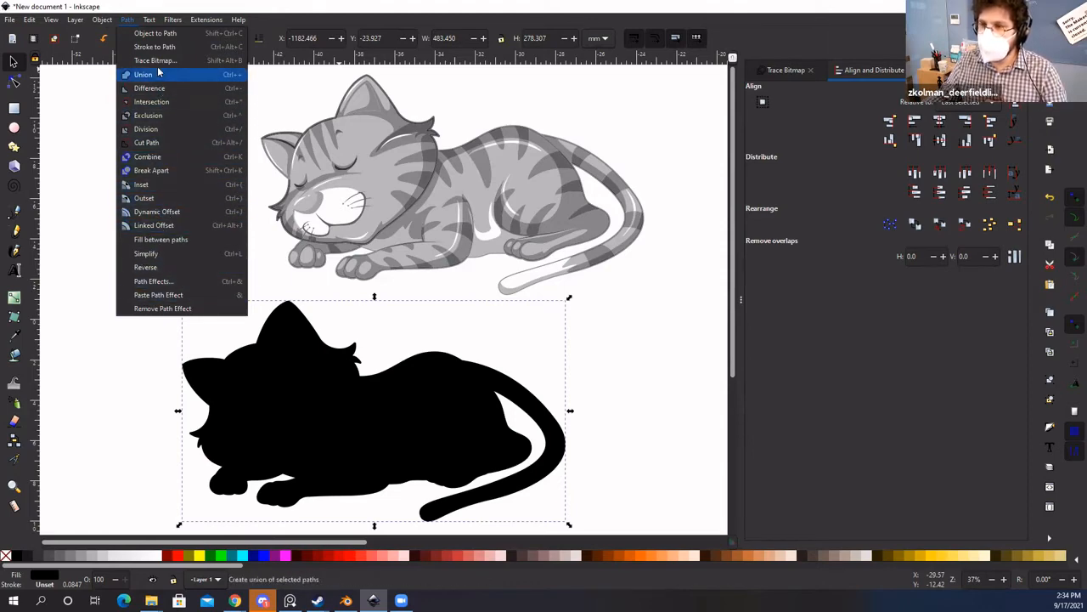
{"action": "mouse_move", "coordinate": [107, 20]}
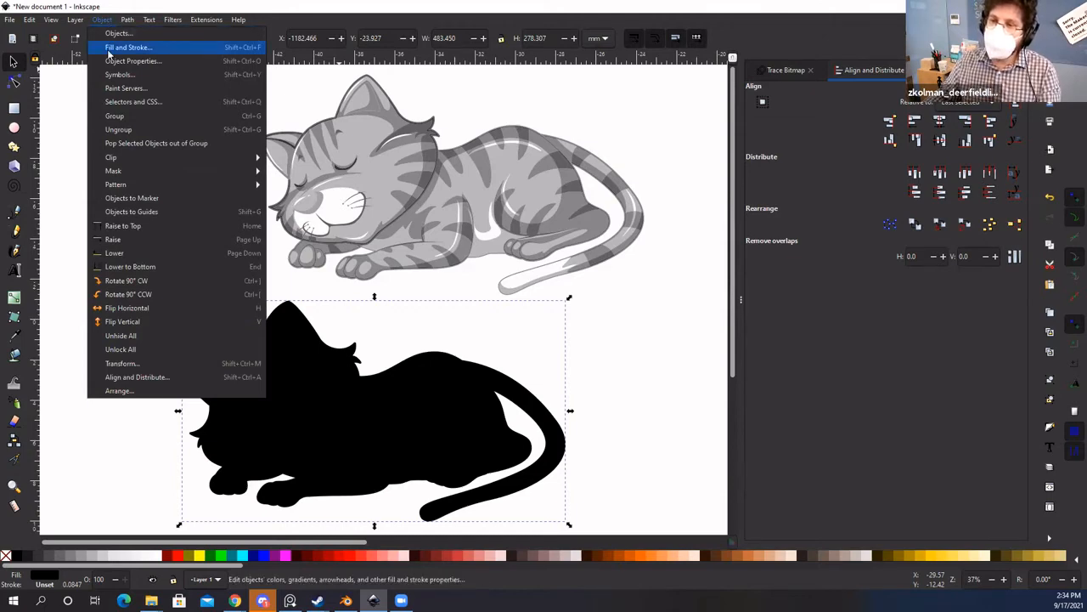
{"action": "left_click", "coordinate": [131, 48]}
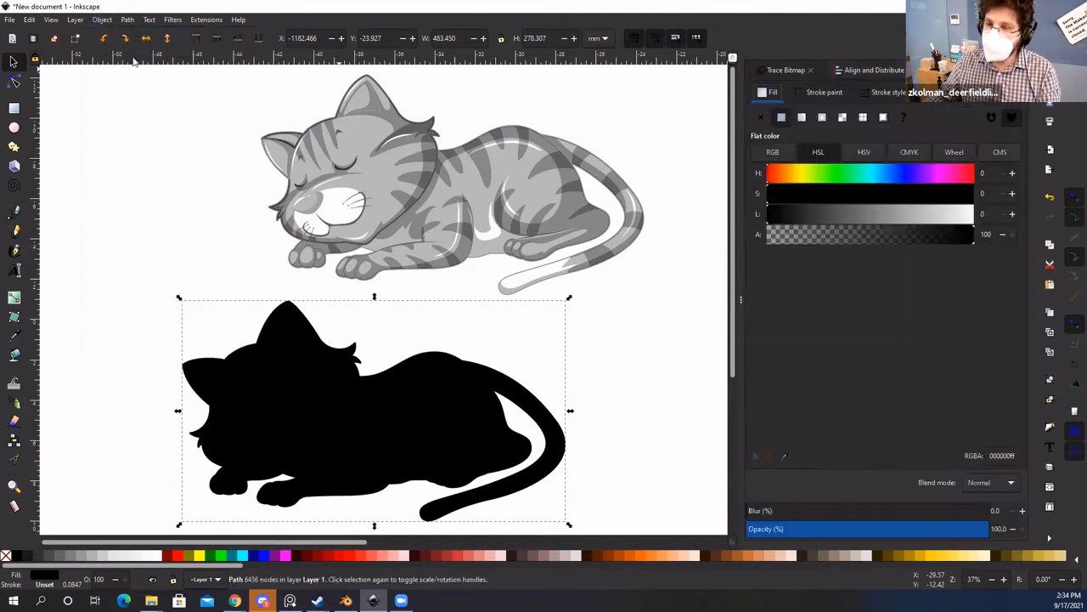
{"action": "left_click", "coordinate": [218, 201]}
{"action": "scroll", "coordinate": [216, 213], "scroll_direction": "right", "scroll_amount": 2}
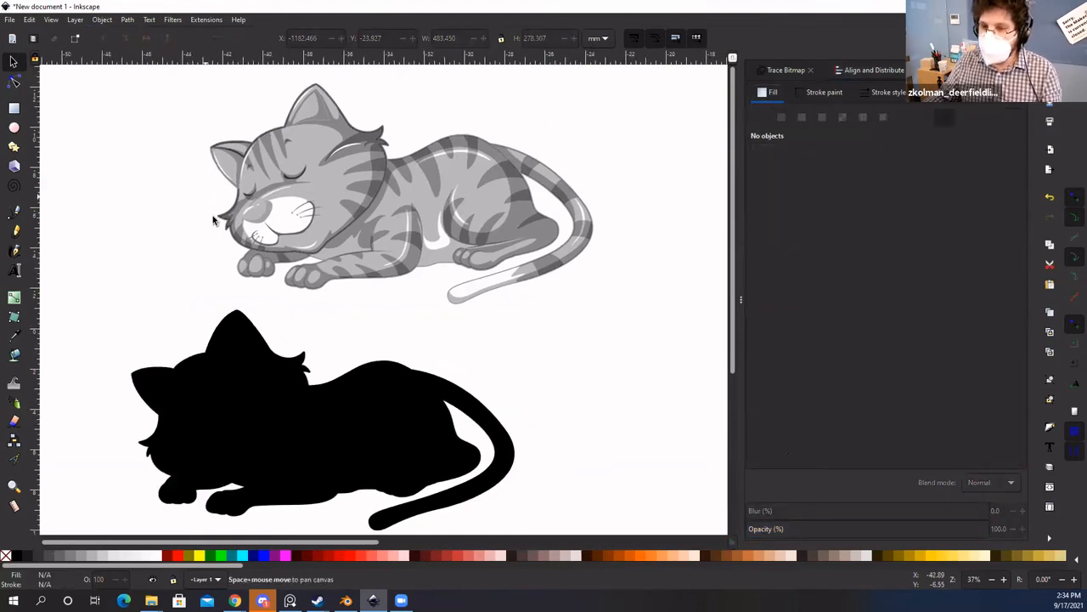
{"action": "left_click", "coordinate": [255, 388]}
{"action": "scroll", "coordinate": [298, 318], "scroll_direction": "down", "scroll_amount": 1}
{"action": "scroll", "coordinate": [299, 318], "scroll_direction": "left", "scroll_amount": 1}
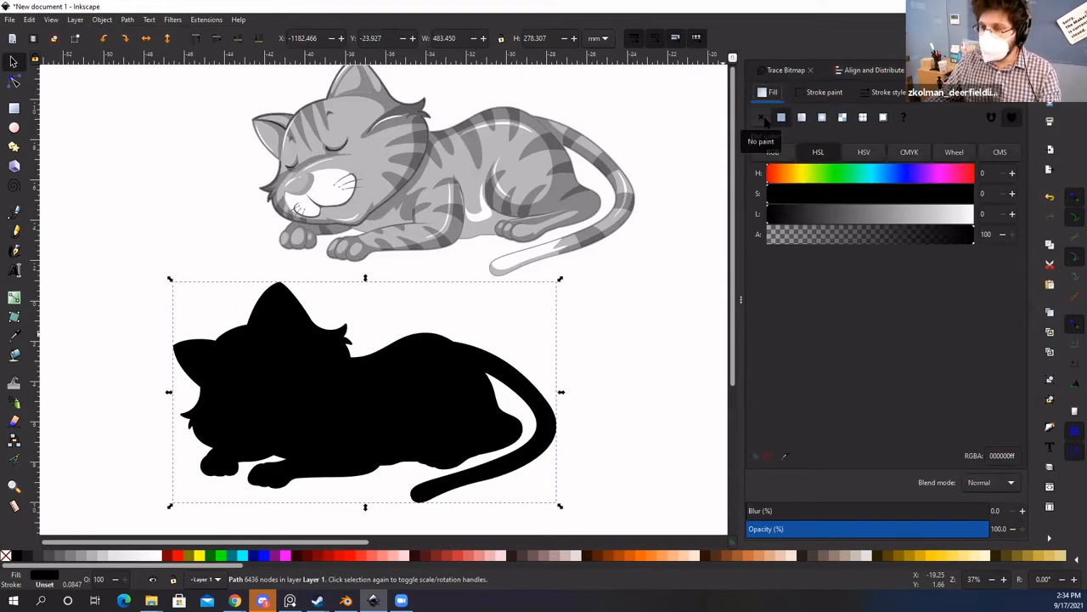
Step: Set the silhouette's fill to No paint and switch to its Stroke paint settings
{"action": "left_click", "coordinate": [762, 118]}
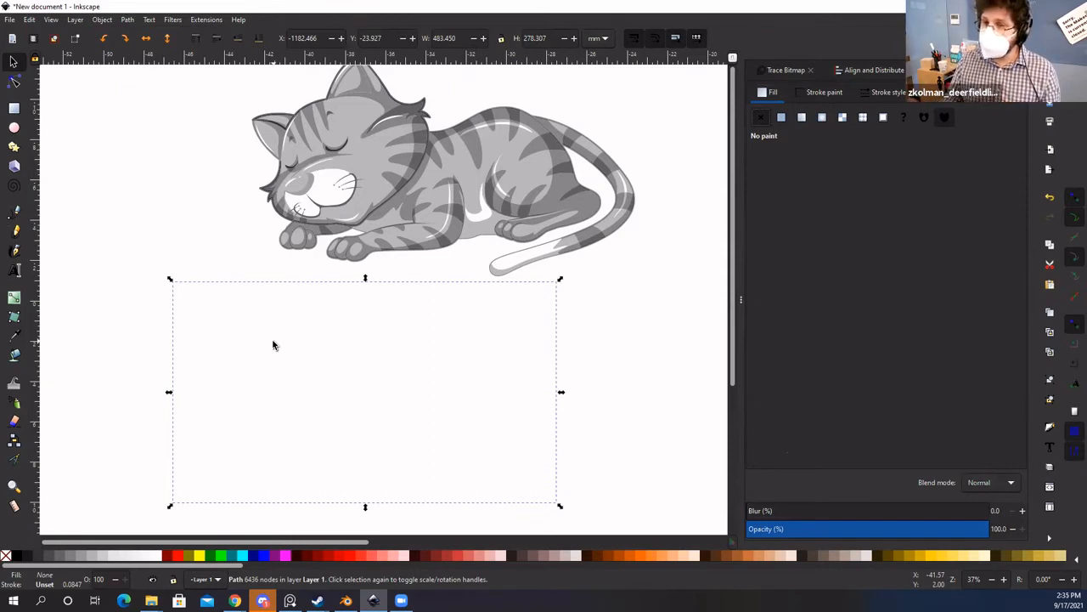
{"action": "left_click", "coordinate": [816, 94]}
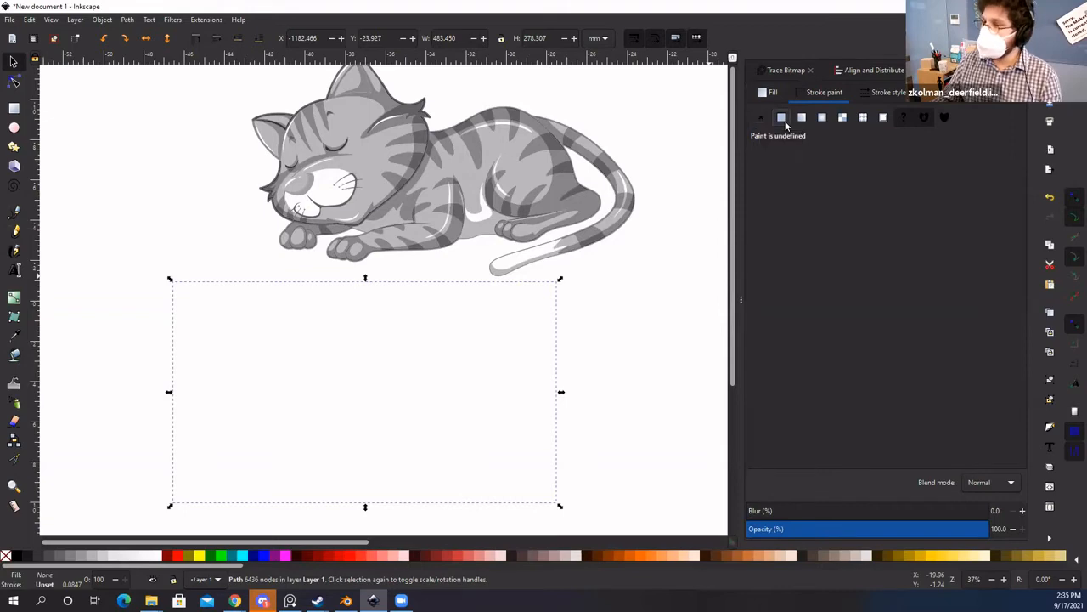
Step: Give the silhouette a flat black stroke
{"action": "left_click", "coordinate": [783, 119]}
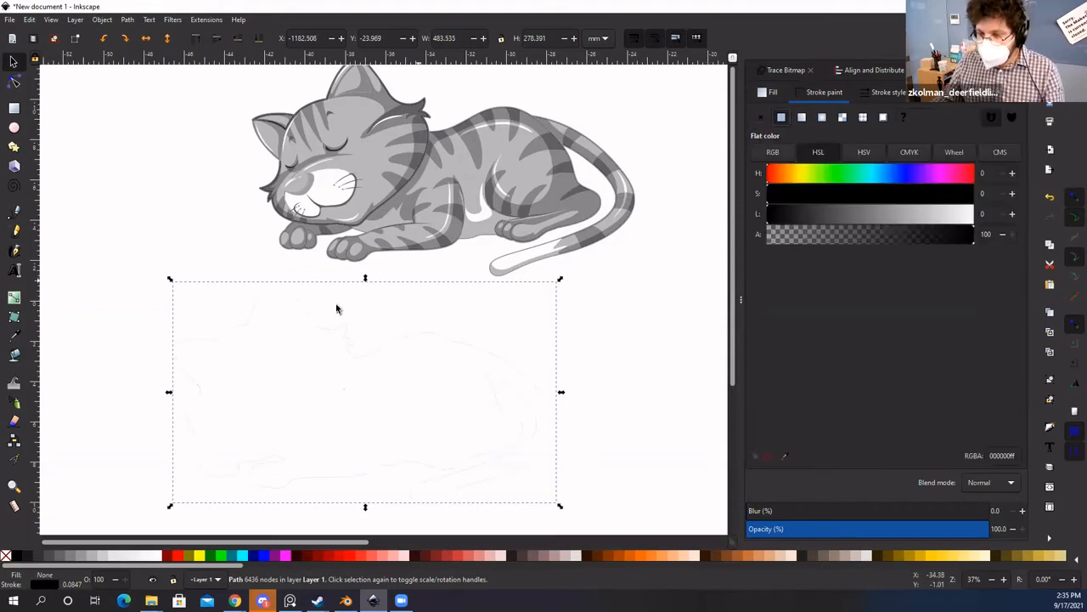
{"action": "scroll", "coordinate": [363, 382], "scroll_direction": "up", "scroll_amount": 4}
{"action": "scroll", "coordinate": [387, 320], "scroll_direction": "down", "scroll_amount": 4}
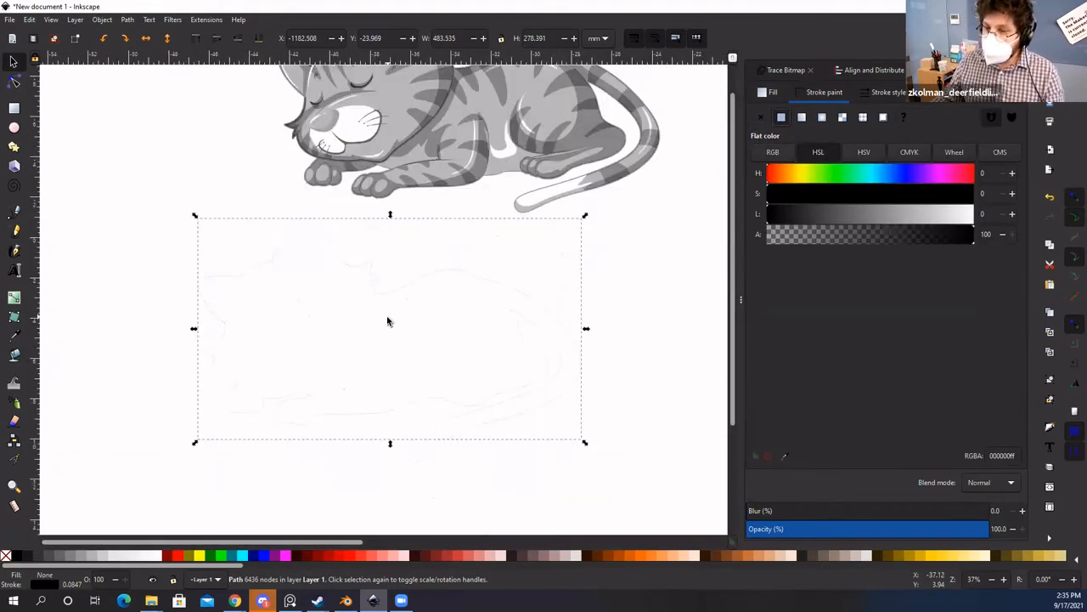
{"action": "scroll", "coordinate": [387, 321], "scroll_direction": "up", "scroll_amount": 4}
{"action": "scroll", "coordinate": [394, 274], "scroll_direction": "down", "scroll_amount": 4}
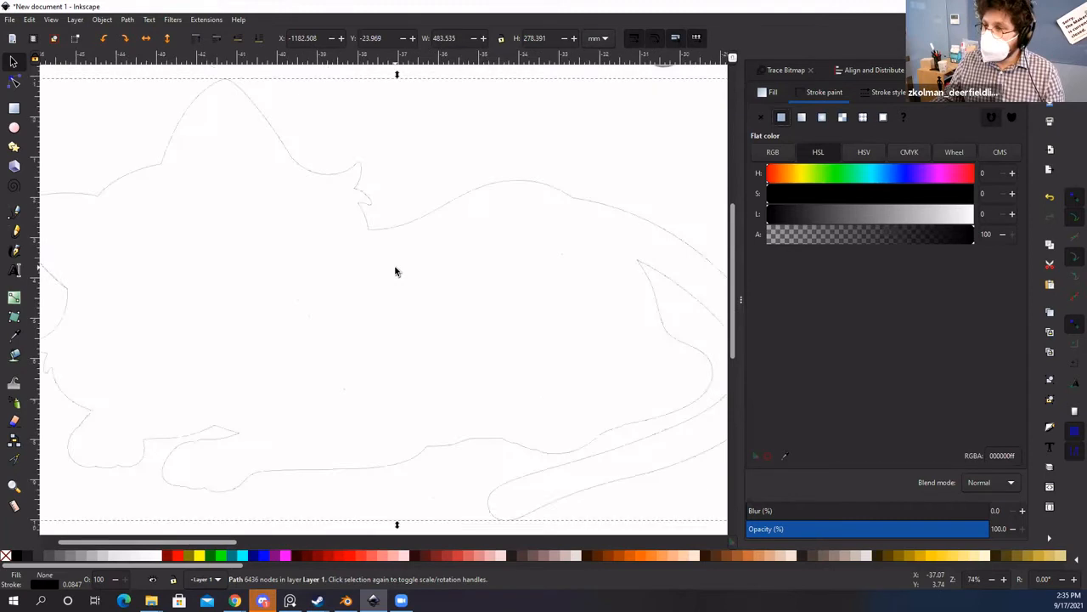
Step: Set the outline's stroke width to 0.103 in
{"action": "left_click", "coordinate": [882, 95]}
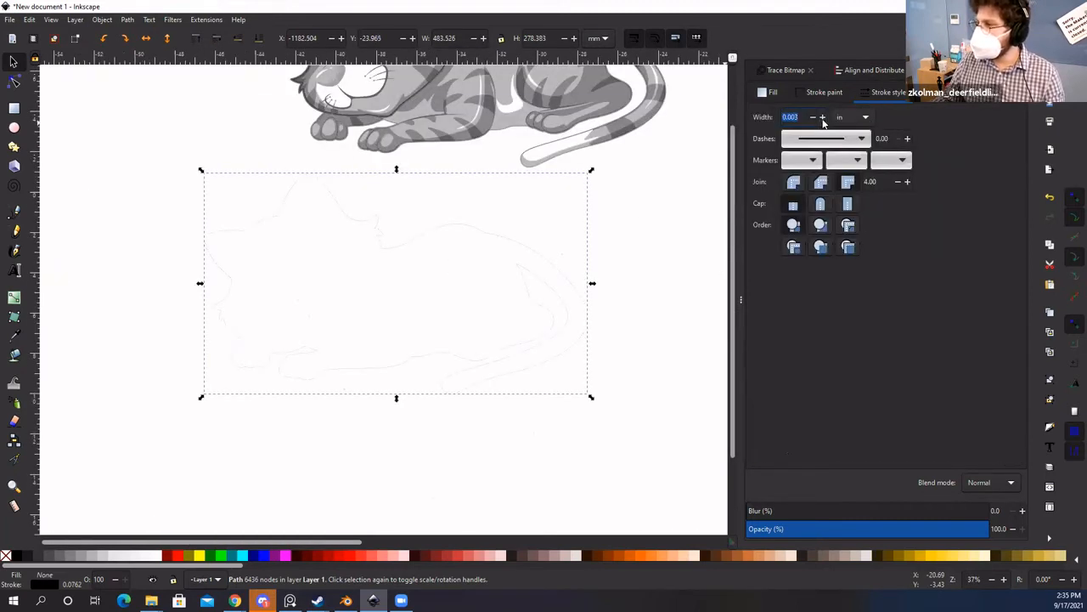
{"action": "left_click", "coordinate": [823, 119]}
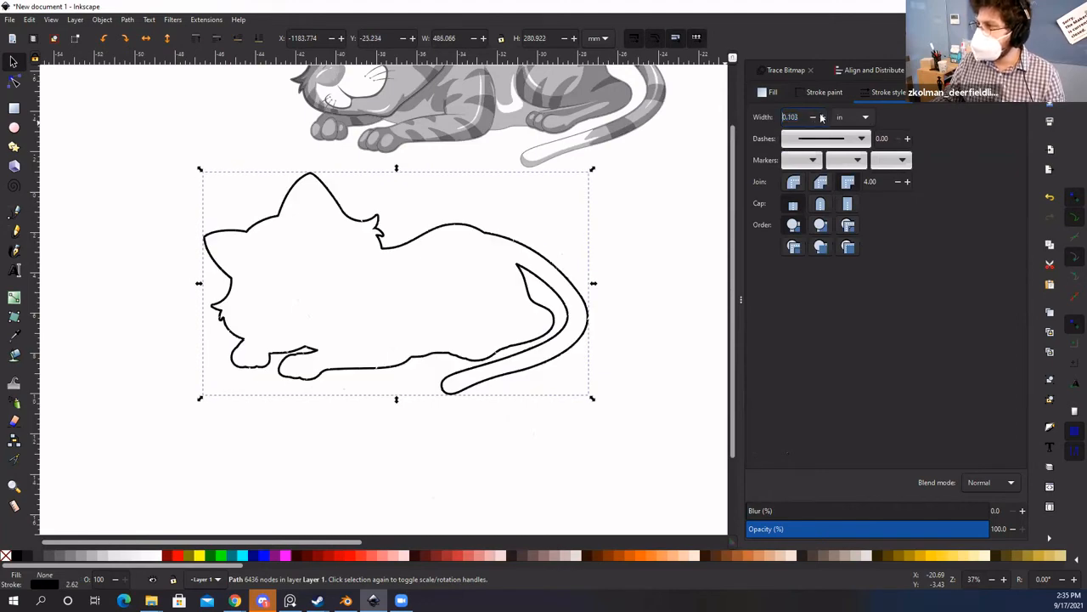
{"action": "scroll", "coordinate": [479, 238], "scroll_direction": "up", "scroll_amount": 2}
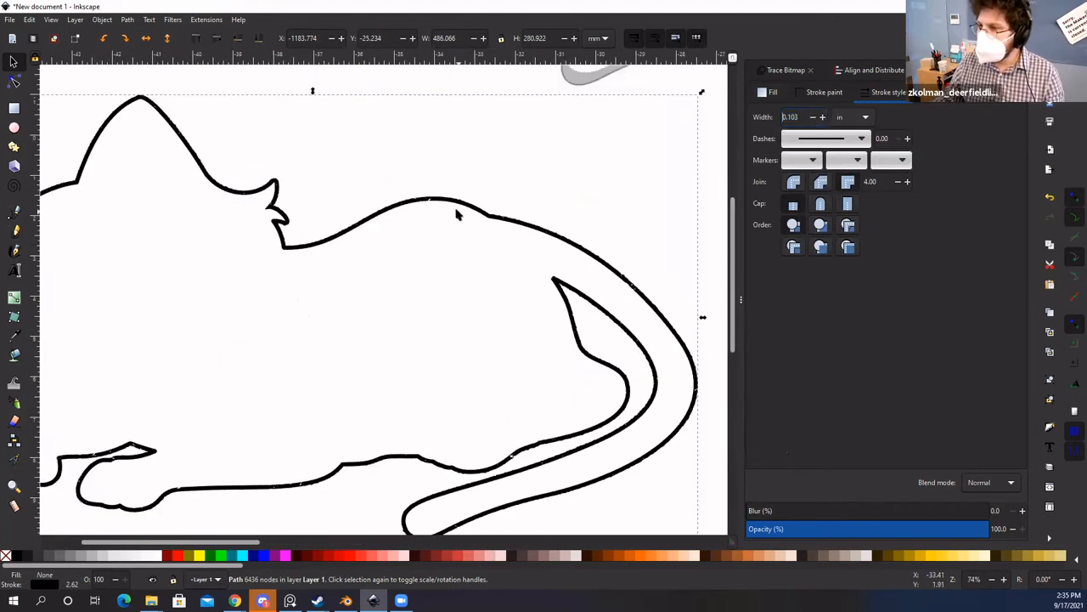
{"action": "scroll", "coordinate": [456, 215], "scroll_direction": "up", "scroll_amount": 1}
{"action": "scroll", "coordinate": [462, 174], "scroll_direction": "down", "scroll_amount": 6}
{"action": "scroll", "coordinate": [462, 178], "scroll_direction": "up", "scroll_amount": 1}
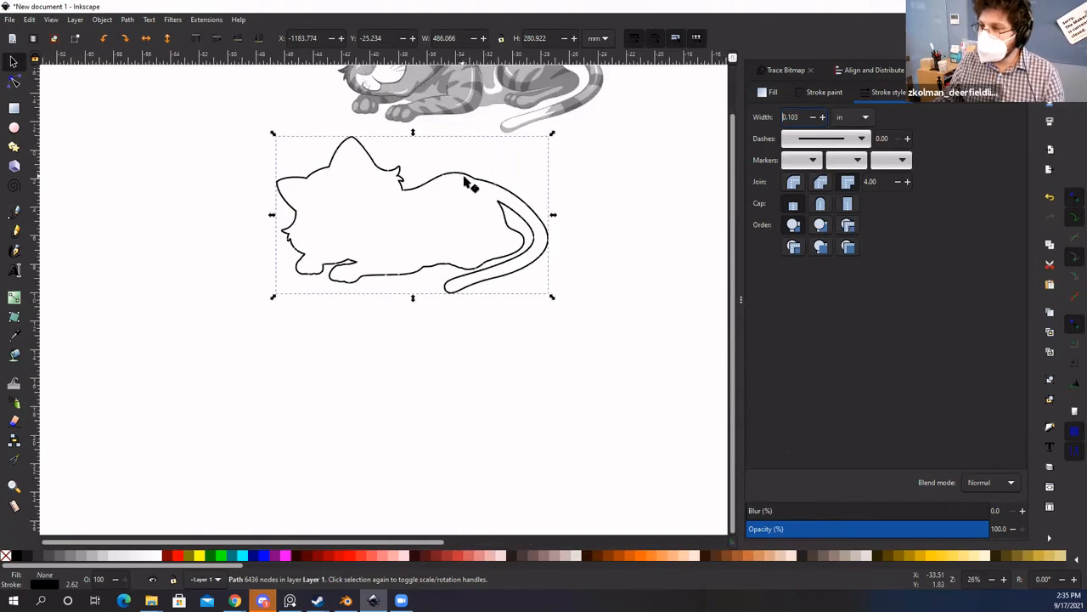
{"action": "scroll", "coordinate": [432, 230], "scroll_direction": "up", "scroll_amount": 2}
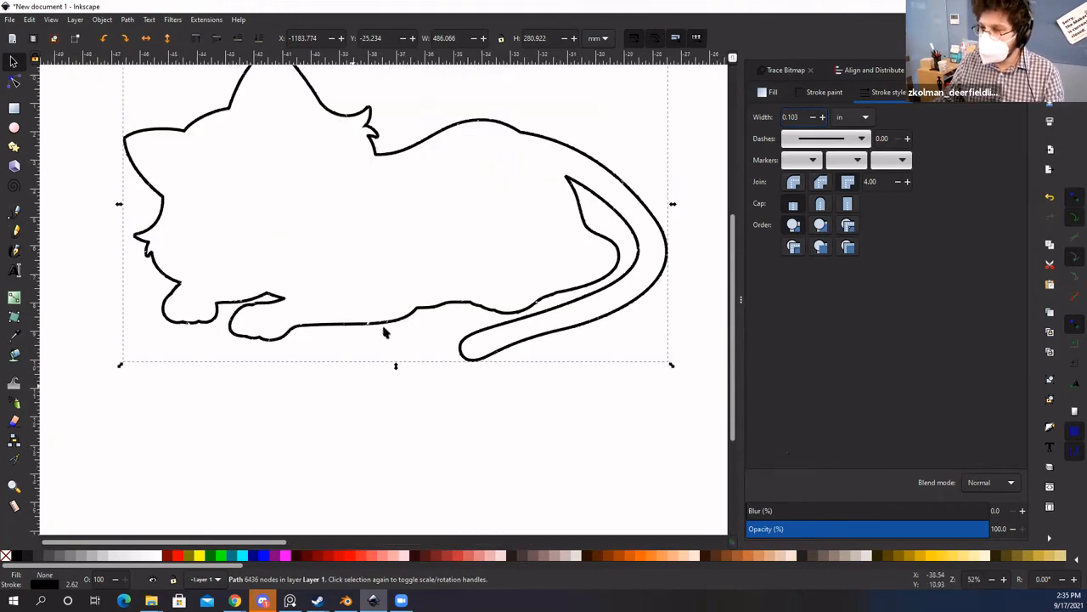
Step: Bring both cats into view and select the traced outline plus the grey cat image
{"action": "left_click", "coordinate": [412, 260]}
{"action": "left_click_drag", "start_coordinate": [412, 259], "coordinate": [344, 337]}
{"action": "scroll", "coordinate": [368, 302], "scroll_direction": "down", "scroll_amount": 2}
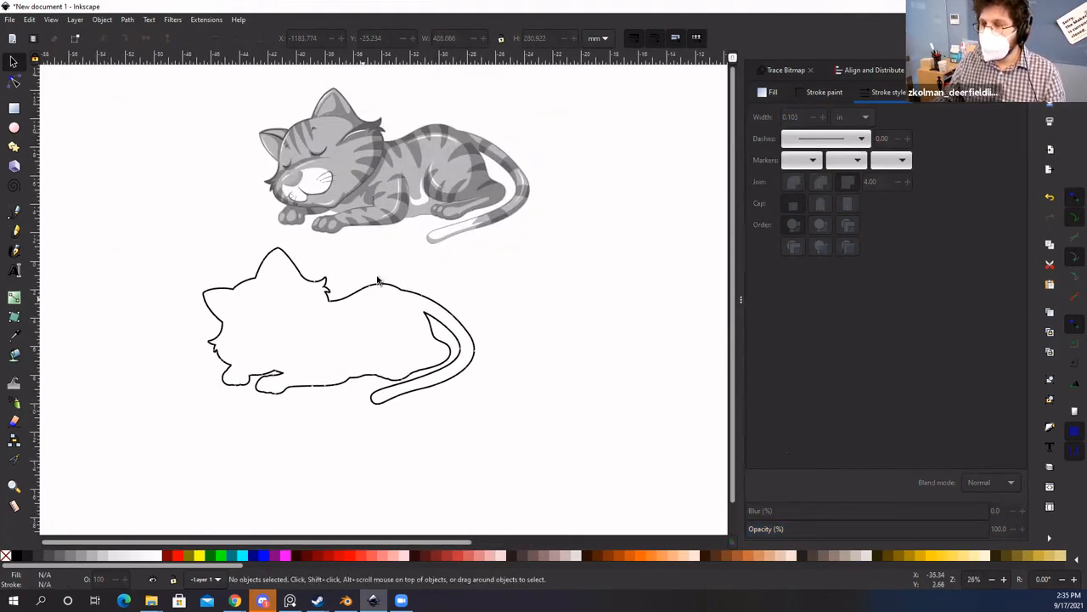
{"action": "left_click_drag", "start_coordinate": [346, 295], "coordinate": [324, 327]}
{"action": "left_click", "coordinate": [323, 327]}
{"action": "left_click", "coordinate": [407, 212], "text": "shift"}
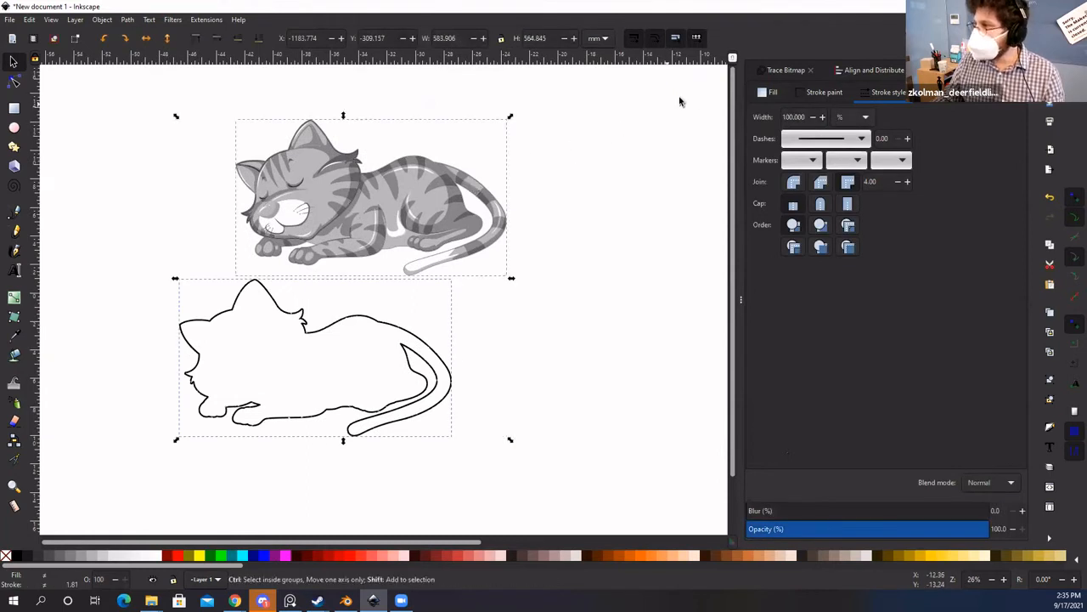
Step: Centre the grey cat and its outline on each other on both axes
{"action": "left_click", "coordinate": [875, 69]}
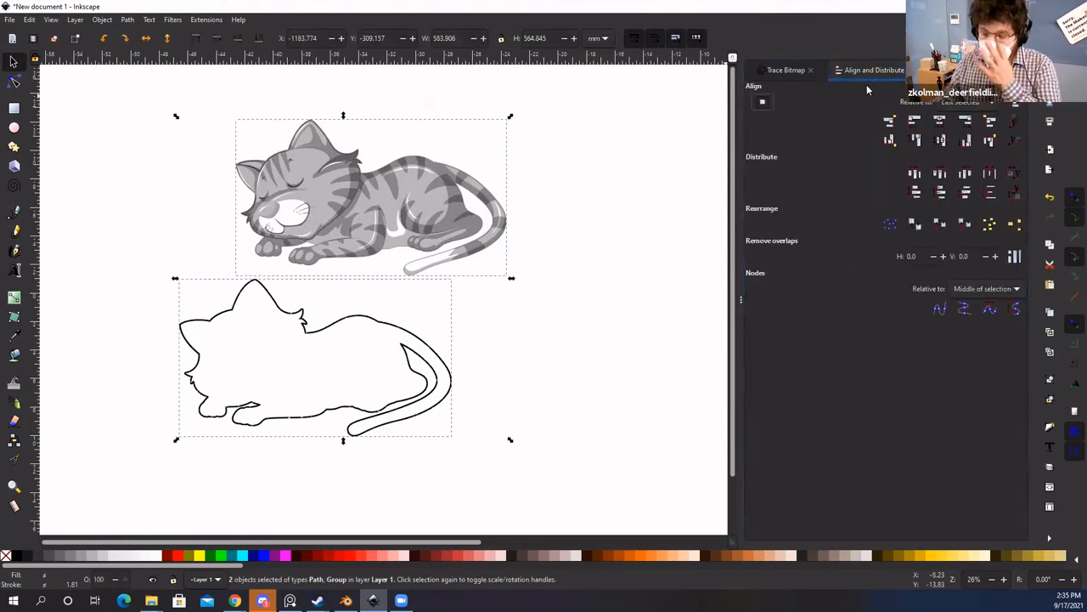
{"action": "left_click", "coordinate": [941, 122]}
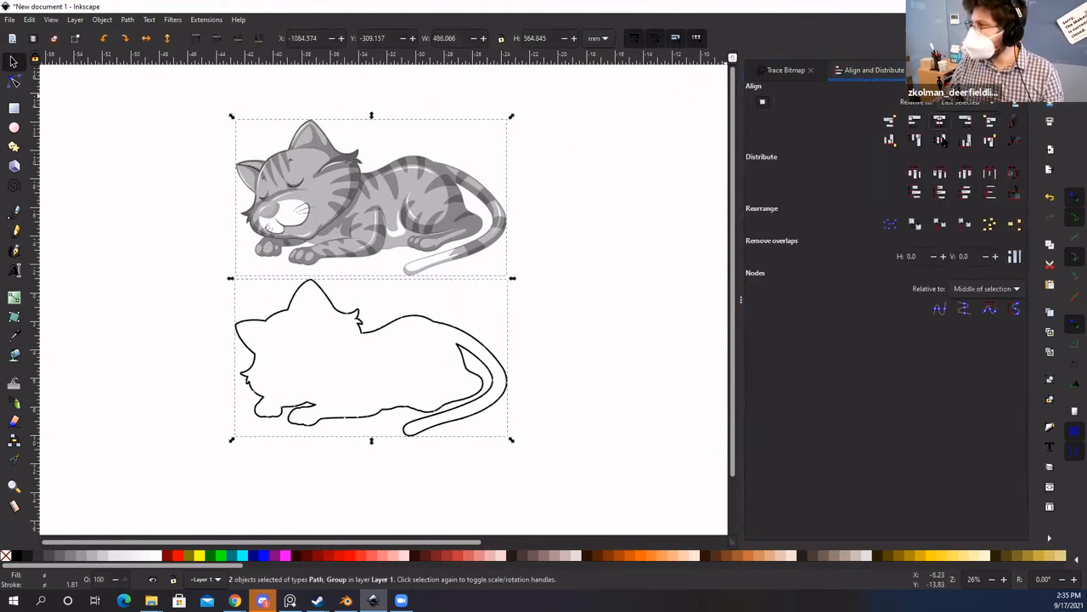
{"action": "left_click", "coordinate": [940, 140]}
{"action": "left_click", "coordinate": [553, 253]}
Step: Shift the grey cat aside to check the outline underneath, undoing each move
{"action": "key", "text": "space"}
{"action": "scroll", "coordinate": [435, 292], "scroll_direction": "up", "scroll_amount": 1}
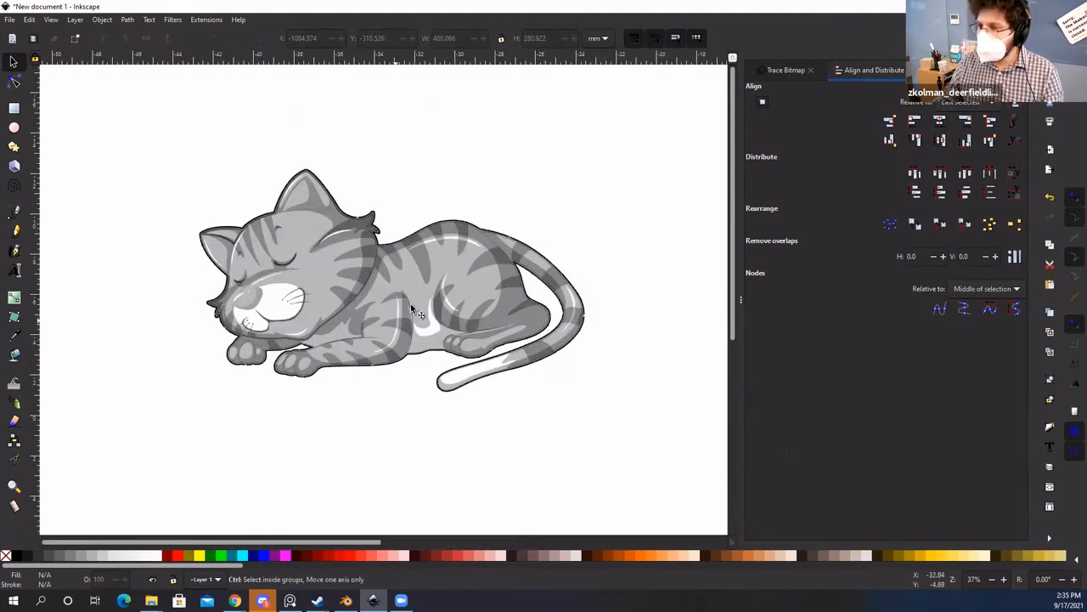
{"action": "left_click_drag", "start_coordinate": [408, 261], "coordinate": [449, 317]}
{"action": "key", "text": "ctrl+z"}
{"action": "key", "text": "ctrl+z"}
{"action": "key", "text": "space"}
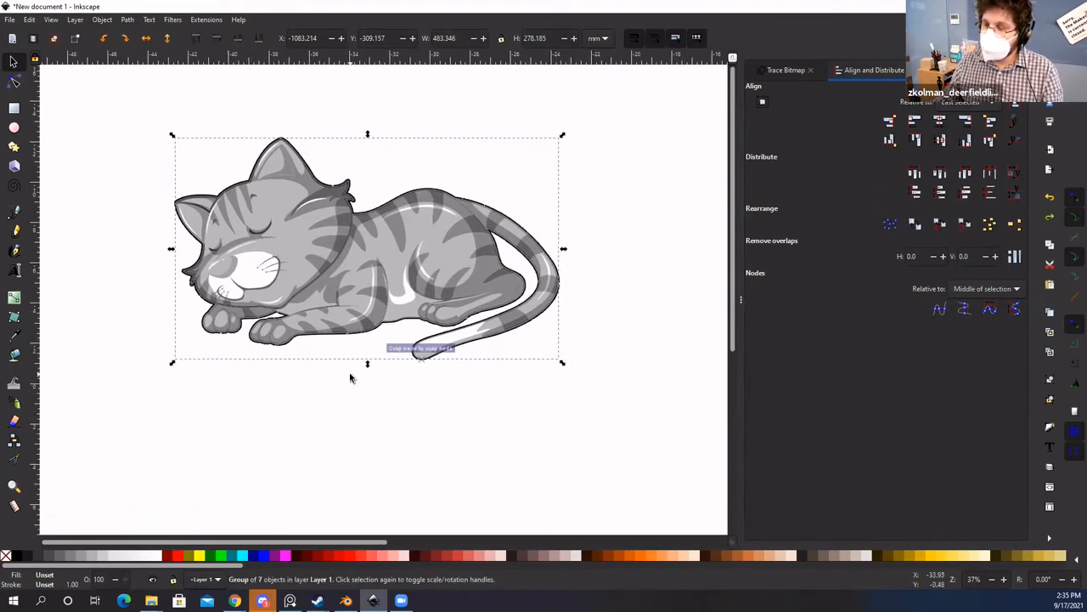
{"action": "left_click", "coordinate": [351, 377]}
{"action": "key", "text": "space"}
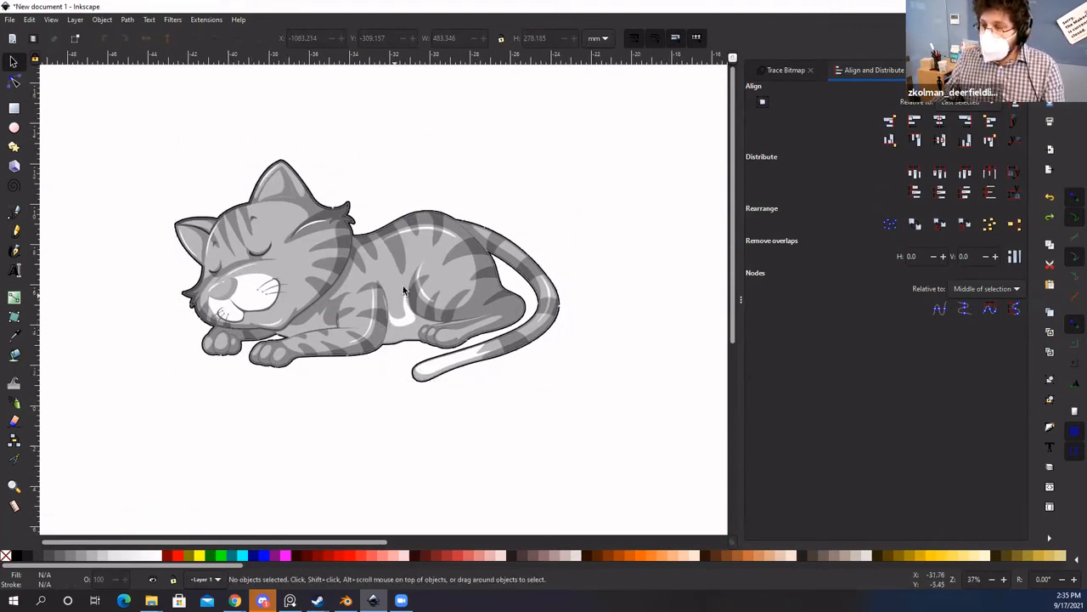
{"action": "left_click", "coordinate": [401, 345]}
{"action": "left_click_drag", "start_coordinate": [308, 192], "coordinate": [314, 258]}
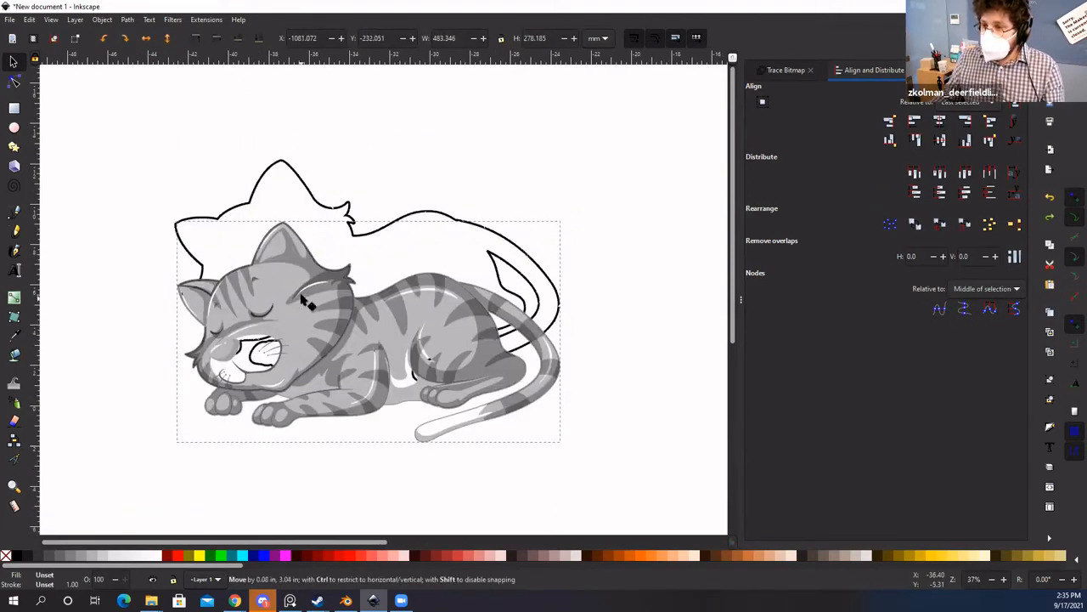
{"action": "key", "text": "ctrl+z"}
Step: Separate the grey cat and outline, then move the cat back up onto the outline
{"action": "left_click", "coordinate": [295, 171]}
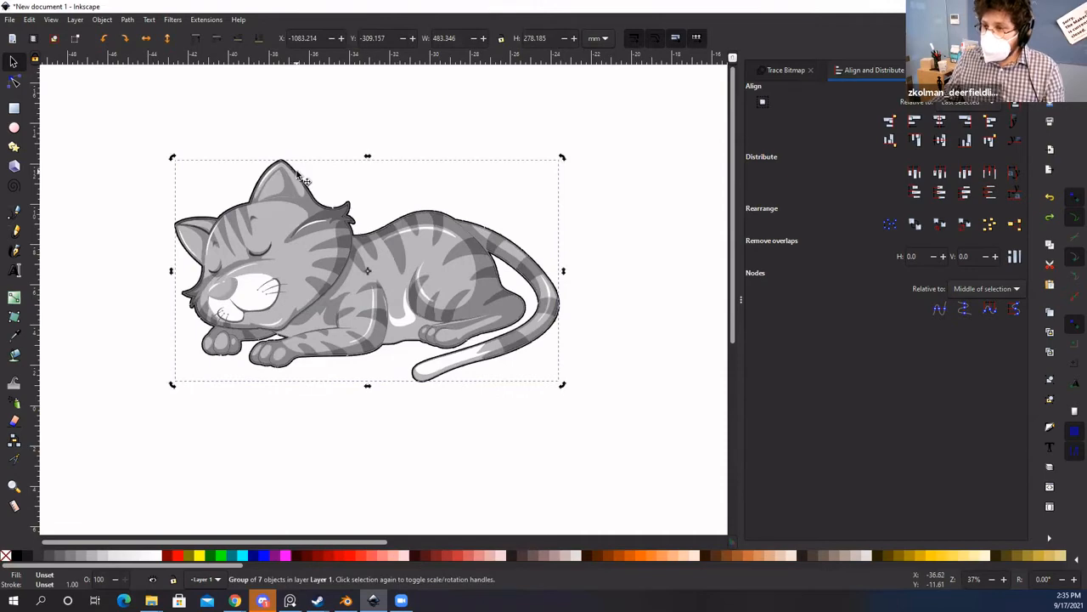
{"action": "left_click", "coordinate": [343, 74]}
{"action": "left_click_drag", "start_coordinate": [291, 178], "coordinate": [253, 363]}
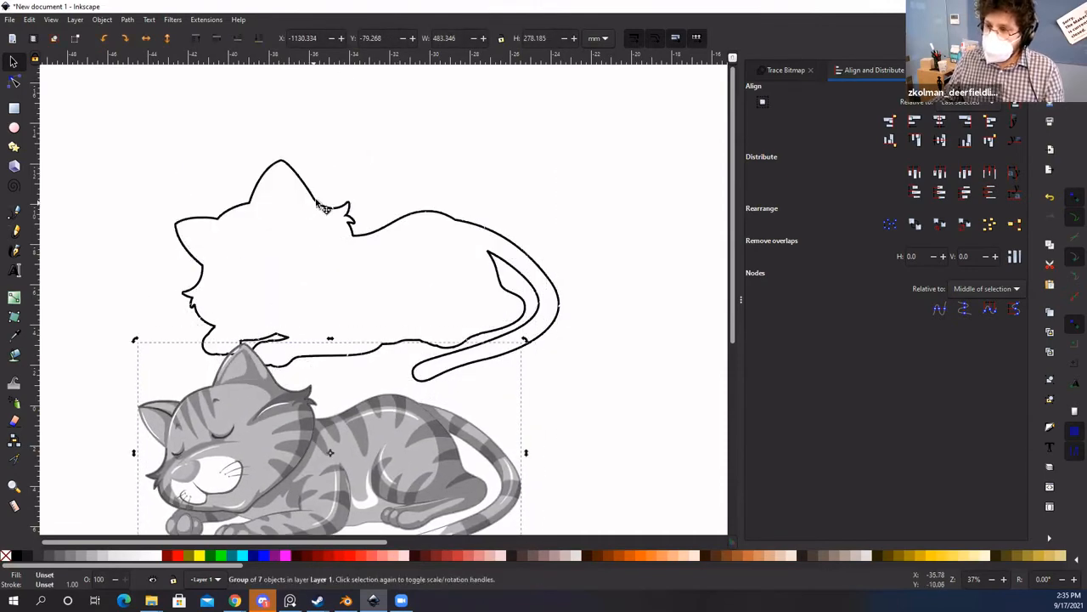
{"action": "left_click_drag", "start_coordinate": [319, 203], "coordinate": [324, 151]}
{"action": "key", "text": "space"}
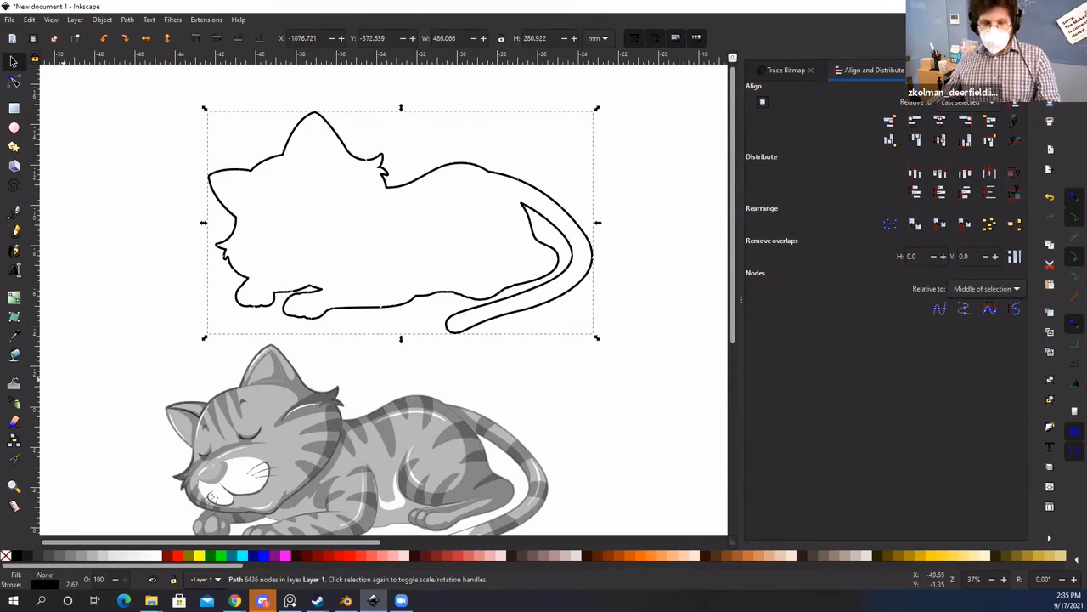
{"action": "key", "text": "alt+Tab"}
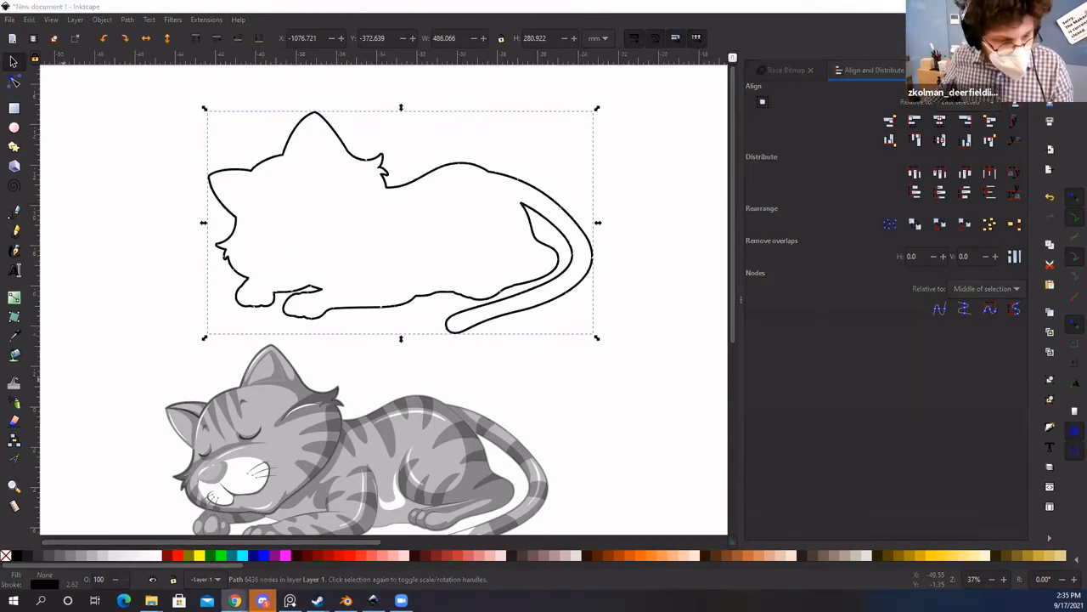
{"action": "left_click", "coordinate": [696, 310]}
{"action": "key", "text": "space"}
{"action": "left_click_drag", "start_coordinate": [266, 507], "coordinate": [341, 245]}
Step: Select the cat image and outline together and centre them on both axes
{"action": "left_click_drag", "start_coordinate": [123, 102], "coordinate": [600, 430]}
{"action": "left_click", "coordinate": [940, 121]}
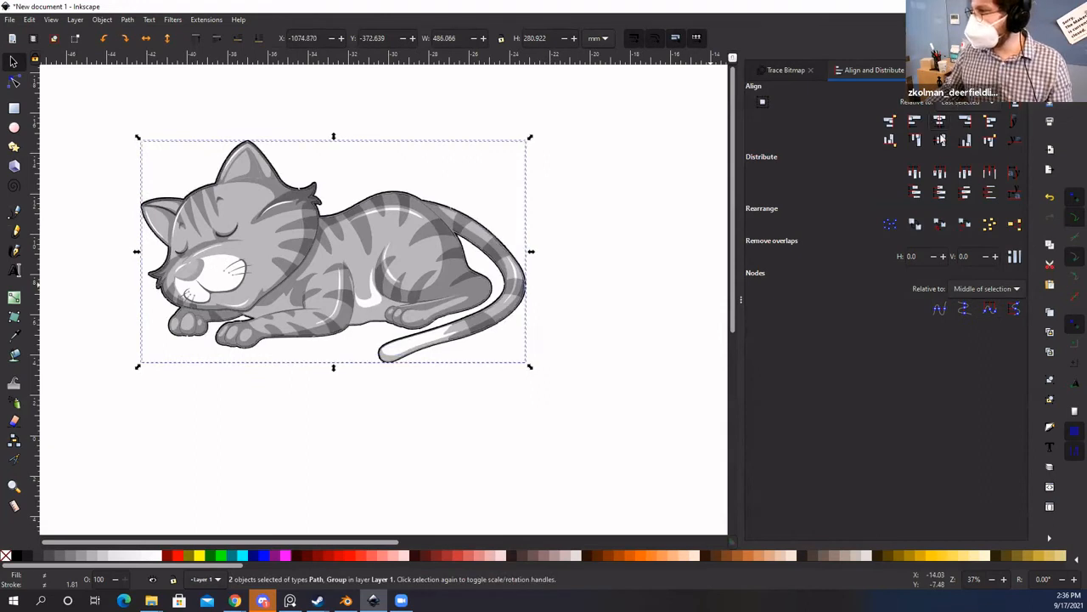
{"action": "left_click", "coordinate": [940, 140]}
{"action": "left_click", "coordinate": [593, 228]}
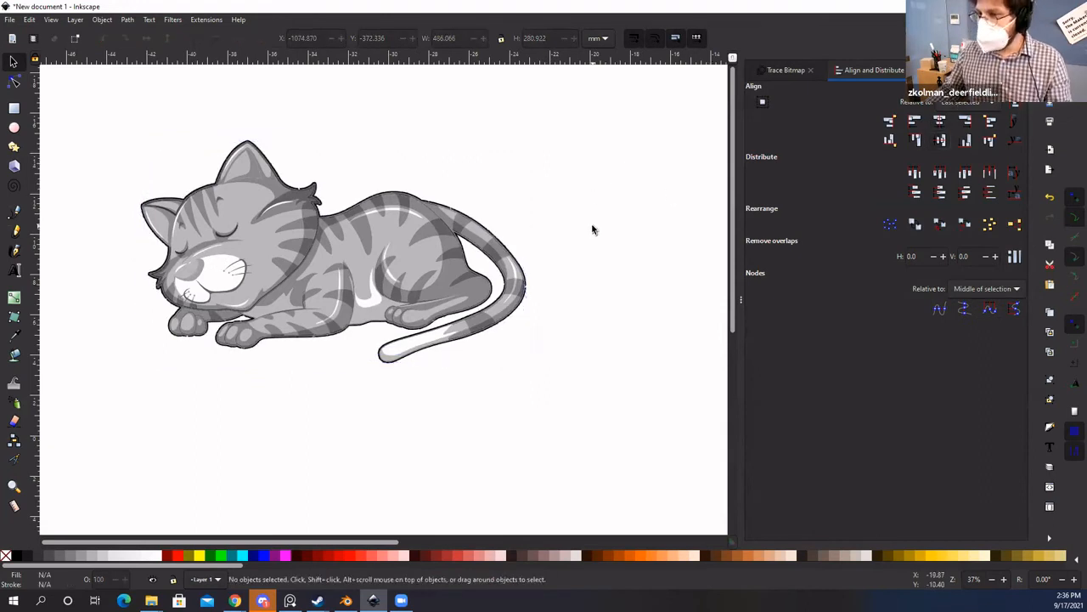
{"action": "left_click", "coordinate": [73, 21]}
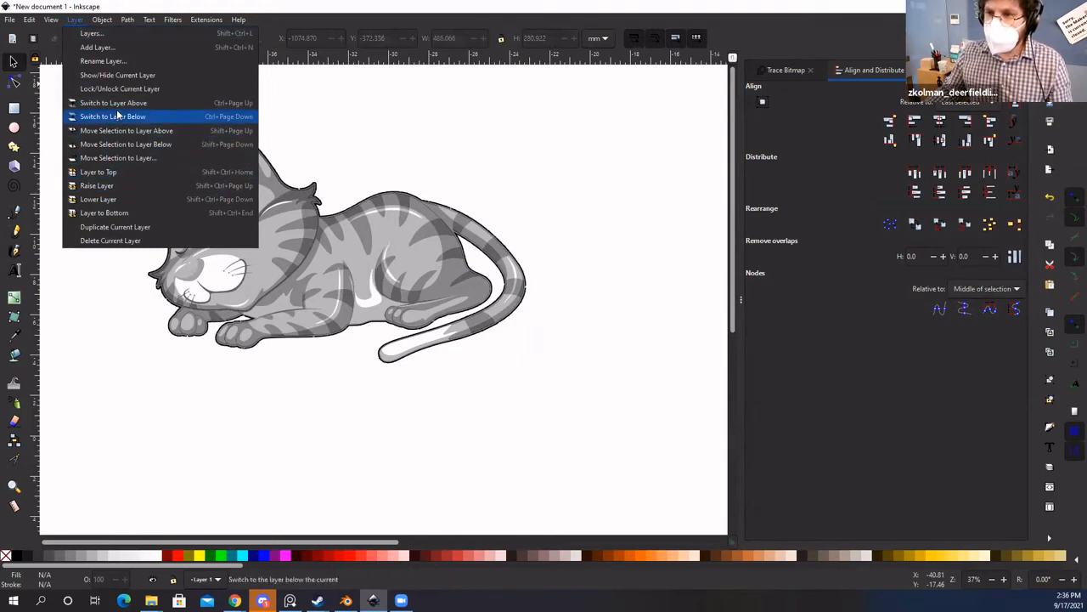
Step: Open the Layers panel from the Layer menu
{"action": "mouse_move", "coordinate": [52, 23]}
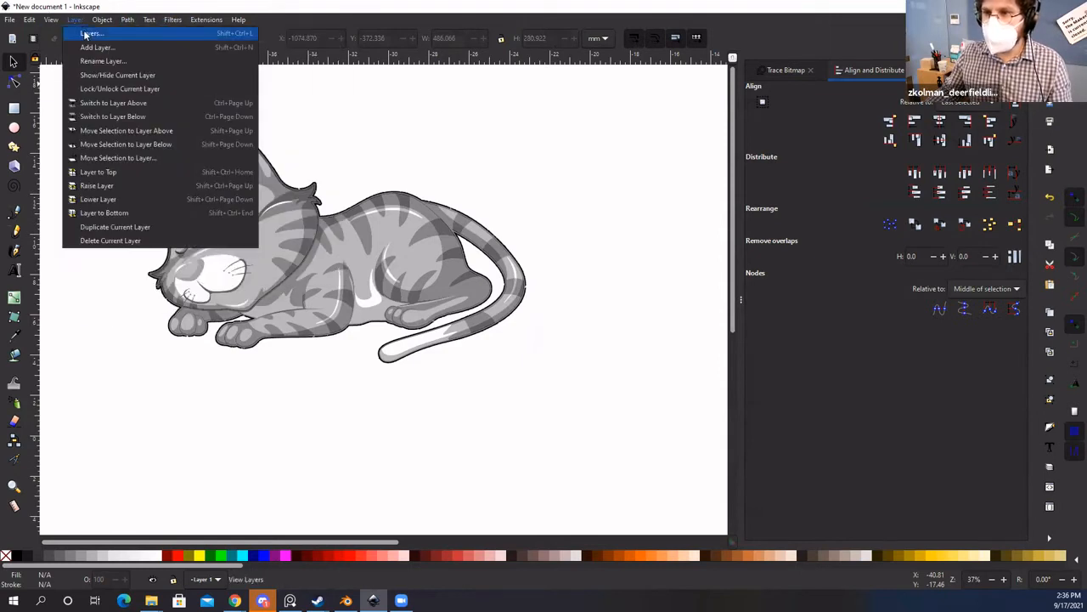
{"action": "left_click", "coordinate": [89, 34]}
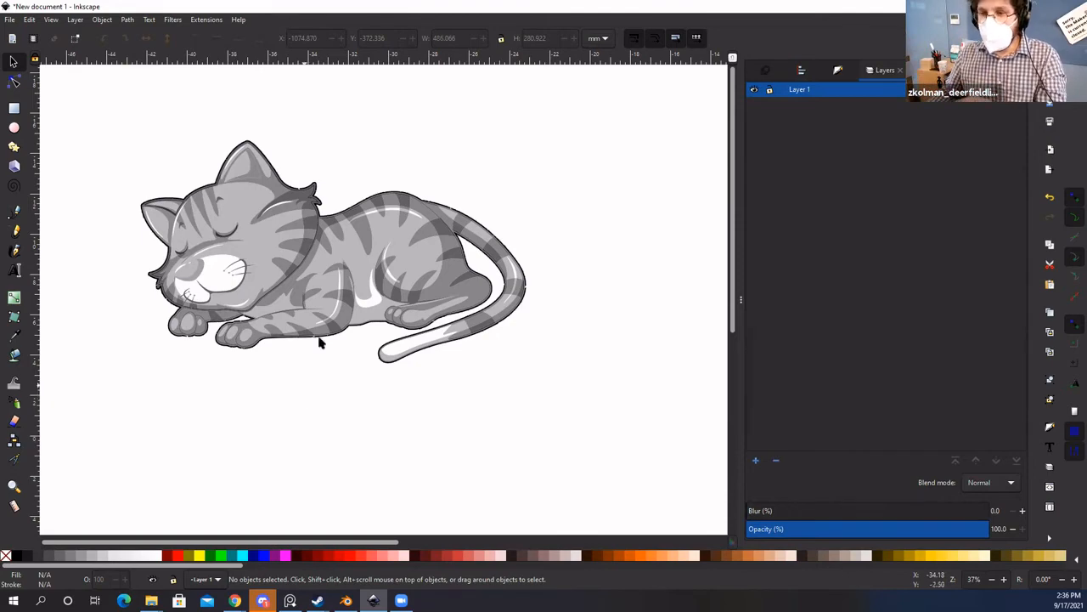
{"action": "left_click_drag", "start_coordinate": [323, 250], "coordinate": [332, 362]}
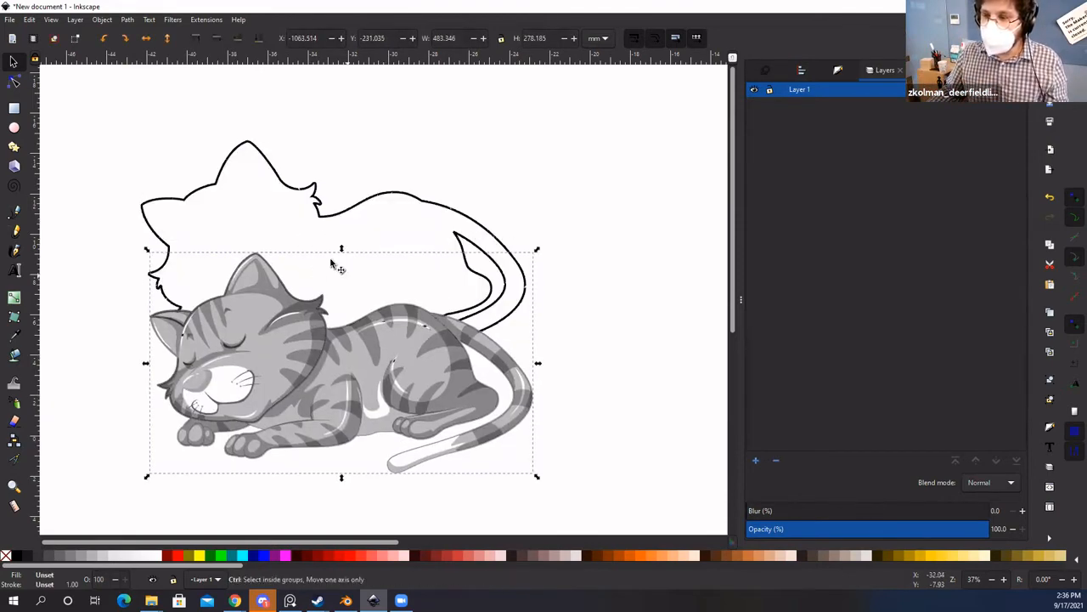
{"action": "key", "text": "ctrl+z"}
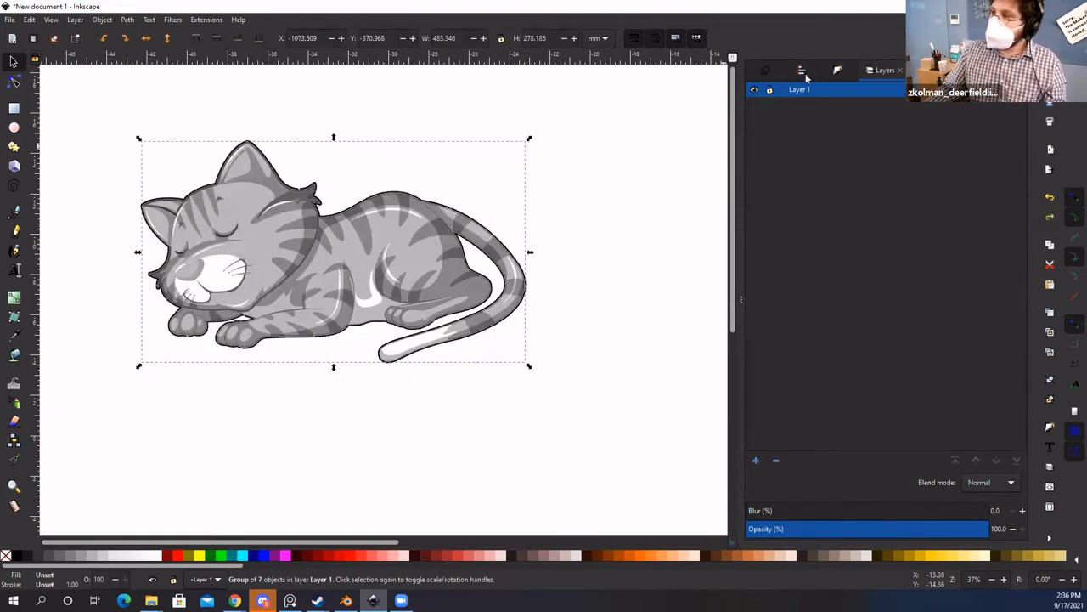
Step: Add a new layer, Layer 2, positioned Above current
{"action": "left_click", "coordinate": [759, 461]}
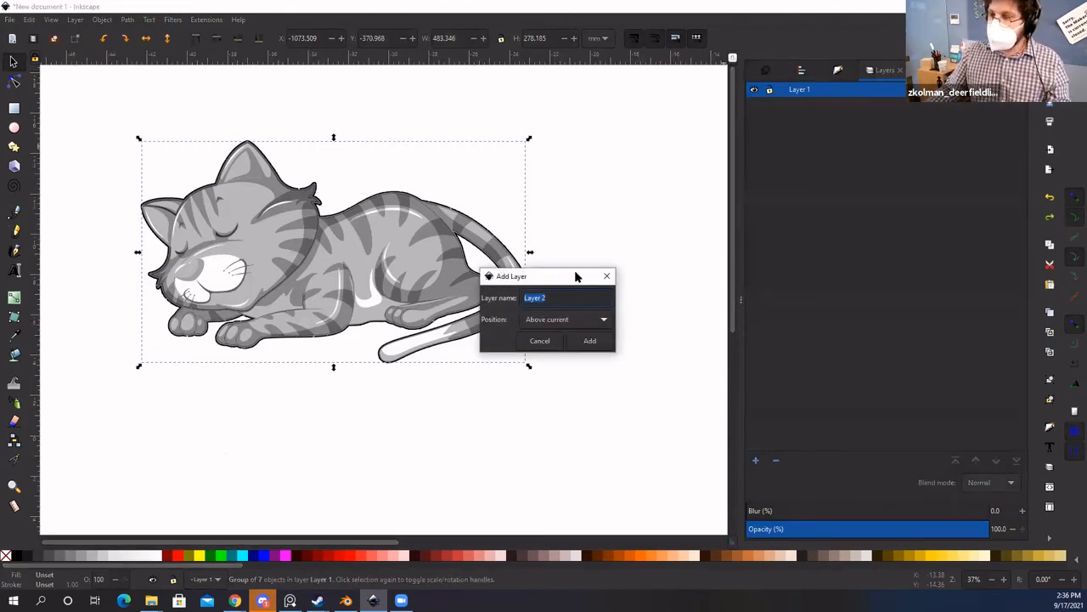
{"action": "left_click_drag", "start_coordinate": [576, 276], "coordinate": [604, 259]}
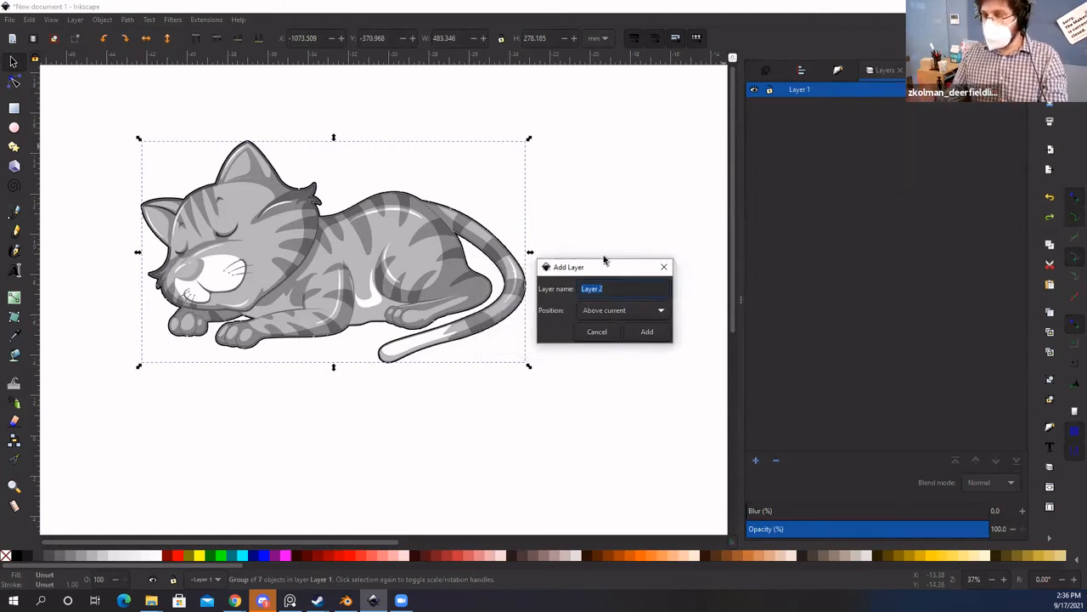
{"action": "left_click", "coordinate": [607, 312]}
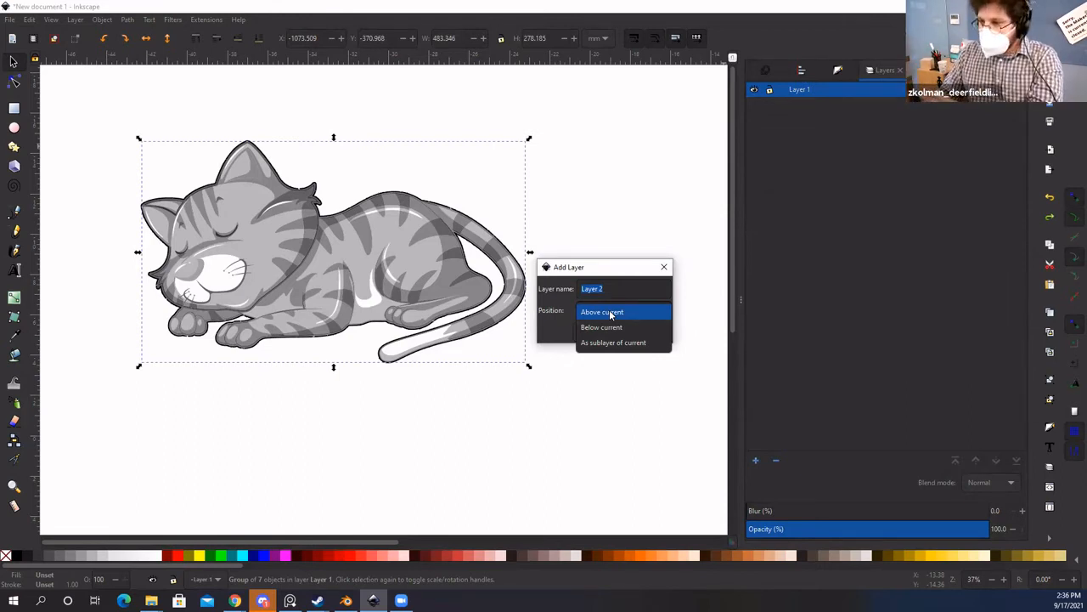
{"action": "left_click", "coordinate": [610, 312]}
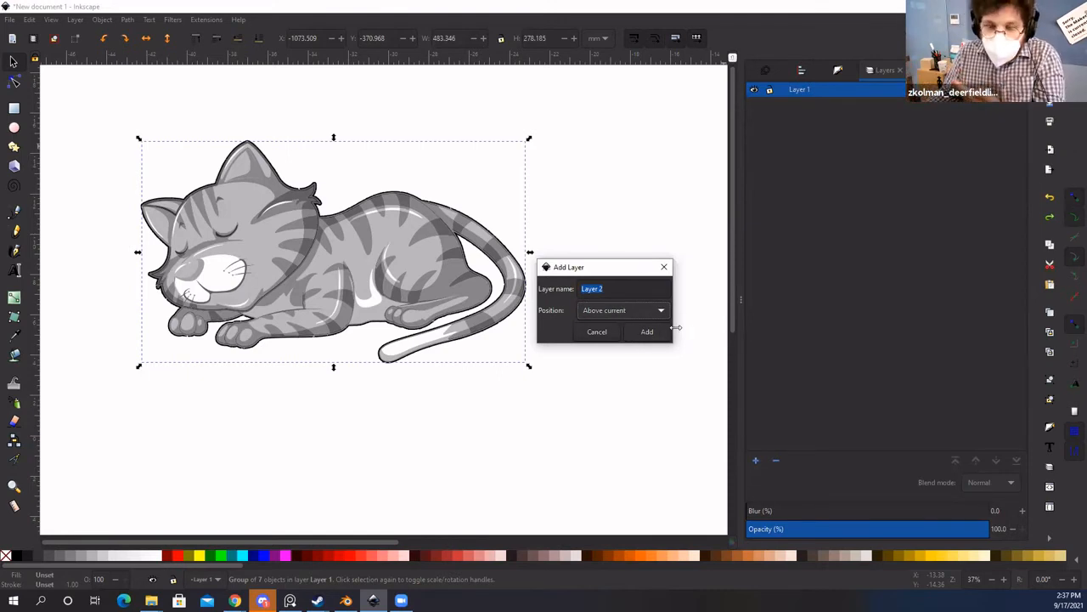
{"action": "left_click", "coordinate": [646, 331]}
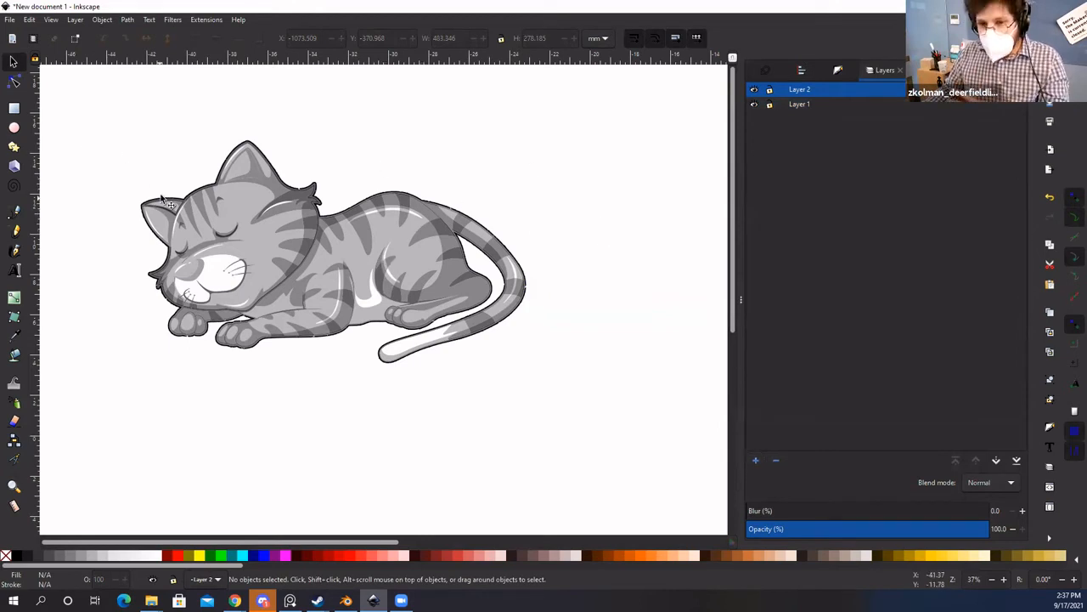
Step: Move the grey cat image to Layer 2 via its context menu
{"action": "left_click", "coordinate": [286, 256]}
{"action": "mouse_move", "coordinate": [286, 257]}
{"action": "left_mouse_down"}
{"action": "mouse_move", "coordinate": [296, 312]}
{"action": "mouse_move", "coordinate": [288, 253]}
{"action": "left_mouse_up"}
{"action": "right_click", "coordinate": [289, 253]}
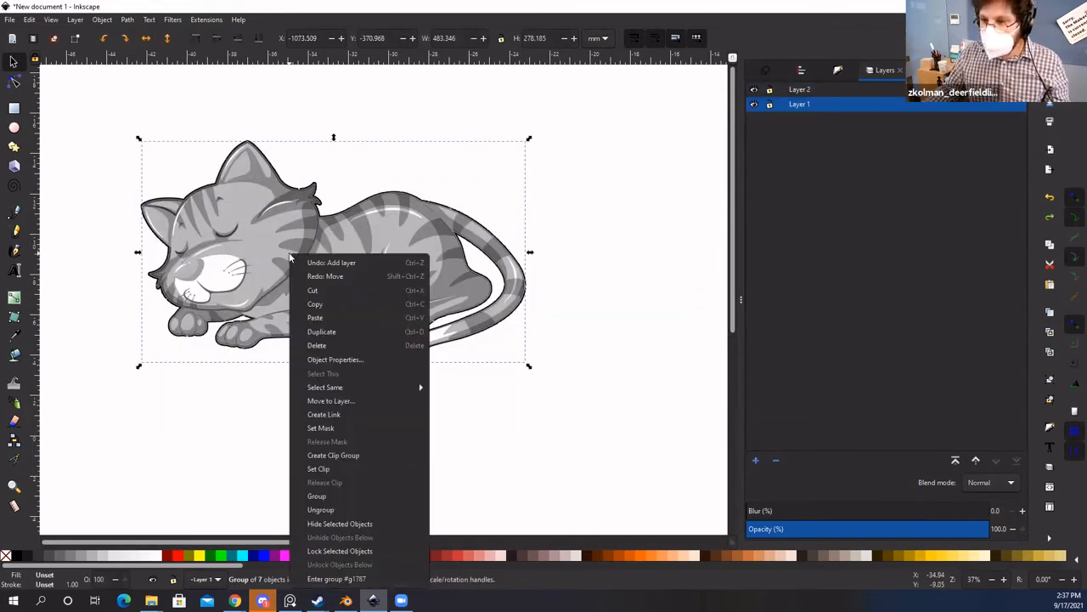
{"action": "left_click", "coordinate": [331, 401]}
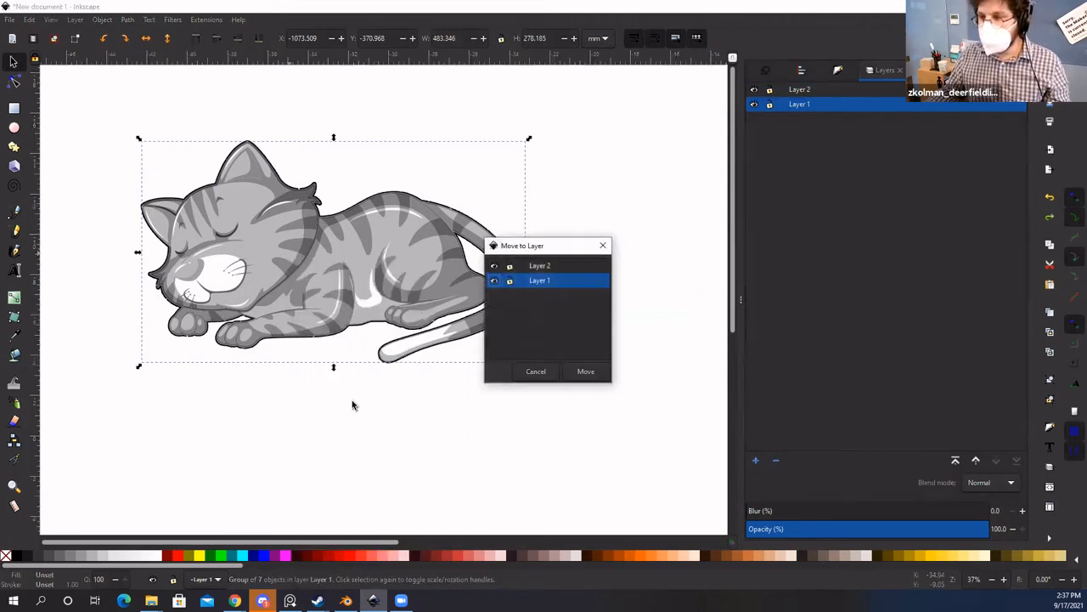
{"action": "left_click", "coordinate": [547, 265]}
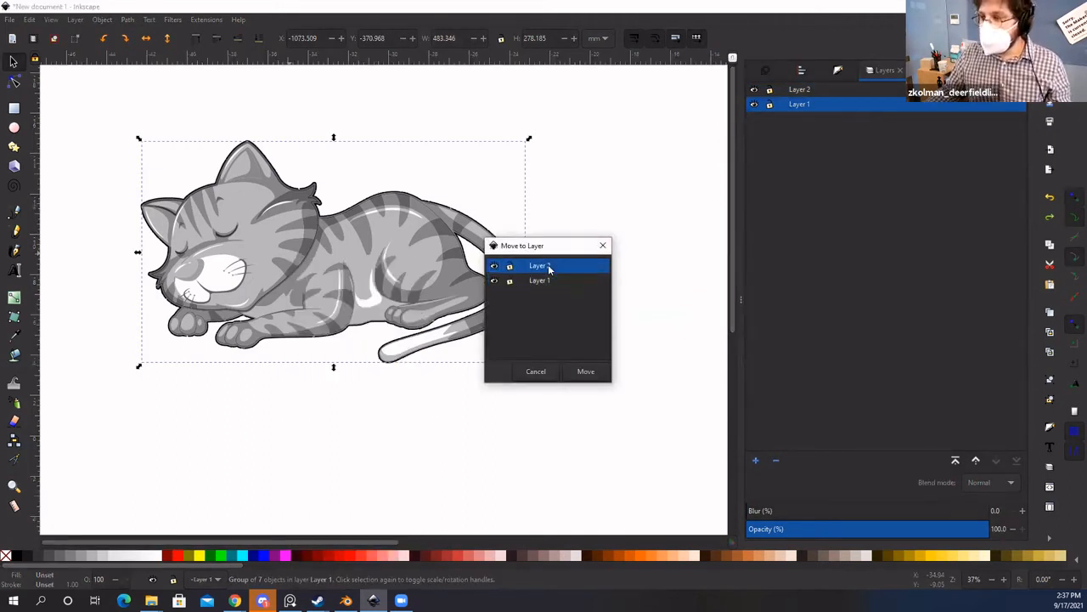
{"action": "left_click", "coordinate": [584, 372]}
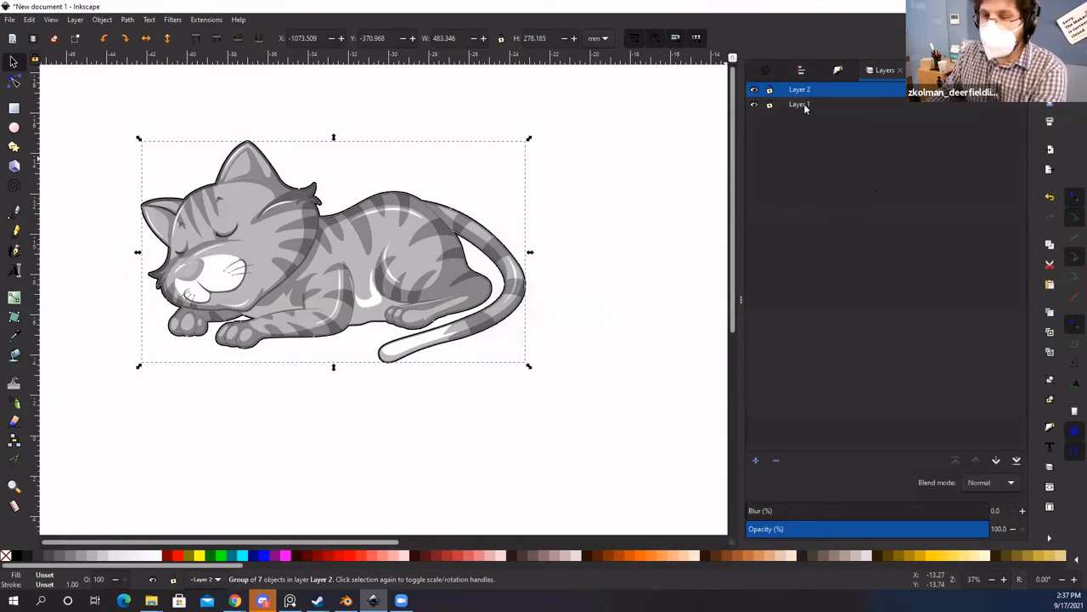
Step: Toggle Layer 2's visibility, leaving the grey cat picture hidden
{"action": "left_click", "coordinate": [754, 91]}
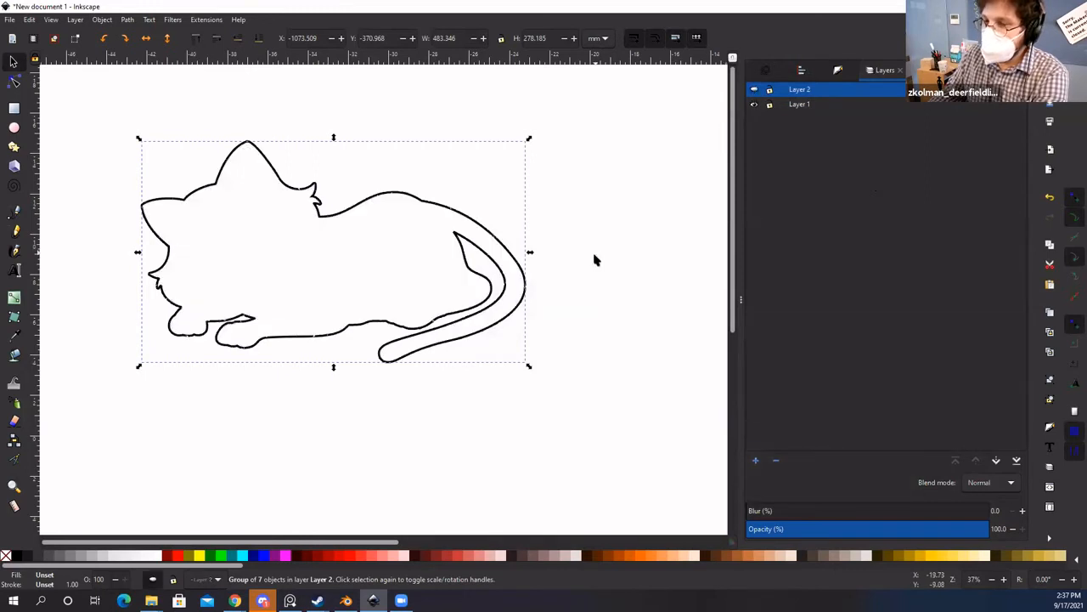
{"action": "left_click", "coordinate": [754, 91]}
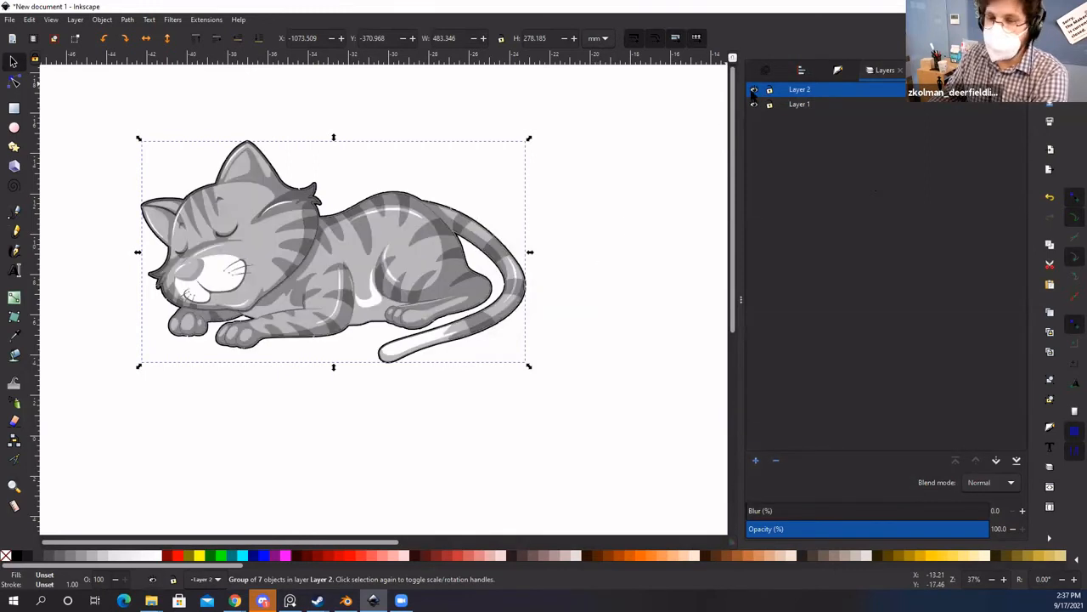
{"action": "left_click", "coordinate": [753, 91]}
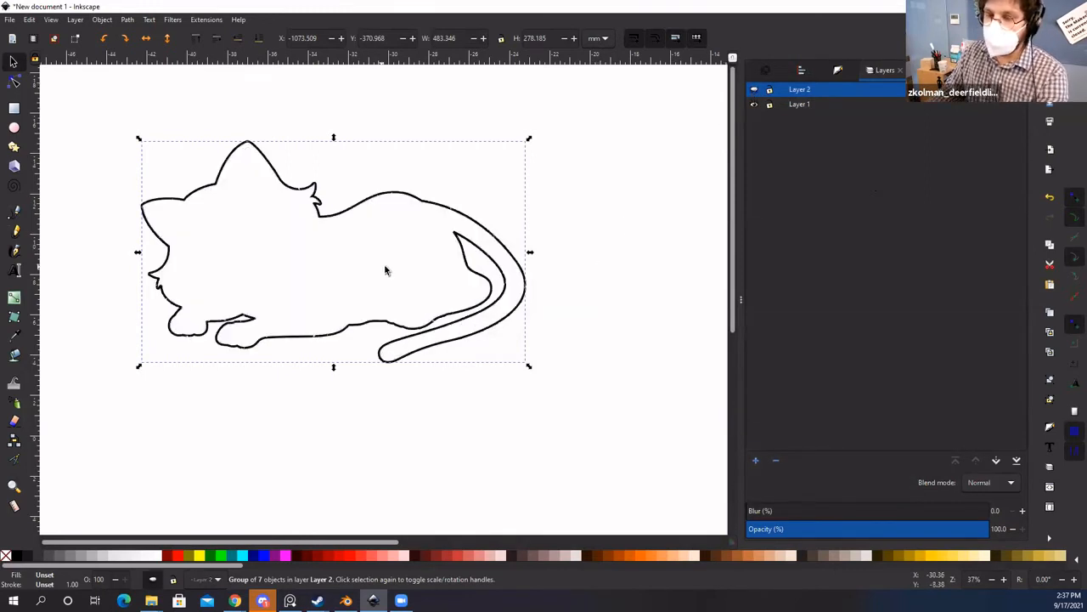
{"action": "left_click", "coordinate": [755, 91]}
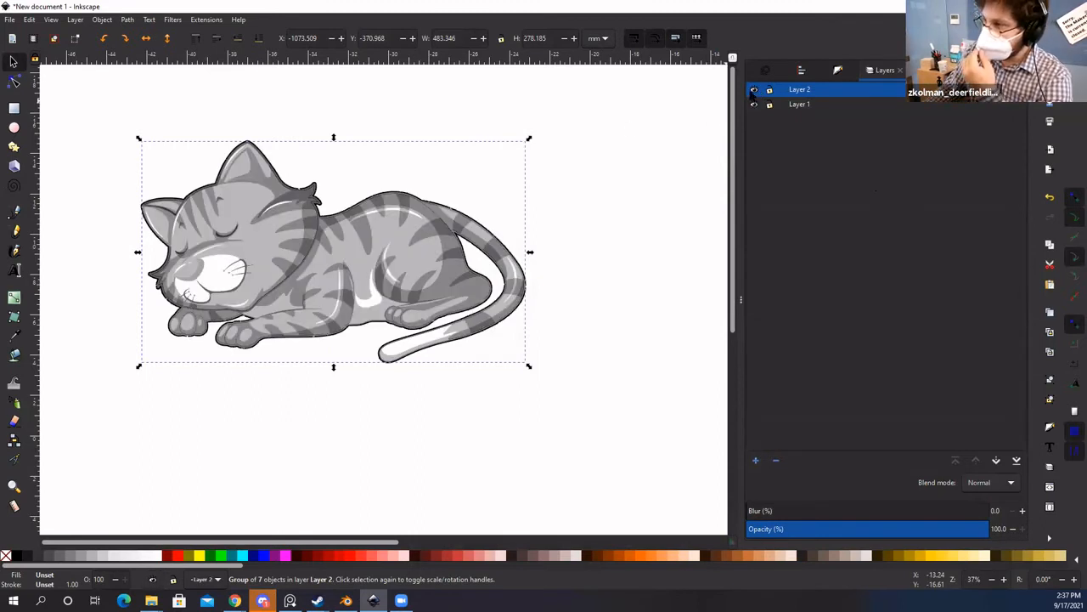
{"action": "left_click", "coordinate": [753, 91]}
Step: Recentre the view on the traced black cat outline
{"action": "left_click", "coordinate": [696, 274]}
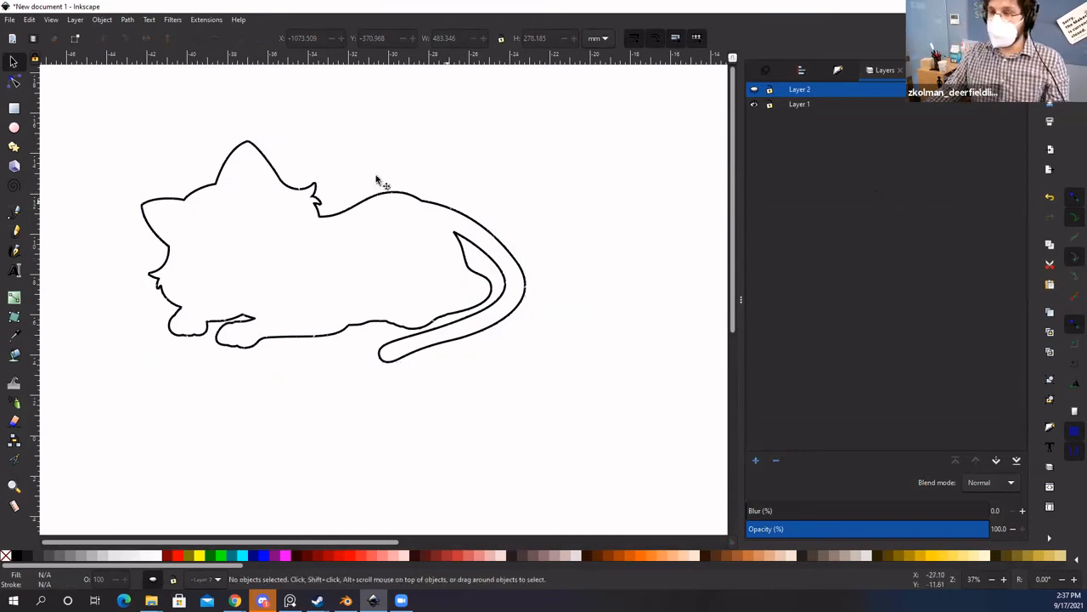
{"action": "key", "text": "space"}
{"action": "left_click_drag", "start_coordinate": [271, 306], "coordinate": [328, 281]}
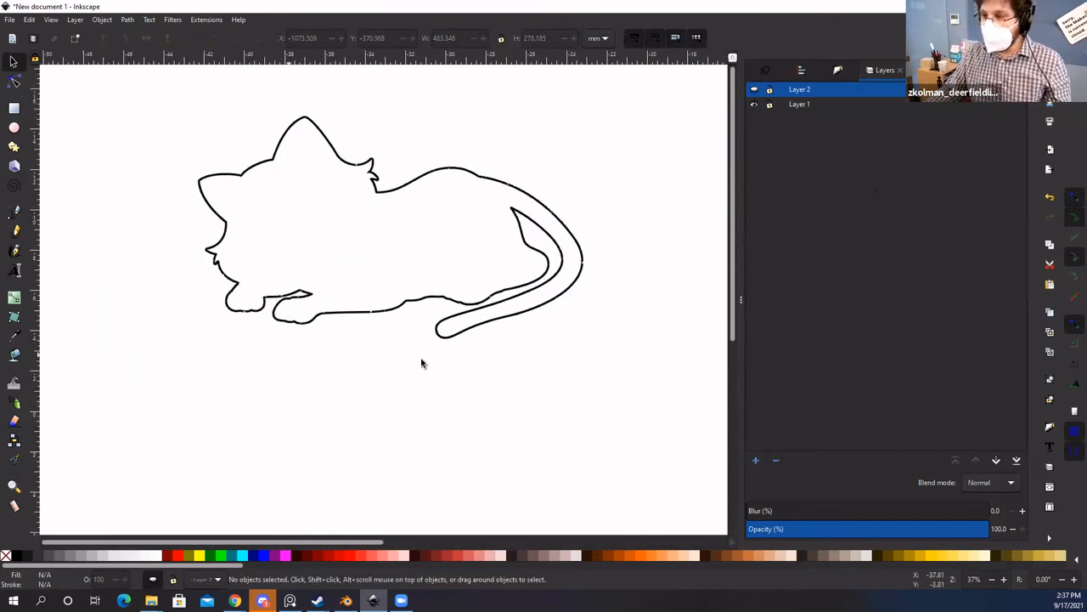
{"action": "left_click", "coordinate": [401, 197]}
{"action": "left_click", "coordinate": [456, 413]}
{"action": "key", "text": "space"}
{"action": "left_click_drag", "start_coordinate": [457, 413], "coordinate": [484, 406]}
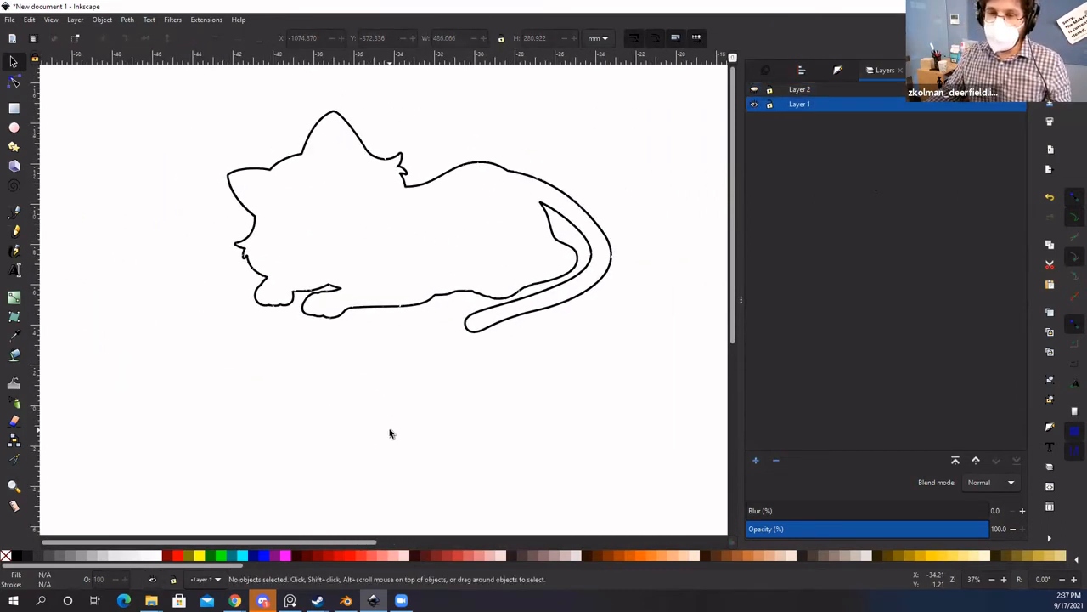
{"action": "key", "text": "space"}
{"action": "left_click_drag", "start_coordinate": [538, 338], "coordinate": [522, 339]}
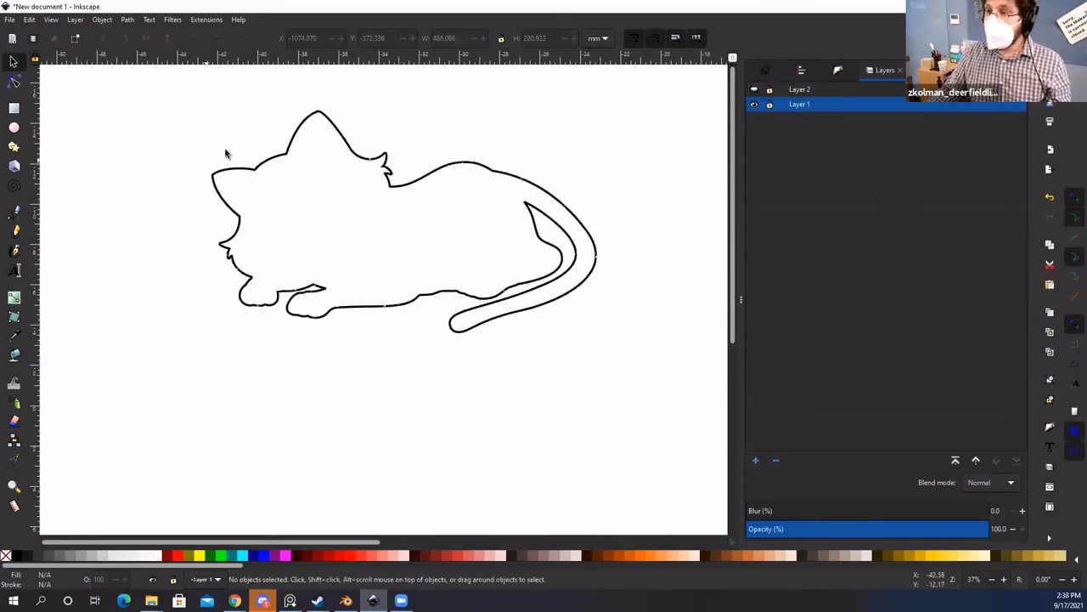
{"action": "key", "text": "space"}
{"action": "left_click_drag", "start_coordinate": [182, 160], "coordinate": [168, 151]}
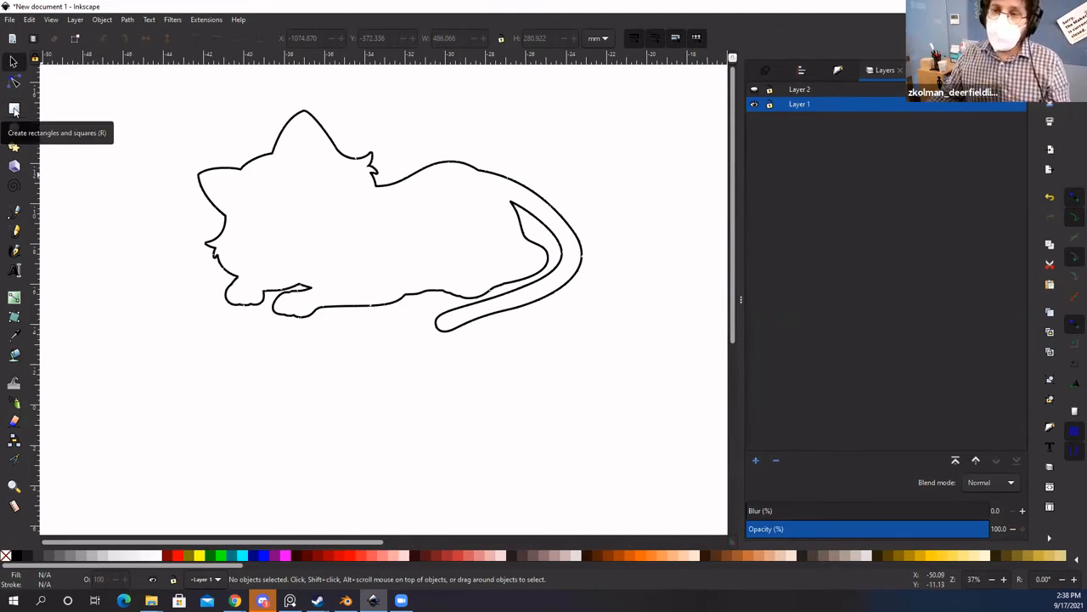
Step: Draw one unfilled 161.825 × 78.294 mm rectangle below-left of the cat outline and select it
{"action": "left_click", "coordinate": [14, 110]}
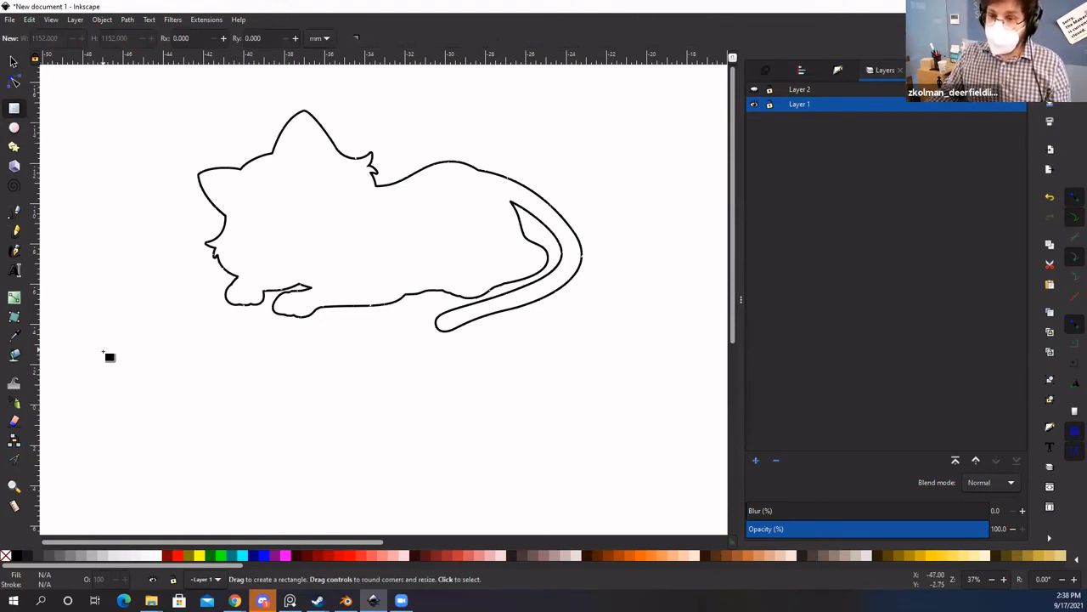
{"action": "left_click_drag", "start_coordinate": [94, 354], "coordinate": [222, 414]}
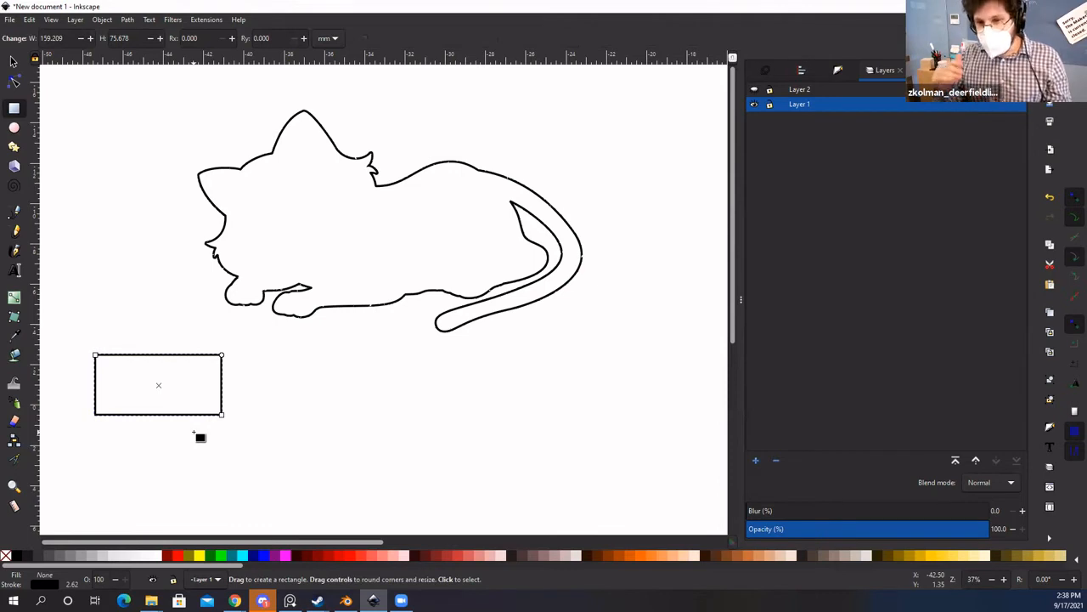
{"action": "left_click_drag", "start_coordinate": [397, 353], "coordinate": [423, 516]}
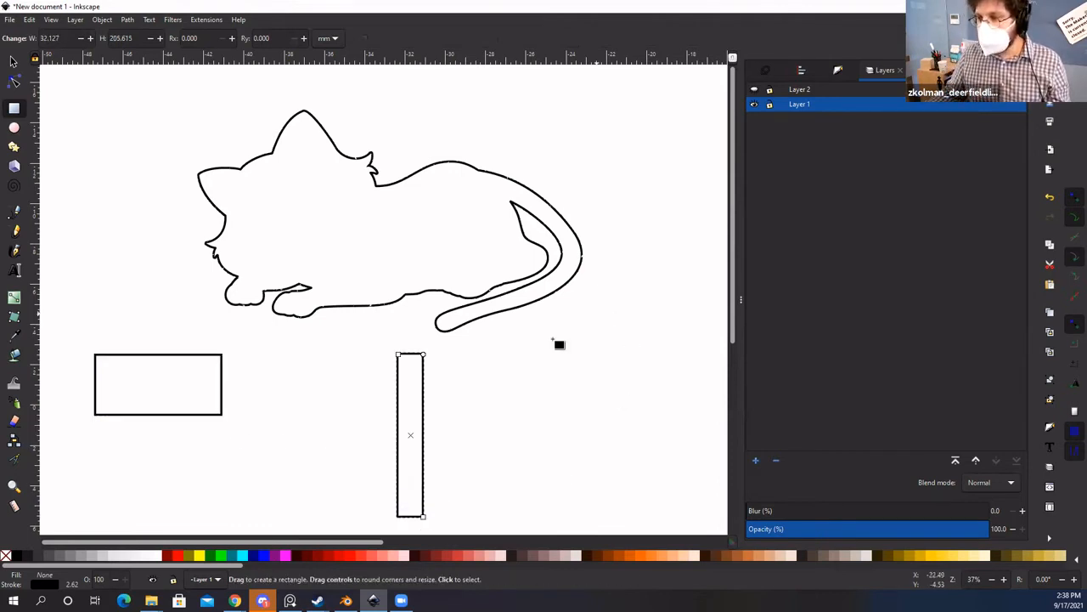
{"action": "left_click_drag", "start_coordinate": [509, 394], "coordinate": [677, 446]}
{"action": "left_click_drag", "start_coordinate": [615, 120], "coordinate": [79, 501]}
{"action": "key", "text": "ctrl+z"}
{"action": "key", "text": "ctrl+z"}
{"action": "key", "text": "ctrl+z"}
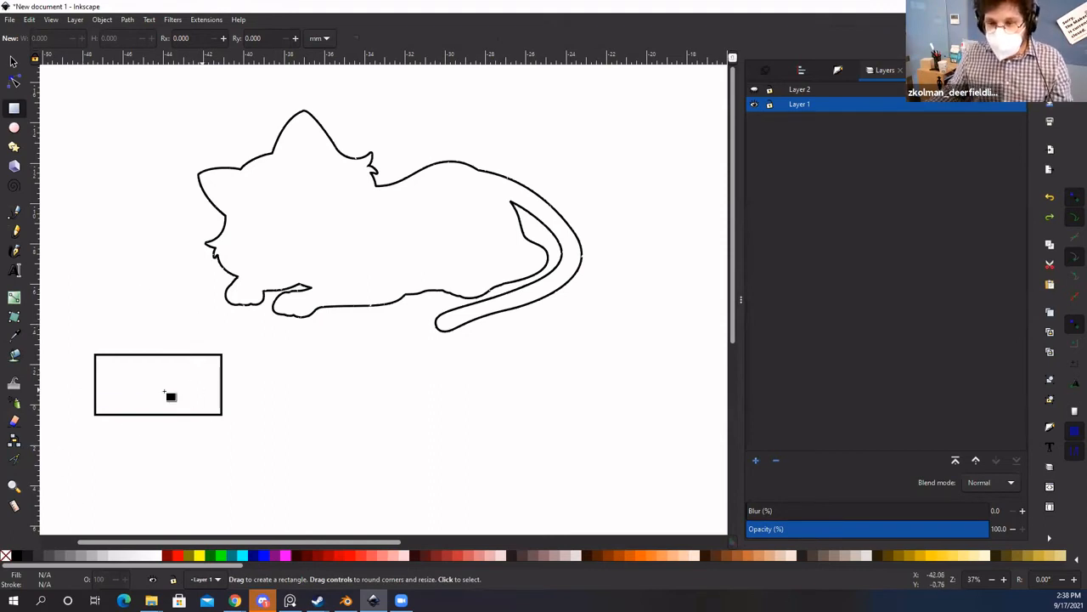
{"action": "left_click", "coordinate": [12, 64]}
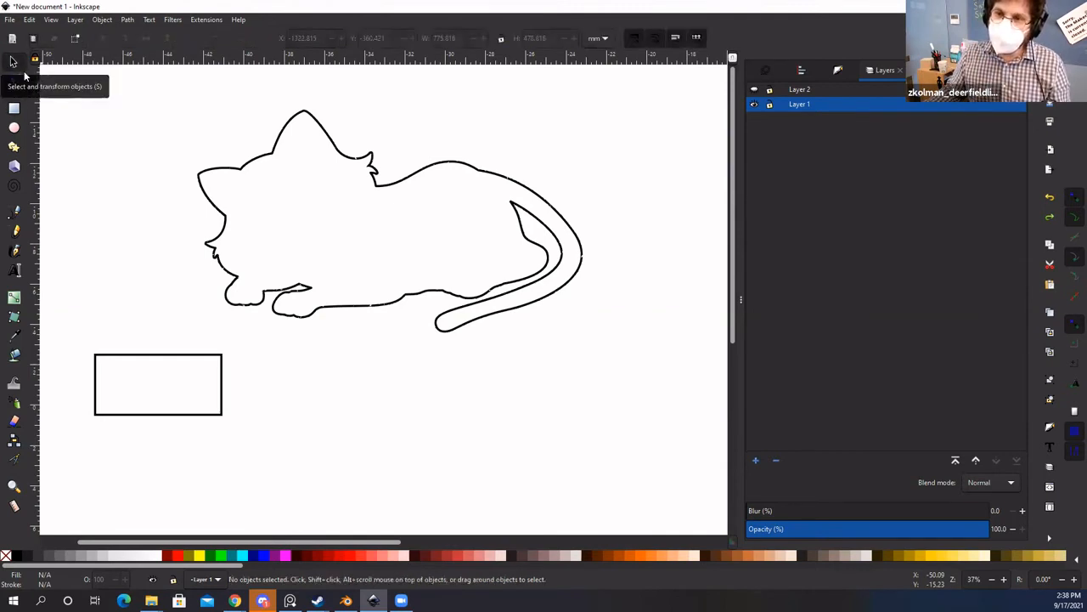
{"action": "left_click", "coordinate": [146, 355]}
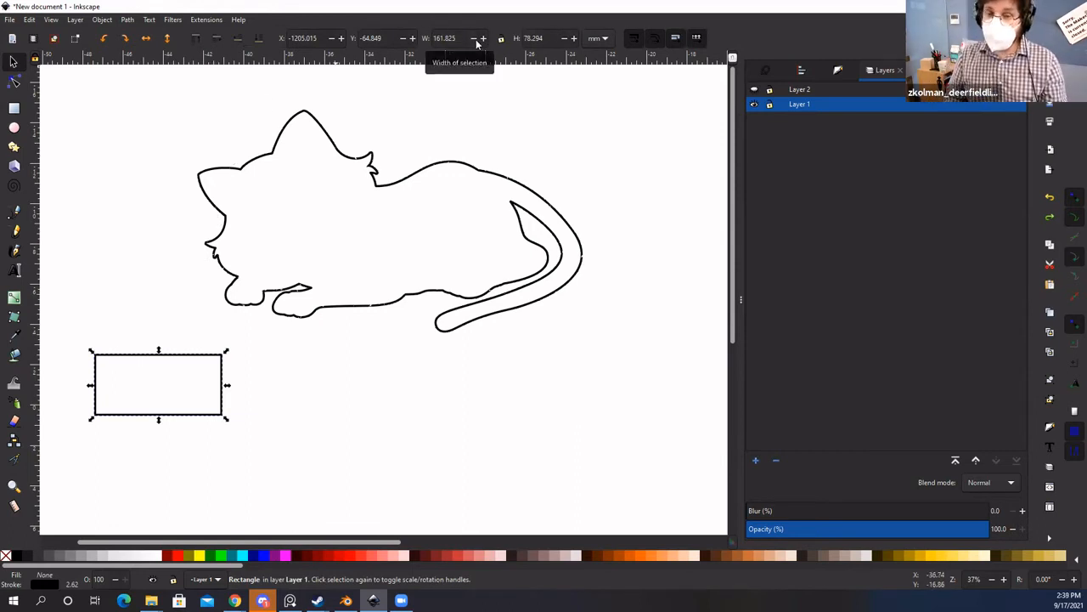
Step: Switch the toolbar measurement units to inches
{"action": "left_click", "coordinate": [604, 39]}
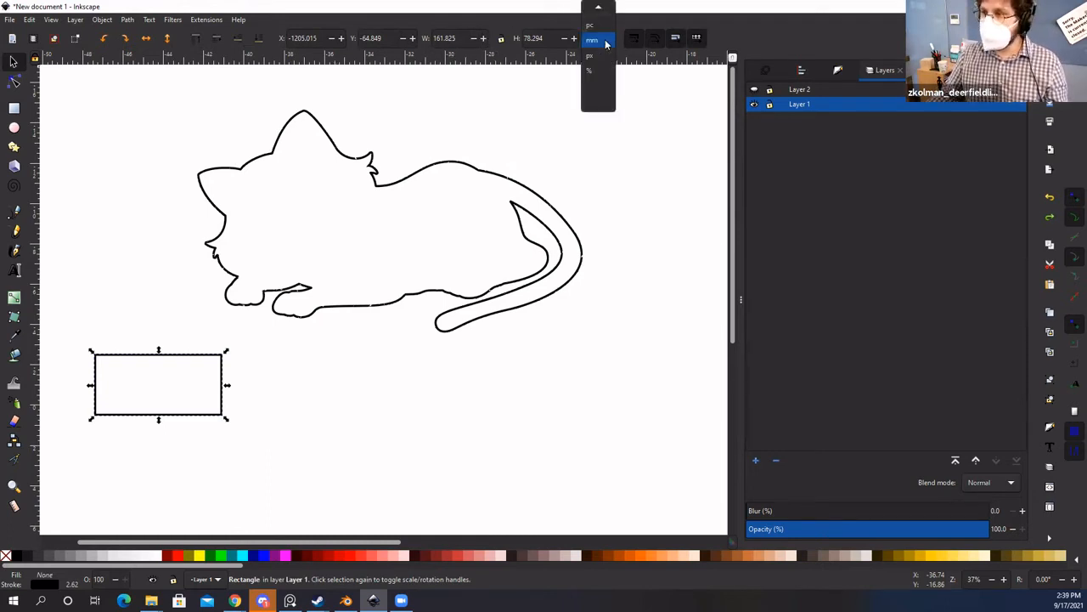
{"action": "left_click", "coordinate": [605, 44]}
{"action": "left_click", "coordinate": [603, 43]}
{"action": "scroll", "coordinate": [603, 47], "scroll_direction": "up", "scroll_amount": 2}
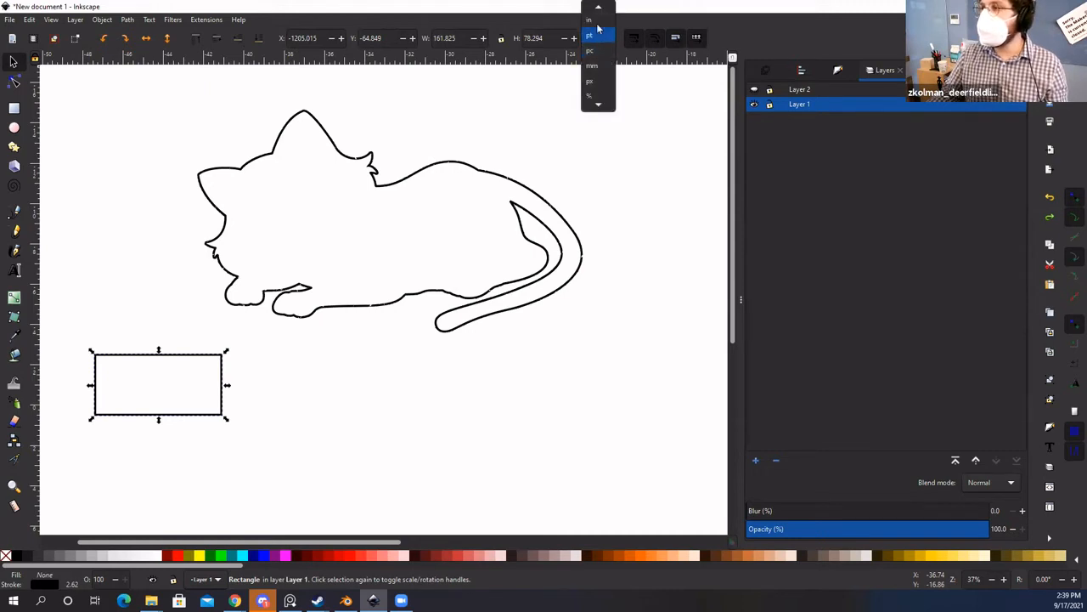
{"action": "left_click", "coordinate": [595, 19]}
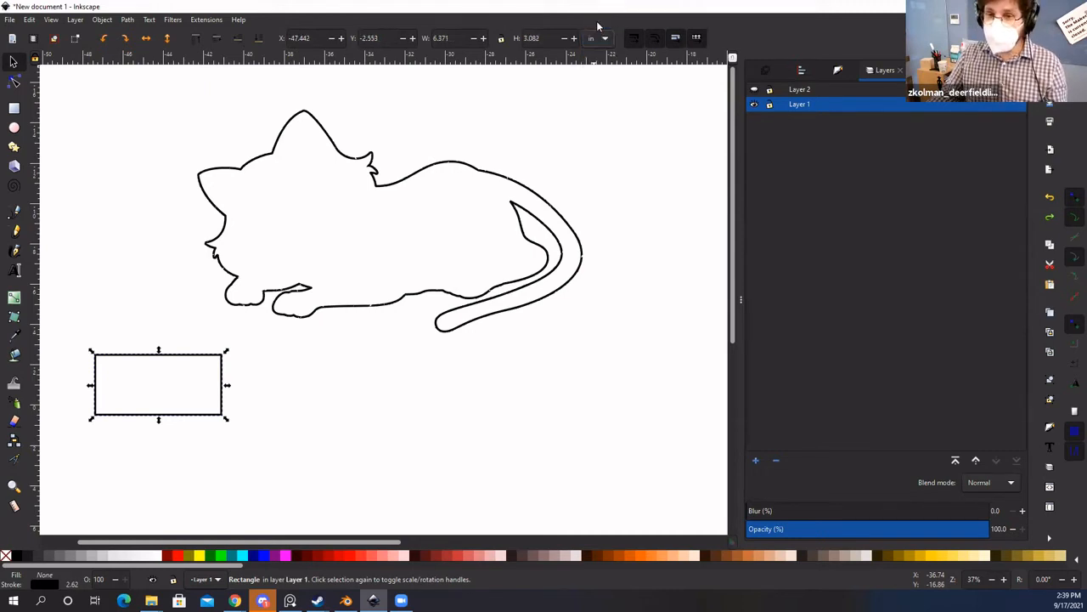
Step: Resize the rectangle to 2.7 × 1.2 in and drag it below the cat outline
{"action": "left_click", "coordinate": [450, 37]}
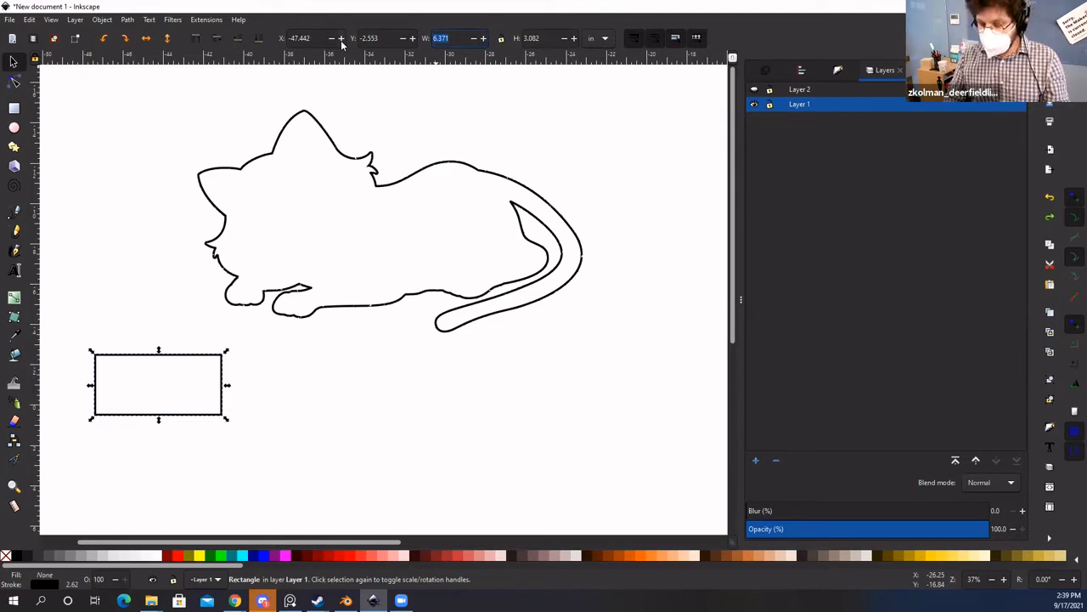
{"action": "type", "text": "2.7"}
{"action": "key", "text": "Tab"}
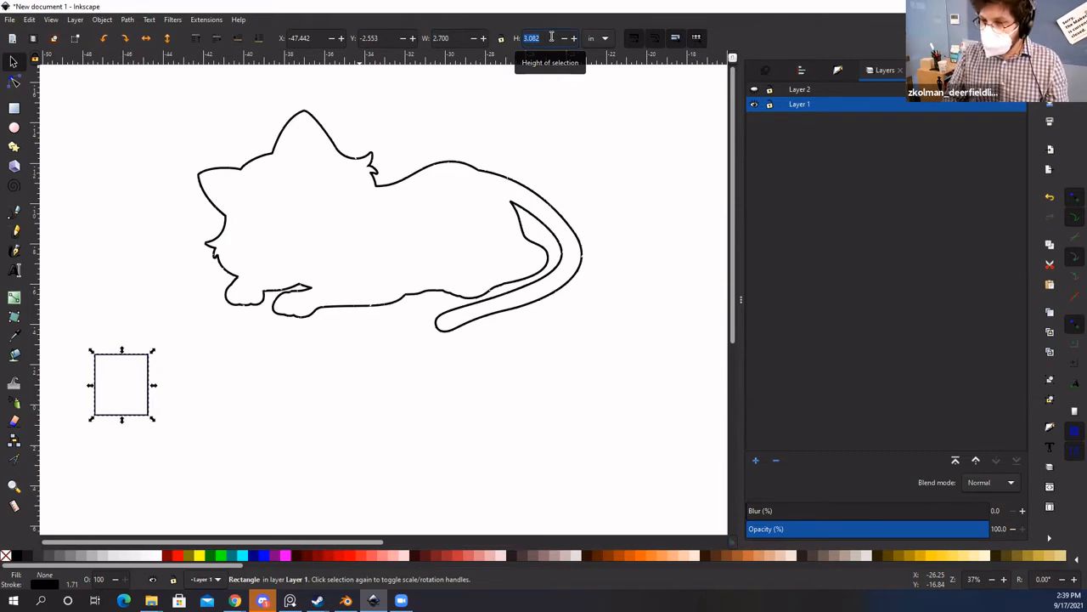
{"action": "type", "text": "1"}
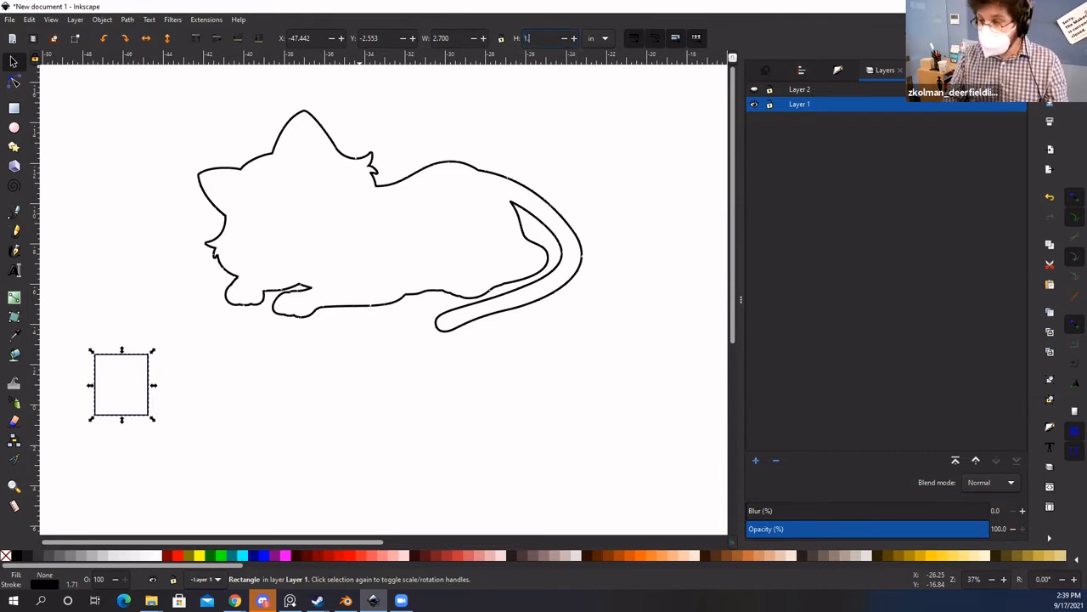
{"action": "type", "text": ".2"}
{"action": "key", "text": "Return"}
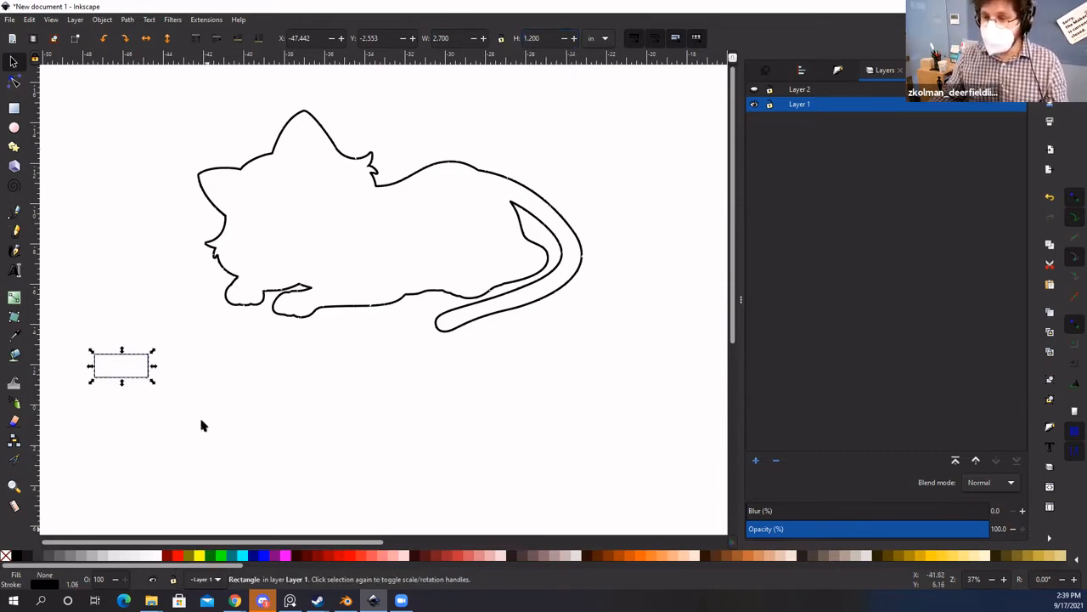
{"action": "left_click", "coordinate": [127, 370]}
{"action": "left_click_drag", "start_coordinate": [144, 365], "coordinate": [380, 396]}
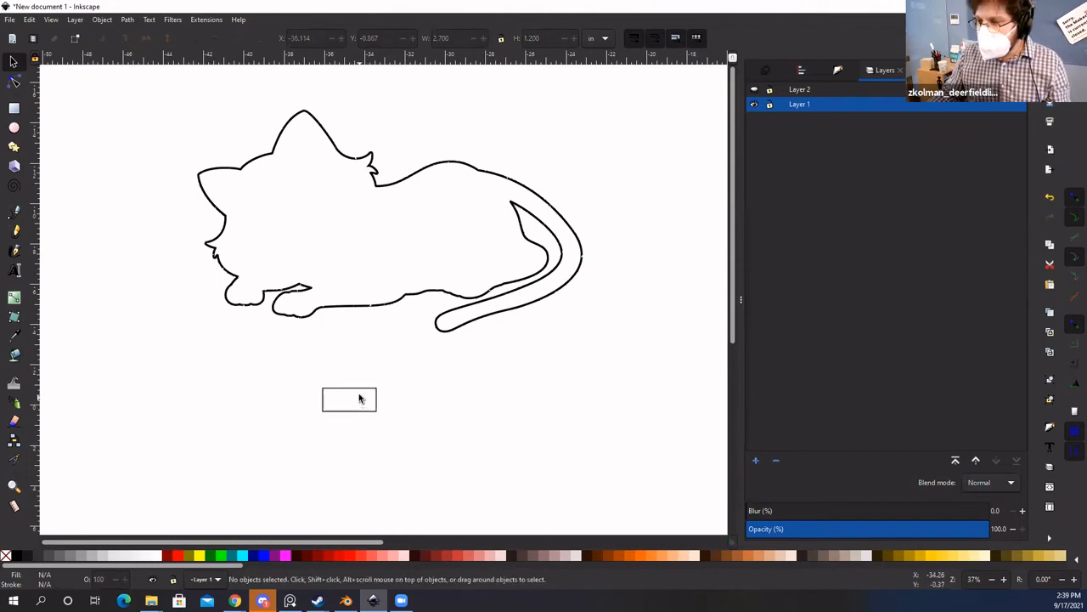
Step: Nudge the rectangle slightly lower and make Layer 2's grey cat picture visible again
{"action": "left_click_drag", "start_coordinate": [375, 403], "coordinate": [387, 426]}
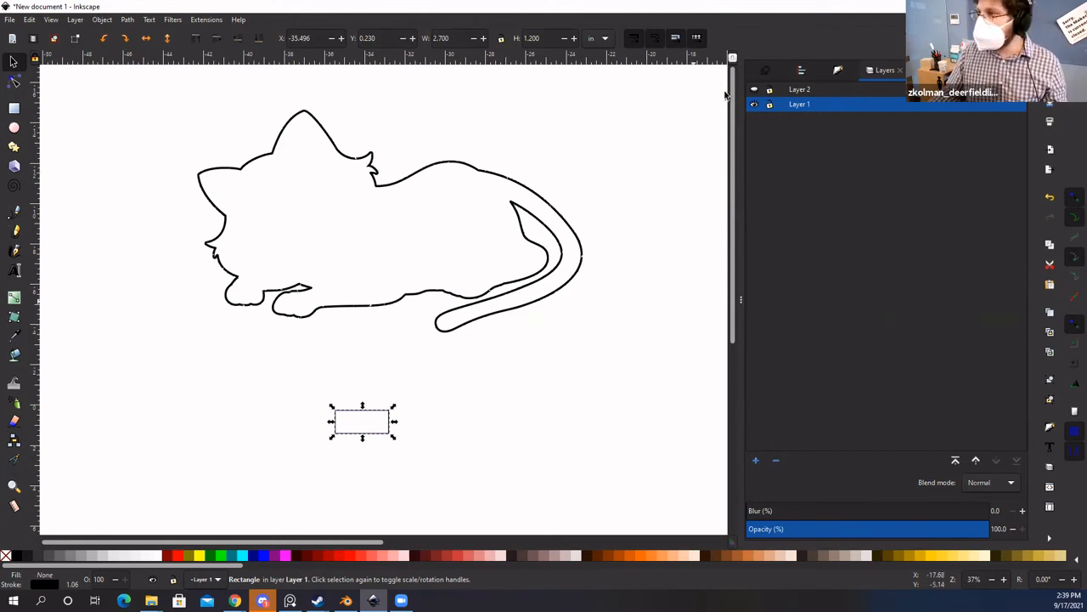
{"action": "left_click", "coordinate": [753, 104]}
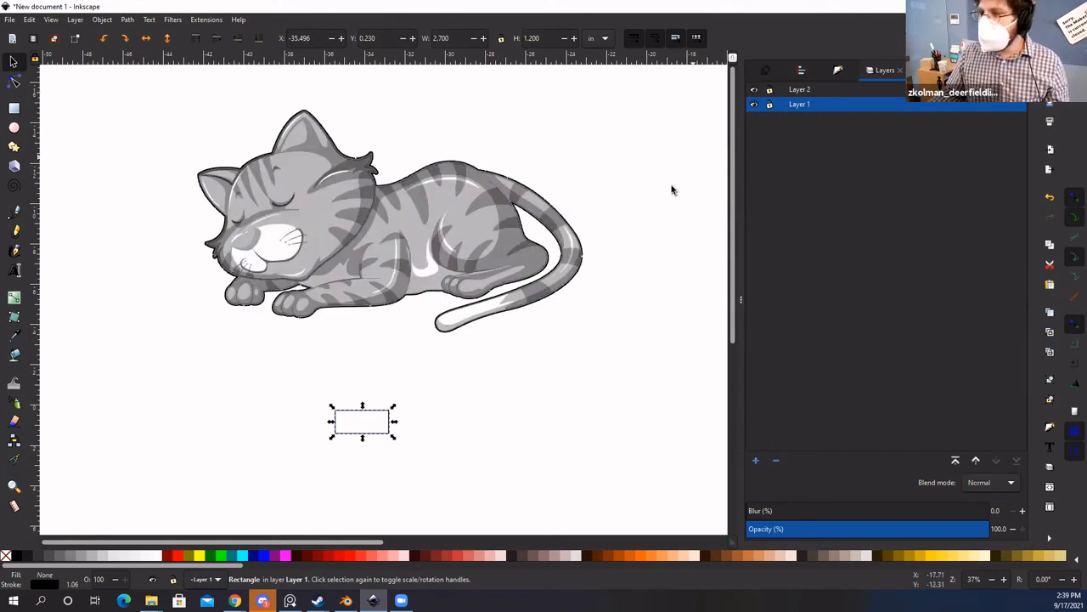
{"action": "left_click", "coordinate": [753, 89]}
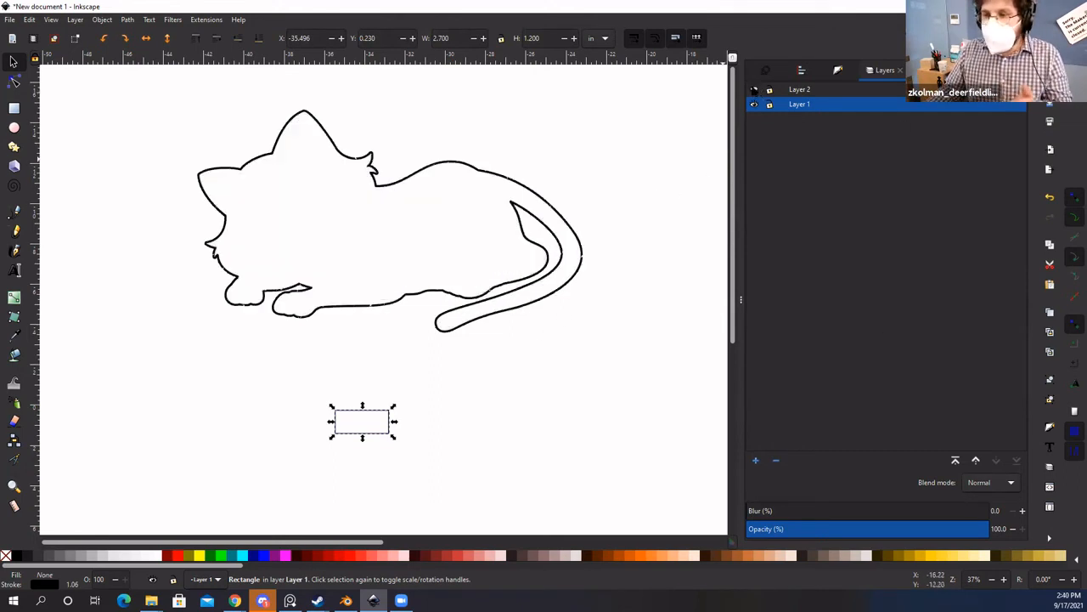
{"action": "left_click", "coordinate": [754, 90]}
Step: Select the whole cat and nudge it up so it rests on the rectangle
{"action": "left_click_drag", "start_coordinate": [615, 352], "coordinate": [96, 119]}
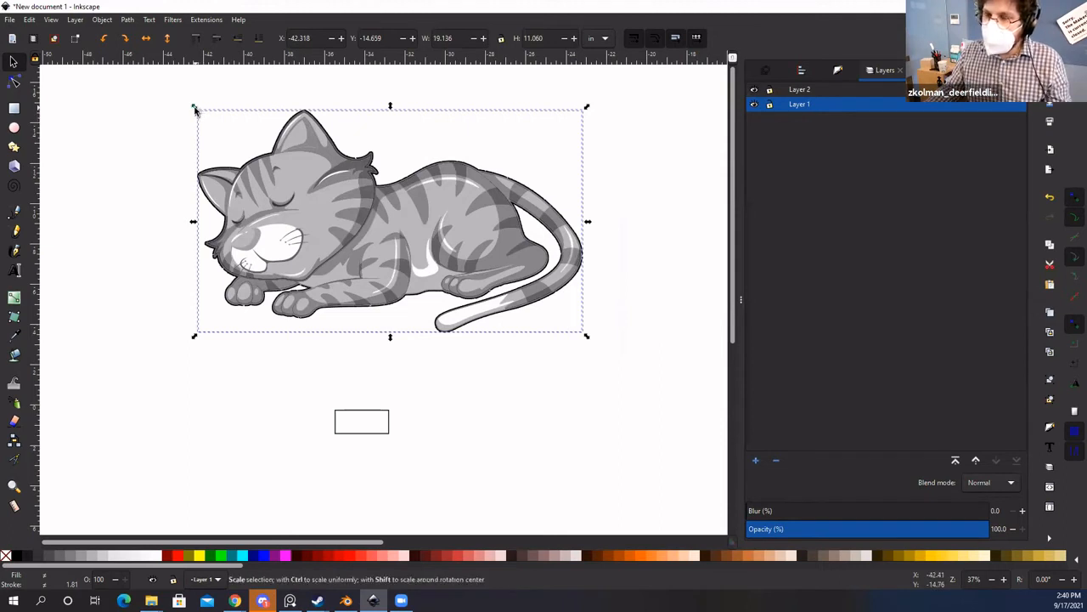
{"action": "left_click_drag", "start_coordinate": [194, 109], "coordinate": [374, 302]}
{"action": "key", "text": "ctrl+z"}
{"action": "scroll", "coordinate": [360, 385], "scroll_direction": "up", "scroll_amount": 3, "text": "ctrl"}
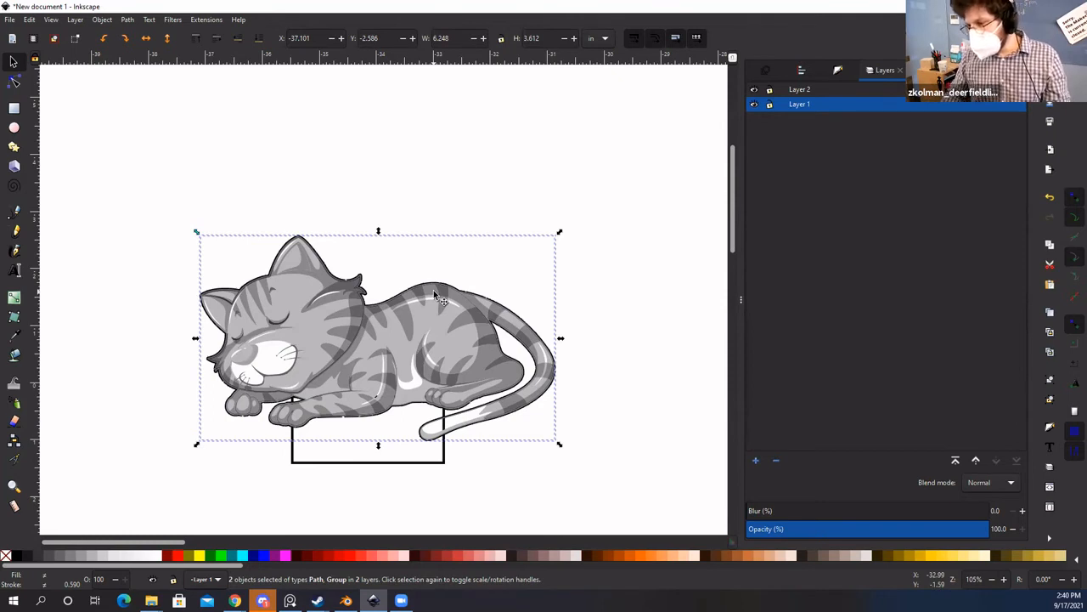
{"action": "key", "text": "Up"}
{"action": "left_click", "coordinate": [634, 299]}
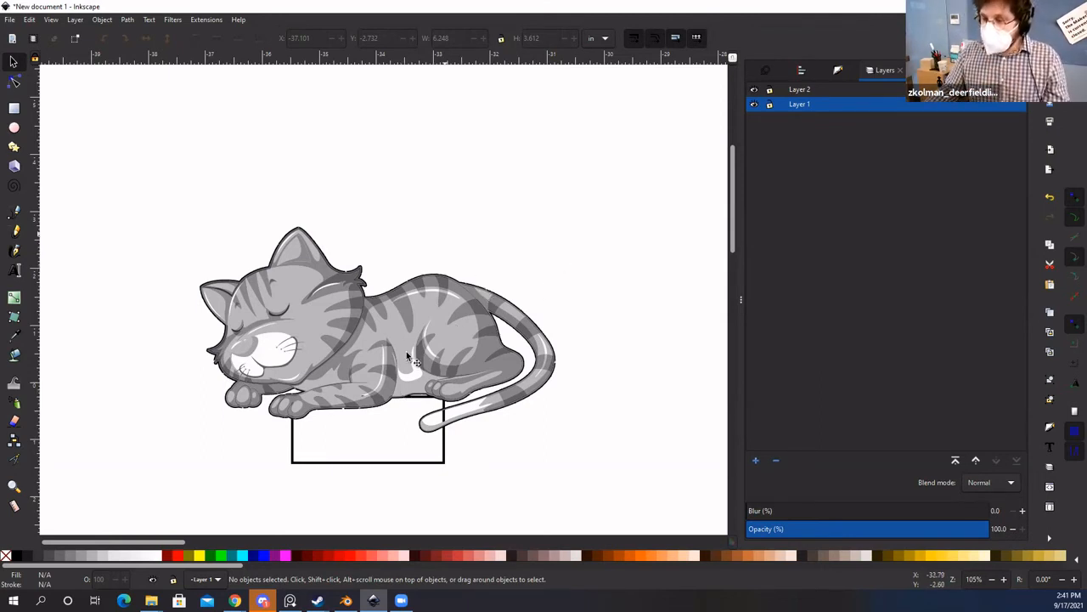
Step: Move the large cat picture aside and bring the small cat drawing onto the page
{"action": "scroll", "coordinate": [406, 350], "scroll_direction": "down", "scroll_amount": 3, "text": "ctrl"}
{"action": "scroll", "coordinate": [350, 277], "scroll_direction": "down", "scroll_amount": 4, "text": "ctrl"}
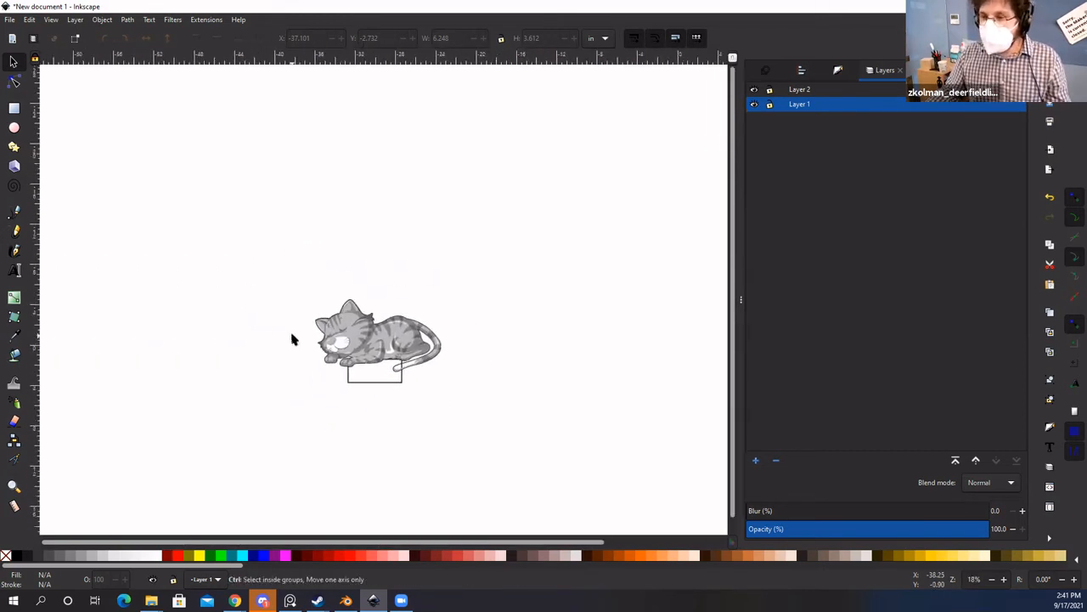
{"action": "left_click_drag", "start_coordinate": [380, 358], "coordinate": [468, 248]}
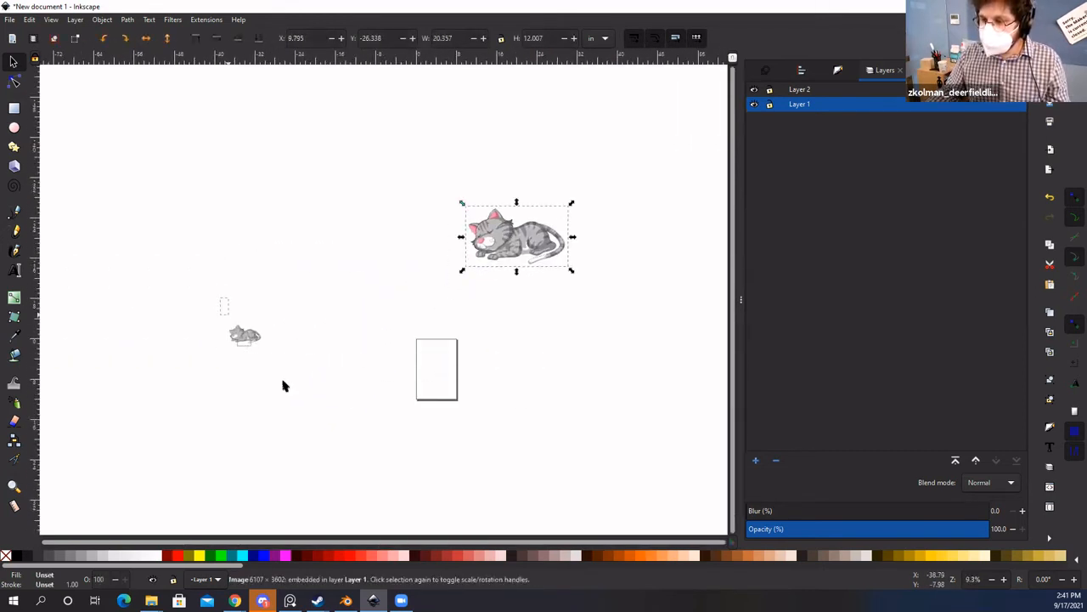
{"action": "left_click", "coordinate": [245, 334]}
{"action": "left_click_drag", "start_coordinate": [245, 334], "coordinate": [453, 386]}
Step: Shift the cat and rectangle slightly right and up into their final position on the page
{"action": "scroll", "coordinate": [440, 376], "scroll_direction": "up", "scroll_amount": 5, "text": "ctrl"}
{"action": "left_click_drag", "start_coordinate": [372, 311], "coordinate": [397, 313]}
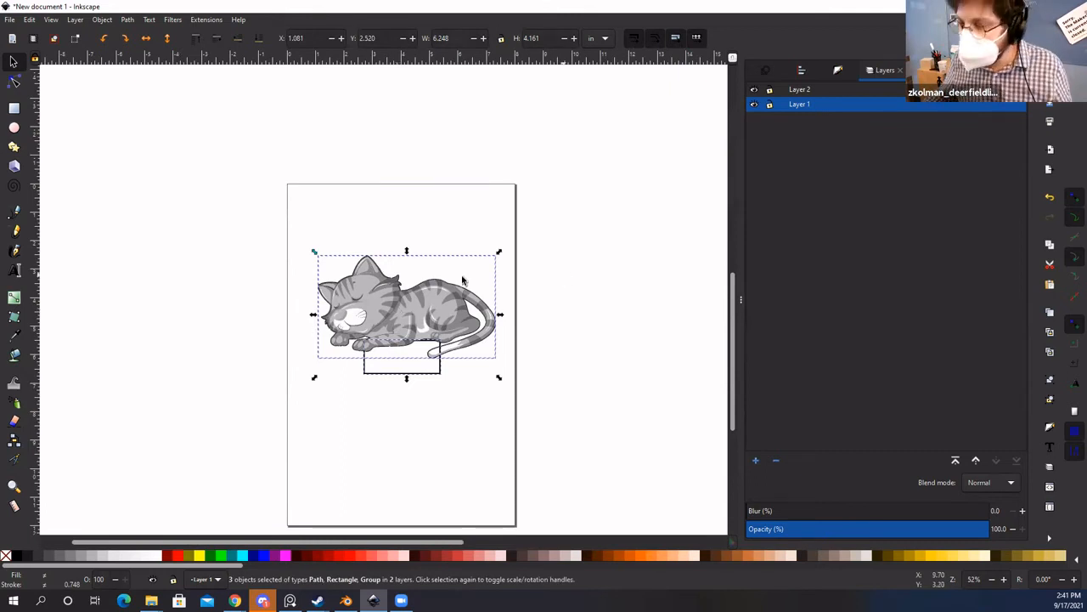
{"action": "left_click_drag", "start_coordinate": [419, 324], "coordinate": [413, 317]}
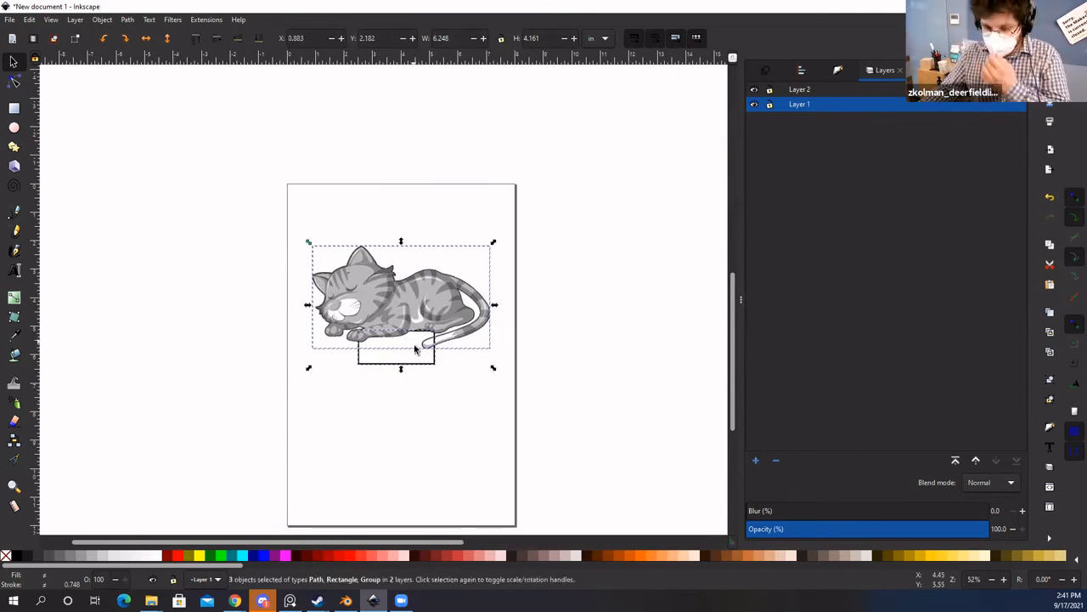
{"action": "left_click", "coordinate": [513, 326]}
{"action": "key", "text": "space"}
{"action": "scroll", "coordinate": [481, 338], "scroll_direction": "up", "scroll_amount": 2, "text": "ctrl"}
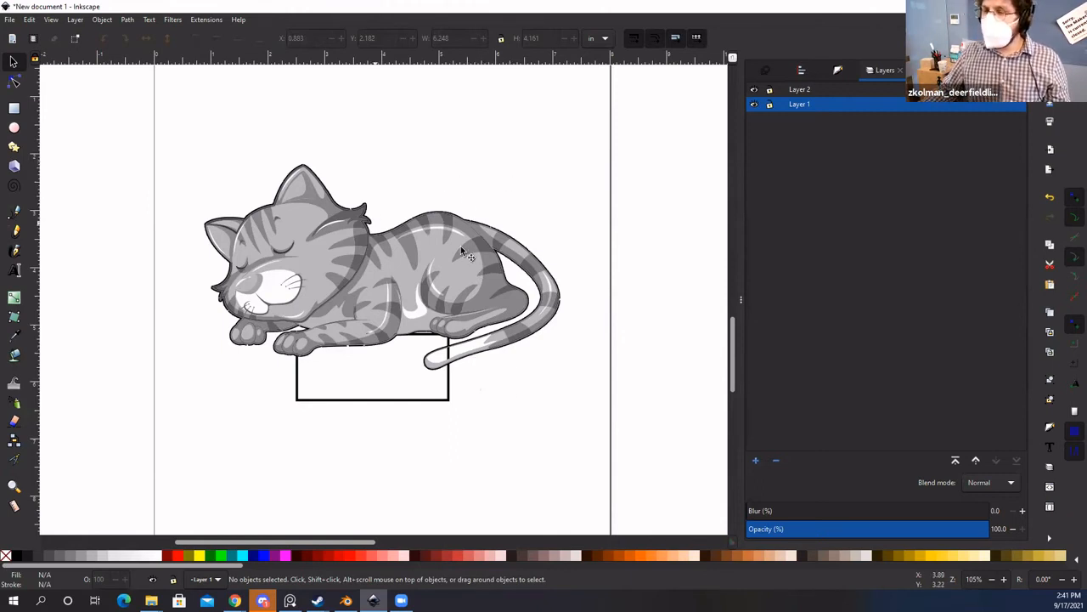
{"action": "scroll", "coordinate": [381, 139], "scroll_direction": "down", "scroll_amount": 2}
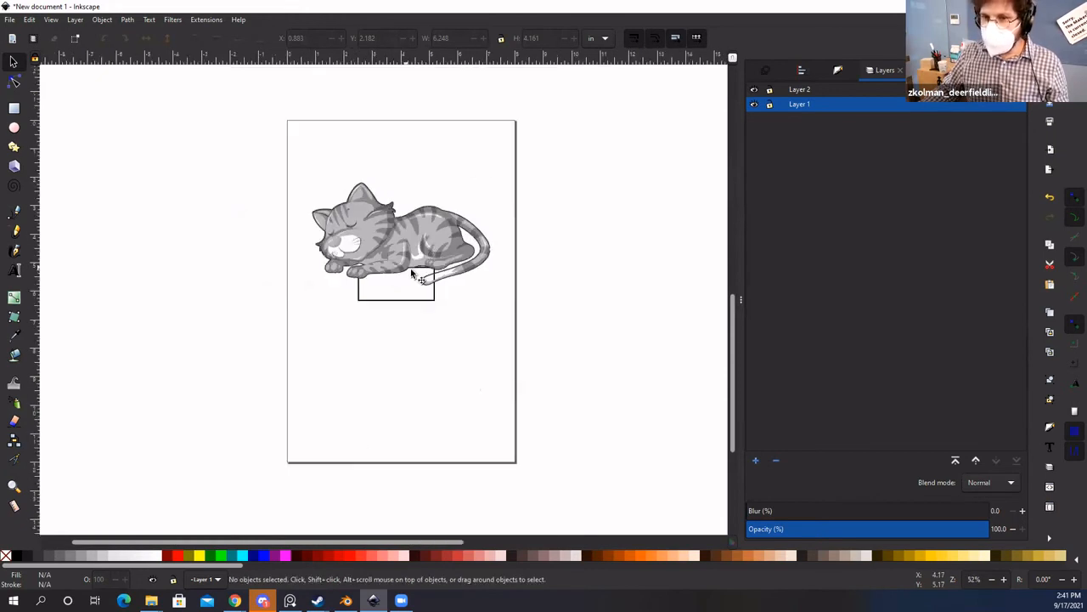
{"action": "scroll", "coordinate": [416, 252], "scroll_direction": "up", "scroll_amount": 2}
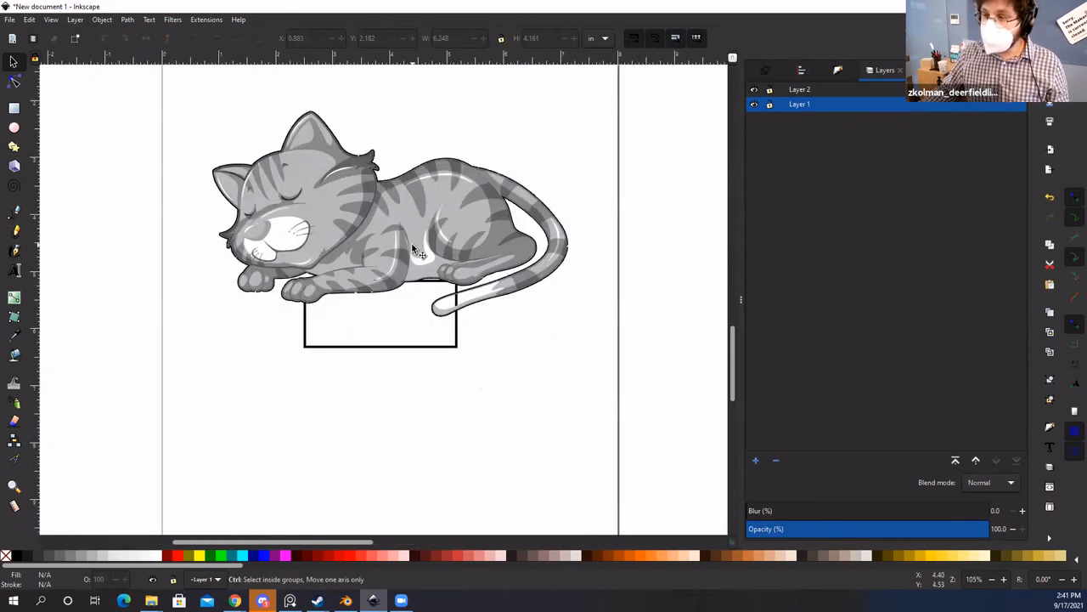
Step: Hide Layer 2's cat picture, then select the traced cat outline plus the rectangle
{"action": "left_click", "coordinate": [753, 90]}
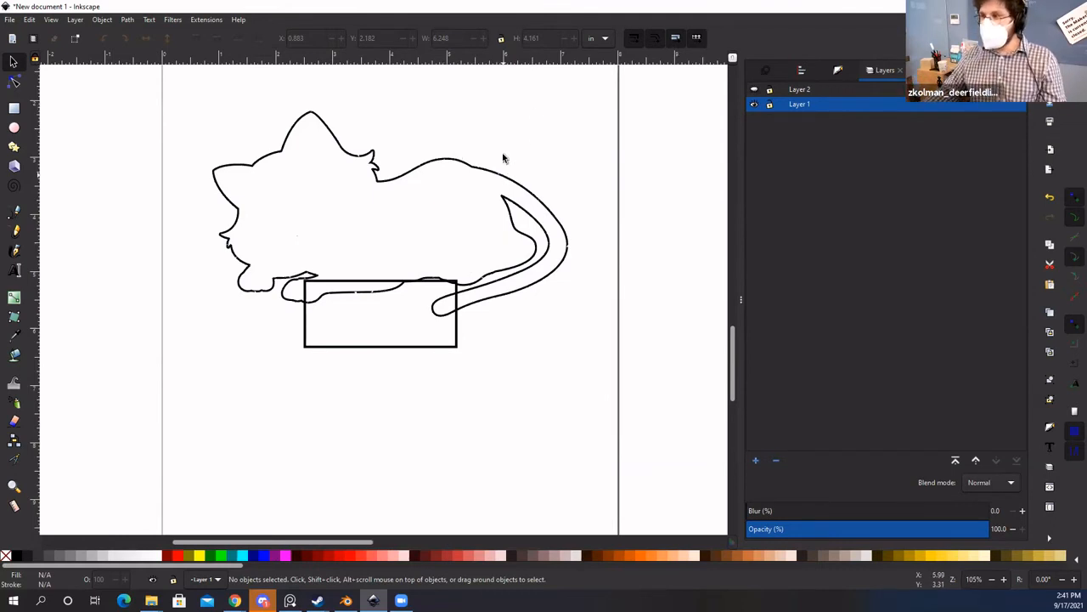
{"action": "left_click", "coordinate": [264, 168]}
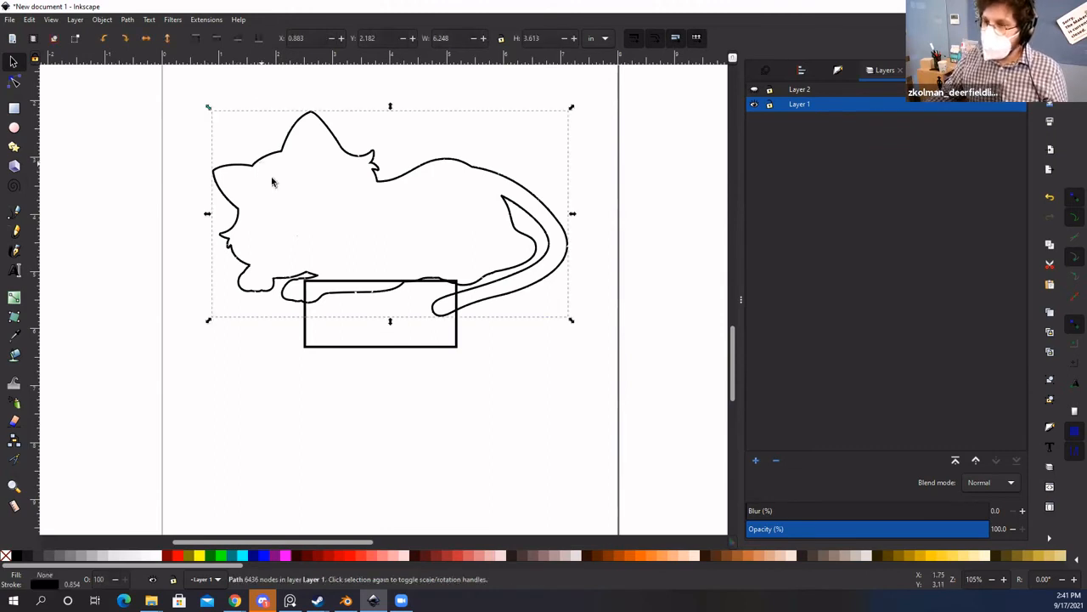
{"action": "left_click", "coordinate": [306, 337], "text": "shift"}
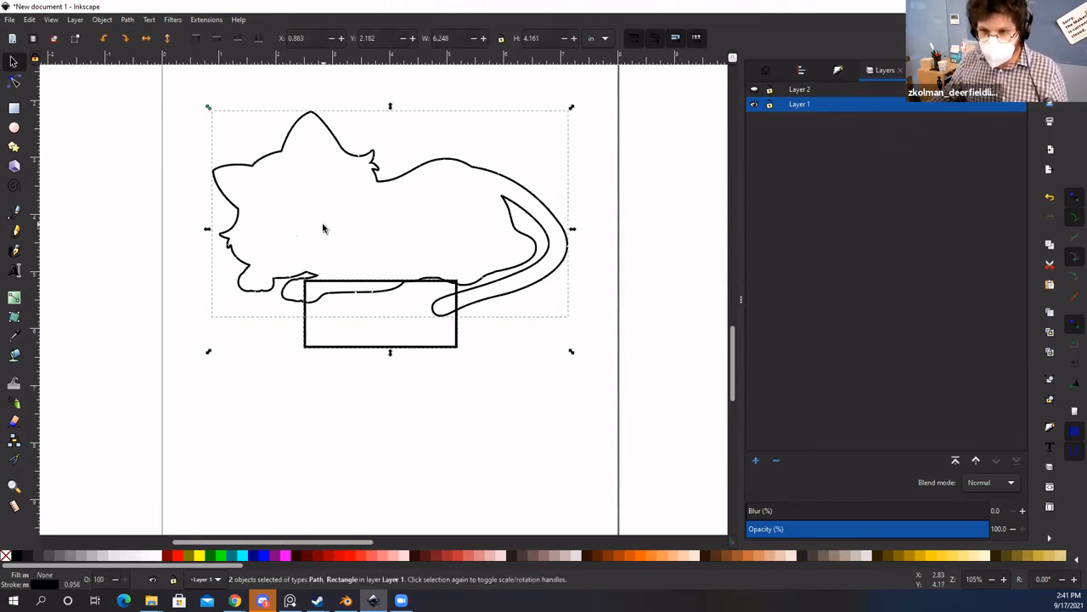
Step: Combine the cat outline and rectangle into one path with Path > Union
{"action": "left_click", "coordinate": [128, 20]}
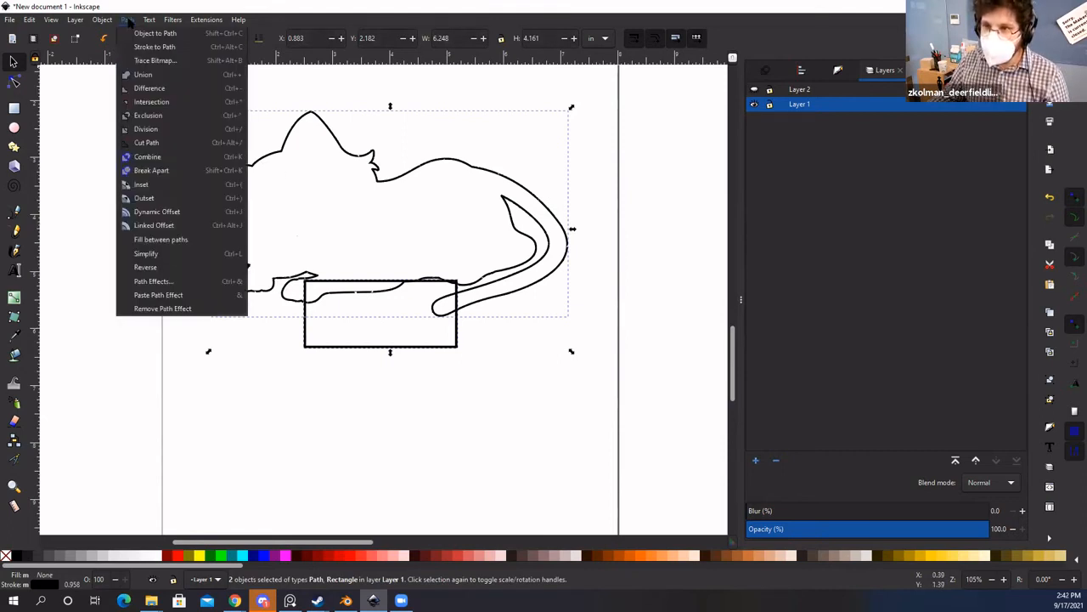
{"action": "left_click", "coordinate": [144, 75]}
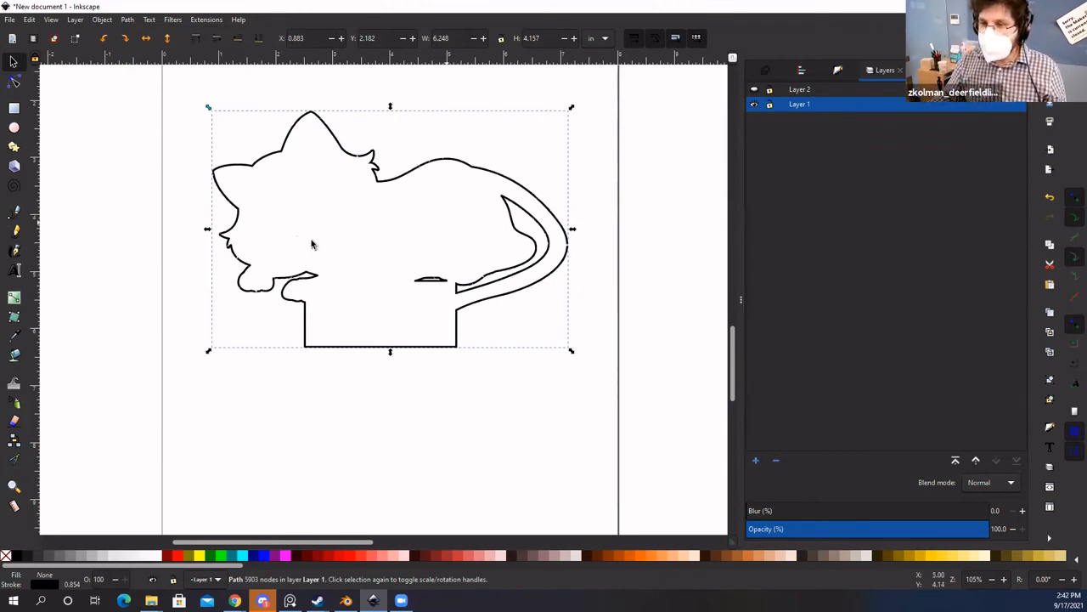
{"action": "key", "text": "ctrl+z"}
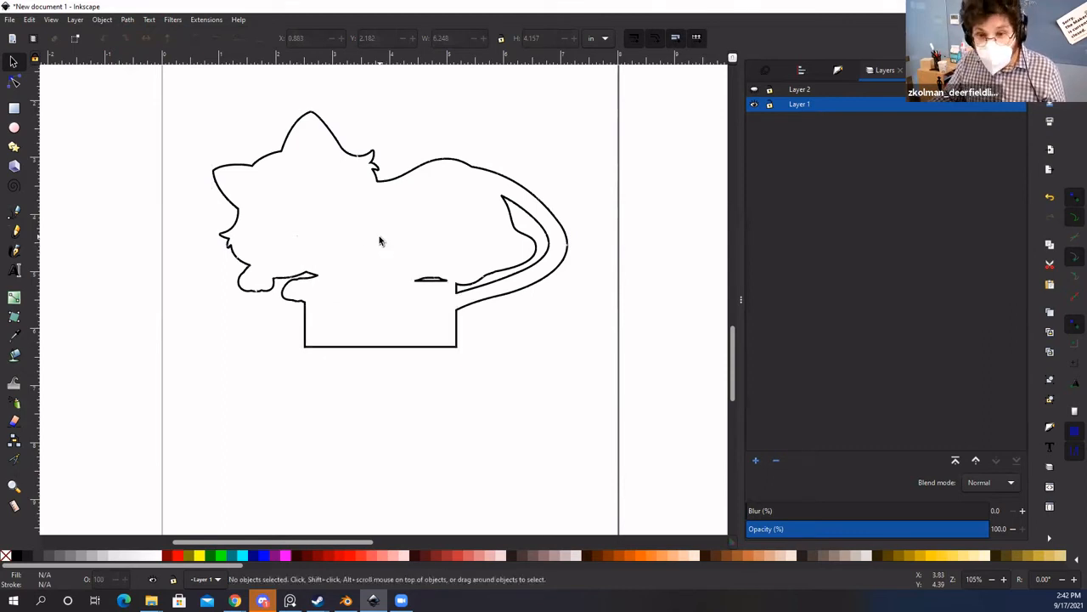
Step: Delete the stray sliver near the tail base from the merged path using the Node tool
{"action": "scroll", "coordinate": [443, 285], "scroll_direction": "up", "scroll_amount": 1}
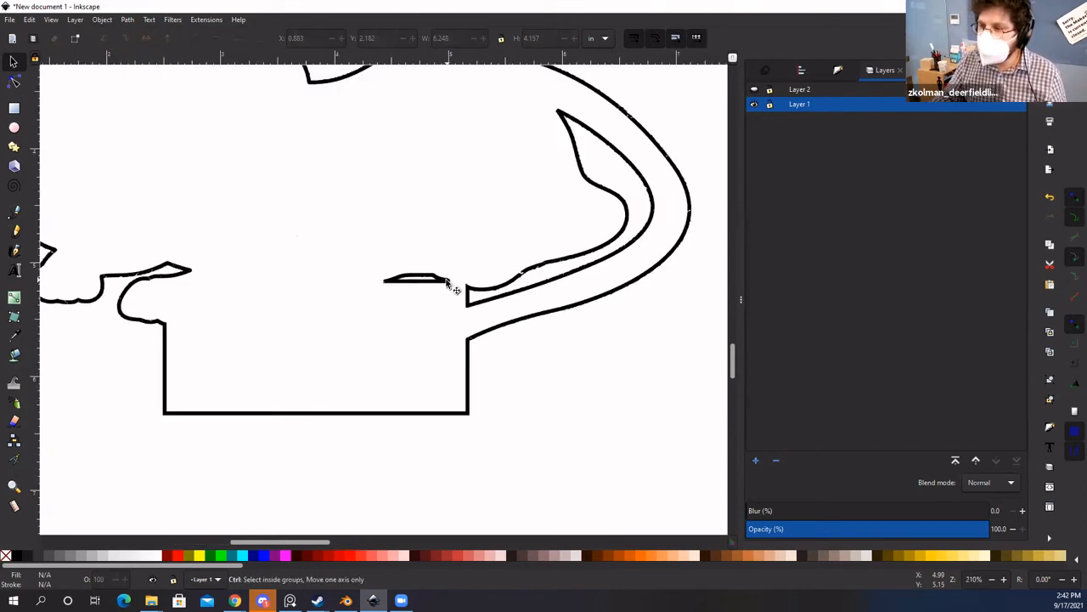
{"action": "scroll", "coordinate": [444, 286], "scroll_direction": "down", "scroll_amount": 1}
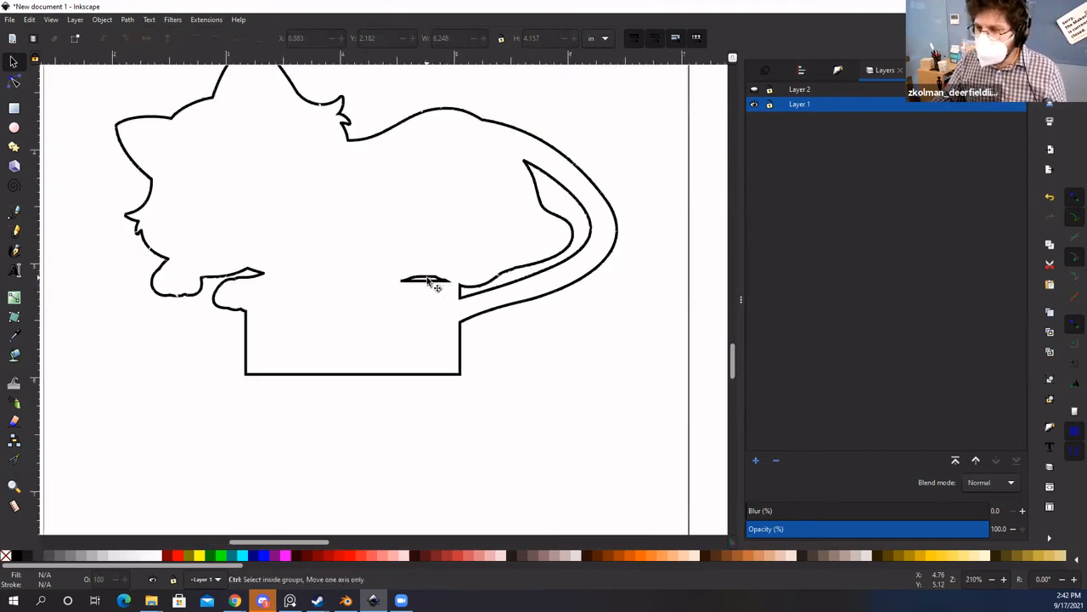
{"action": "scroll", "coordinate": [433, 285], "scroll_direction": "up", "scroll_amount": 2}
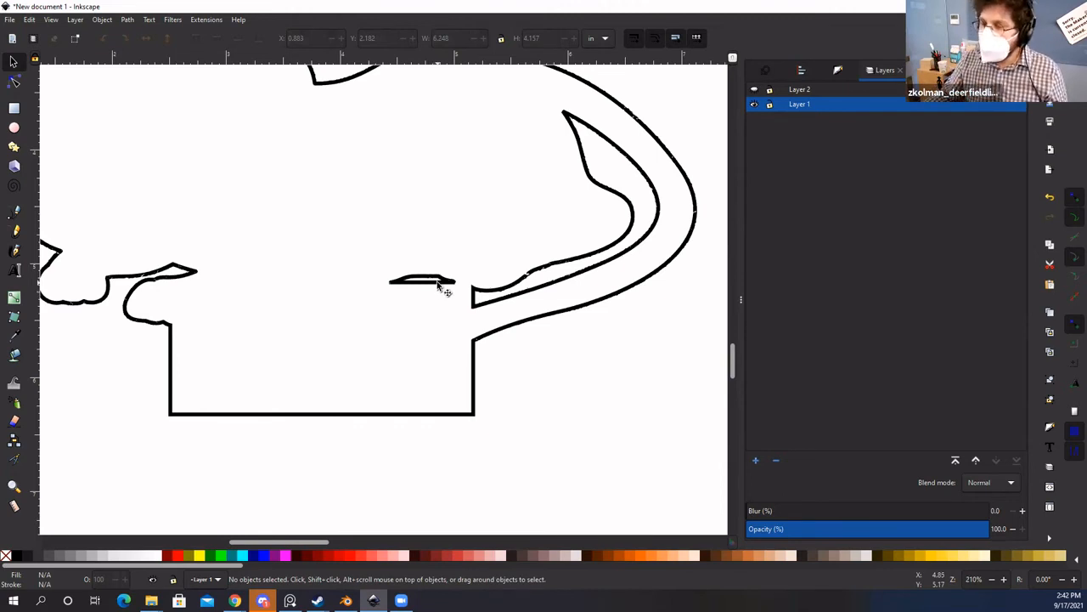
{"action": "left_click", "coordinate": [441, 286]}
{"action": "double_click", "coordinate": [439, 284]}
{"action": "left_click", "coordinate": [389, 270]}
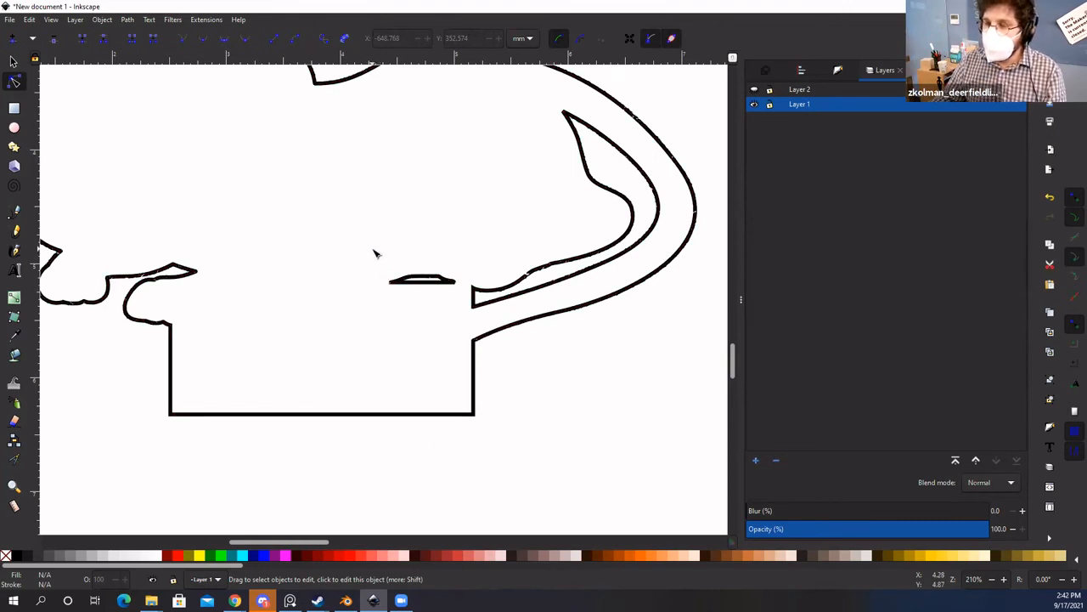
{"action": "left_click", "coordinate": [408, 279]}
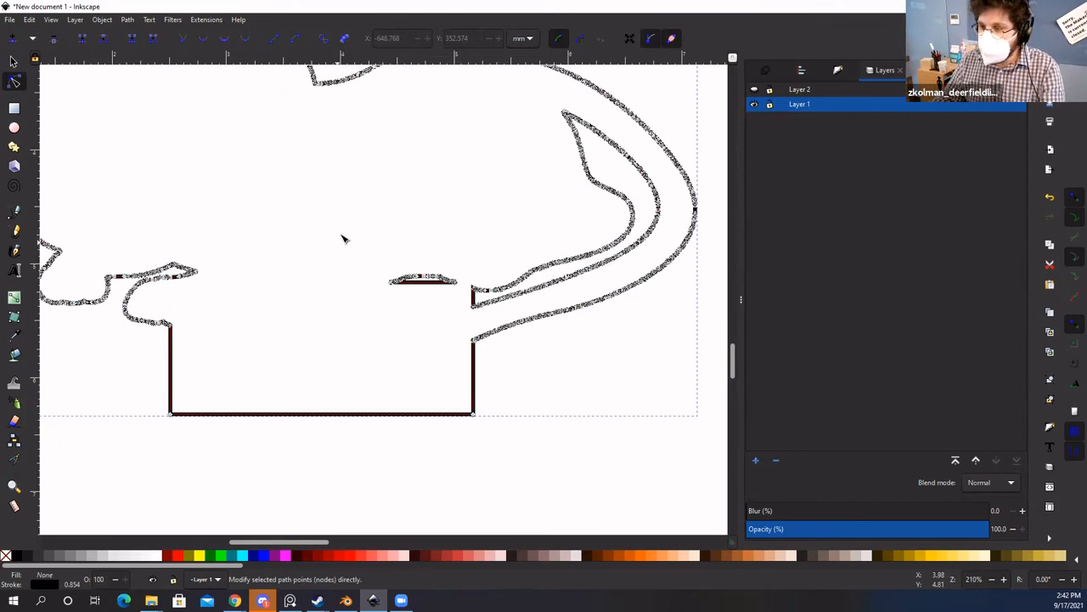
{"action": "left_click_drag", "start_coordinate": [341, 234], "coordinate": [466, 327]}
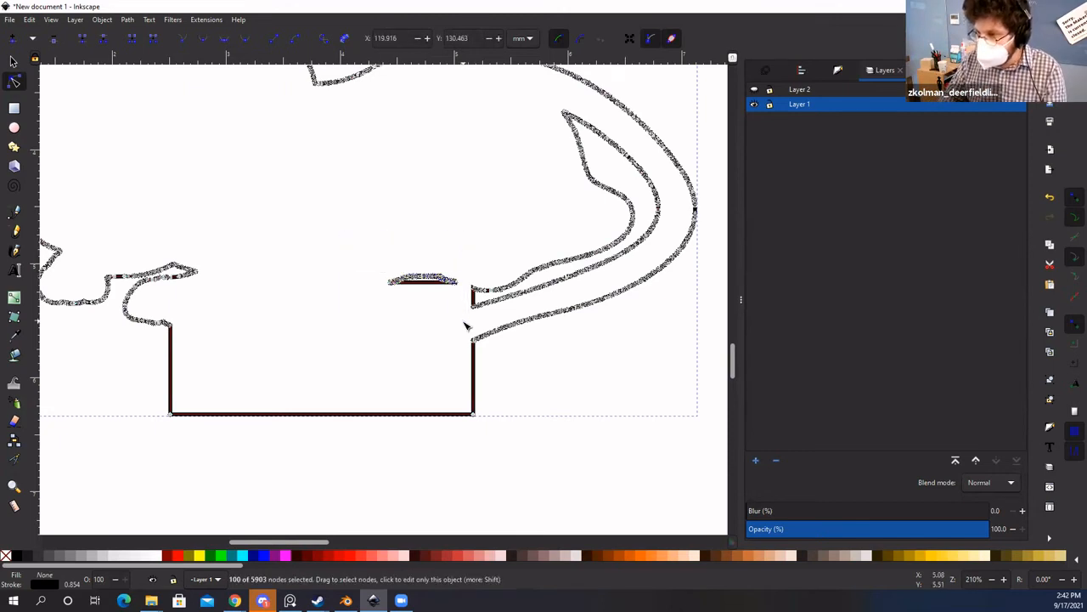
{"action": "key", "text": "Delete"}
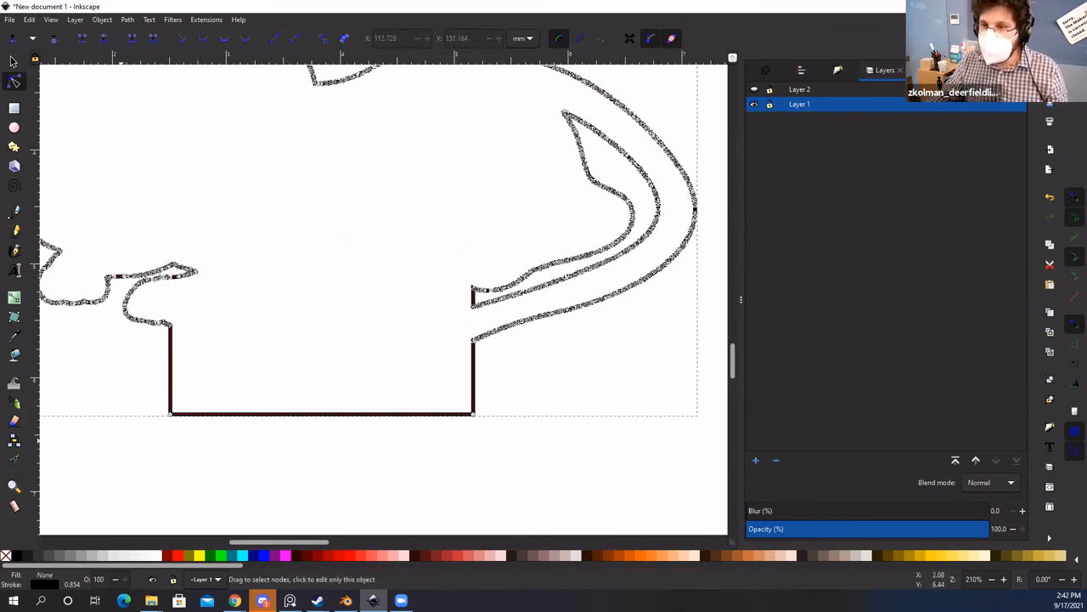
{"action": "left_click", "coordinate": [13, 61]}
{"action": "scroll", "coordinate": [453, 226], "scroll_direction": "down", "scroll_amount": 2}
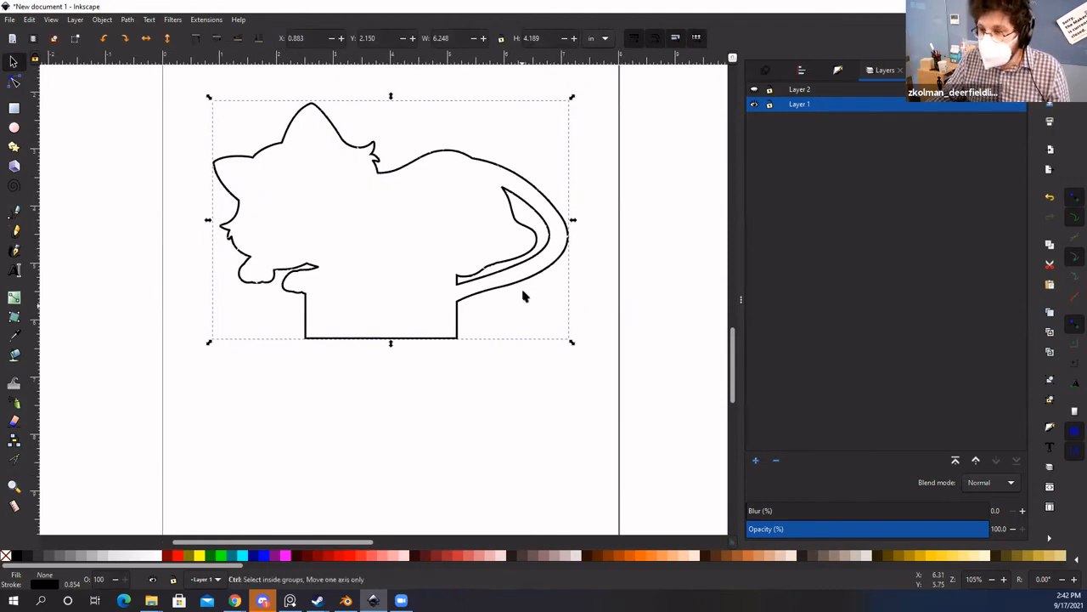
{"action": "scroll", "coordinate": [514, 272], "scroll_direction": "up", "scroll_amount": 1}
Step: Select the merged cat-on-base path and open the Fill and Stroke dialog
{"action": "scroll", "coordinate": [475, 287], "scroll_direction": "down", "scroll_amount": 1}
{"action": "key", "text": "space"}
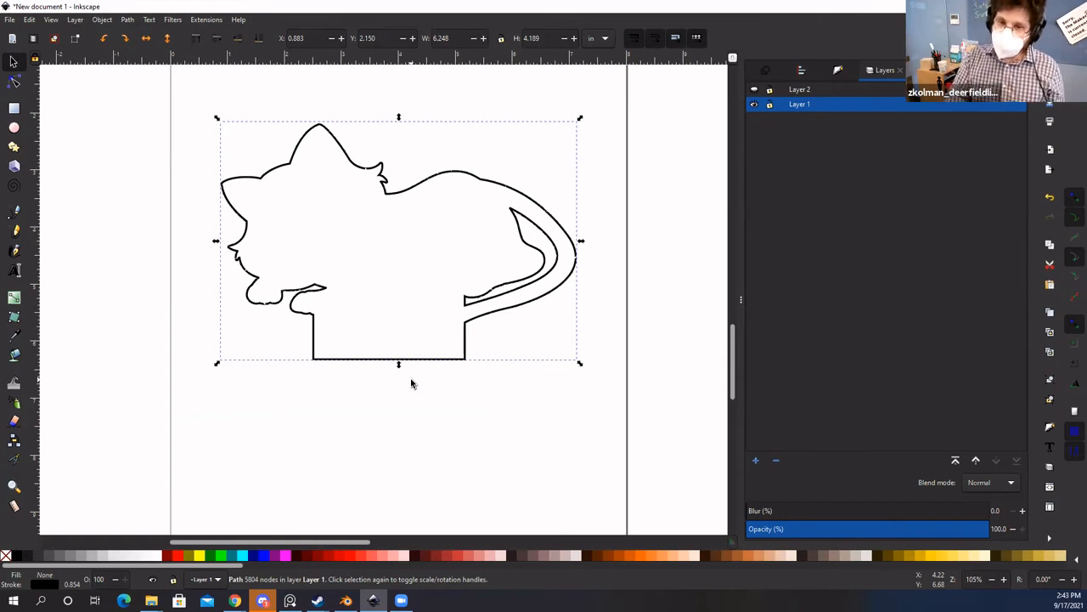
{"action": "left_click", "coordinate": [422, 427]}
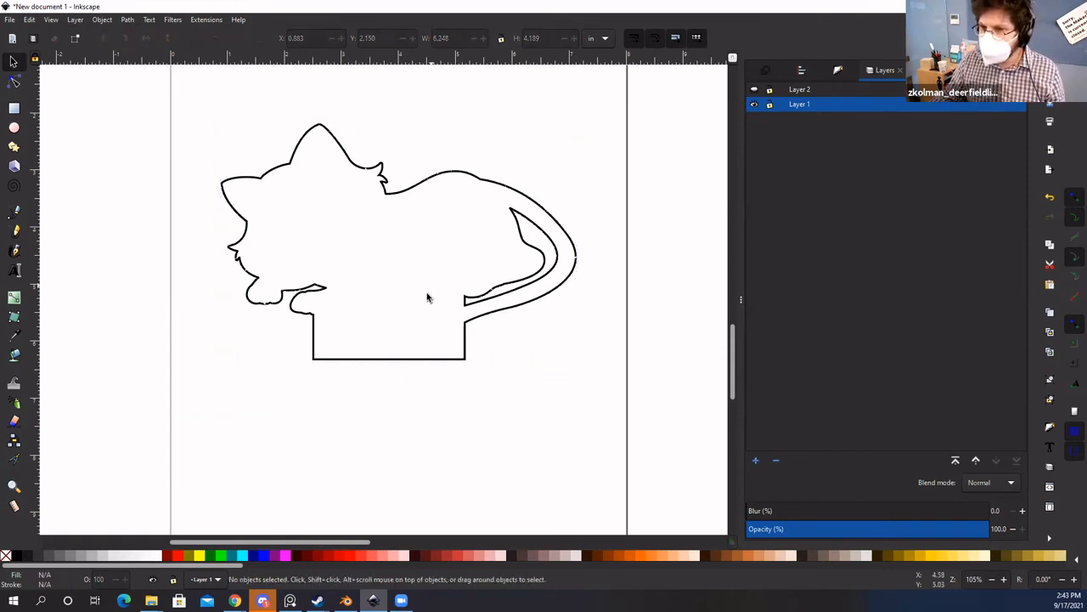
{"action": "left_click", "coordinate": [342, 144]}
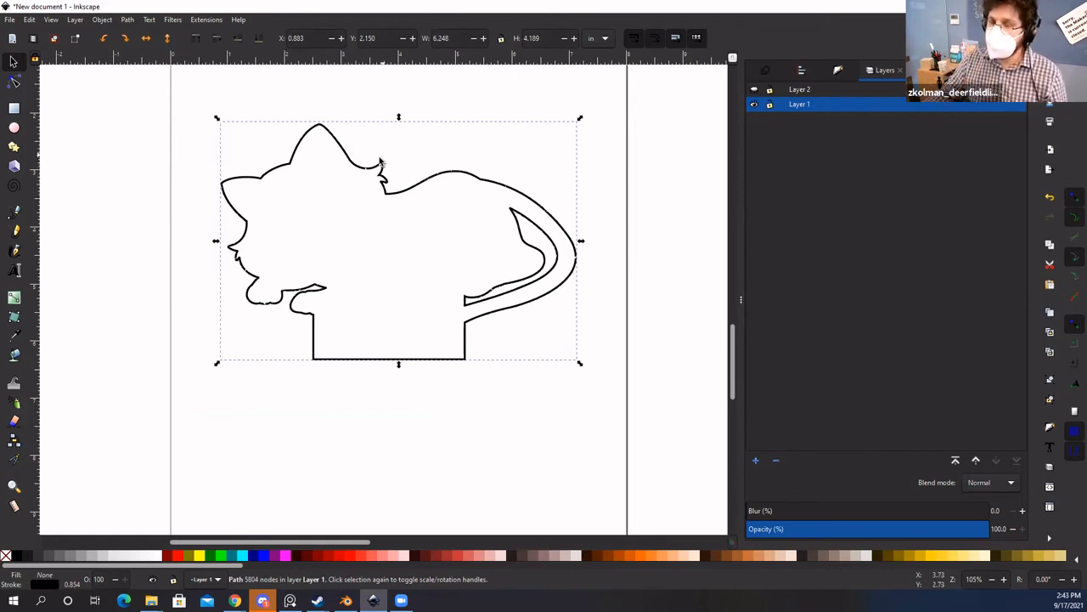
{"action": "left_click", "coordinate": [840, 70]}
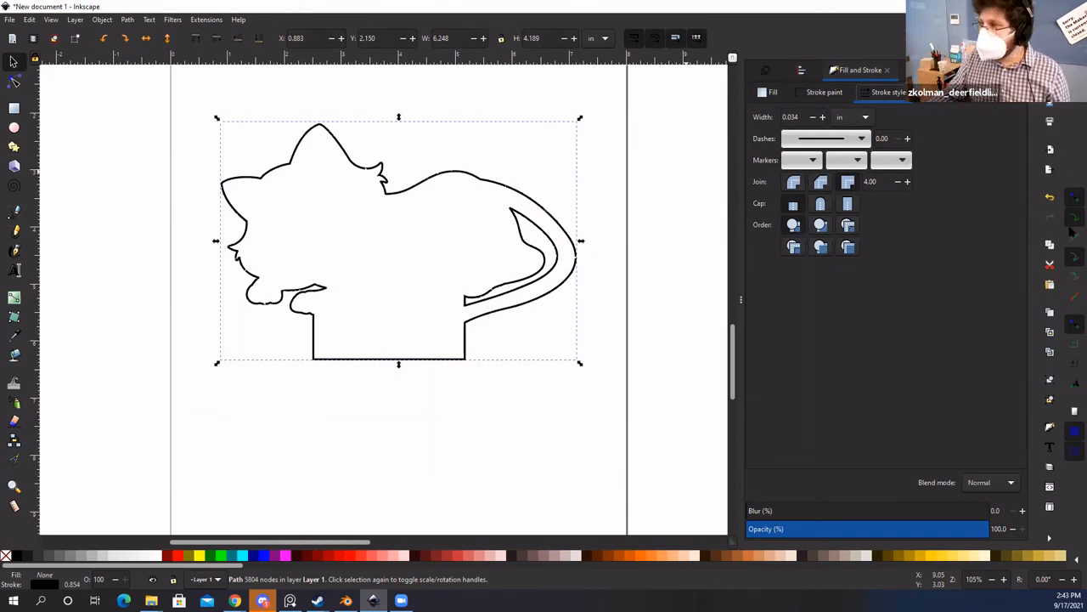
Step: Try an RGB stroke with R 255 and lowered alpha, then drag R back to 0
{"action": "left_click", "coordinate": [828, 92]}
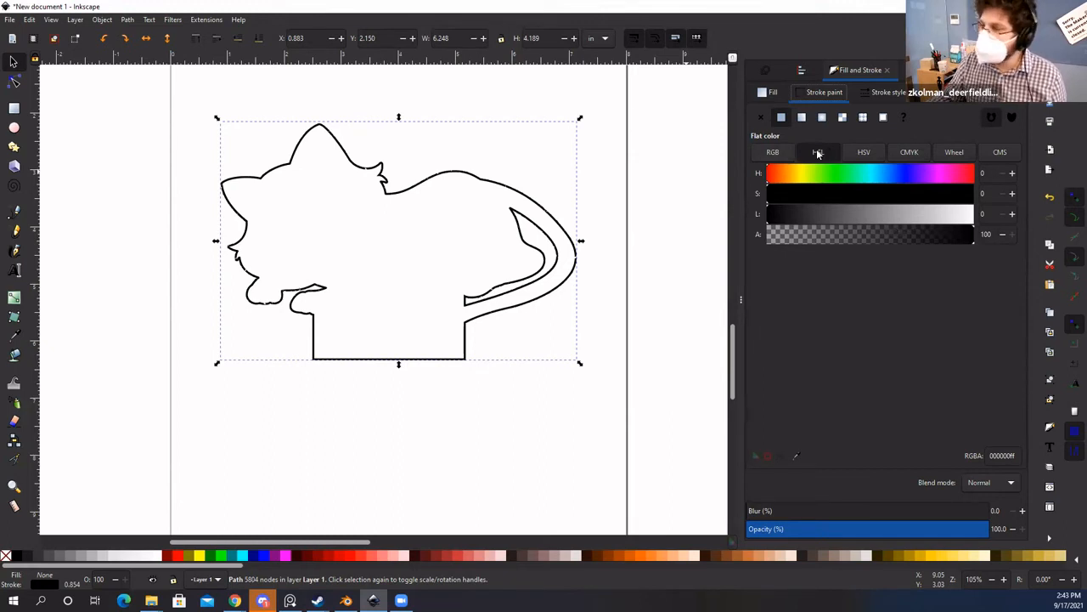
{"action": "left_click", "coordinate": [775, 153]}
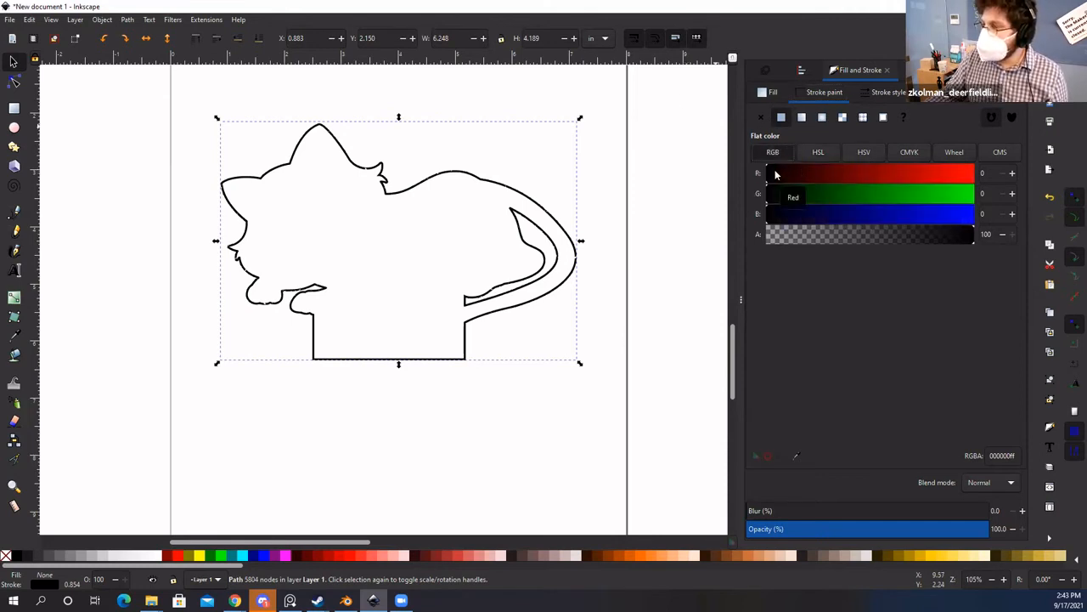
{"action": "left_click_drag", "start_coordinate": [794, 174], "coordinate": [1012, 175]}
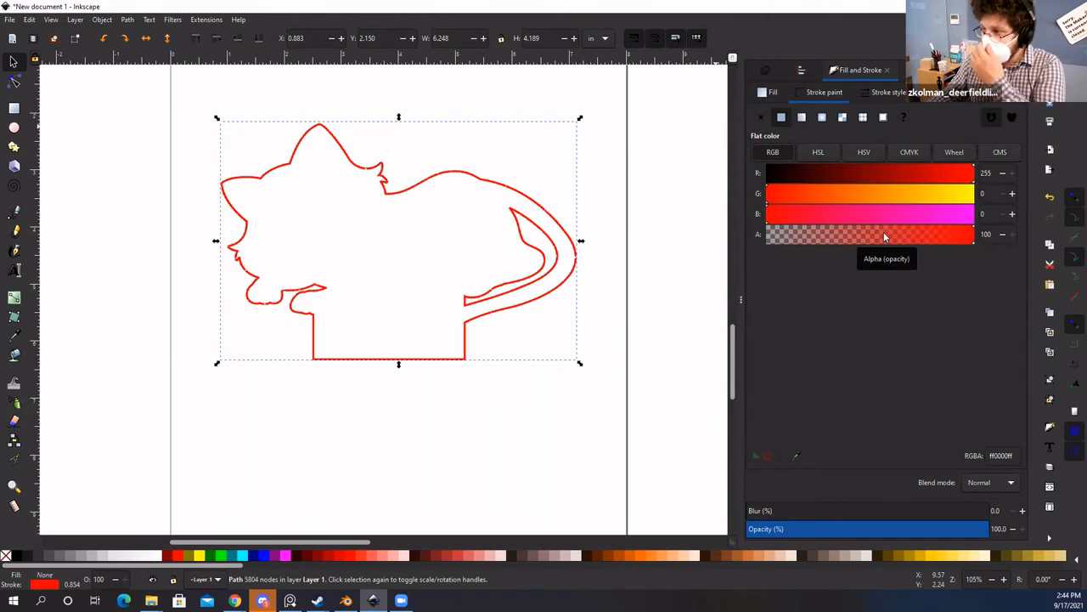
{"action": "mouse_move", "coordinate": [884, 232]}
{"action": "left_mouse_down"}
{"action": "mouse_move", "coordinate": [748, 241]}
{"action": "mouse_move", "coordinate": [1012, 235]}
{"action": "left_mouse_up"}
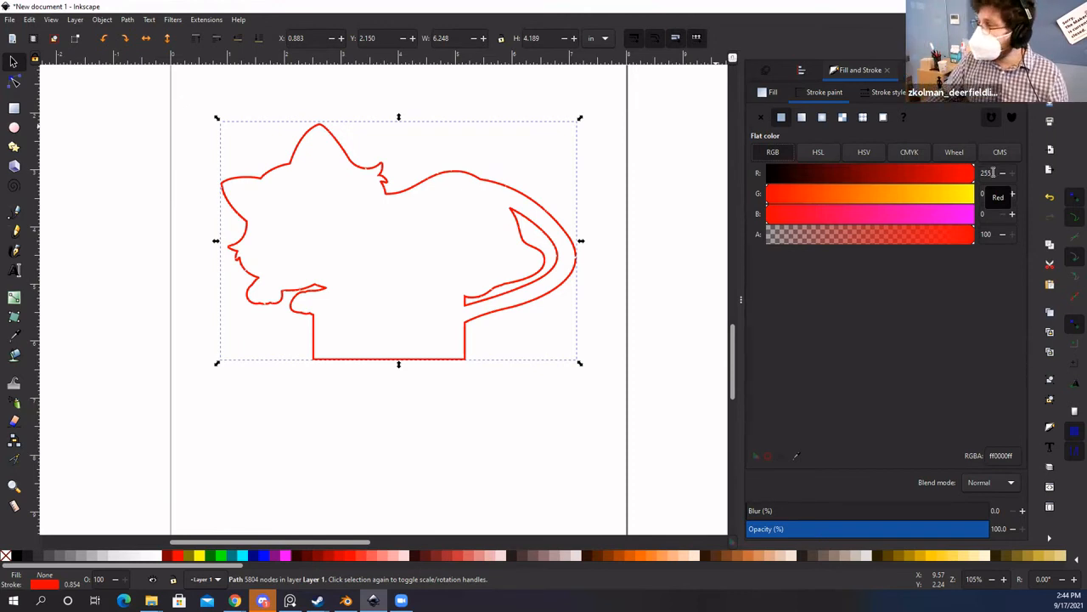
{"action": "left_click_drag", "start_coordinate": [848, 173], "coordinate": [704, 177]}
Step: Try B at 255, reset it to 0, then set the stroke to pure red ff0000ff
{"action": "left_click_drag", "start_coordinate": [856, 219], "coordinate": [977, 216]}
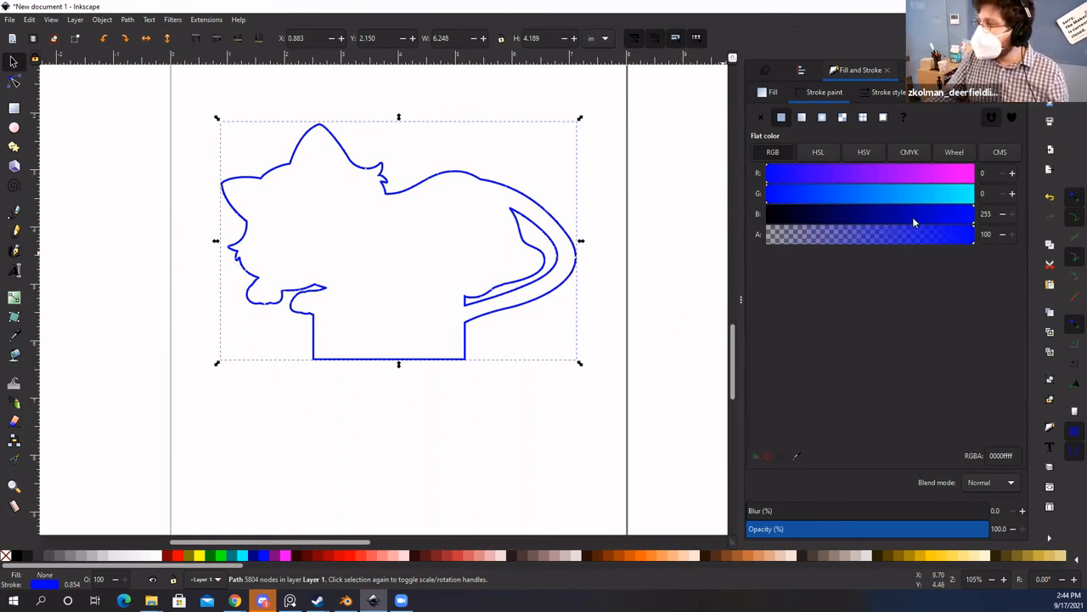
{"action": "left_click_drag", "start_coordinate": [914, 222], "coordinate": [652, 236]}
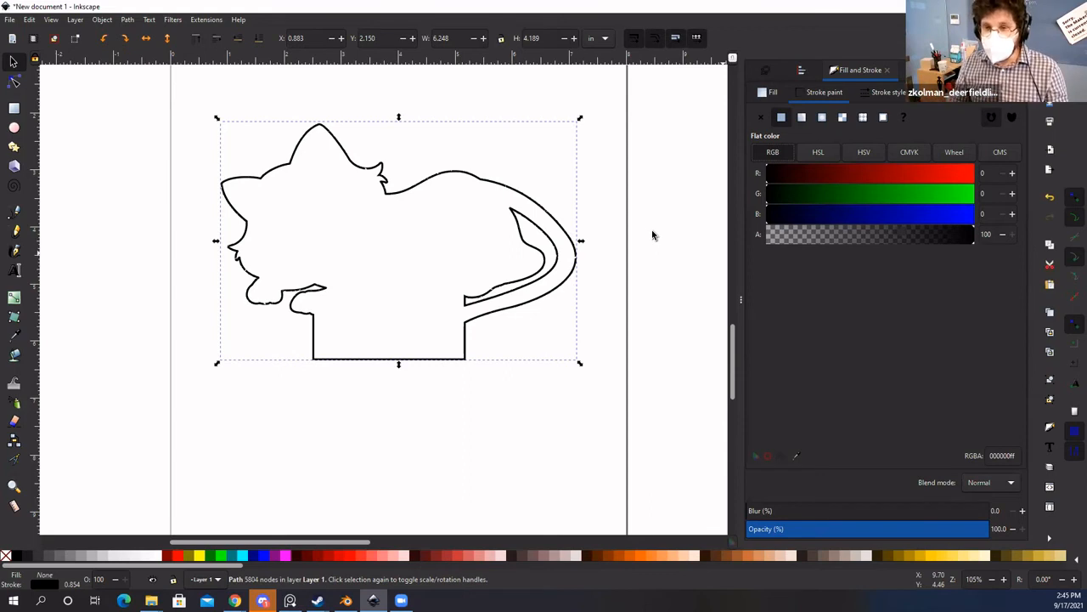
{"action": "left_click_drag", "start_coordinate": [922, 178], "coordinate": [977, 178]}
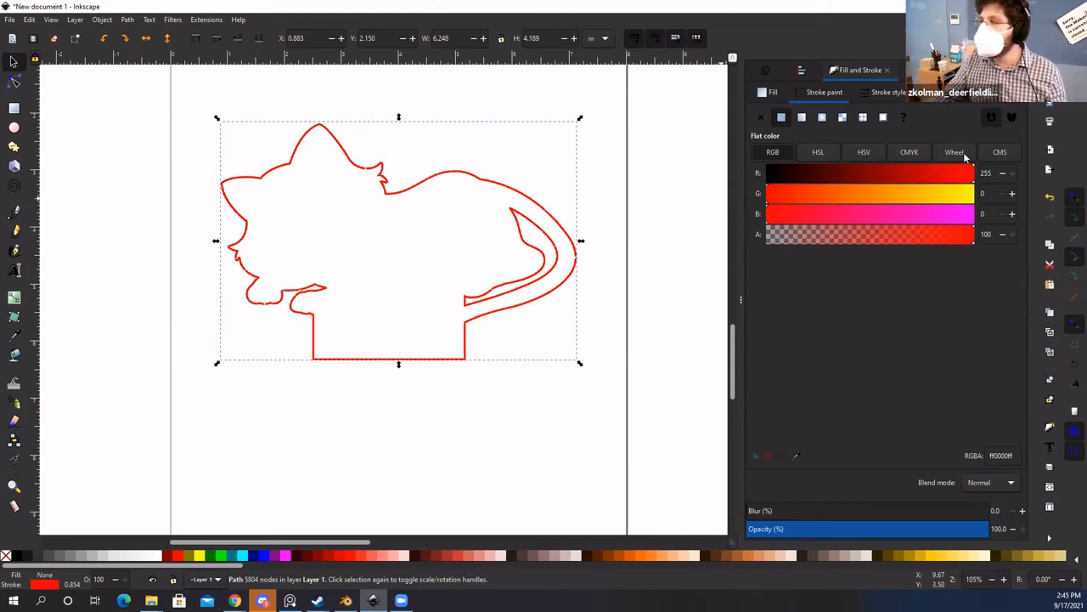
Step: Set the outline's stroke width to 0.01 mm in Stroke style
{"action": "left_click", "coordinate": [900, 94]}
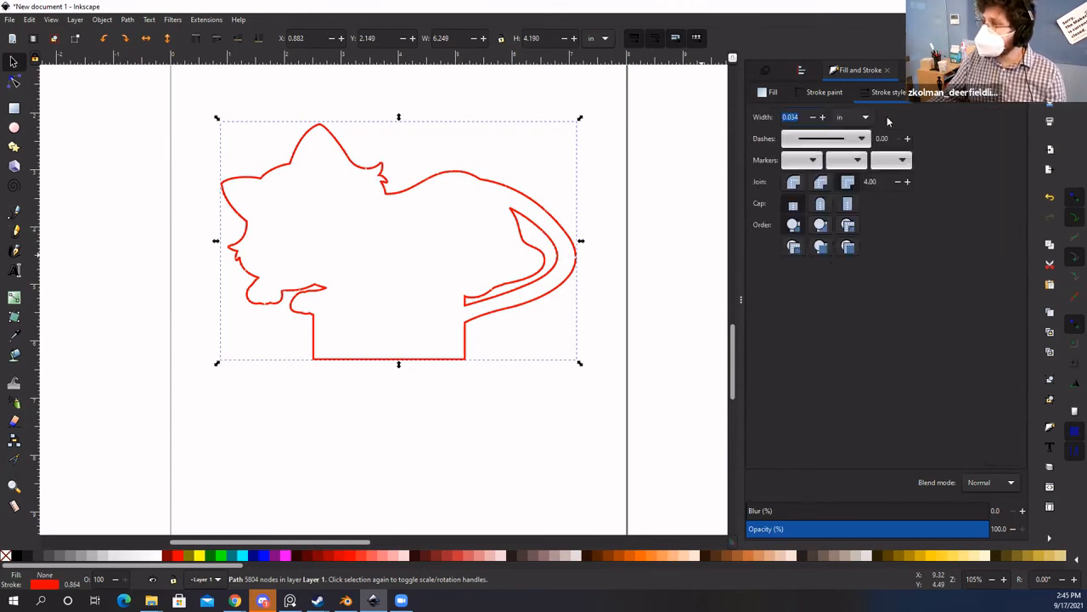
{"action": "left_click", "coordinate": [865, 120]}
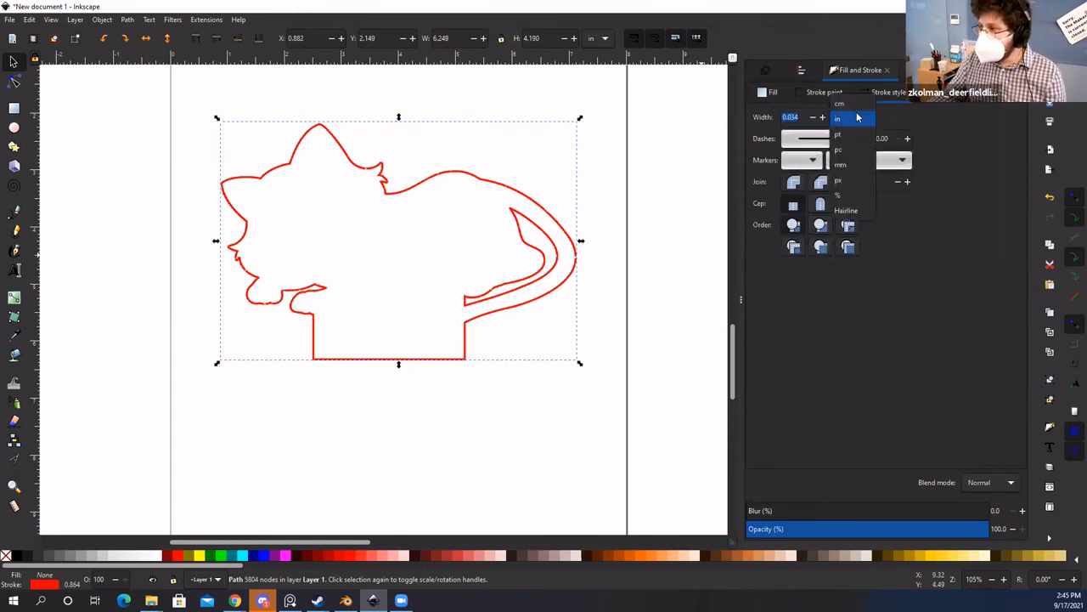
{"action": "left_click", "coordinate": [846, 166]}
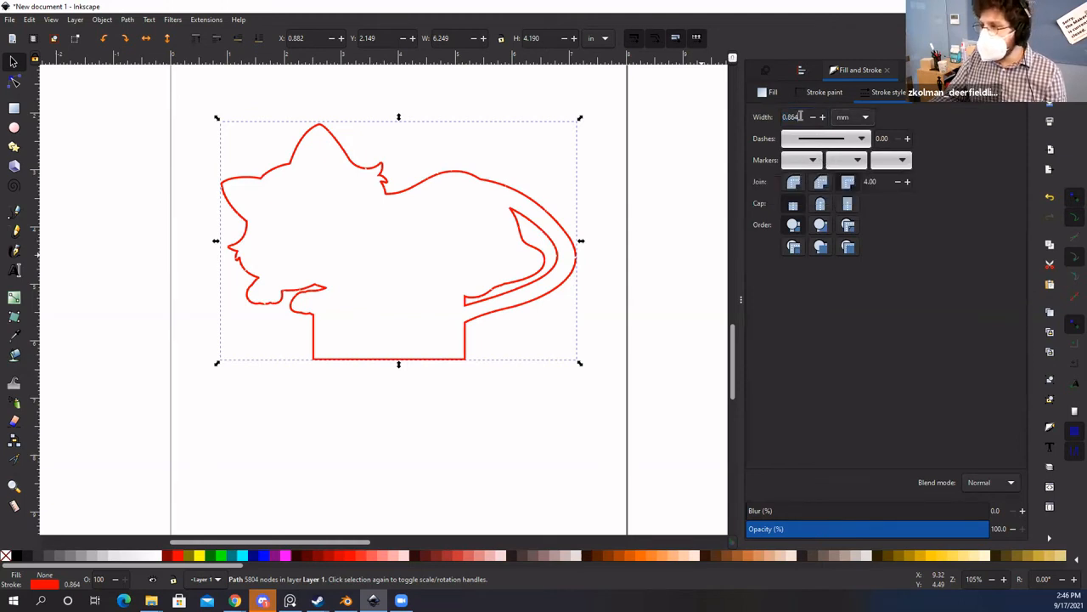
{"action": "left_click_drag", "start_coordinate": [800, 116], "coordinate": [764, 120]}
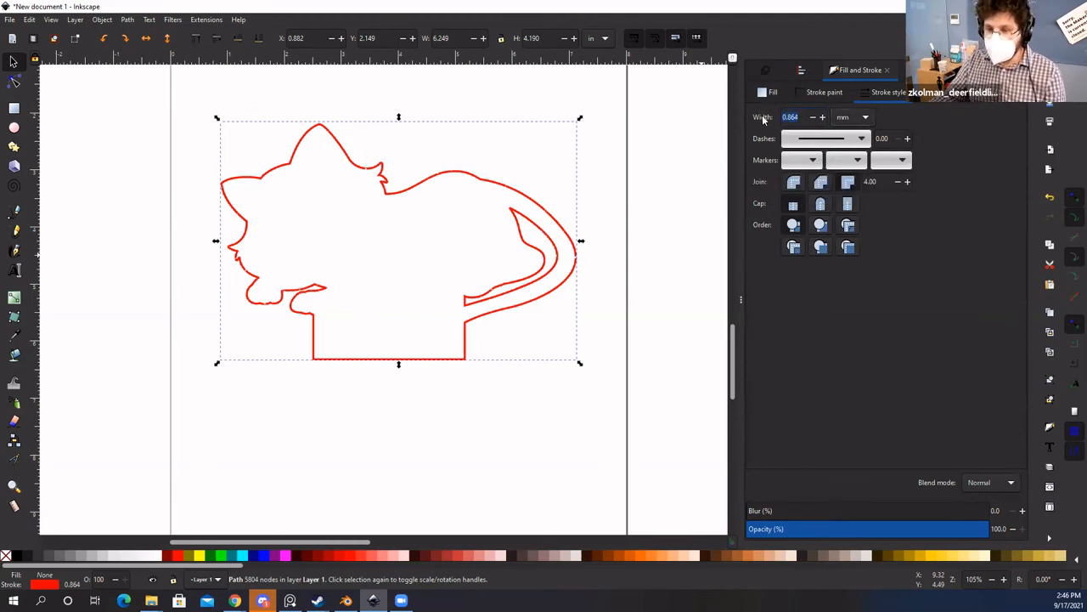
{"action": "left_click", "coordinate": [799, 117]}
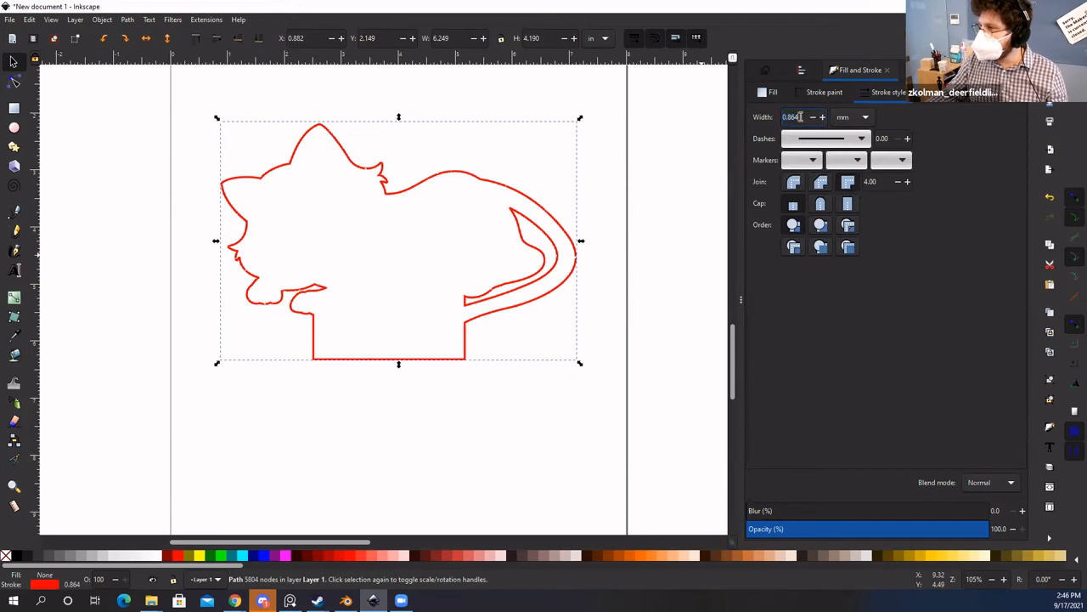
{"action": "key", "text": "BackSpace"}
{"action": "key", "text": "BackSpace"}
{"action": "key", "text": "BackSpace"}
{"action": "key", "text": "BackSpace"}
{"action": "key", "text": "BackSpace"}
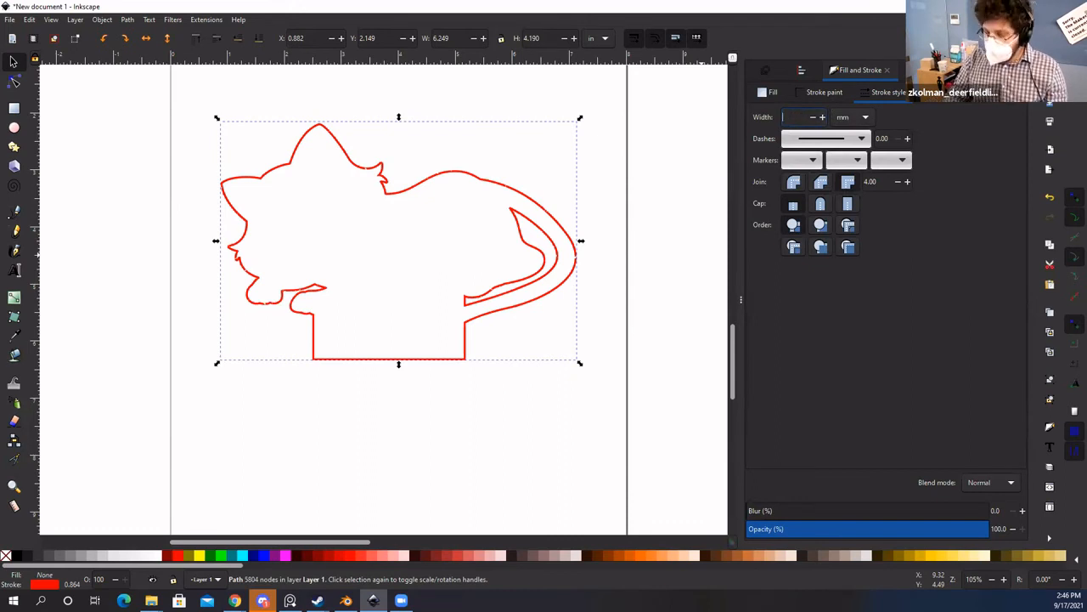
{"action": "type", "text": "0"}
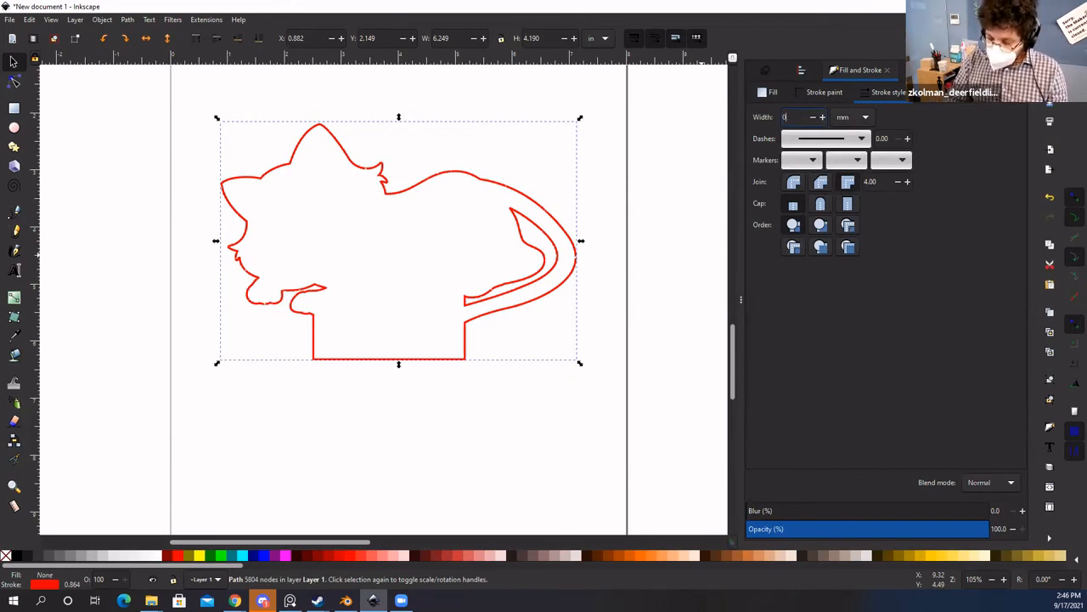
{"action": "type", "text": ".0"}
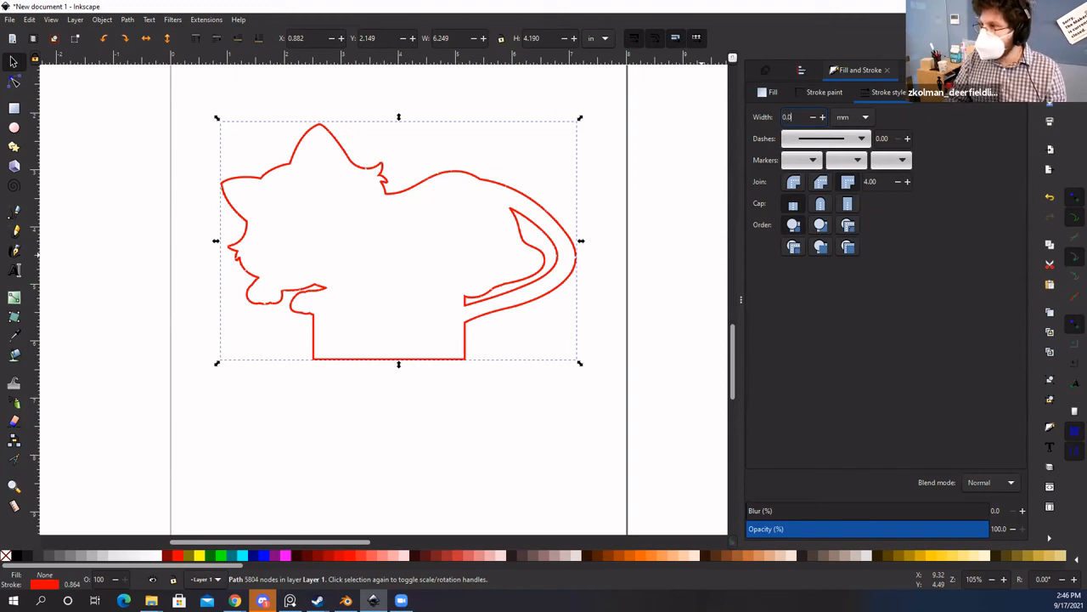
{"action": "type", "text": "1"}
{"action": "key", "text": "Return"}
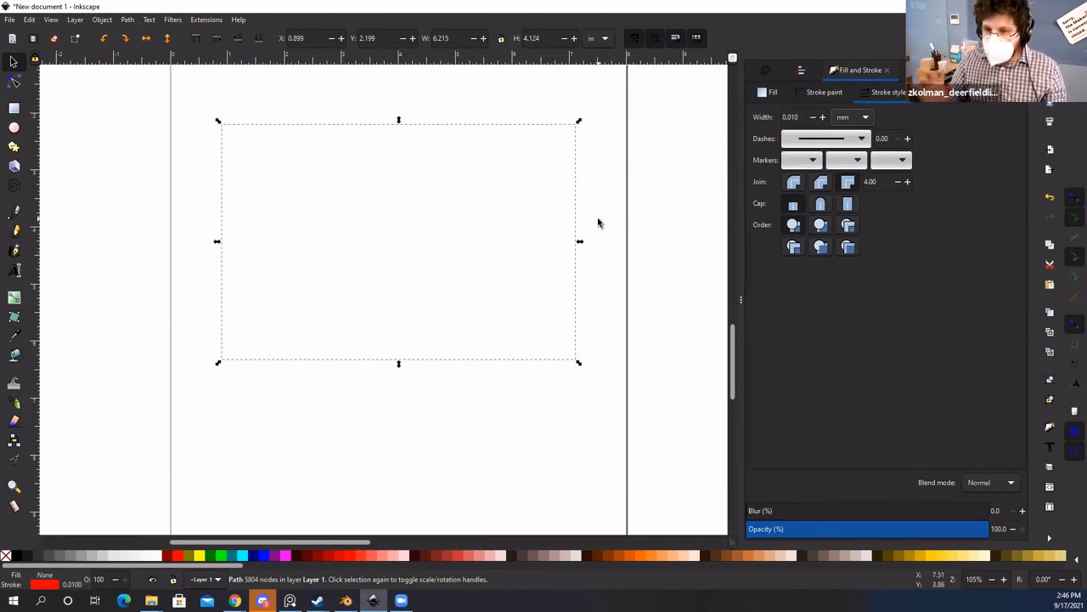
Step: Deselect and zoom to check the hairline stroke, then bring up the Layers dialog
{"action": "left_click", "coordinate": [599, 260]}
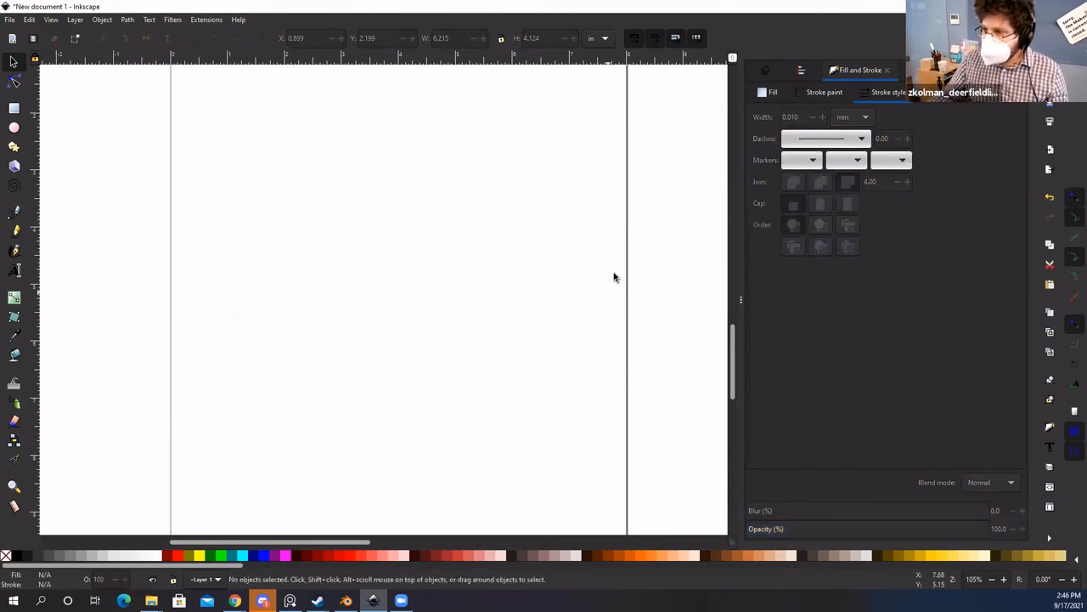
{"action": "key", "text": "ctrl"}
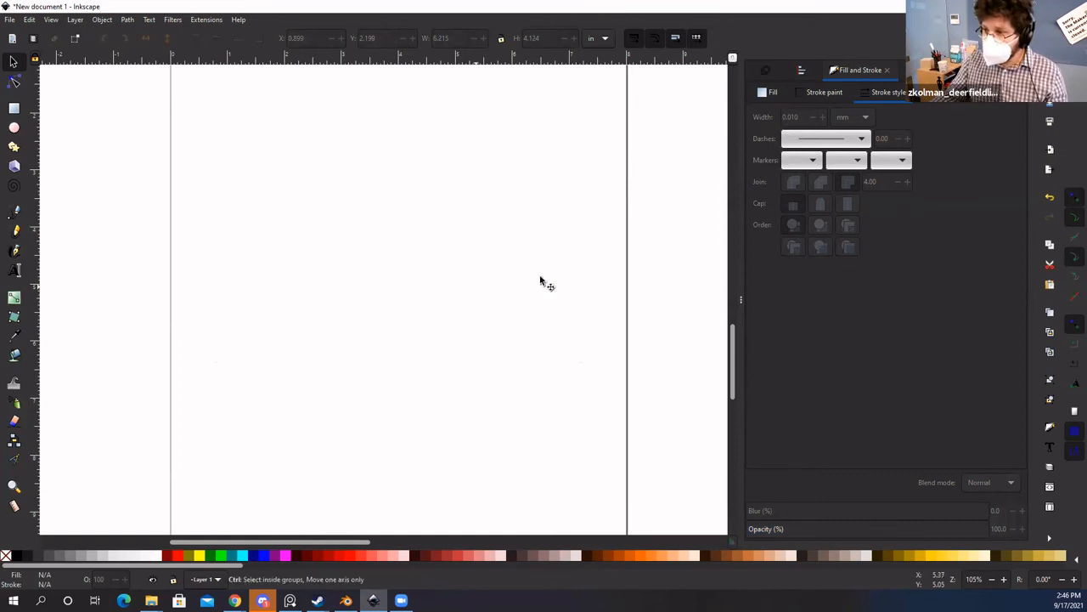
{"action": "scroll", "coordinate": [552, 286], "scroll_direction": "up", "scroll_amount": 3}
{"action": "scroll", "coordinate": [377, 348], "scroll_direction": "up", "scroll_amount": 3}
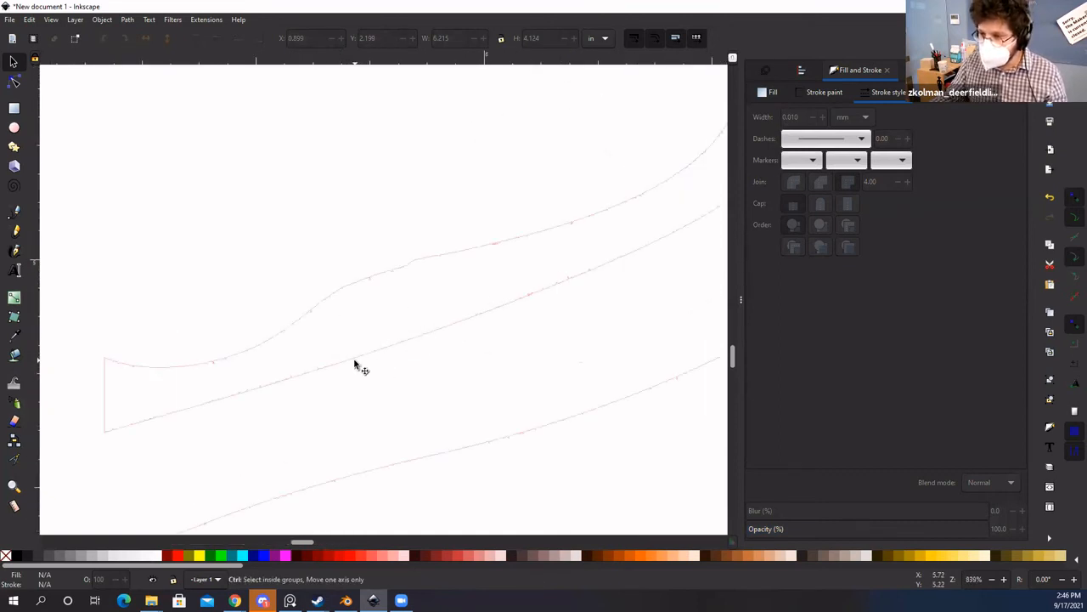
{"action": "scroll", "coordinate": [351, 367], "scroll_direction": "down", "scroll_amount": 6}
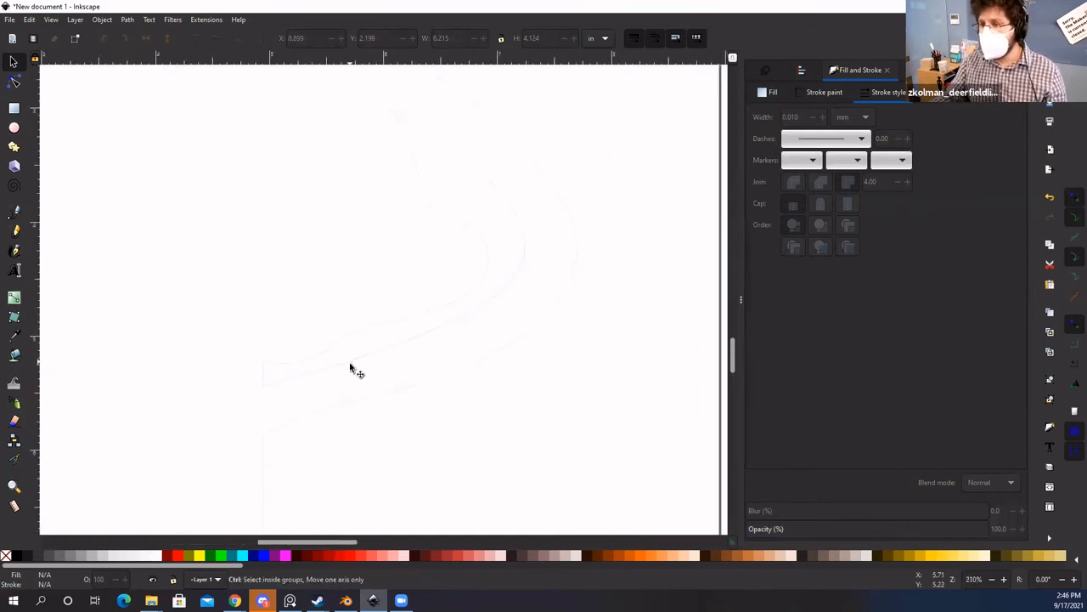
{"action": "scroll", "coordinate": [513, 348], "scroll_direction": "down", "scroll_amount": 1}
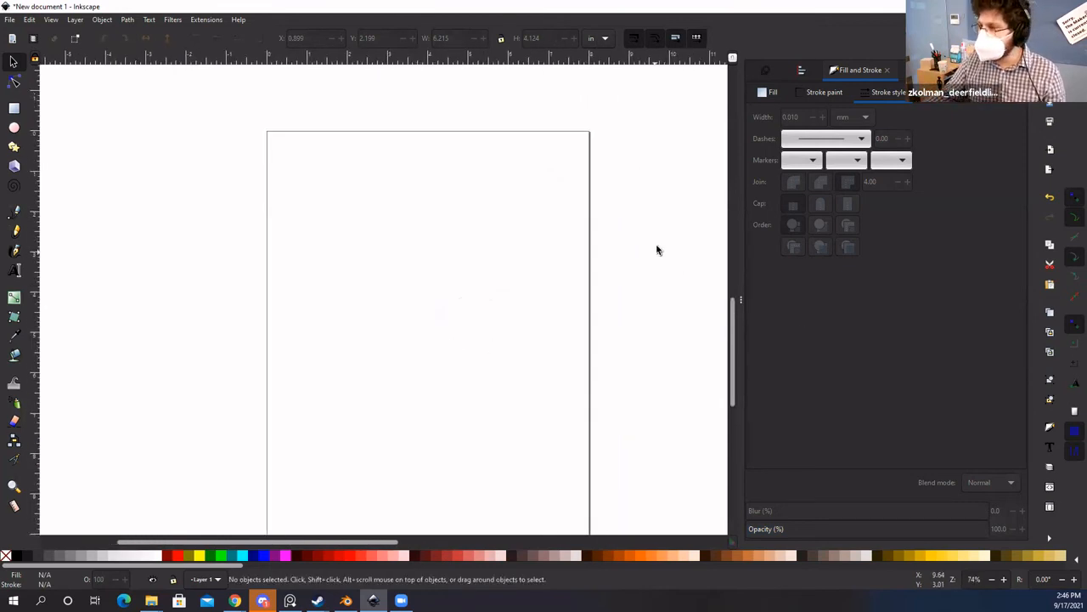
{"action": "key", "text": "space"}
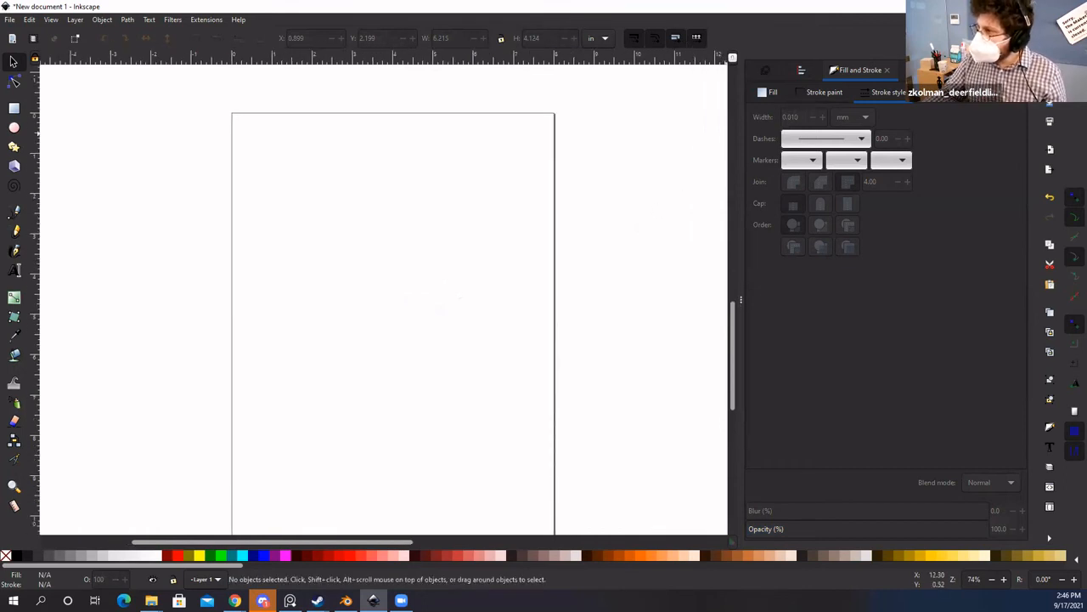
{"action": "key", "text": "ctrl+shift+l"}
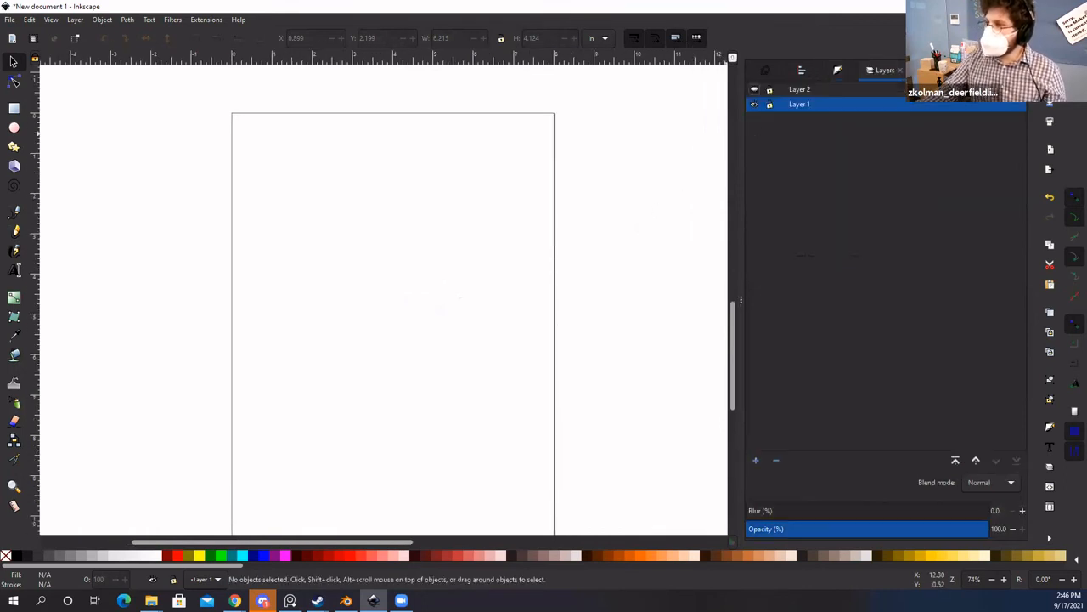
Step: Show Layer 2 so the grey cat drawing reappears, then zoom in to inspect it
{"action": "left_click", "coordinate": [753, 90]}
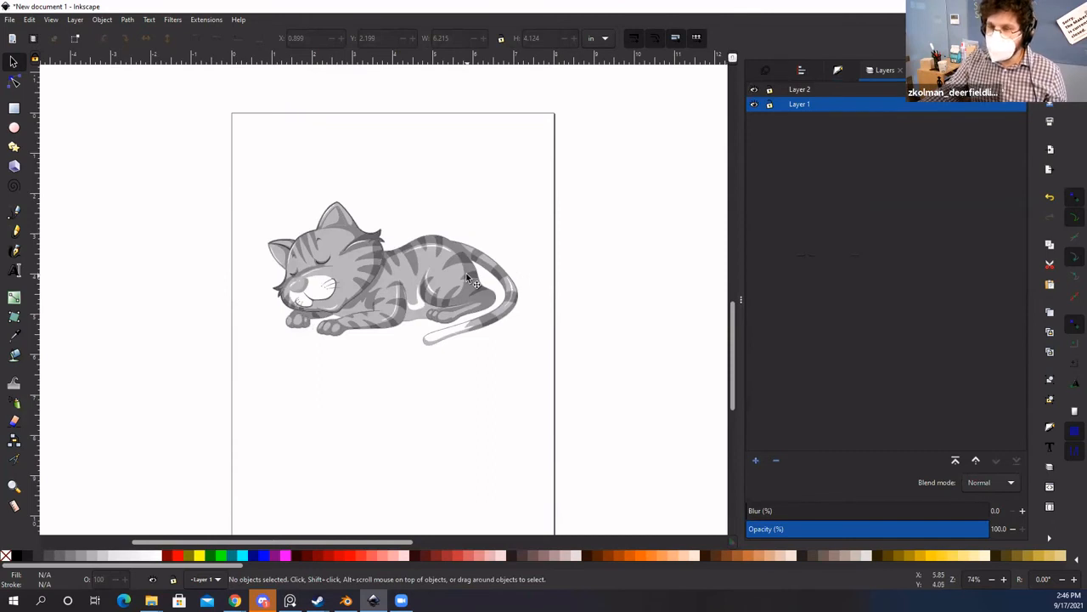
{"action": "left_click_drag", "start_coordinate": [172, 113], "coordinate": [579, 425]}
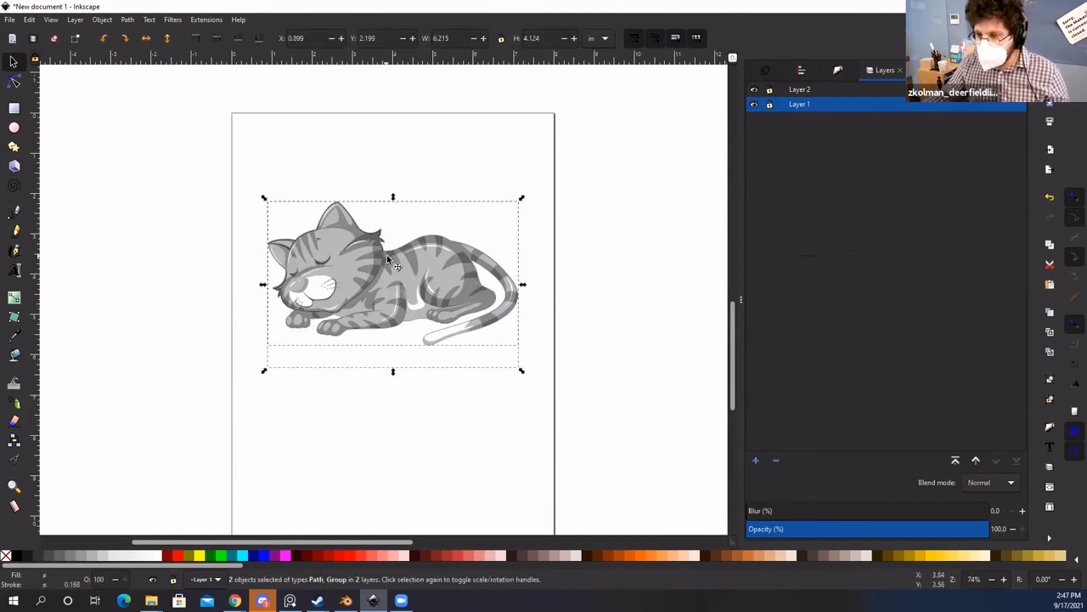
{"action": "scroll", "coordinate": [442, 270], "scroll_direction": "up", "scroll_amount": 2}
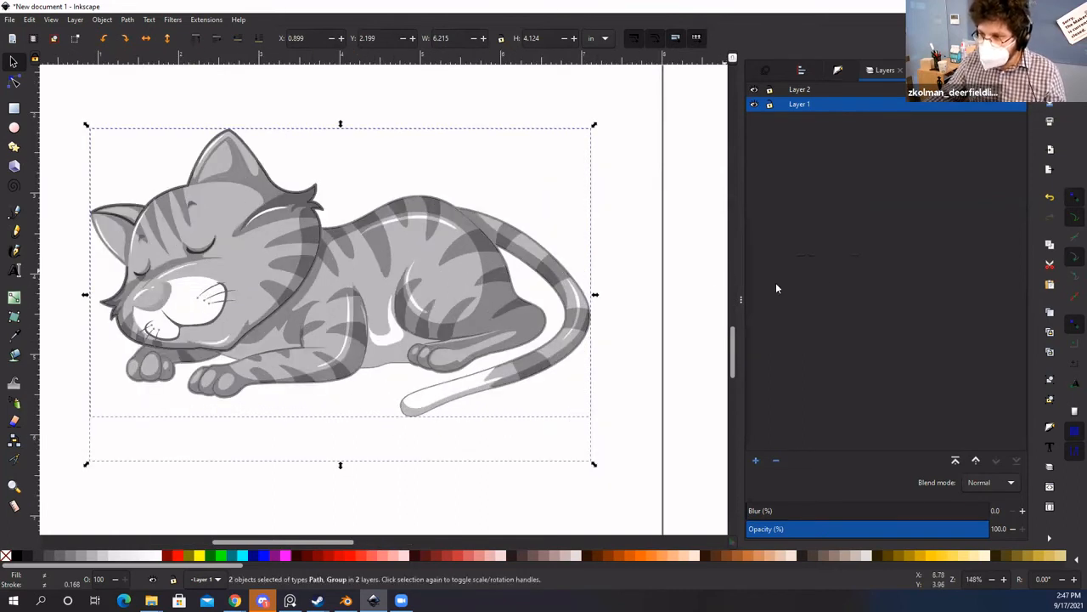
{"action": "left_click", "coordinate": [660, 277]}
{"action": "key", "text": "space"}
{"action": "scroll", "coordinate": [458, 328], "scroll_direction": "up", "scroll_amount": 1}
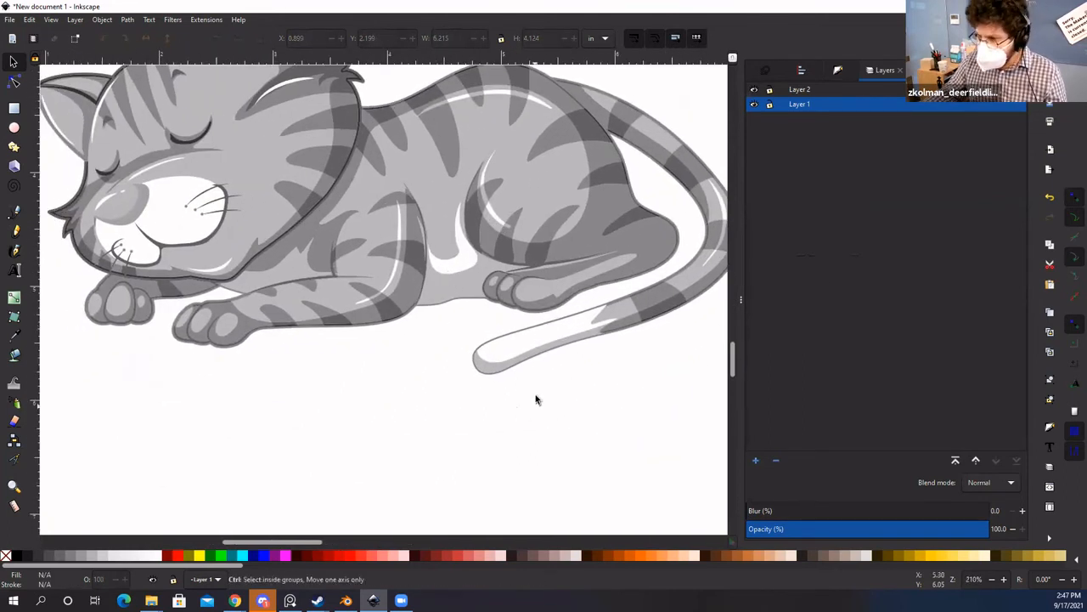
{"action": "scroll", "coordinate": [536, 392], "scroll_direction": "up", "scroll_amount": 2}
{"action": "scroll", "coordinate": [537, 384], "scroll_direction": "up", "scroll_amount": 2}
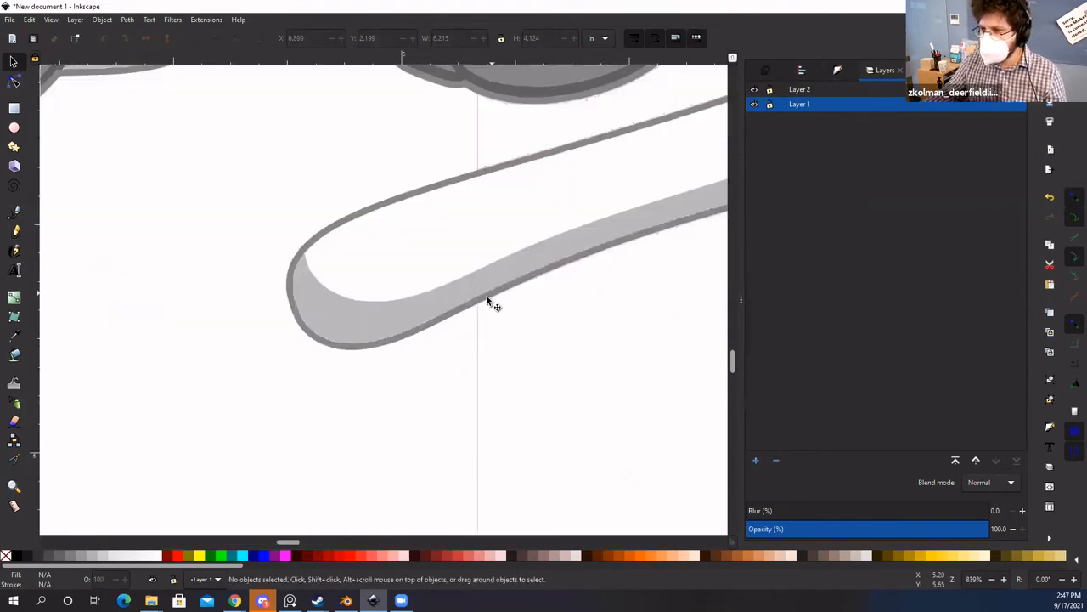
{"action": "scroll", "coordinate": [483, 316], "scroll_direction": "down", "scroll_amount": 2}
{"action": "scroll", "coordinate": [482, 340], "scroll_direction": "down", "scroll_amount": 6}
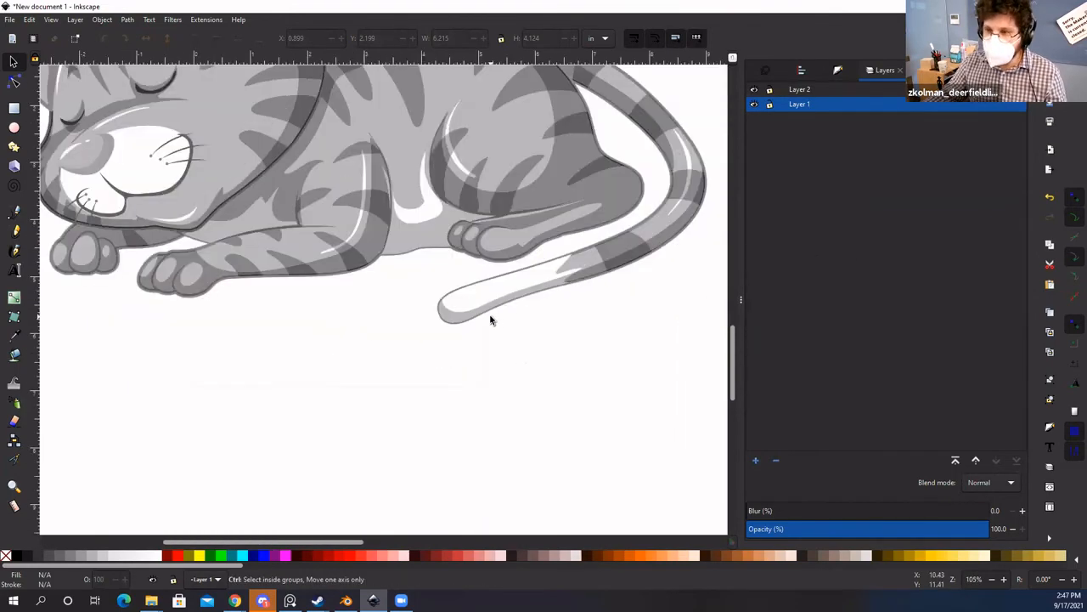
{"action": "scroll", "coordinate": [440, 374], "scroll_direction": "up", "scroll_amount": 1}
{"action": "scroll", "coordinate": [441, 375], "scroll_direction": "down", "scroll_amount": 1}
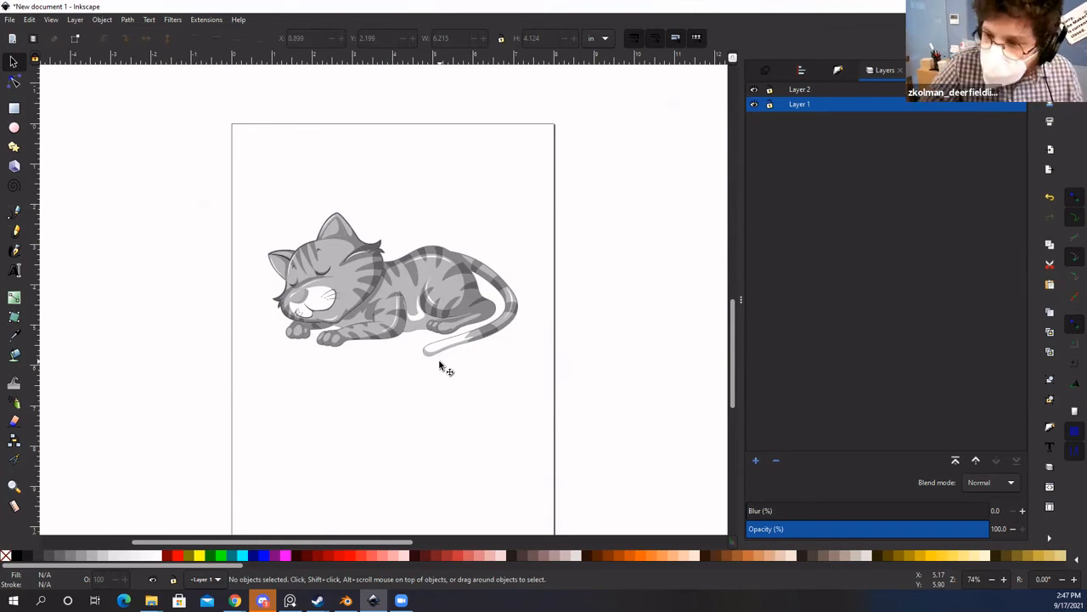
Step: Test-move the cat drawing and the faint traced outline, undoing the outline move
{"action": "mouse_move", "coordinate": [306, 326]}
{"action": "left_mouse_down"}
{"action": "mouse_move", "coordinate": [390, 272]}
{"action": "mouse_move", "coordinate": [346, 356]}
{"action": "mouse_move", "coordinate": [302, 331]}
{"action": "left_mouse_up"}
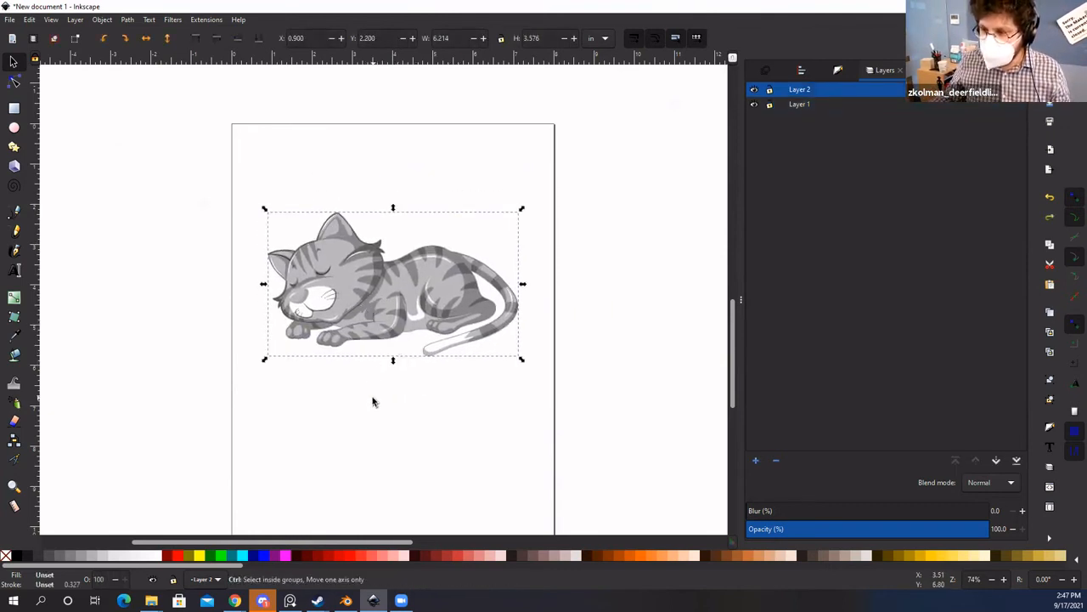
{"action": "scroll", "coordinate": [372, 395], "scroll_direction": "up", "scroll_amount": 4}
{"action": "left_click_drag", "start_coordinate": [247, 256], "coordinate": [291, 328]}
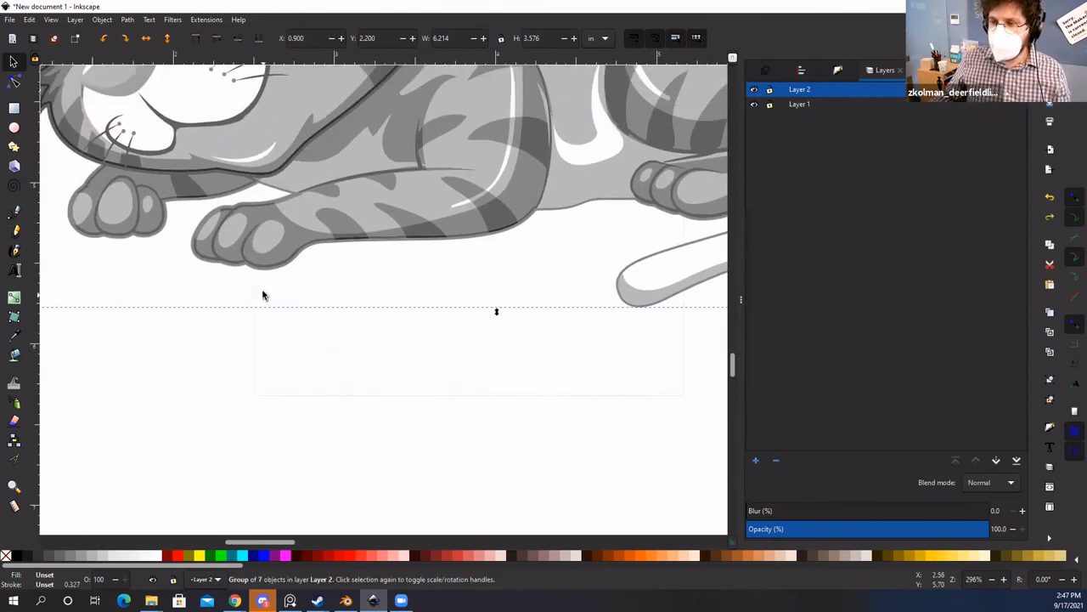
{"action": "left_click_drag", "start_coordinate": [254, 288], "coordinate": [249, 367]}
{"action": "key", "text": "ctrl+z"}
{"action": "scroll", "coordinate": [288, 305], "scroll_direction": "down", "scroll_amount": 6}
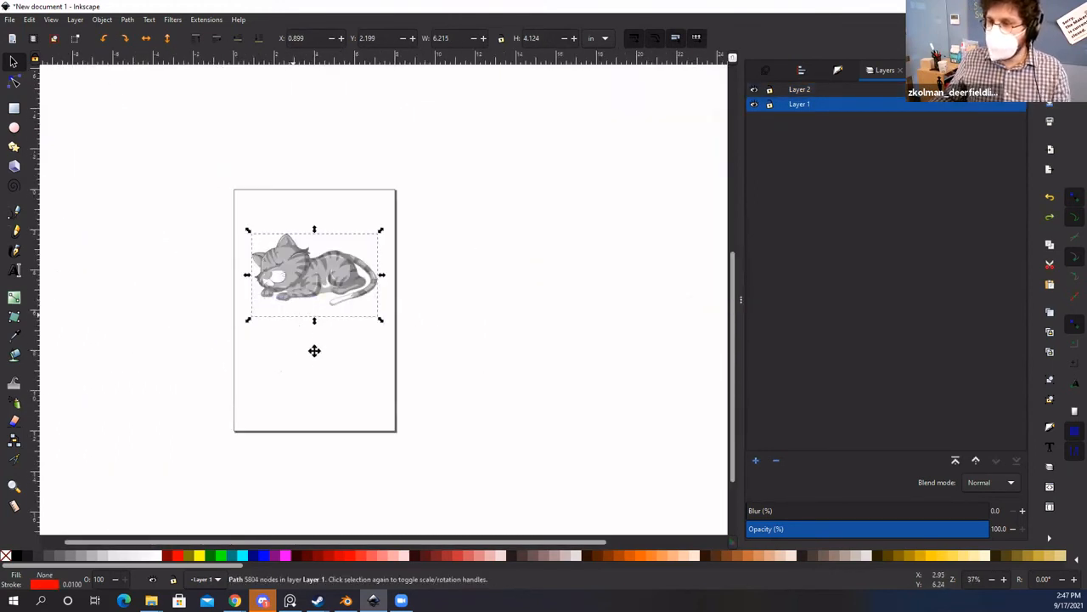
Step: Pan and zoom until the 20.357 × 12.007 in full-colour cat image beside the page is visible
{"action": "left_click_drag", "start_coordinate": [314, 349], "coordinate": [359, 385]}
{"action": "left_click", "coordinate": [340, 396]}
{"action": "scroll", "coordinate": [340, 391], "scroll_direction": "up", "scroll_amount": 2}
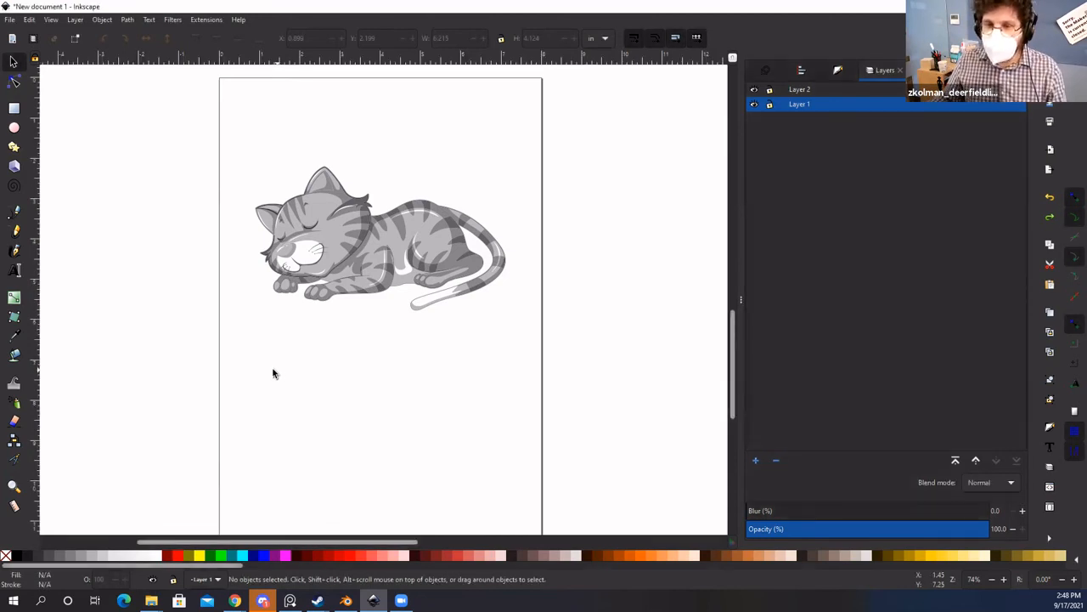
{"action": "left_click_drag", "start_coordinate": [191, 335], "coordinate": [240, 304]}
{"action": "key", "text": "space"}
{"action": "left_click_drag", "start_coordinate": [501, 452], "coordinate": [216, 391]}
{"action": "scroll", "coordinate": [373, 369], "scroll_direction": "down", "scroll_amount": 8}
{"action": "scroll", "coordinate": [395, 324], "scroll_direction": "up", "scroll_amount": 6}
{"action": "key", "text": "space"}
{"action": "left_click_drag", "start_coordinate": [397, 337], "coordinate": [396, 412]}
Step: Trace the colour cat bitmap with Multiple scans in Colors mode (8 scans), then drag the trace aside
{"action": "left_click", "coordinate": [404, 199]}
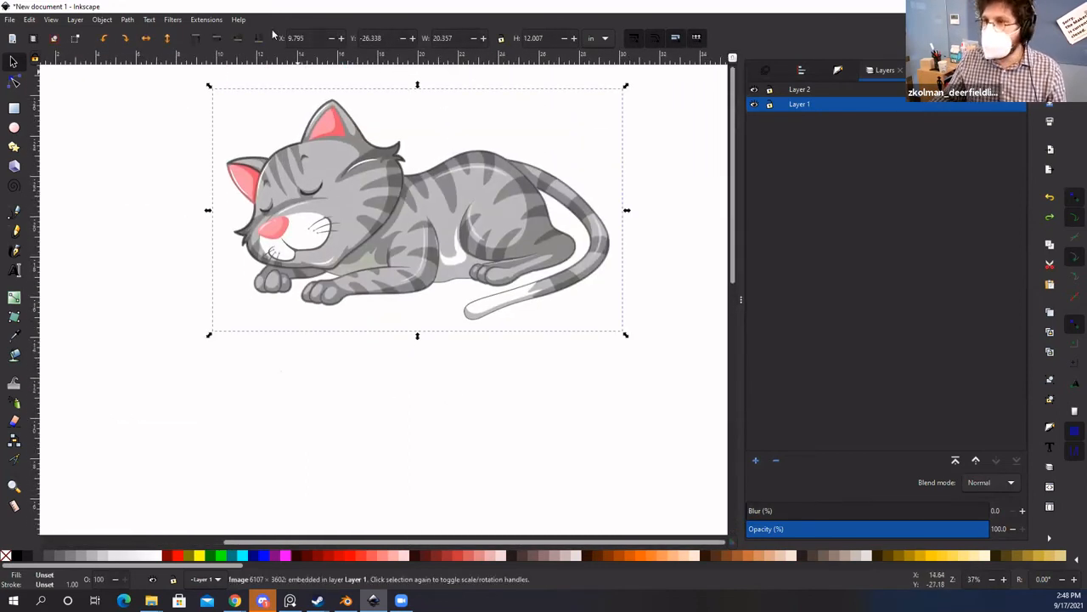
{"action": "left_click", "coordinate": [128, 20]}
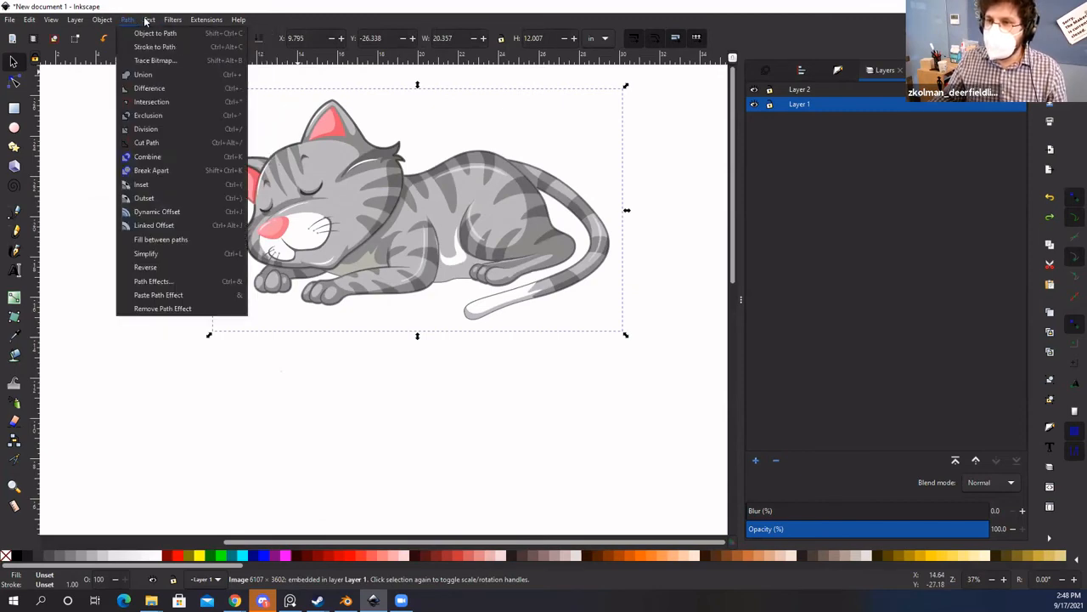
{"action": "left_click", "coordinate": [153, 60]}
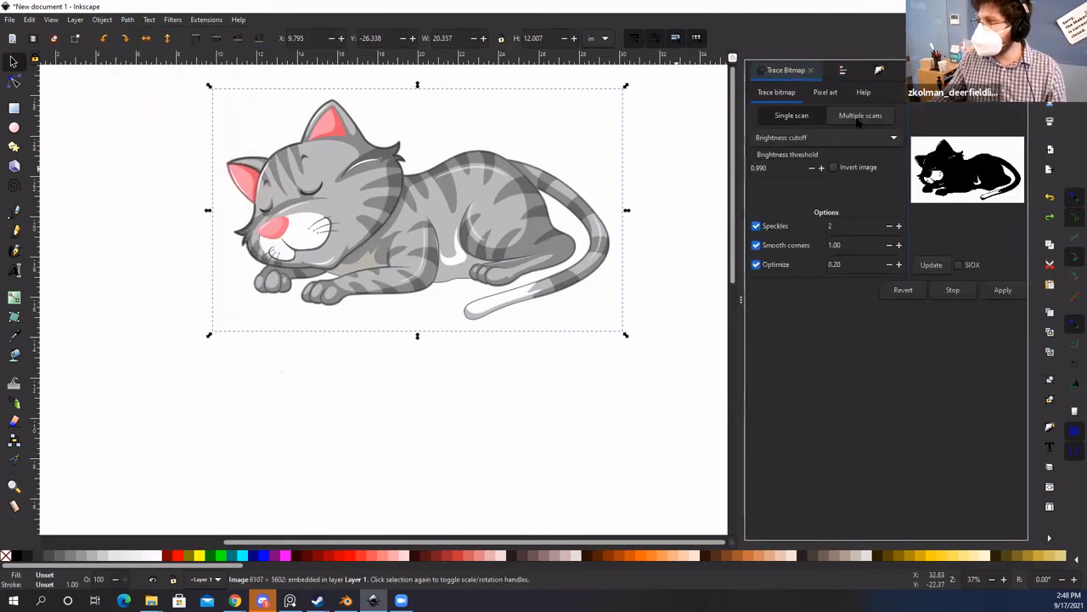
{"action": "left_click", "coordinate": [857, 117]}
{"action": "left_click", "coordinate": [815, 137]}
{"action": "left_click", "coordinate": [812, 125]}
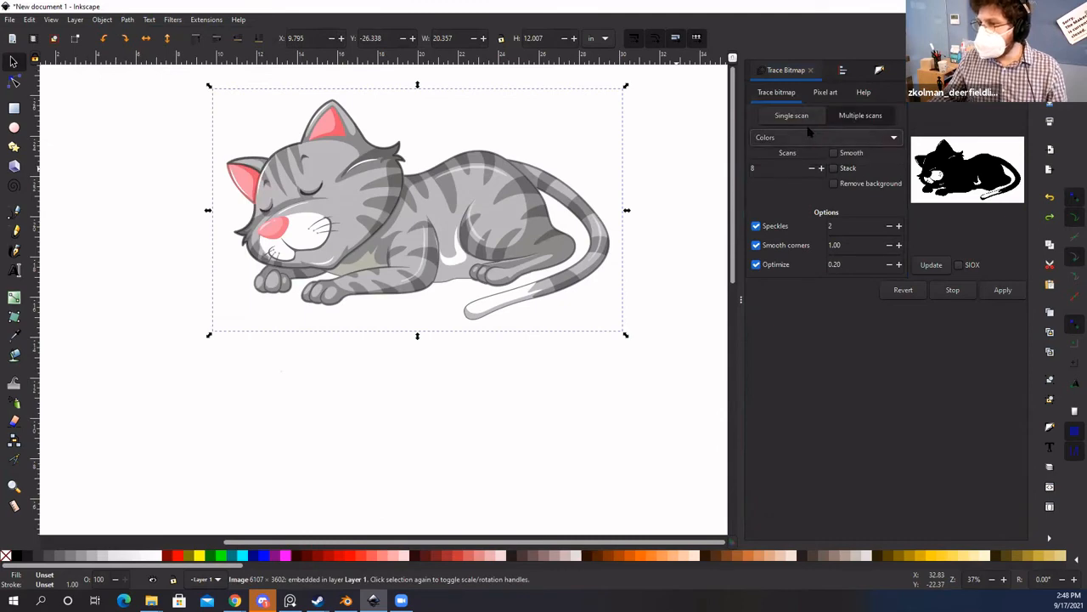
{"action": "left_click", "coordinate": [998, 290]}
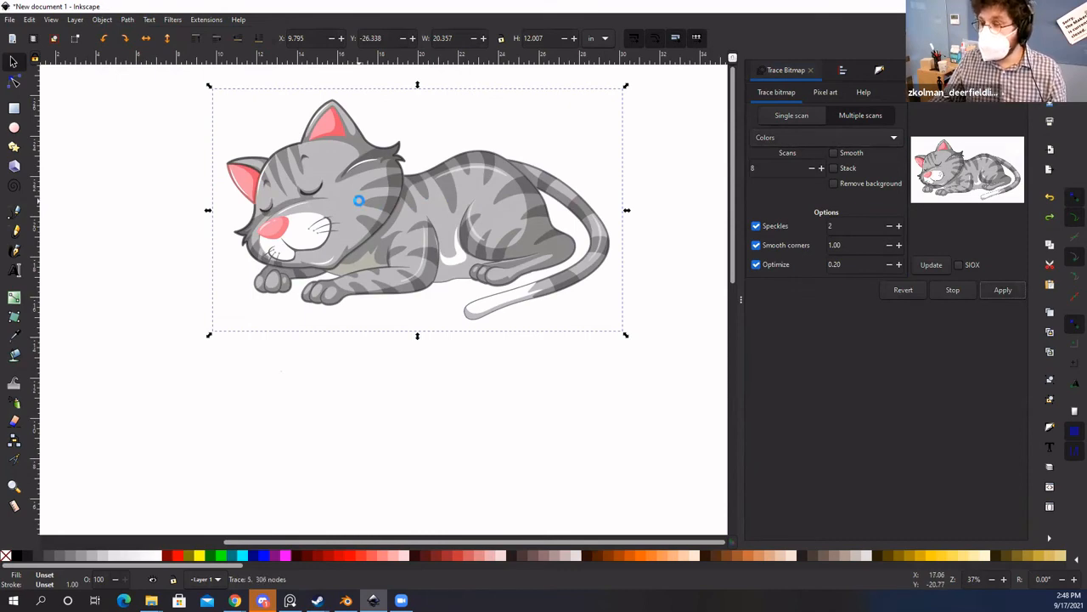
{"action": "left_click_drag", "start_coordinate": [173, 411], "coordinate": [34, 537]}
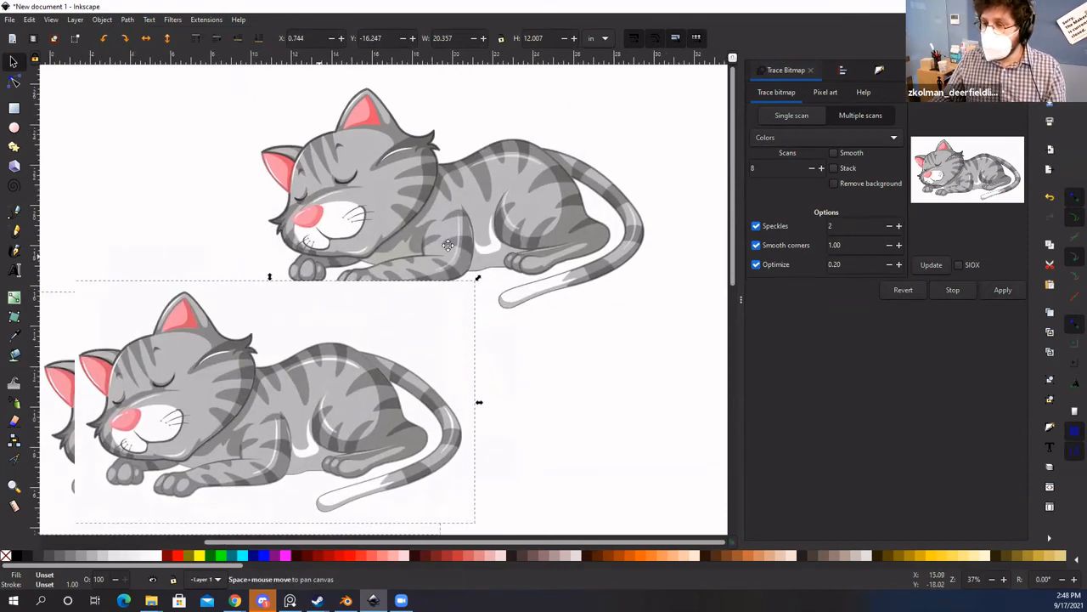
{"action": "left_click_drag", "start_coordinate": [598, 141], "coordinate": [675, 70]}
{"action": "left_click_drag", "start_coordinate": [453, 350], "coordinate": [326, 318]}
{"action": "double_click", "coordinate": [400, 252]}
{"action": "left_click_drag", "start_coordinate": [416, 249], "coordinate": [615, 337]}
{"action": "key", "text": "Delete"}
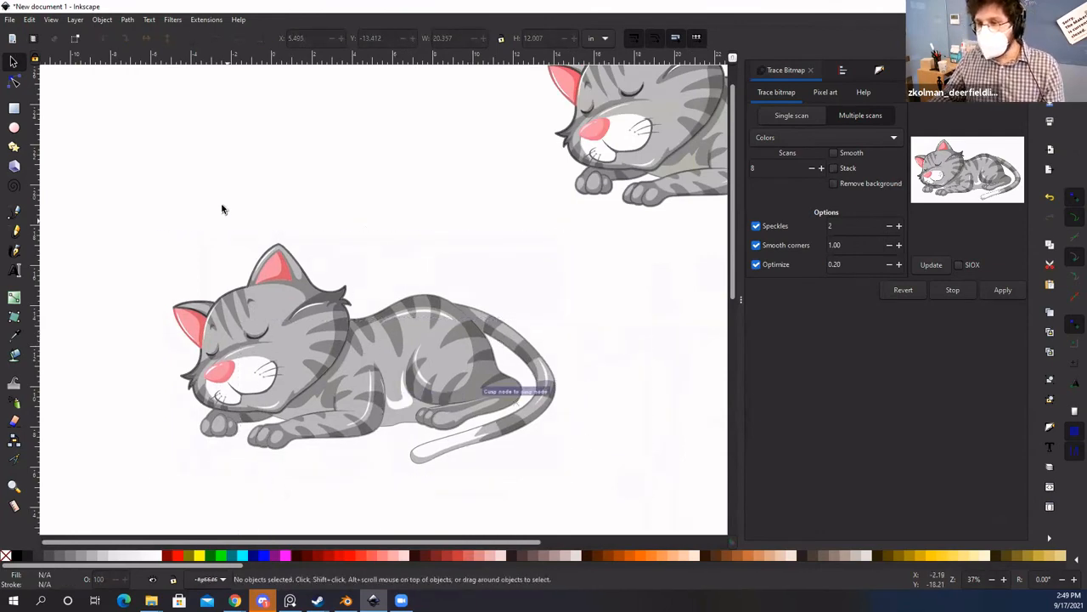
{"action": "left_click_drag", "start_coordinate": [164, 236], "coordinate": [594, 481]}
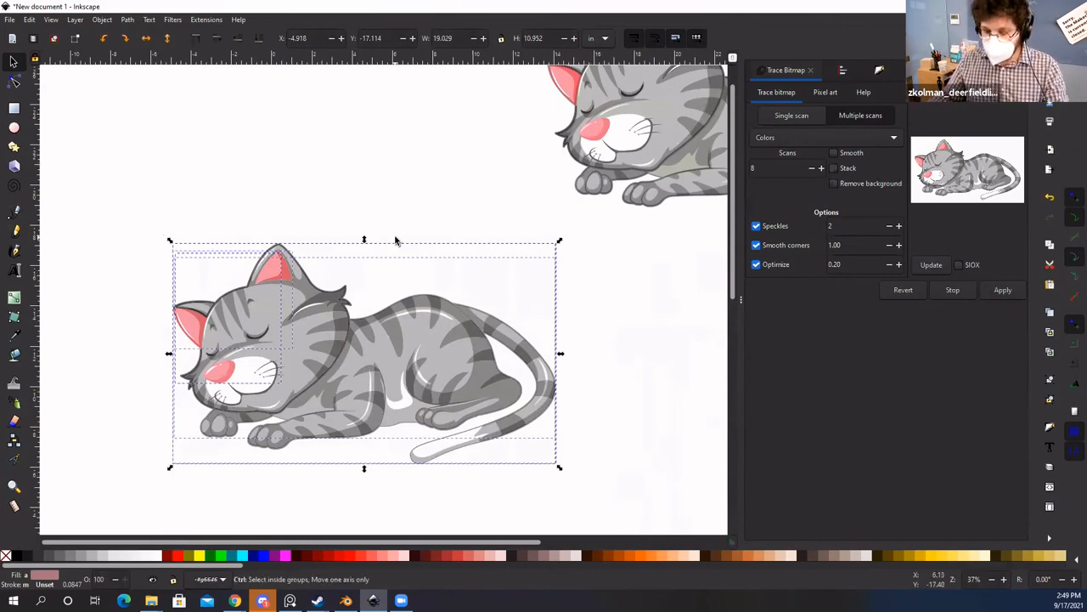
{"action": "key", "text": "ctrl+g"}
{"action": "key", "text": "Escape"}
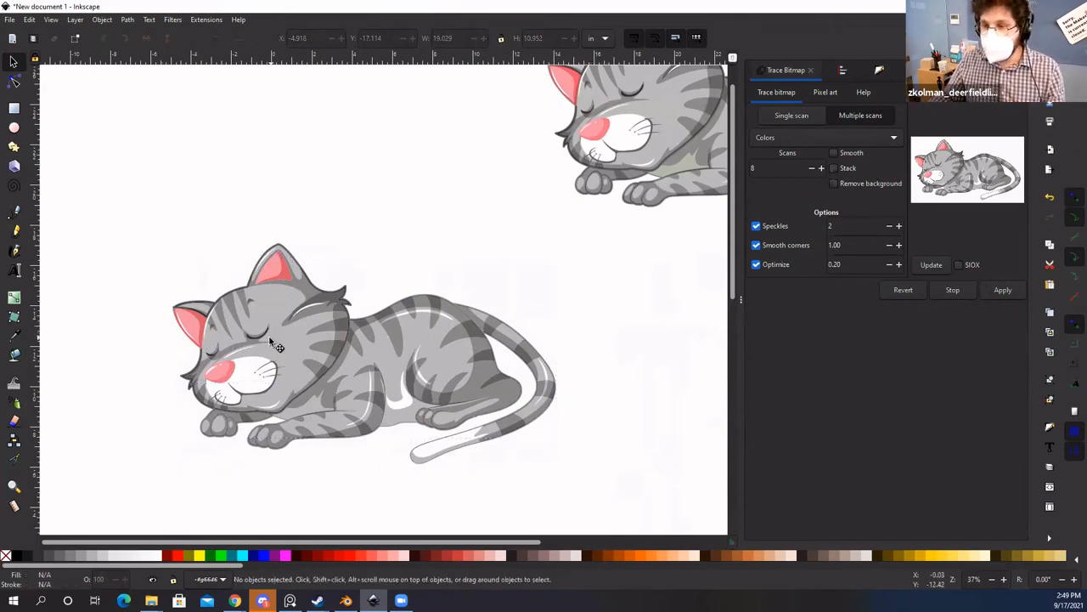
{"action": "left_click_drag", "start_coordinate": [269, 338], "coordinate": [220, 330]}
{"action": "key", "text": "Escape"}
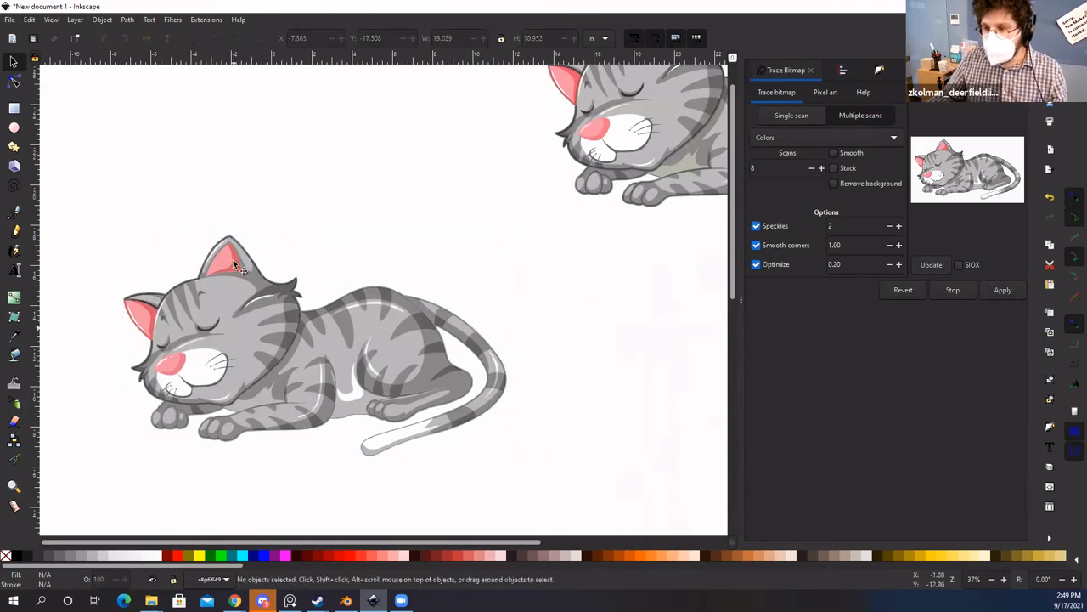
{"action": "left_click", "coordinate": [247, 351]}
{"action": "key", "text": "n"}
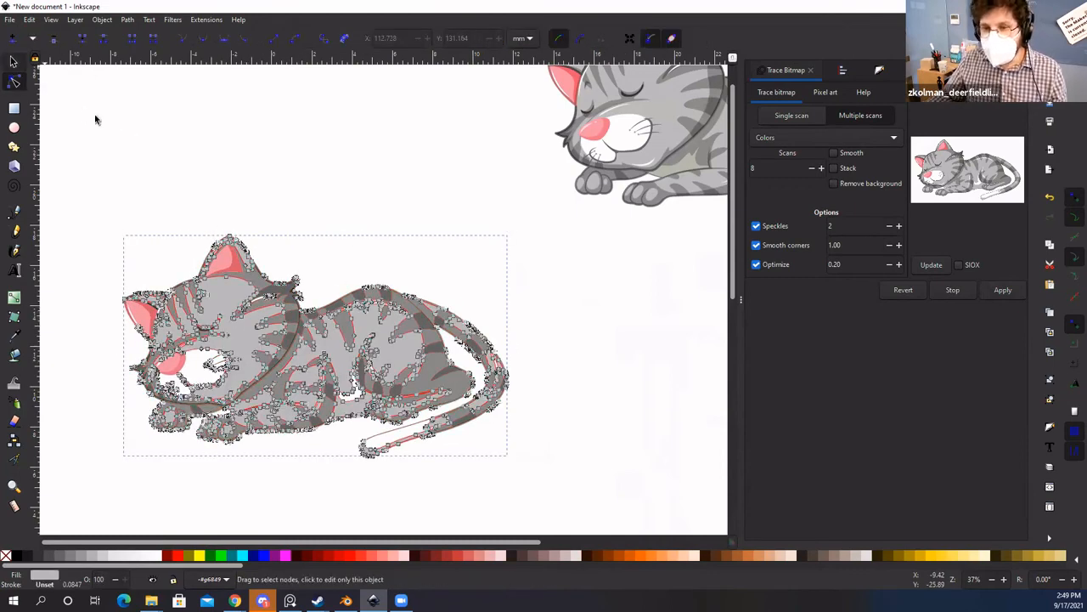
{"action": "key", "text": "s"}
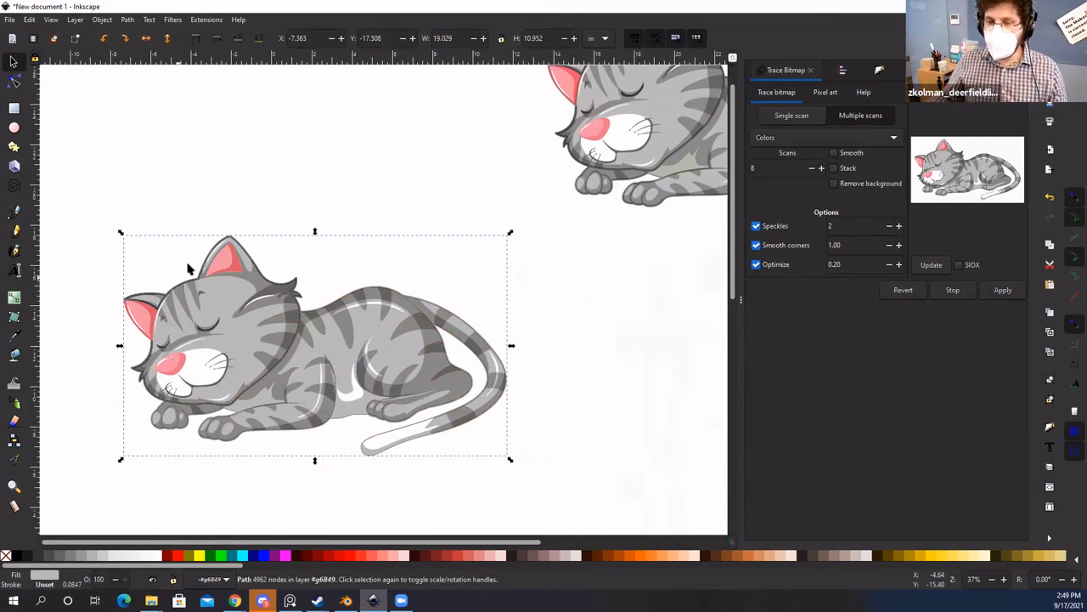
{"action": "key", "text": "Escape"}
{"action": "left_click", "coordinate": [219, 327]}
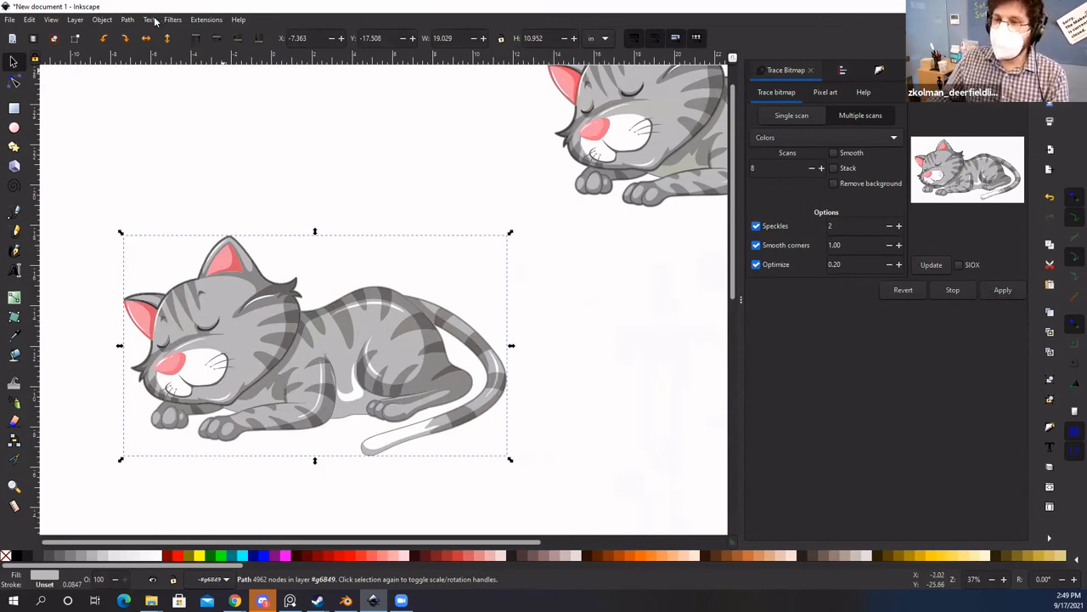
Step: Apply the Grayscale colour extension, then delete the unwanted extra traced cat copy
{"action": "left_click", "coordinate": [202, 20]}
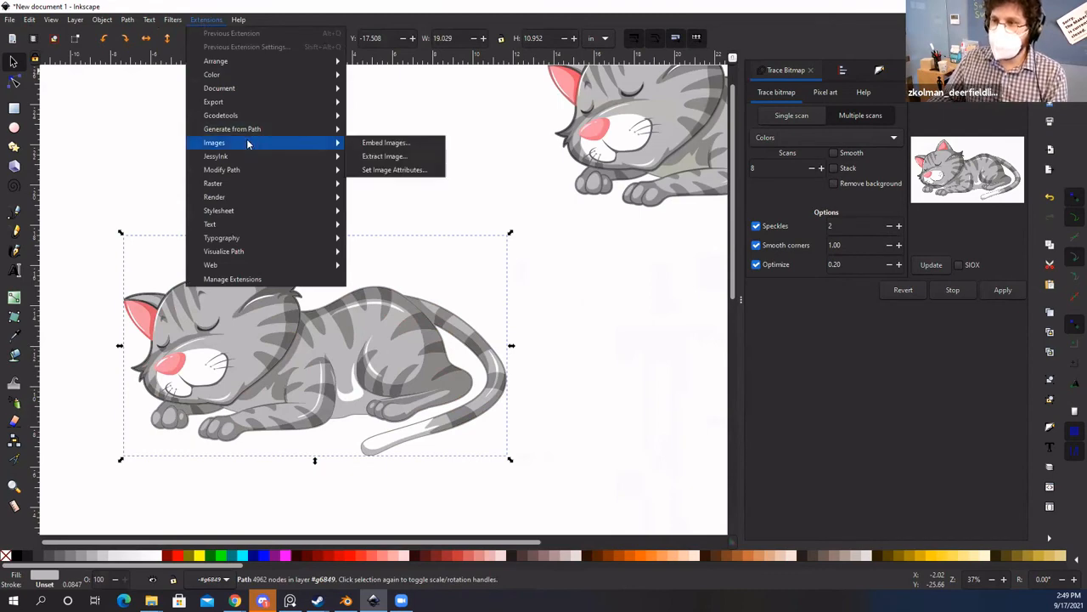
{"action": "mouse_move", "coordinate": [270, 75]}
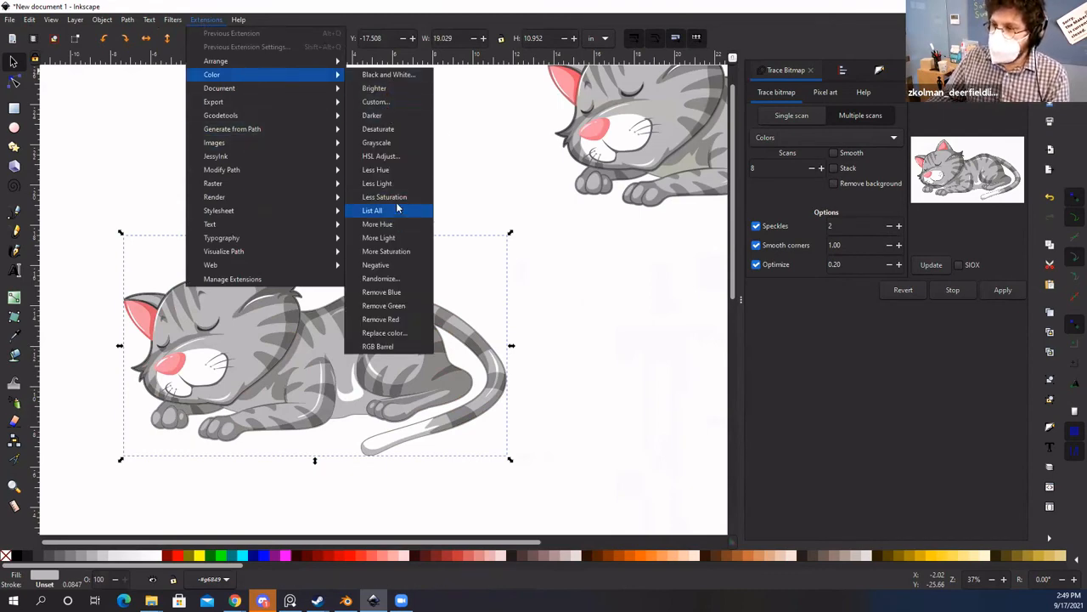
{"action": "left_click", "coordinate": [389, 143]}
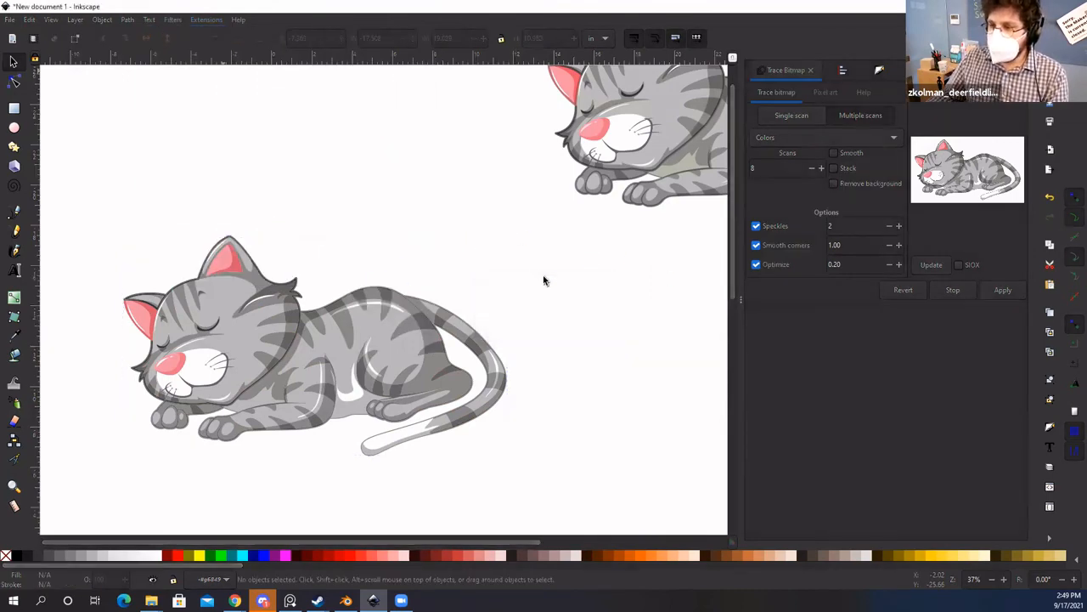
{"action": "scroll", "coordinate": [586, 309], "scroll_direction": "down", "scroll_amount": 2}
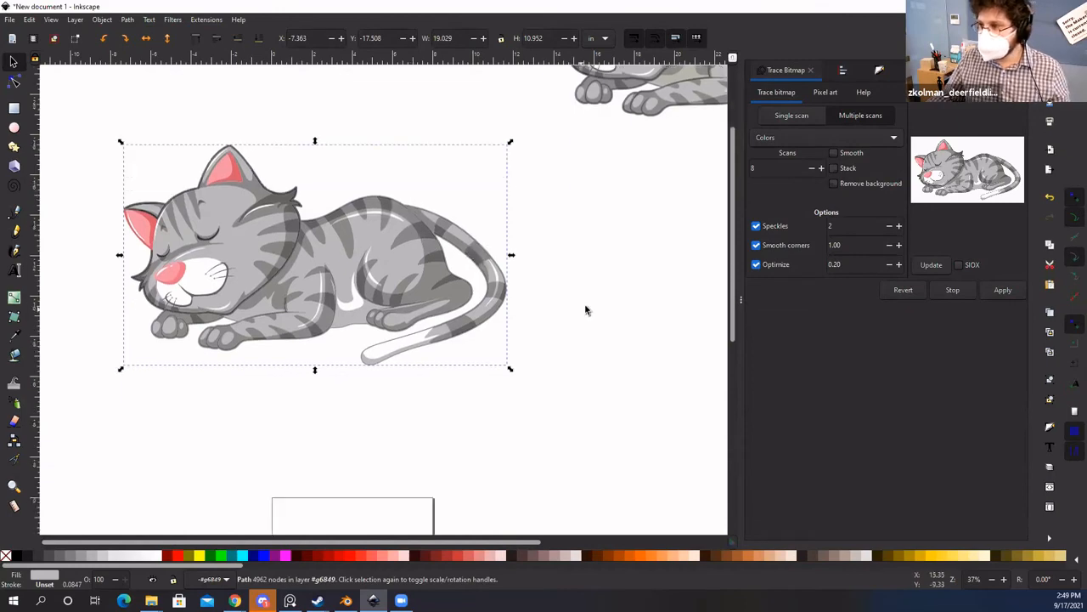
{"action": "scroll", "coordinate": [585, 310], "scroll_direction": "up", "scroll_amount": 1}
{"action": "key", "text": "space"}
{"action": "left_click_drag", "start_coordinate": [544, 306], "coordinate": [597, 321]}
{"action": "left_click", "coordinate": [501, 376]}
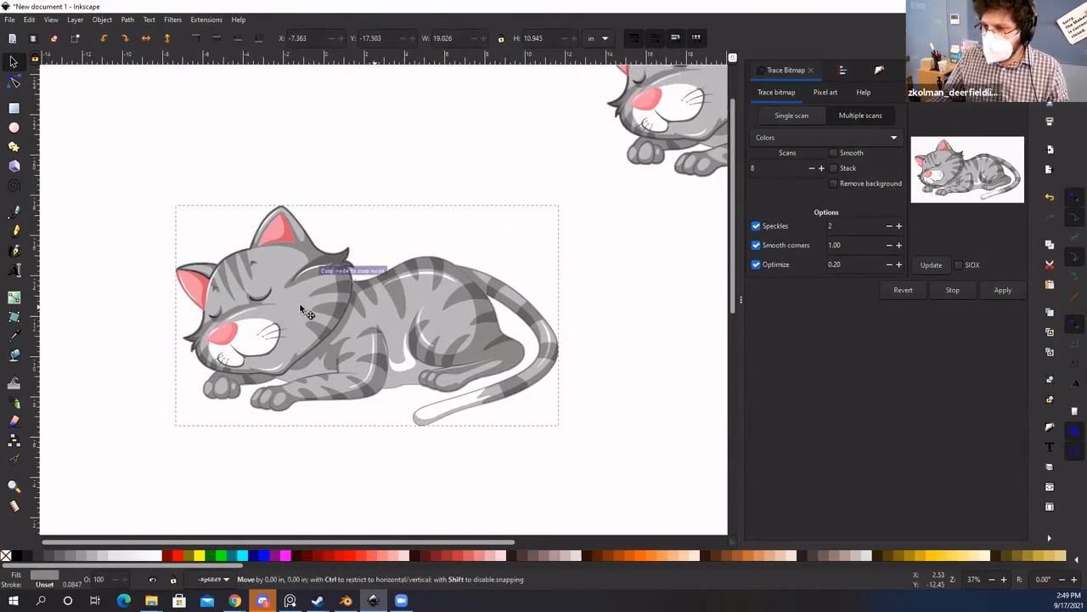
{"action": "left_click_drag", "start_coordinate": [299, 302], "coordinate": [367, 310]}
{"action": "key", "text": "Delete"}
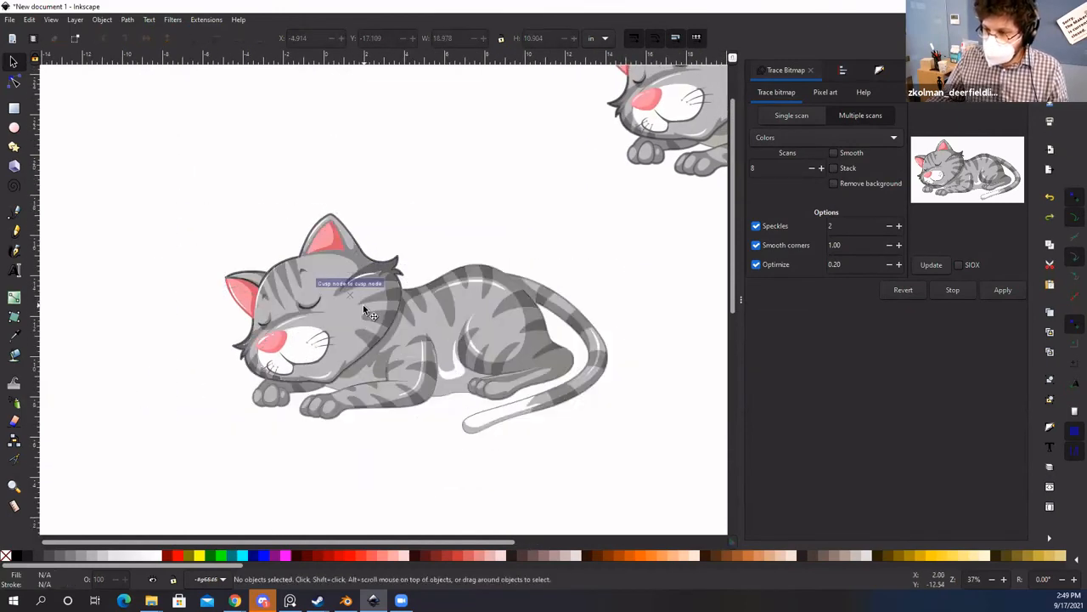
Step: Select the whole 7-object cat group and apply Extensions > Color > Grayscale to it
{"action": "key", "text": "space"}
{"action": "left_click_drag", "start_coordinate": [250, 223], "coordinate": [240, 227]}
{"action": "left_click_drag", "start_coordinate": [128, 187], "coordinate": [682, 510]}
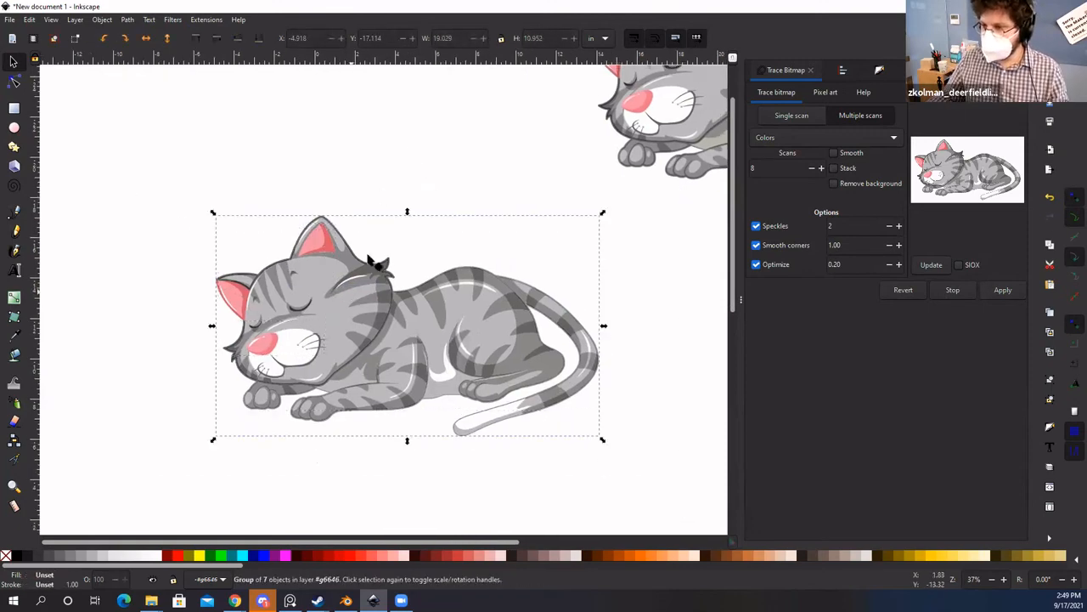
{"action": "left_click", "coordinate": [206, 18]}
{"action": "mouse_move", "coordinate": [280, 75]}
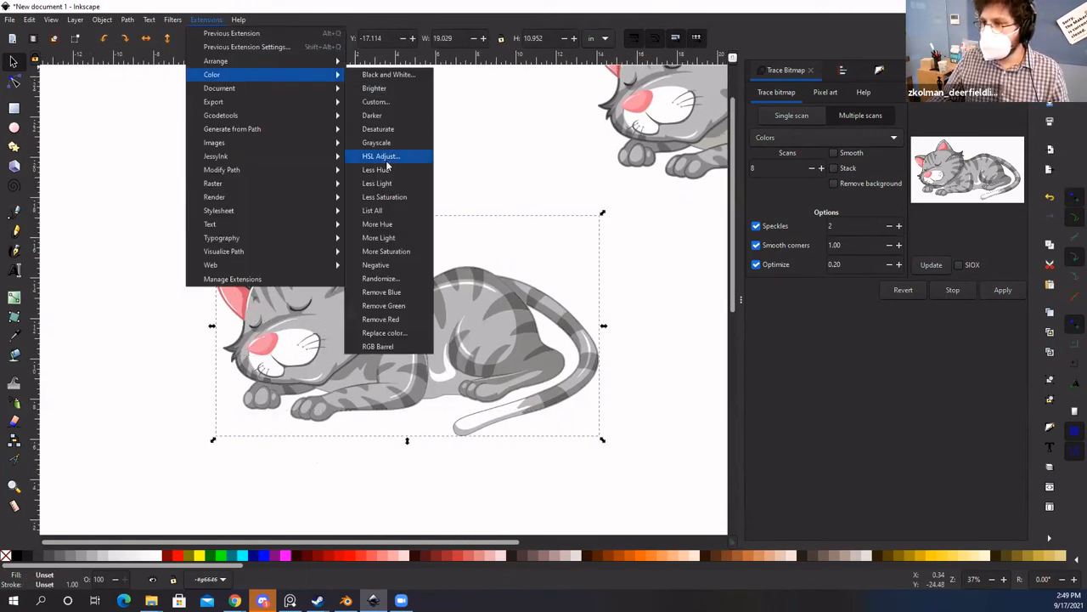
{"action": "left_click", "coordinate": [384, 144]}
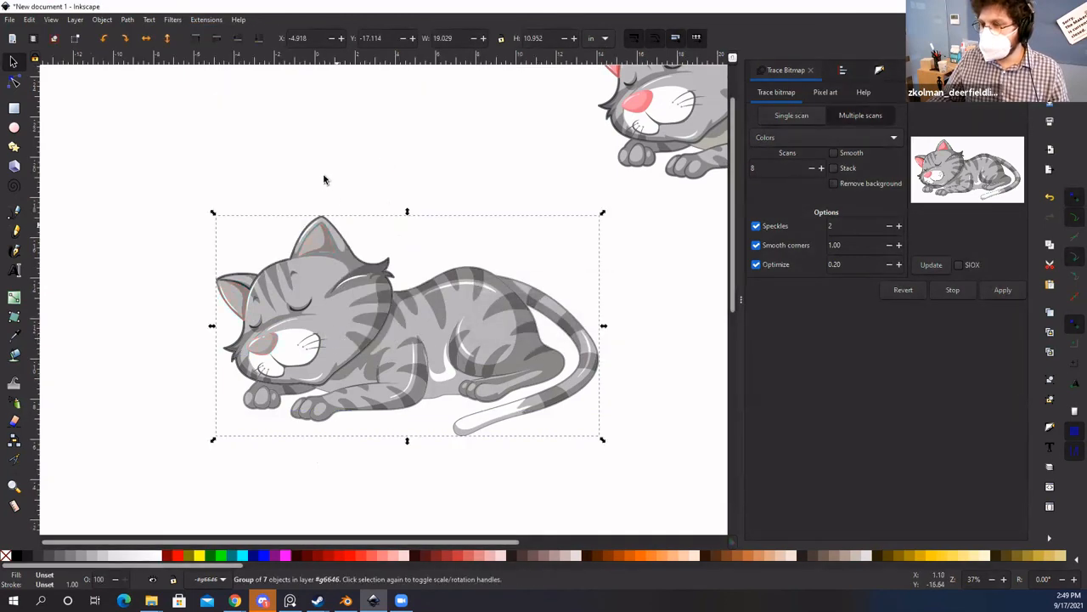
{"action": "left_click", "coordinate": [381, 229]}
{"action": "key", "text": "space"}
{"action": "left_click", "coordinate": [303, 285]}
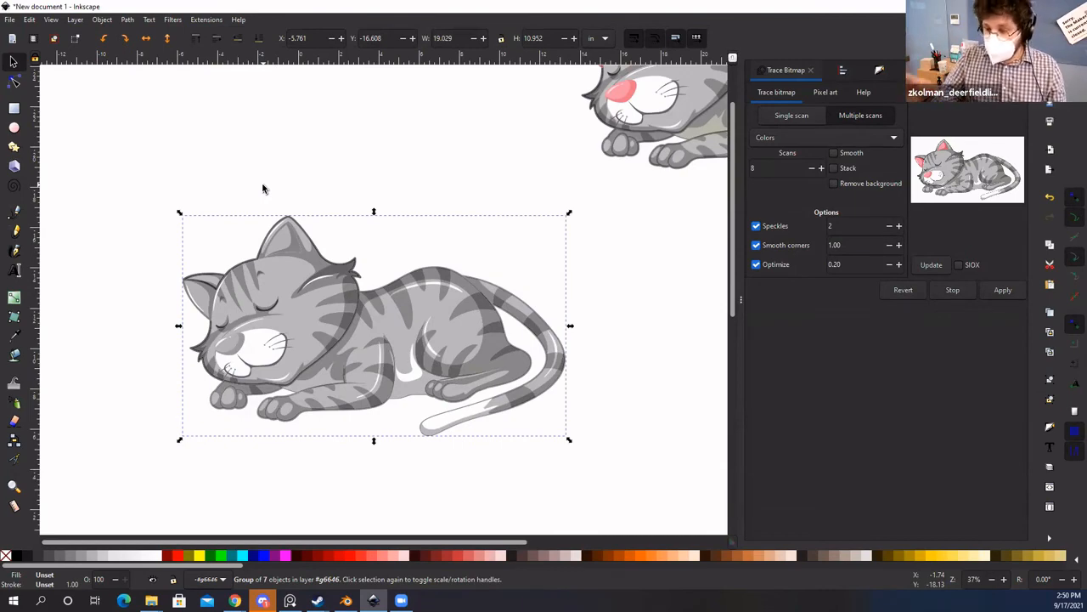
Step: Ungroup the grey cat group into separate paths and pull one layer aside to inspect it
{"action": "left_click", "coordinate": [332, 164]}
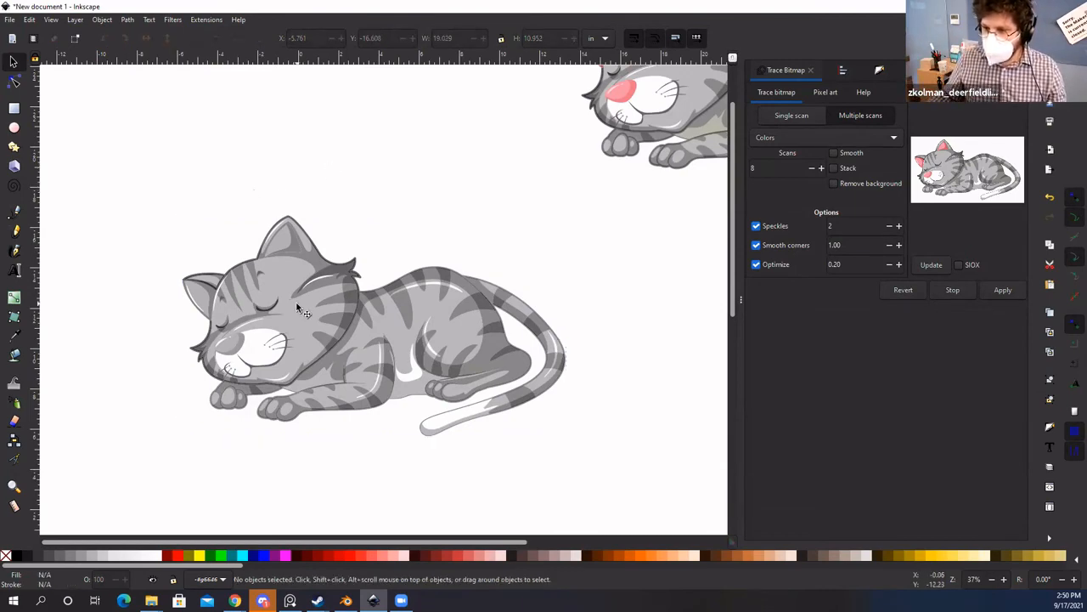
{"action": "left_click", "coordinate": [298, 308]}
{"action": "key", "text": "ctrl"}
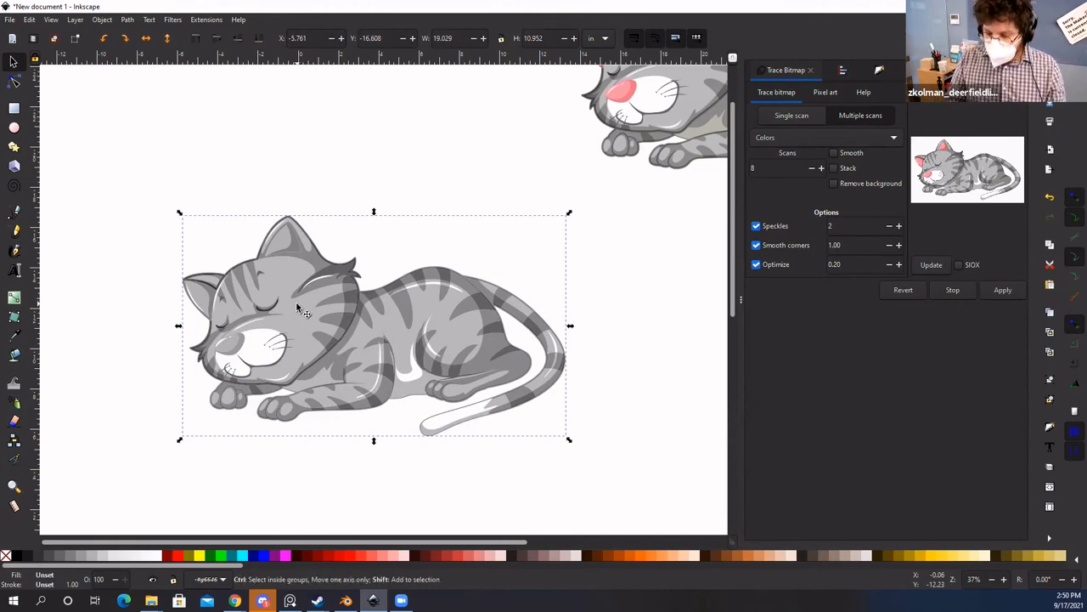
{"action": "left_click", "coordinate": [103, 23]}
{"action": "left_click", "coordinate": [121, 127]}
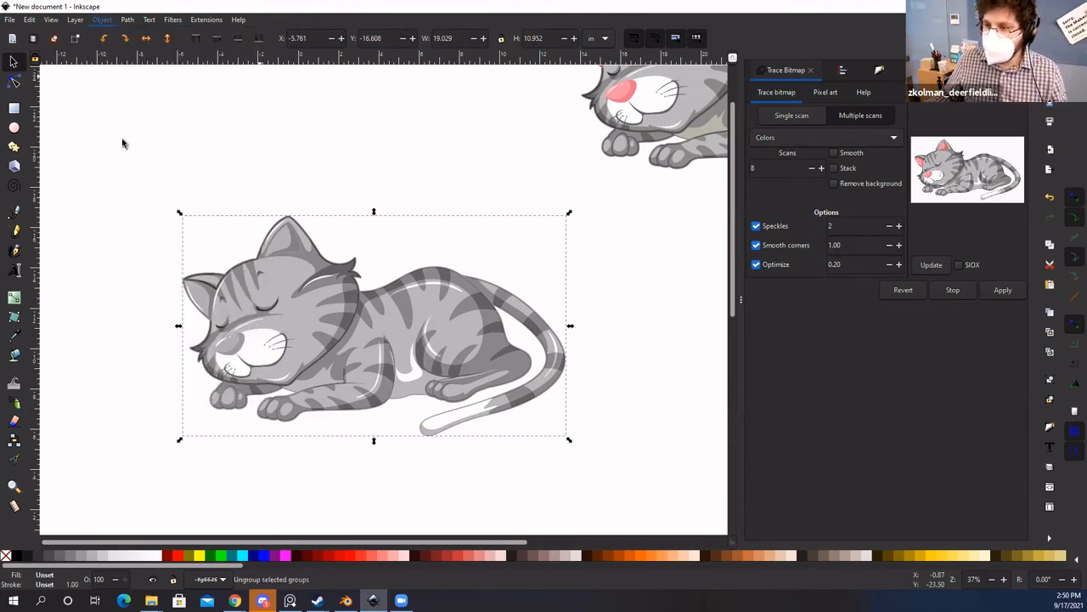
{"action": "left_click", "coordinate": [149, 174]}
{"action": "left_click_drag", "start_coordinate": [266, 294], "coordinate": [283, 300]}
Step: Select all seven cat paths and bring up the Fill and Stroke panel
{"action": "left_click", "coordinate": [178, 235]}
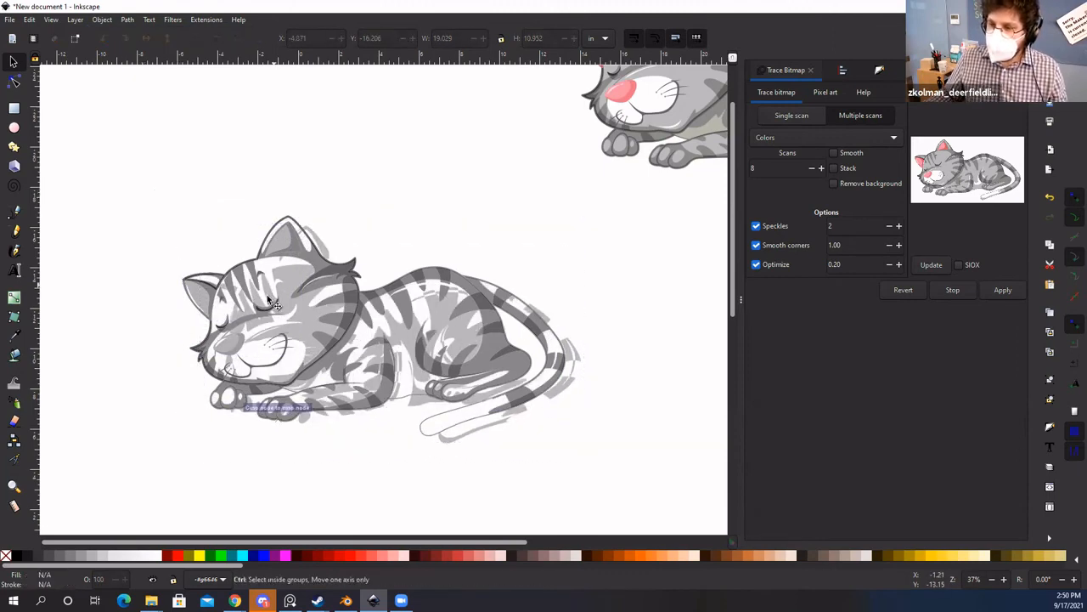
{"action": "mouse_move", "coordinate": [123, 163]}
{"action": "left_mouse_down"}
{"action": "mouse_move", "coordinate": [450, 454]}
{"action": "mouse_move", "coordinate": [583, 507]}
{"action": "left_mouse_up"}
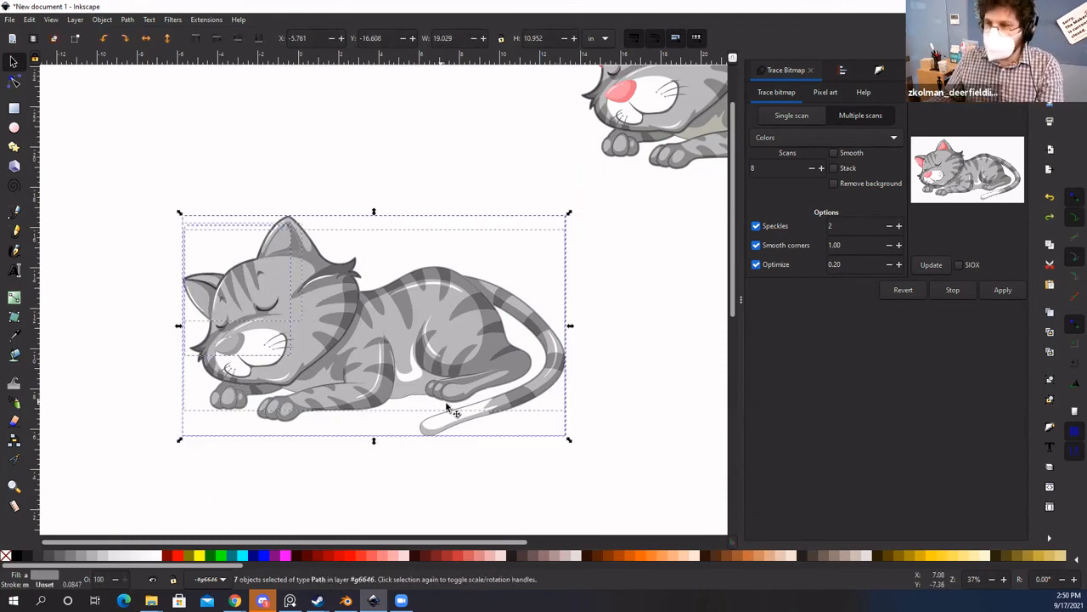
{"action": "left_click", "coordinate": [879, 71]}
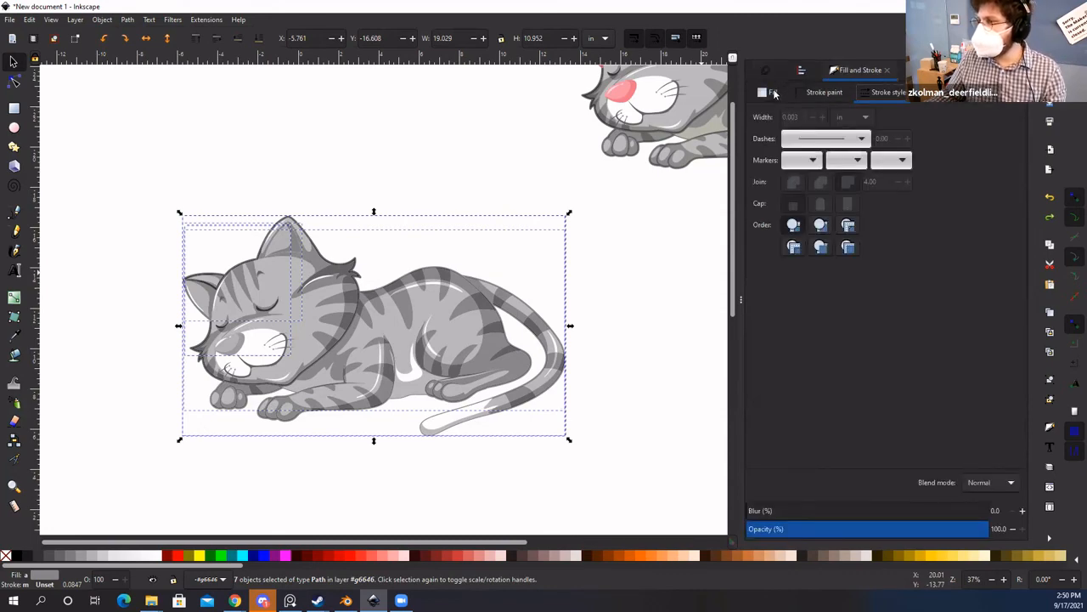
Step: Give the seven cat paths a flat colour fill darkened to black, RGBA 000000ff
{"action": "left_click", "coordinate": [773, 92]}
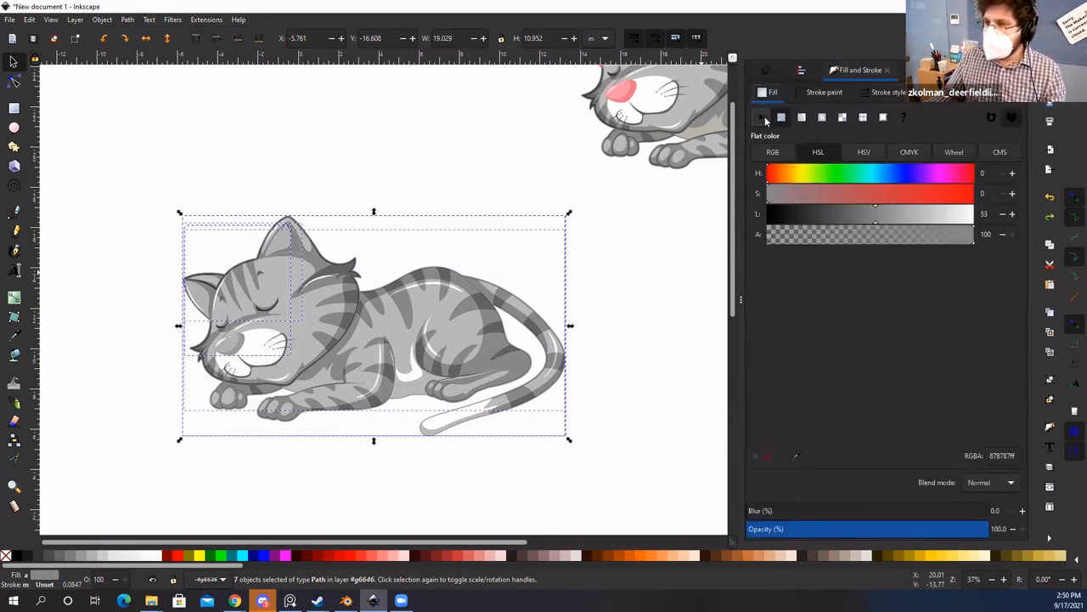
{"action": "left_click", "coordinate": [765, 117]}
{"action": "left_click", "coordinate": [781, 118]}
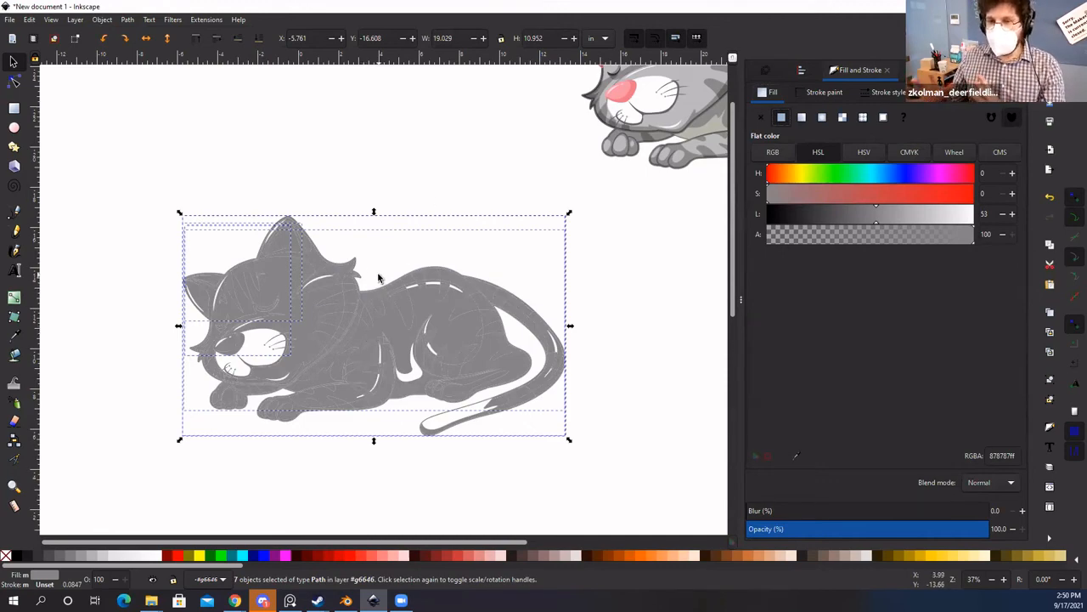
{"action": "left_click_drag", "start_coordinate": [859, 219], "coordinate": [662, 195]}
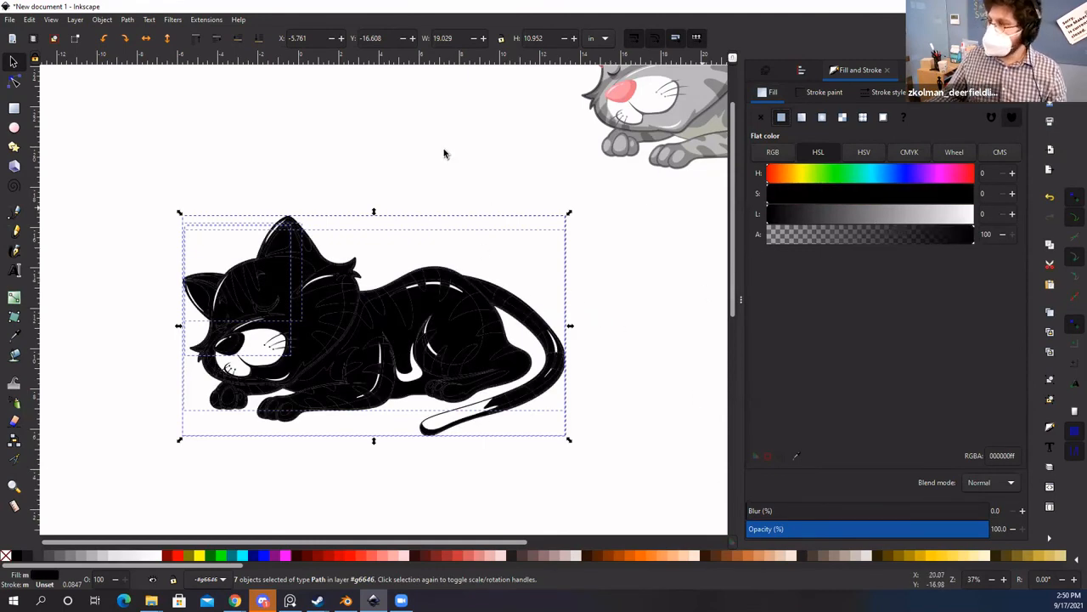
{"action": "left_click", "coordinate": [125, 19]}
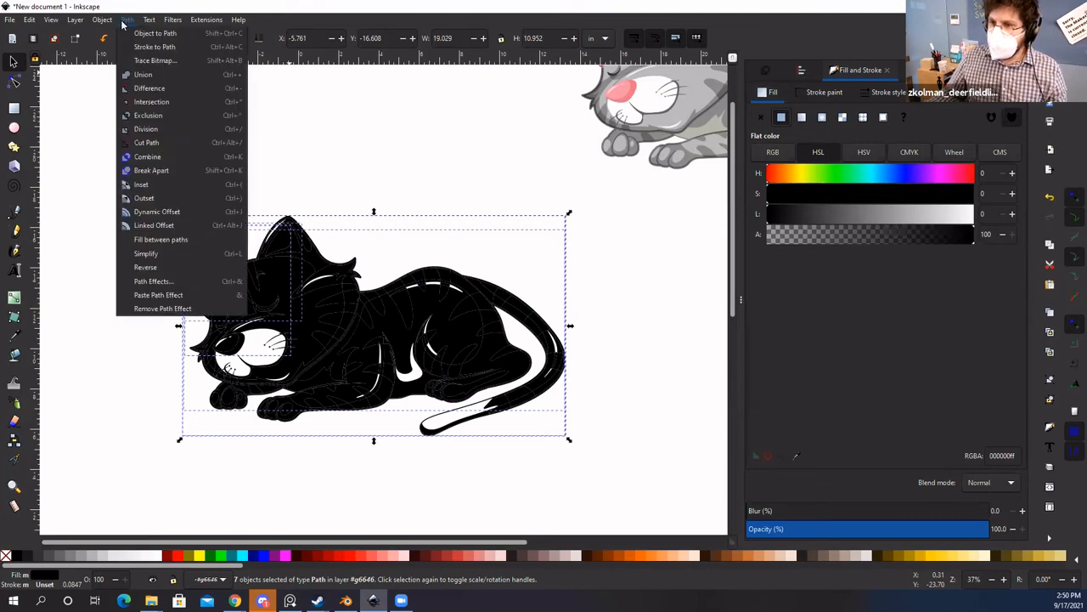
{"action": "left_click", "coordinate": [146, 75]}
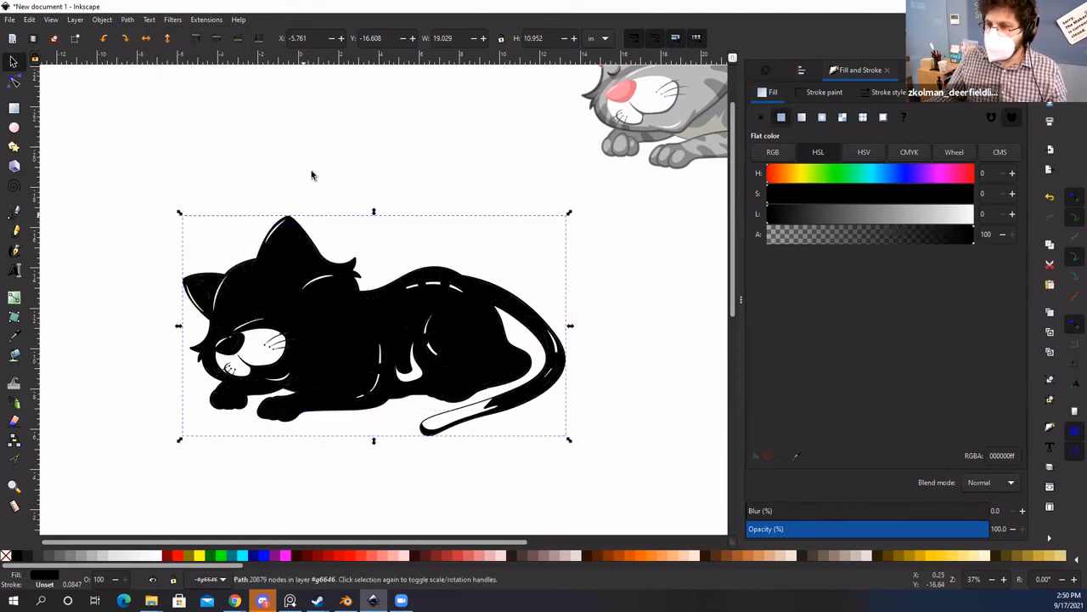
{"action": "left_click", "coordinate": [309, 191]}
{"action": "left_click", "coordinate": [310, 327]}
{"action": "scroll", "coordinate": [346, 307], "scroll_direction": "right", "scroll_amount": 1}
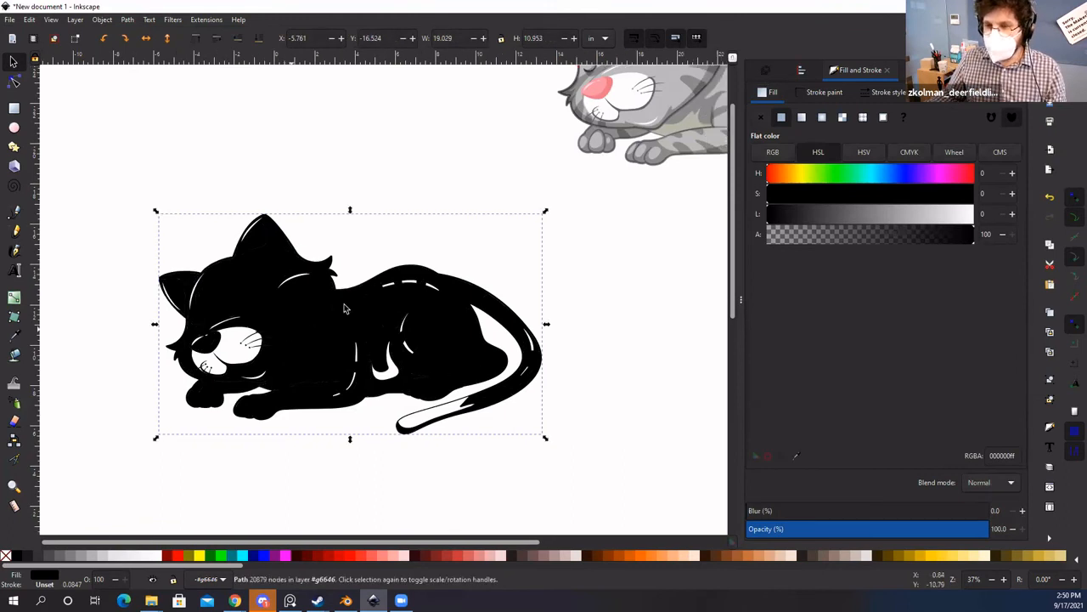
{"action": "left_click", "coordinate": [309, 350]}
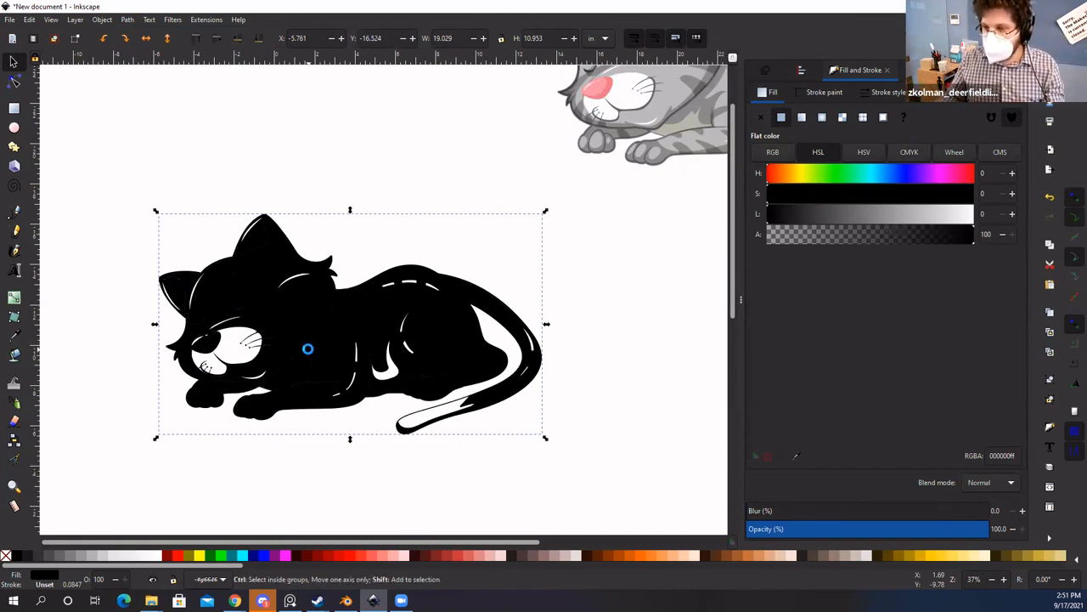
{"action": "left_click_drag", "start_coordinate": [423, 360], "coordinate": [615, 470]}
{"action": "left_click_drag", "start_coordinate": [462, 434], "coordinate": [601, 528]}
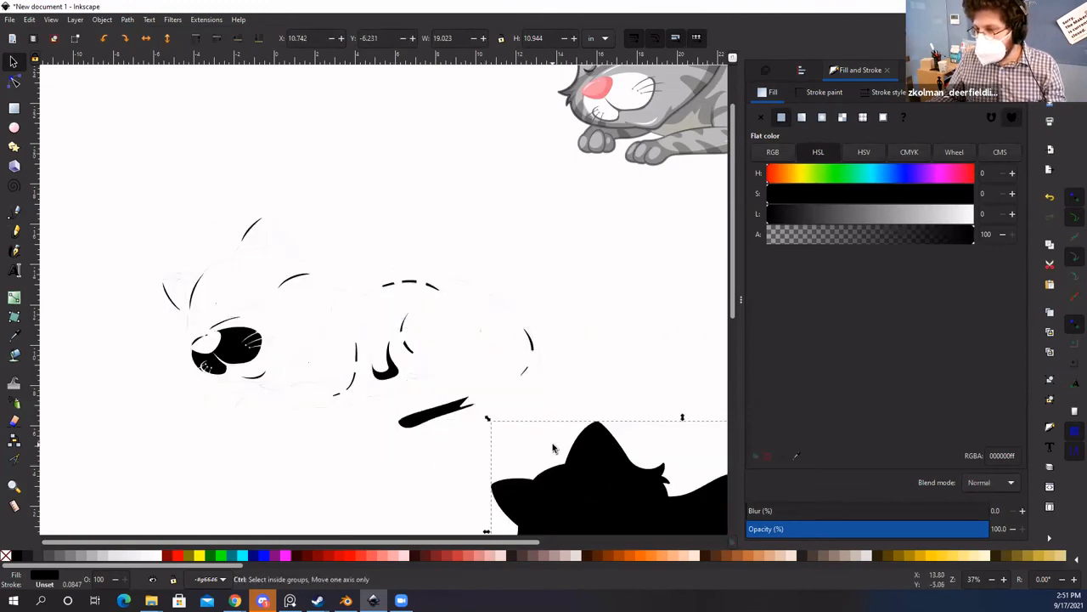
{"action": "scroll", "coordinate": [553, 445], "scroll_direction": "down", "scroll_amount": 2}
{"action": "scroll", "coordinate": [328, 318], "scroll_direction": "up", "scroll_amount": 2}
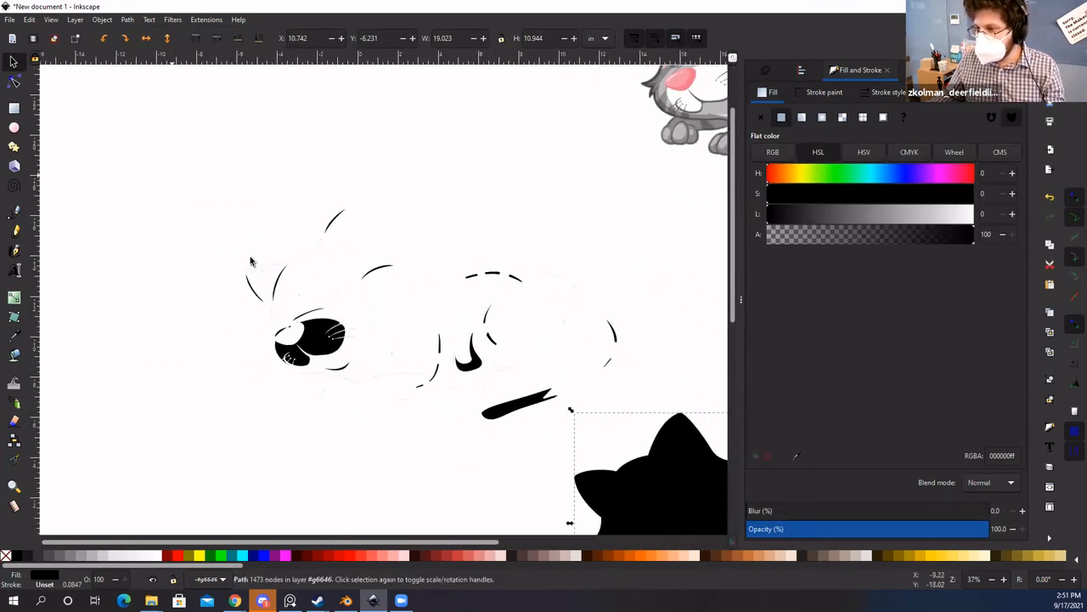
{"action": "left_click_drag", "start_coordinate": [172, 176], "coordinate": [631, 443]}
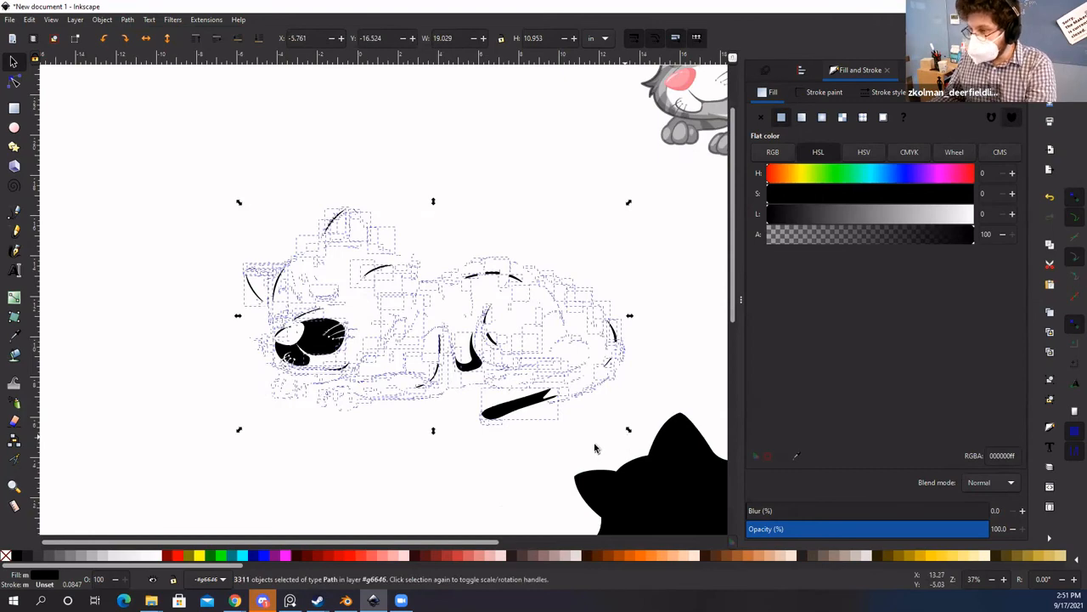
{"action": "key", "text": "Delete"}
{"action": "key", "text": "space"}
{"action": "scroll", "coordinate": [338, 331], "scroll_direction": "down", "scroll_amount": 2}
{"action": "left_click_drag", "start_coordinate": [369, 306], "coordinate": [254, 178]}
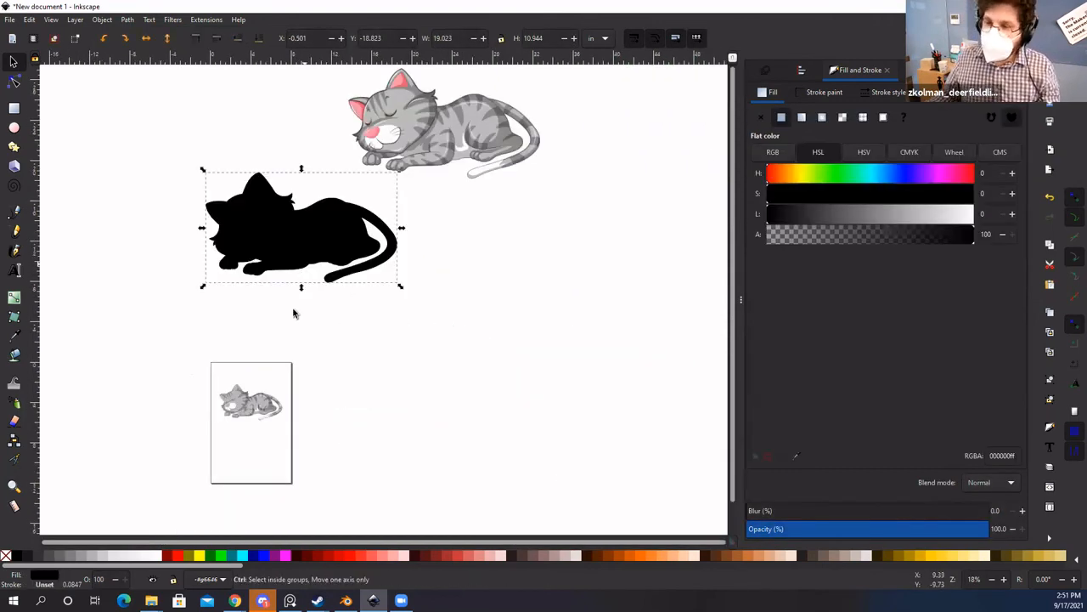
{"action": "key", "text": "space"}
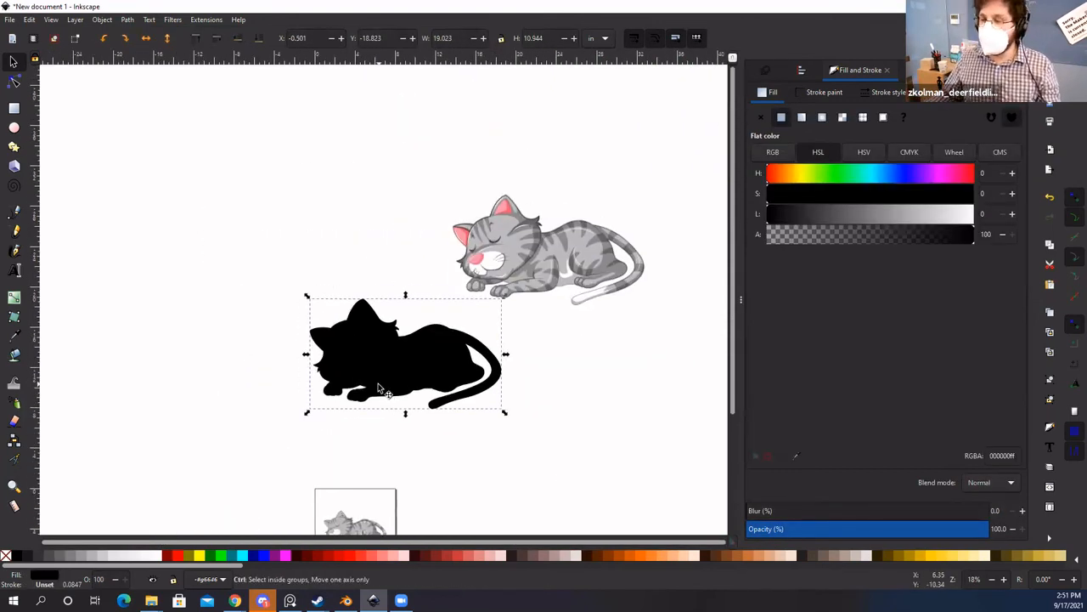
{"action": "scroll", "coordinate": [380, 389], "scroll_direction": "up", "scroll_amount": 1}
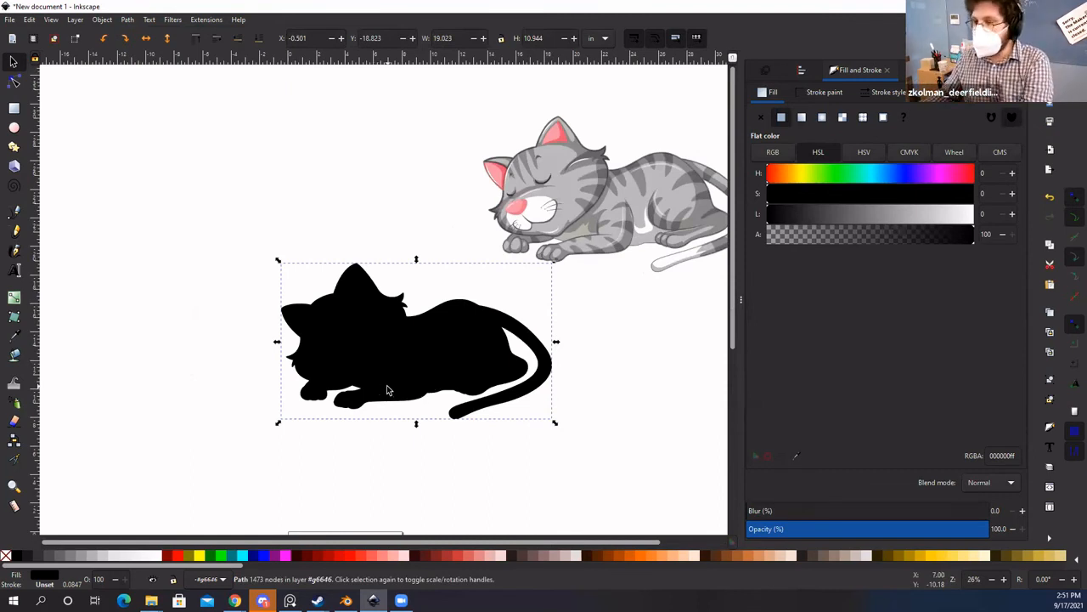
{"action": "key", "text": "Delete"}
{"action": "left_click_drag", "start_coordinate": [490, 367], "coordinate": [432, 369]}
{"action": "left_click_drag", "start_coordinate": [408, 454], "coordinate": [507, 214]}
{"action": "scroll", "coordinate": [423, 358], "scroll_direction": "up", "scroll_amount": 1}
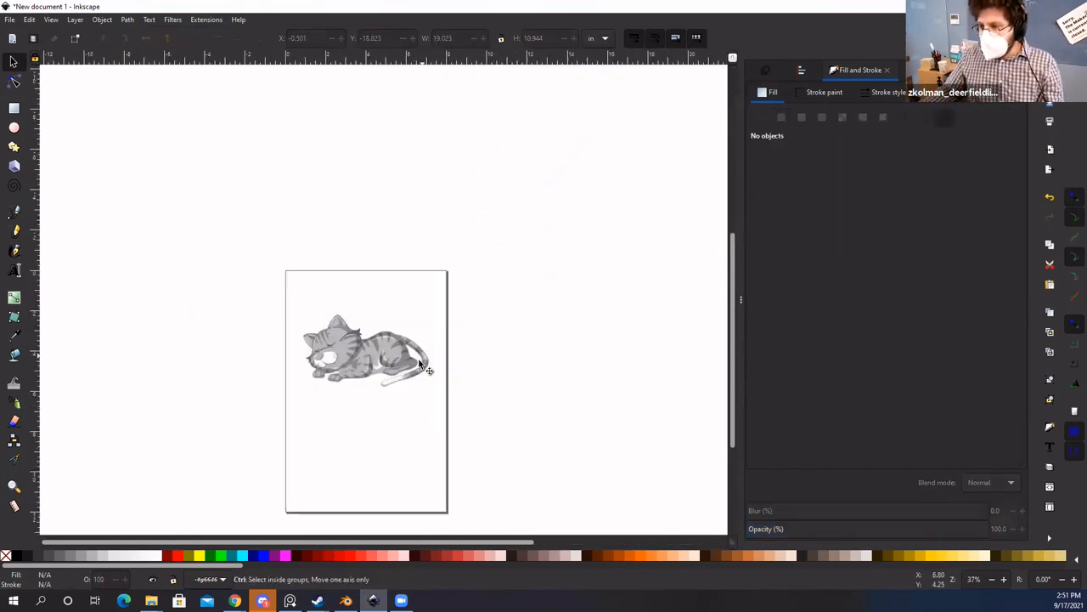
{"action": "scroll", "coordinate": [477, 361], "scroll_direction": "up", "scroll_amount": 4}
{"action": "scroll", "coordinate": [463, 410], "scroll_direction": "down", "scroll_amount": 2}
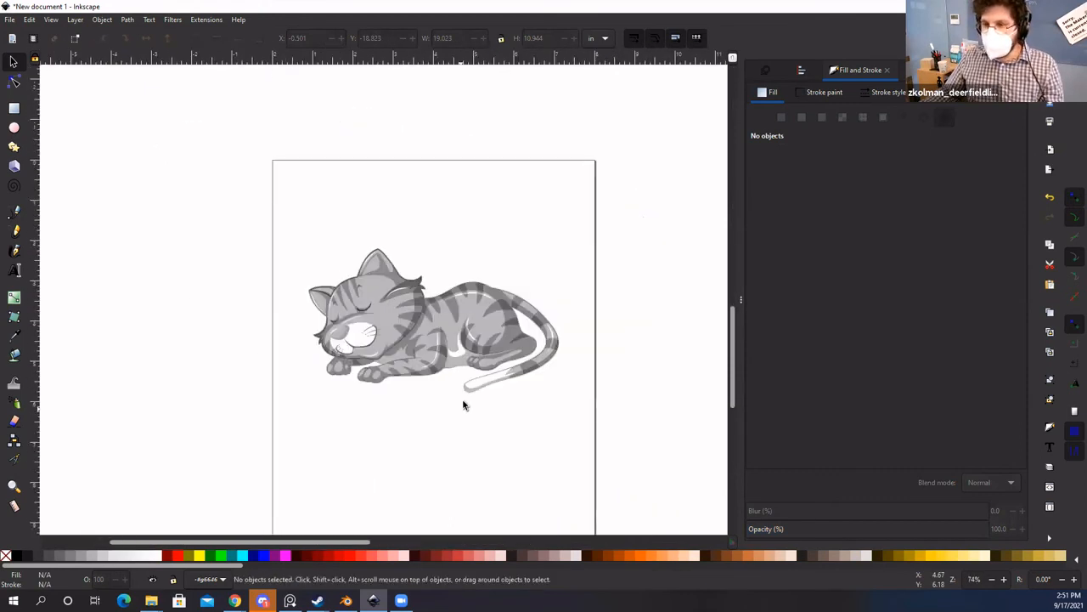
{"action": "left_click", "coordinate": [413, 322]}
{"action": "left_click", "coordinate": [246, 174]}
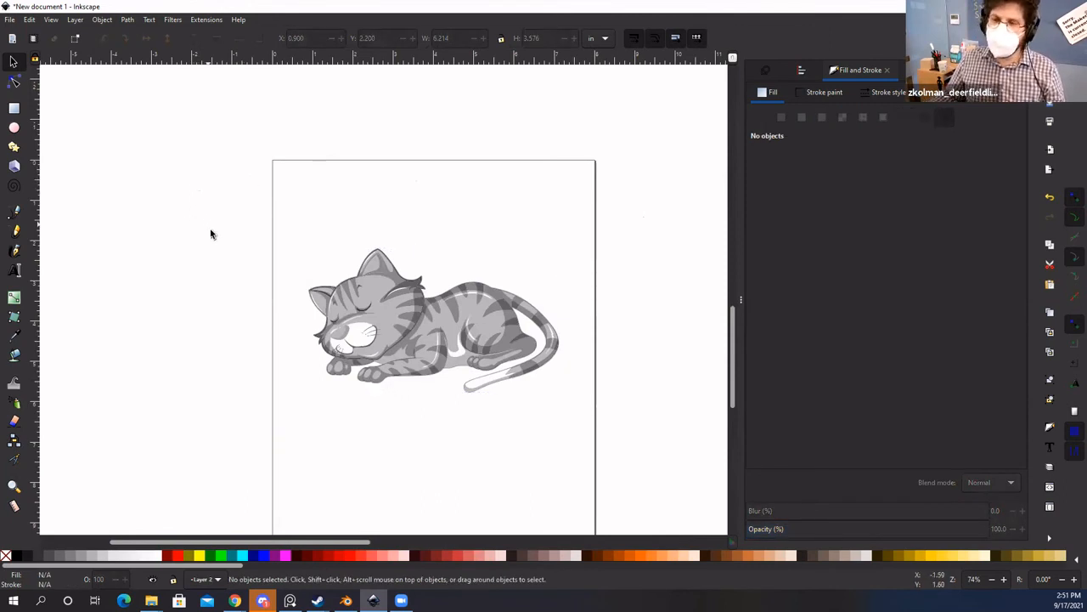
Step: Save the drawing to the Desktop as Inkscape SVG, named with the maker's name plus 'Lamp Design'
{"action": "left_click", "coordinate": [9, 19]}
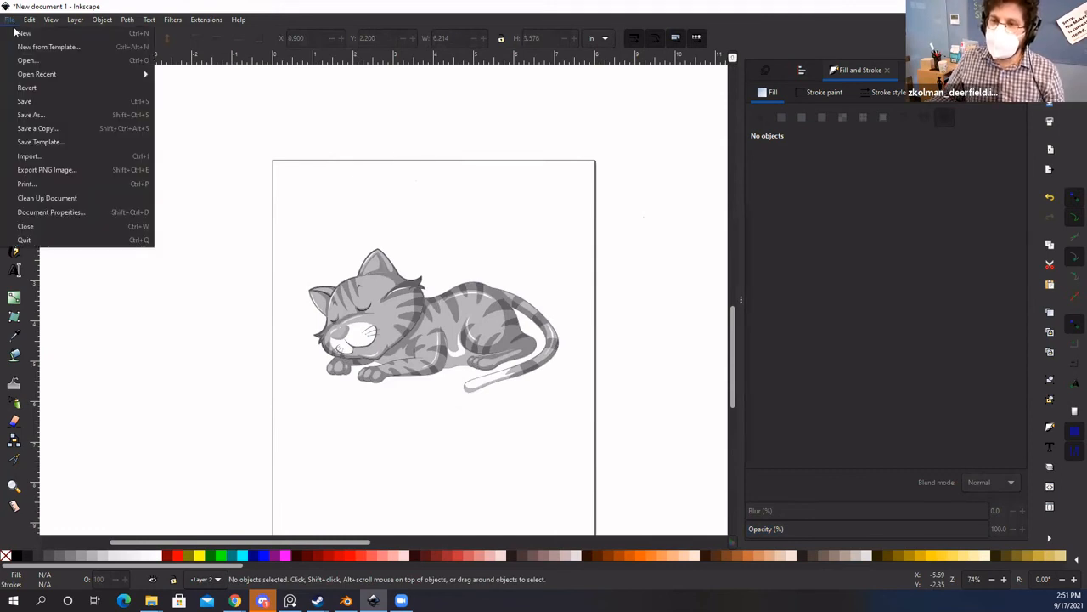
{"action": "left_click", "coordinate": [35, 118]}
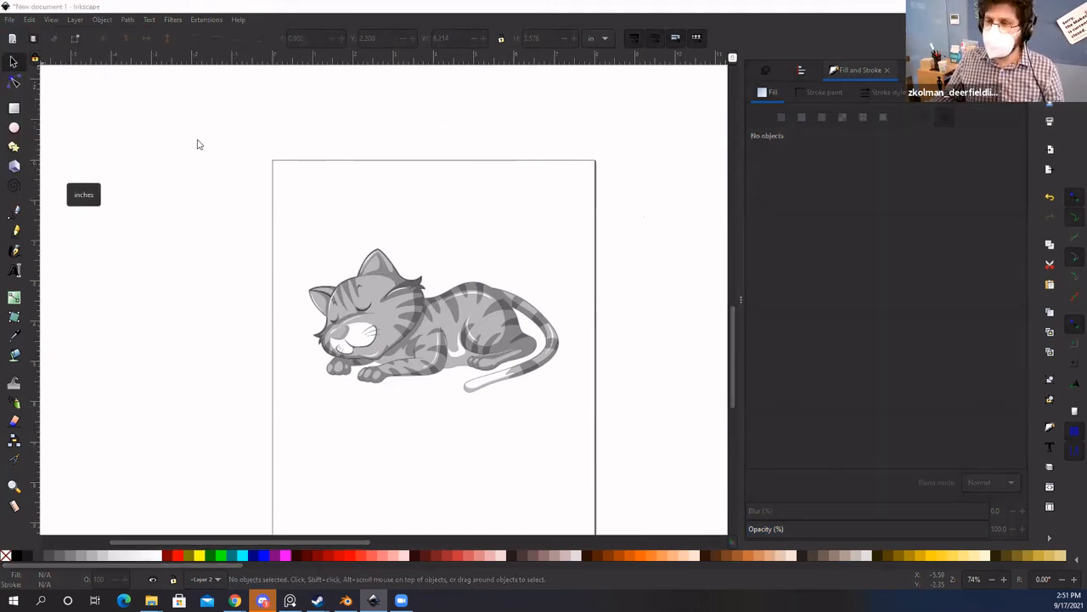
{"action": "left_click_drag", "start_coordinate": [510, 134], "coordinate": [462, 113]}
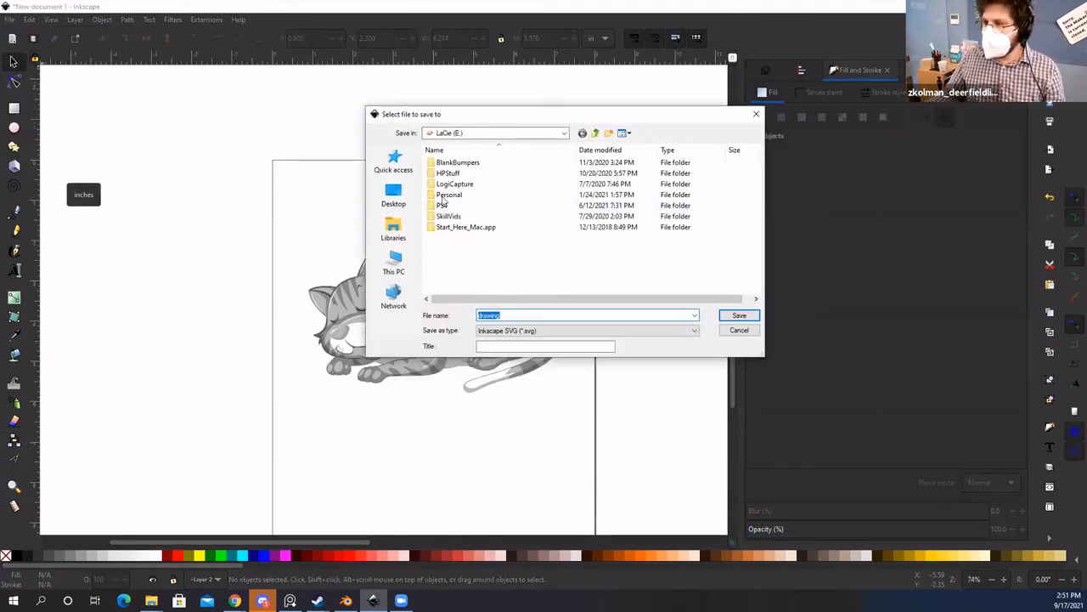
{"action": "left_click", "coordinate": [468, 134]}
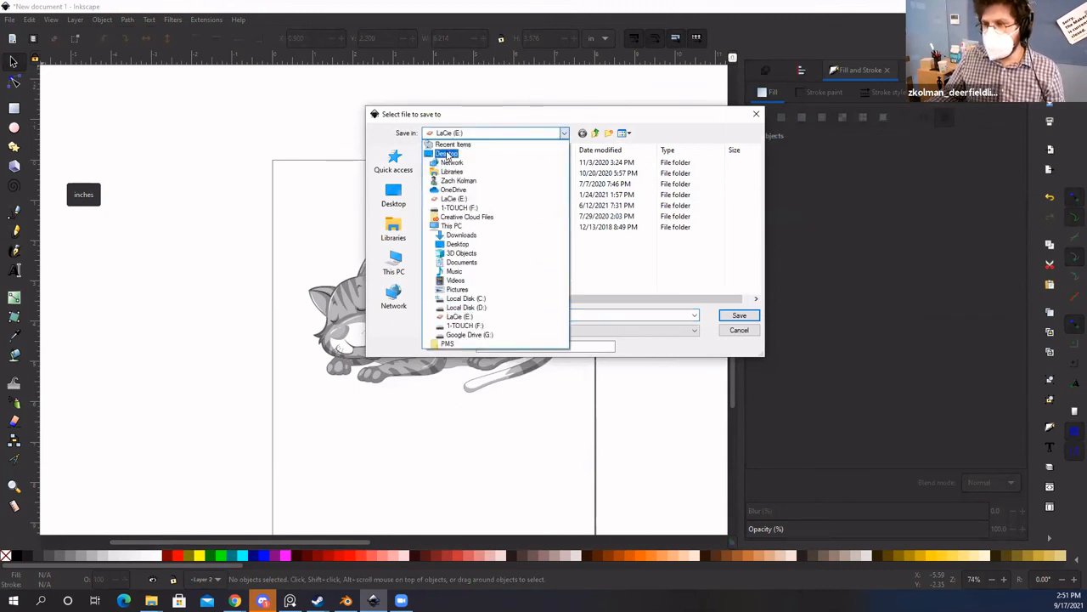
{"action": "left_click", "coordinate": [450, 153]}
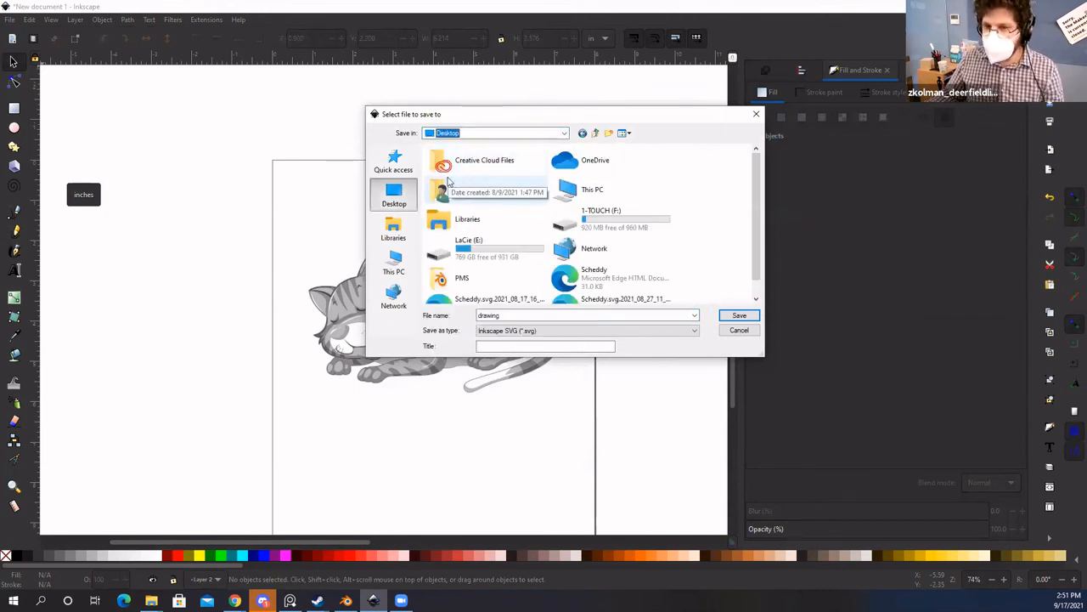
{"action": "left_click", "coordinate": [546, 315]}
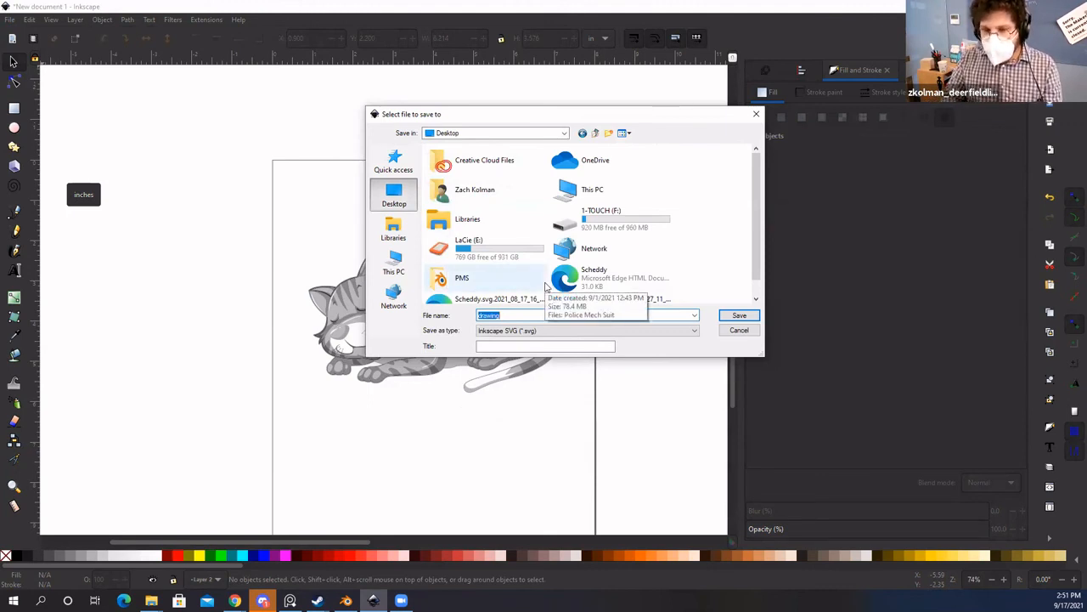
{"action": "type", "text": "Zac"}
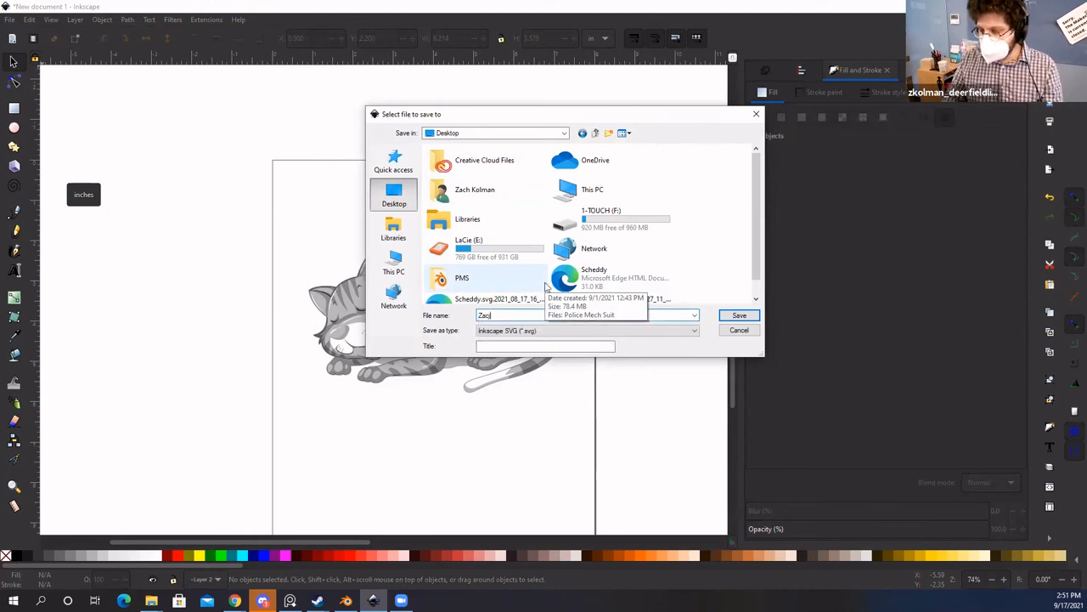
{"action": "type", "text": "h"}
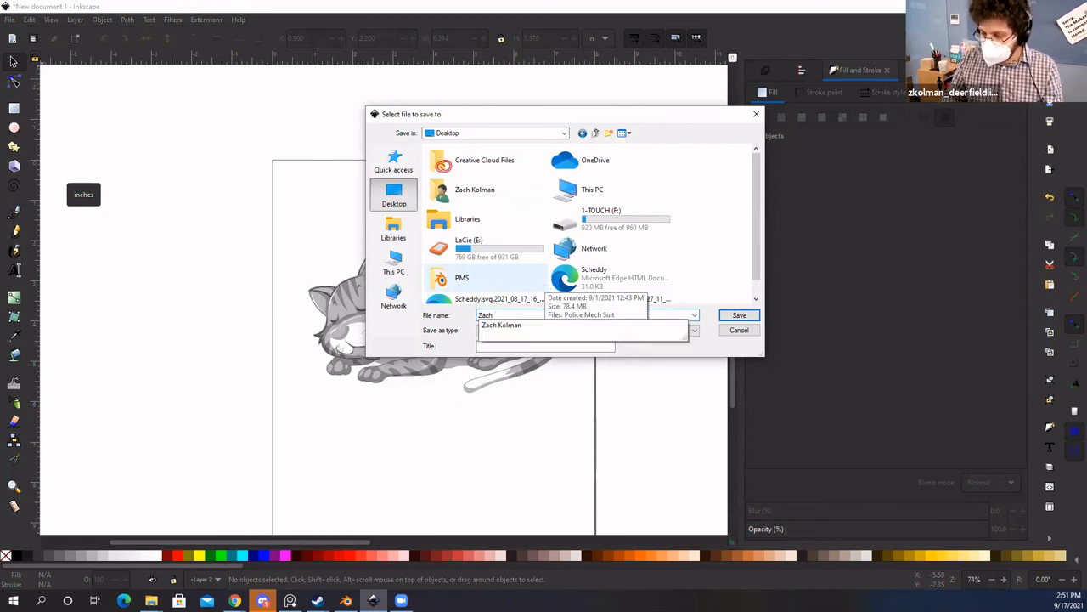
{"action": "type", "text": "K"}
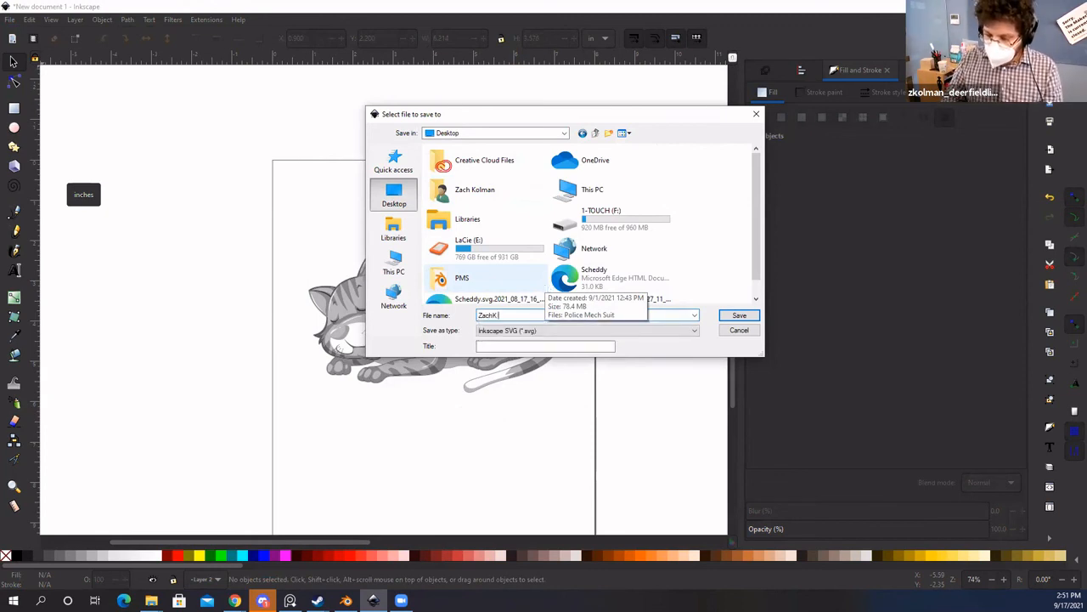
{"action": "type", "text": " Lamp Des"}
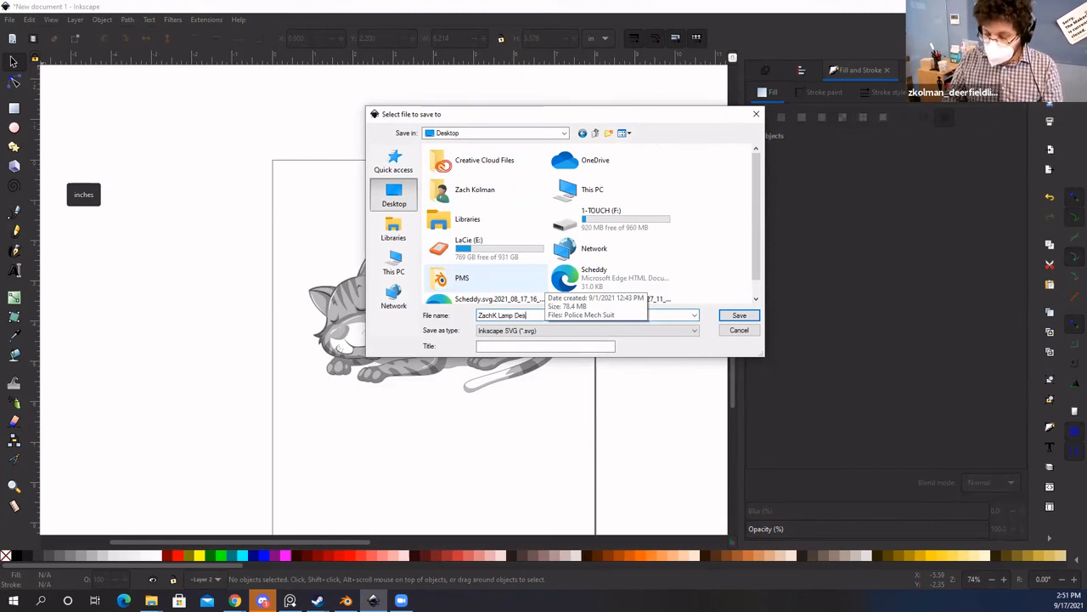
{"action": "type", "text": "ign"}
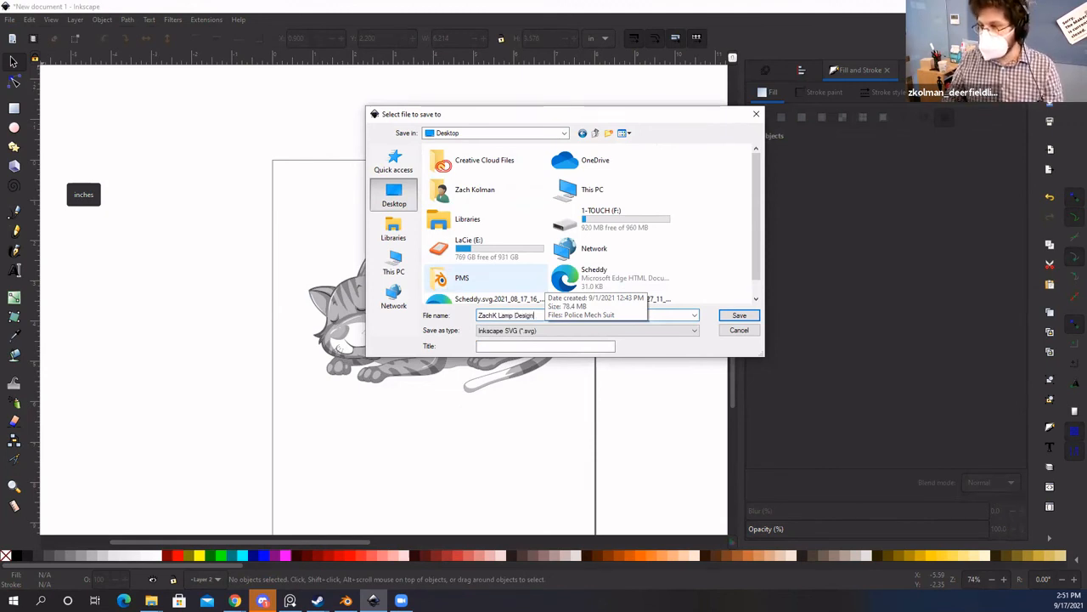
{"action": "left_click", "coordinate": [542, 333]}
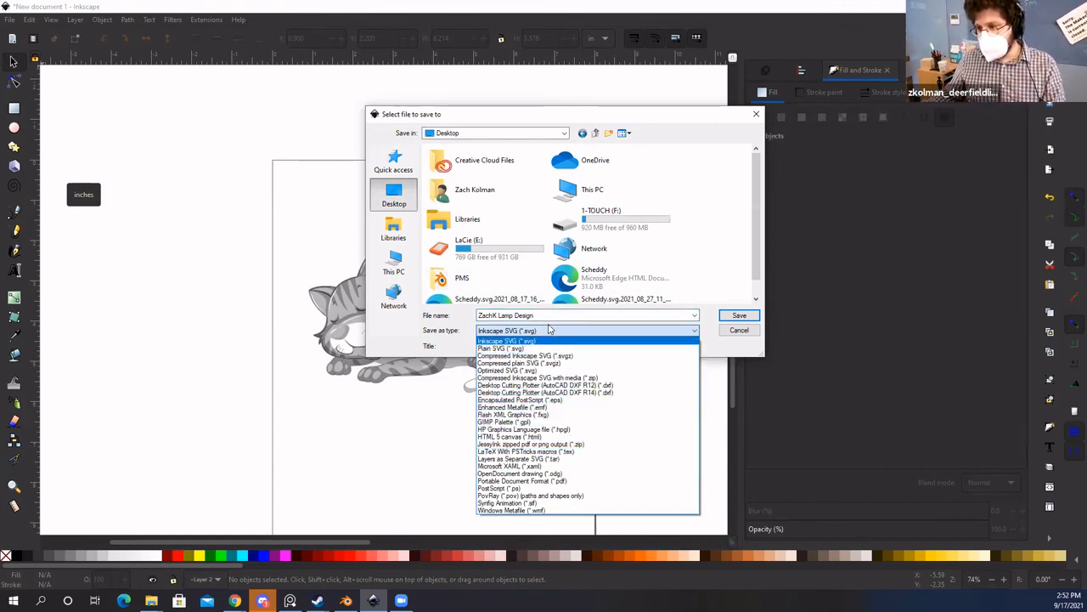
{"action": "left_click", "coordinate": [549, 329]}
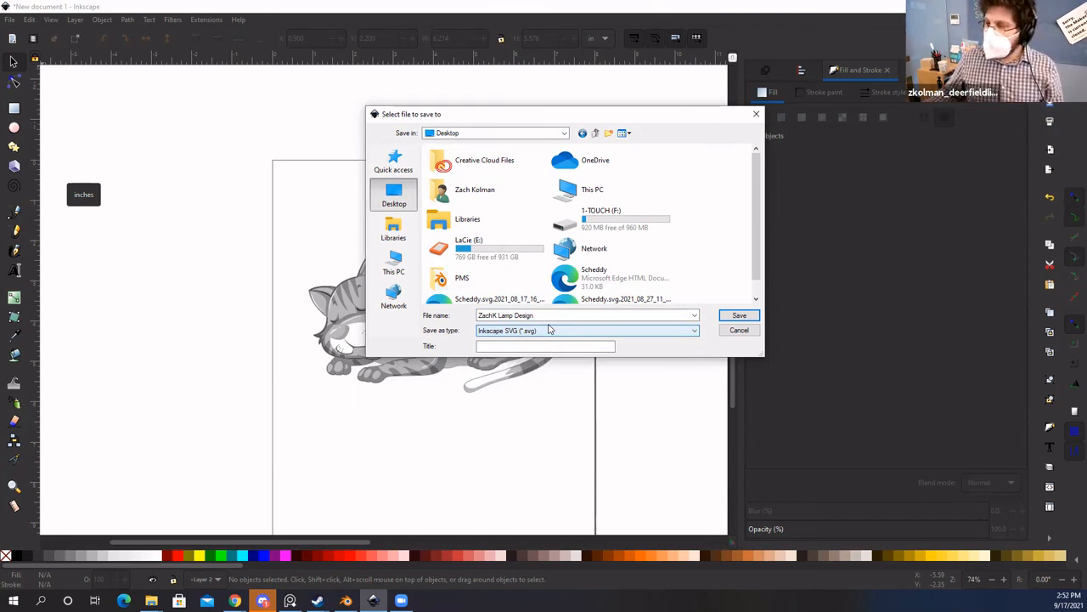
{"action": "left_click", "coordinate": [557, 316]}
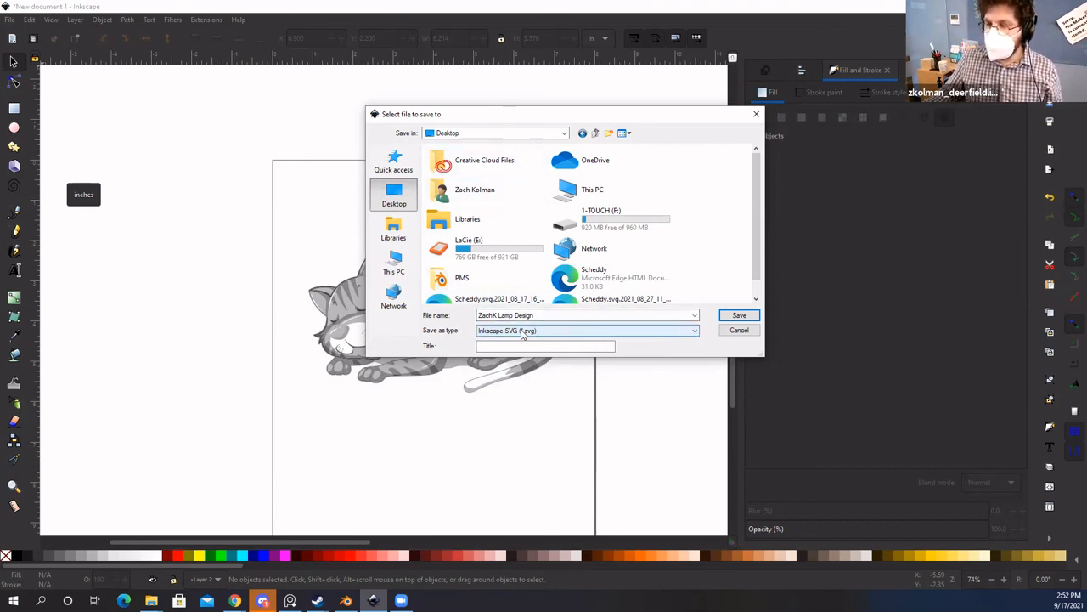
{"action": "left_click", "coordinate": [739, 317]}
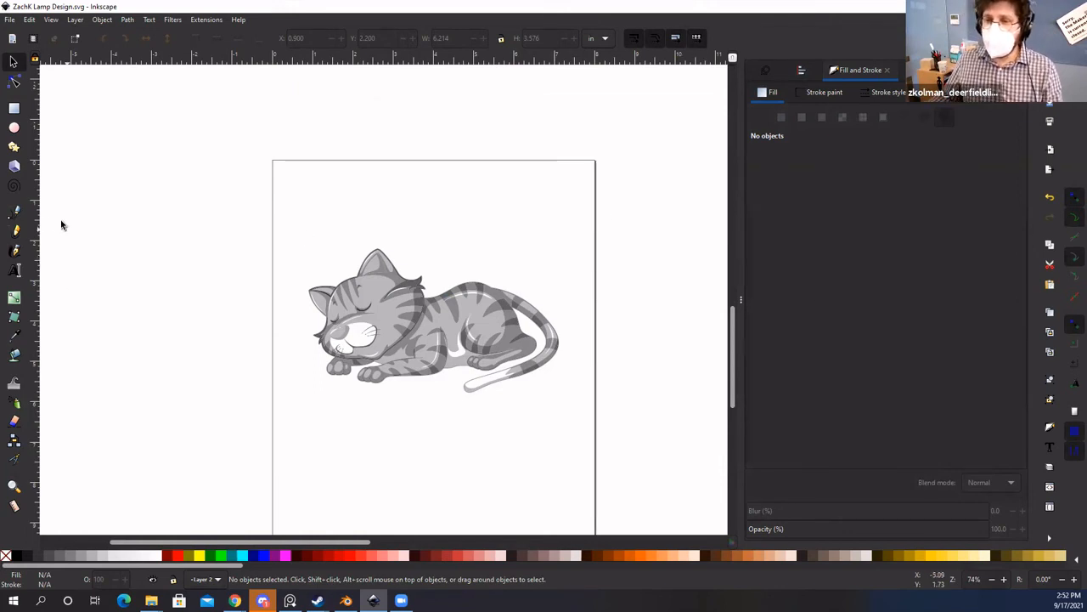
Step: Add a text line above the page with the makerspace's contact e-mail, fixing the doubled letter
{"action": "left_click", "coordinate": [15, 270]}
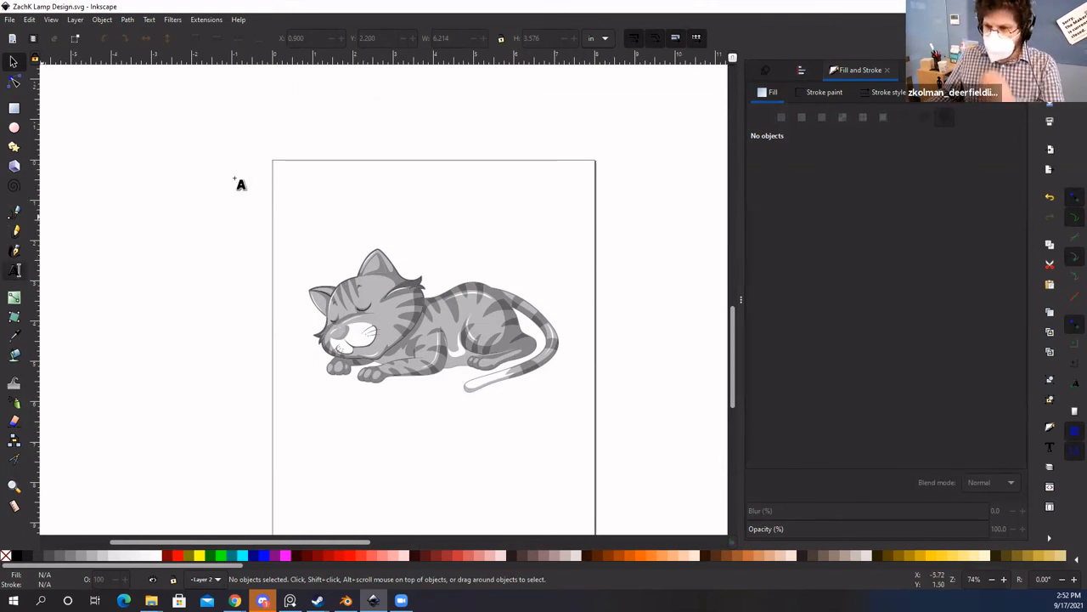
{"action": "scroll", "coordinate": [311, 333], "scroll_direction": "up", "scroll_amount": 3}
{"action": "left_click", "coordinate": [289, 188]}
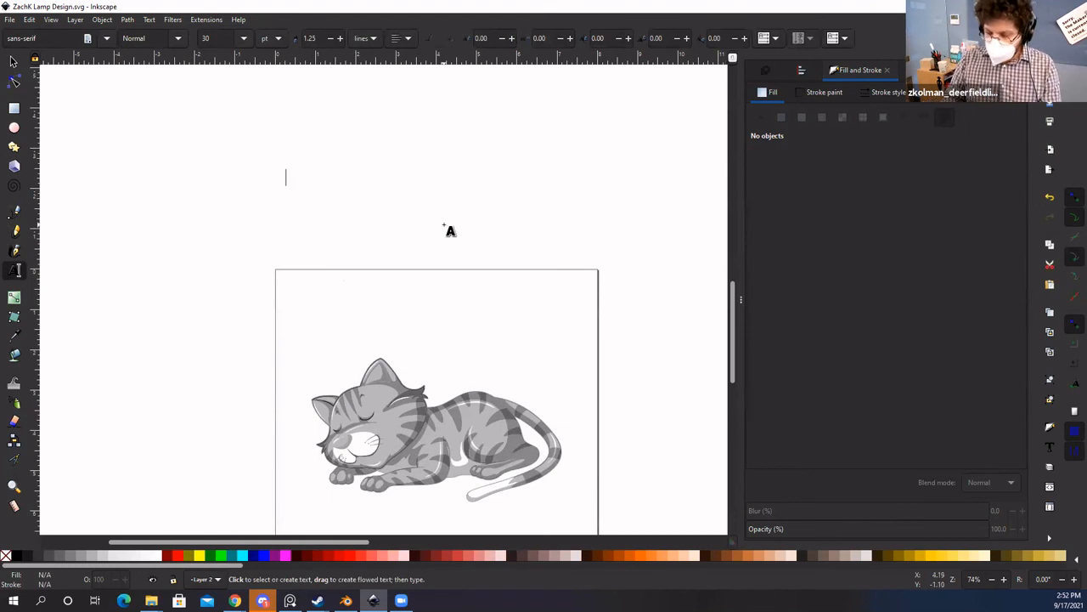
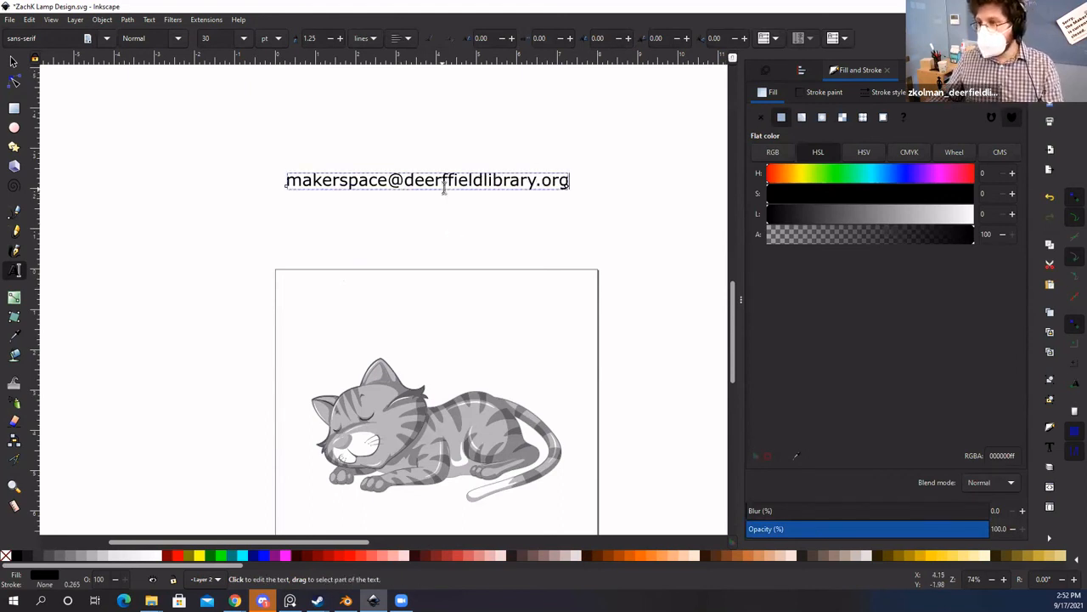
{"action": "left_click", "coordinate": [444, 188]}
{"action": "key", "text": "BackSpace"}
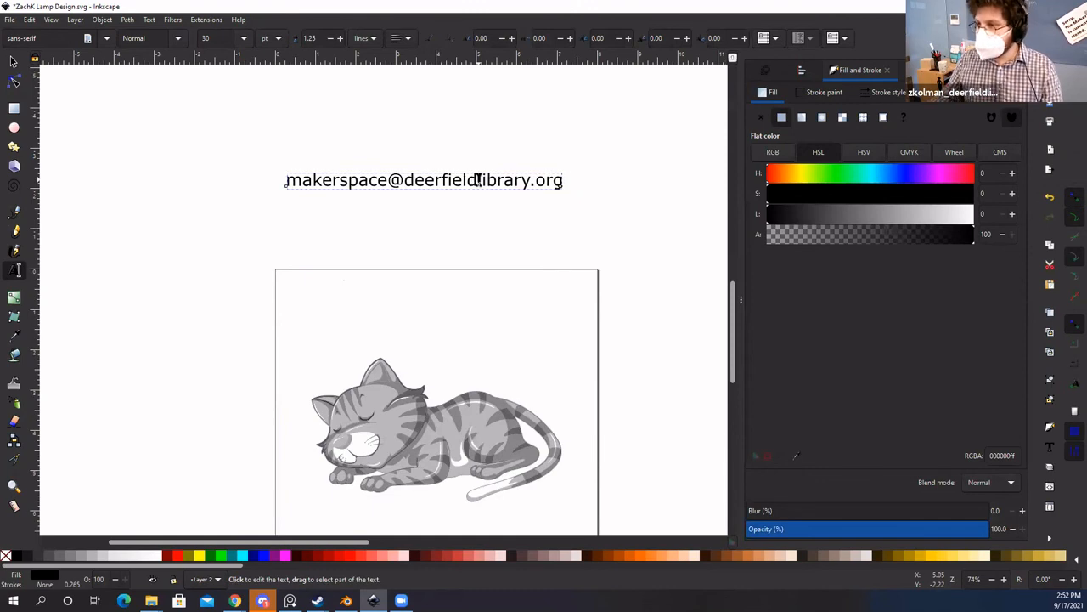
Step: Nudge the e-mail text slightly left and down with the Selector tool
{"action": "left_click", "coordinate": [13, 62]}
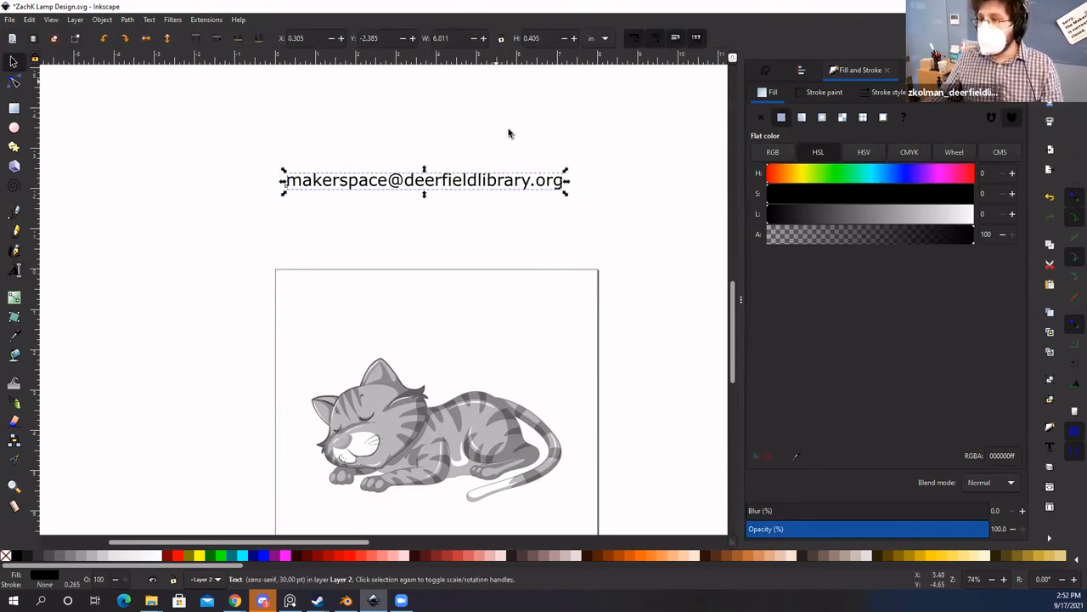
{"action": "left_click", "coordinate": [509, 134]}
{"action": "scroll", "coordinate": [509, 225], "scroll_direction": "up", "scroll_amount": 2, "text": "ctrl"}
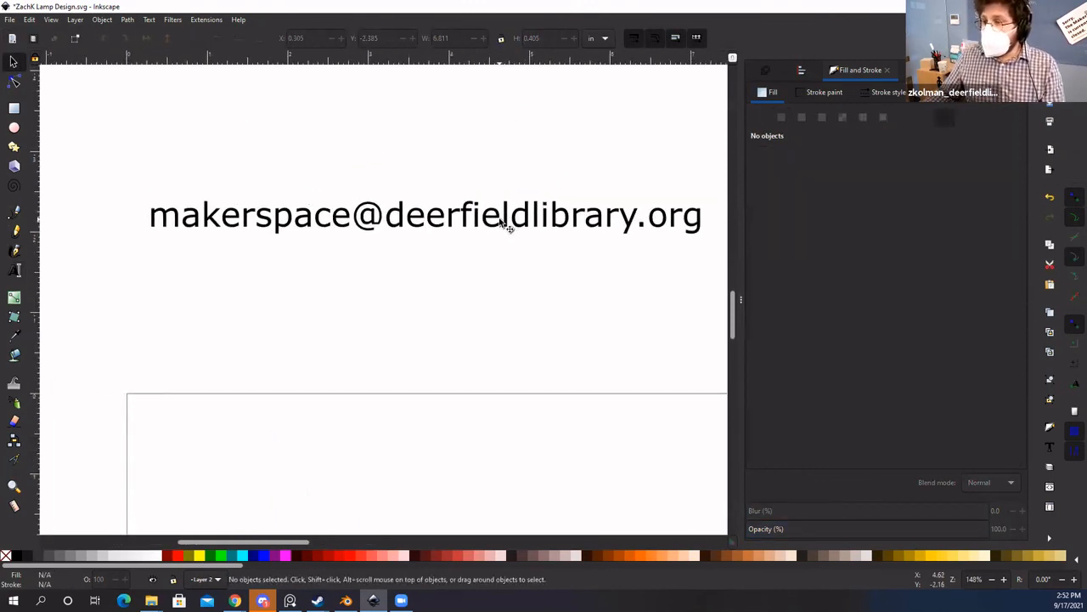
{"action": "mouse_move", "coordinate": [487, 224]}
{"action": "left_mouse_down"}
{"action": "mouse_move", "coordinate": [473, 249]}
{"action": "mouse_move", "coordinate": [457, 250]}
{"action": "mouse_move", "coordinate": [476, 226]}
{"action": "left_mouse_up"}
Step: Drag the e-mail text higher above the page, to X 0.136, Y -2.820 in
{"action": "left_click", "coordinate": [484, 188]}
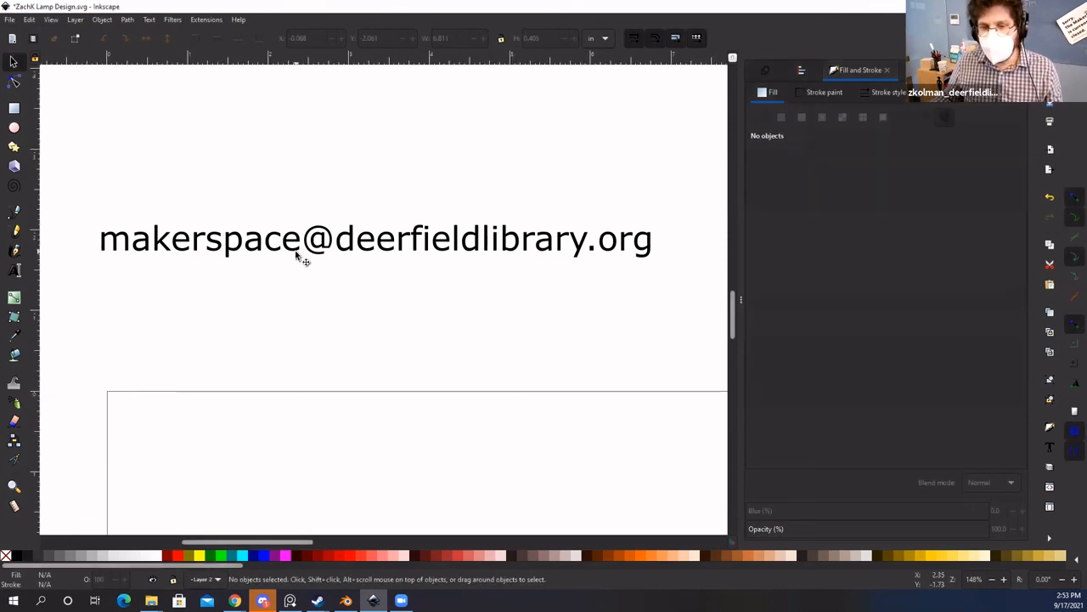
{"action": "mouse_move", "coordinate": [295, 259]}
{"action": "left_mouse_down"}
{"action": "mouse_move", "coordinate": [299, 293]}
{"action": "mouse_move", "coordinate": [315, 197]}
{"action": "left_mouse_up"}
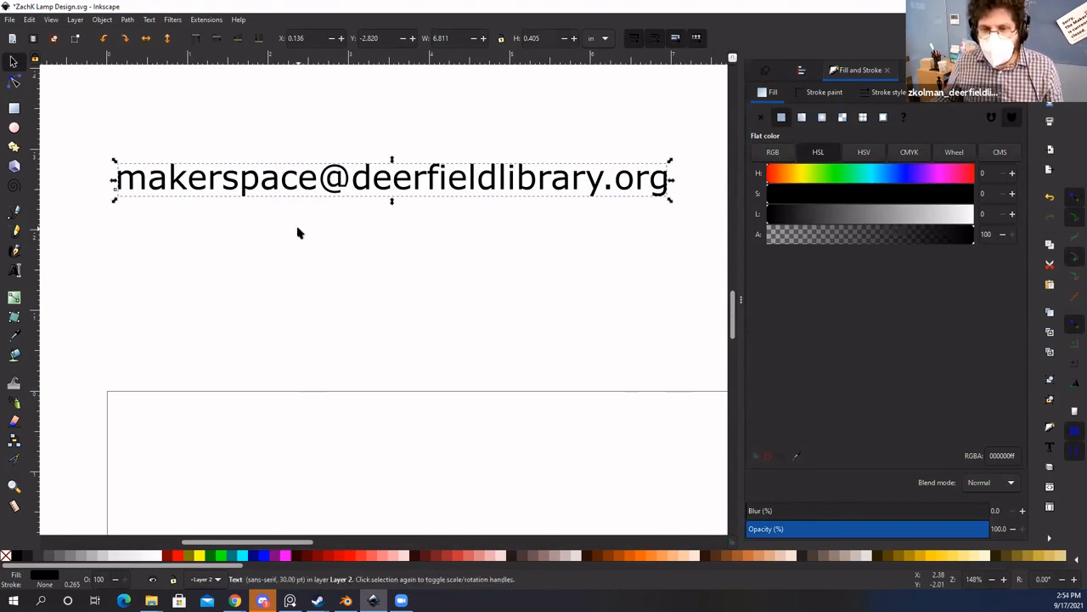